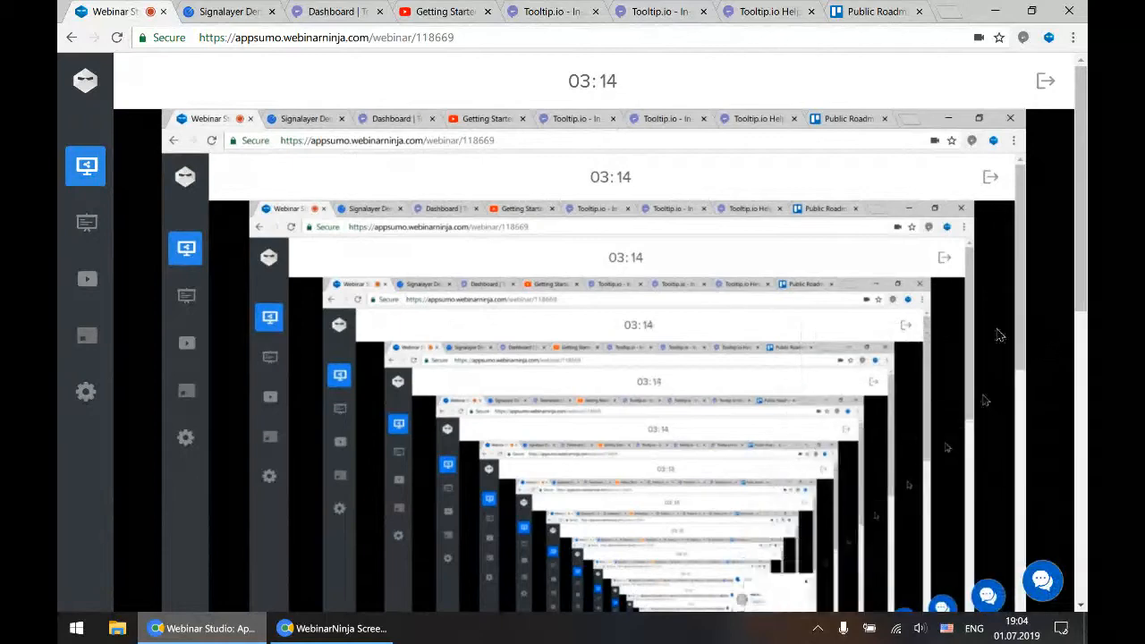
Review the in-app messaging templates presented on the tooltip.io home page, from Tooltip and Popup through Hotspot and Widget
click(227, 10)
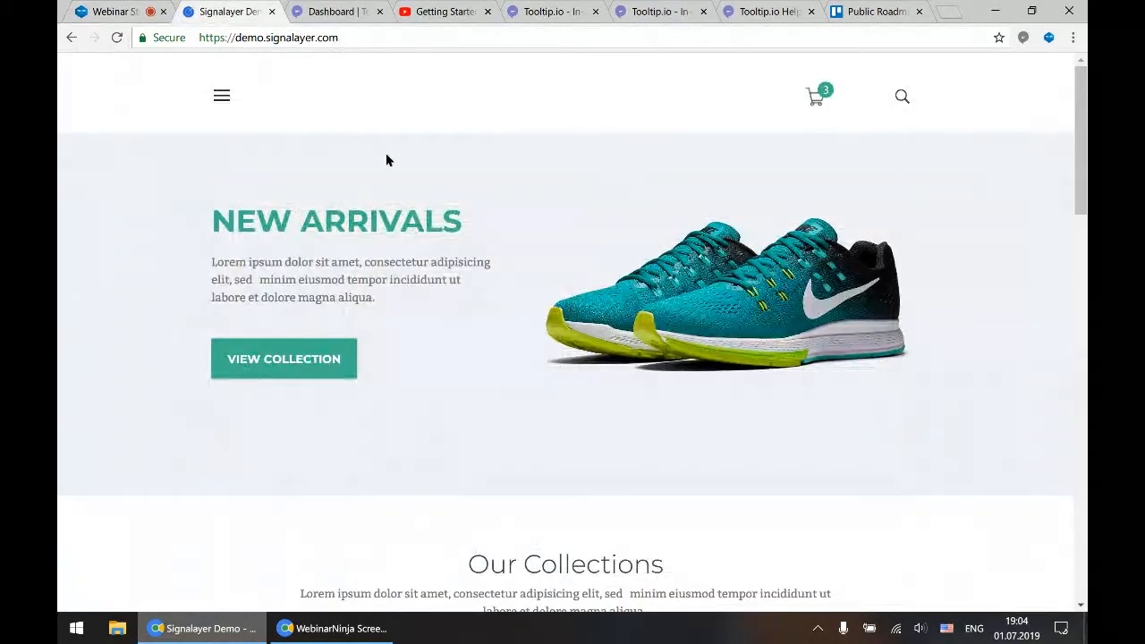
click(556, 13)
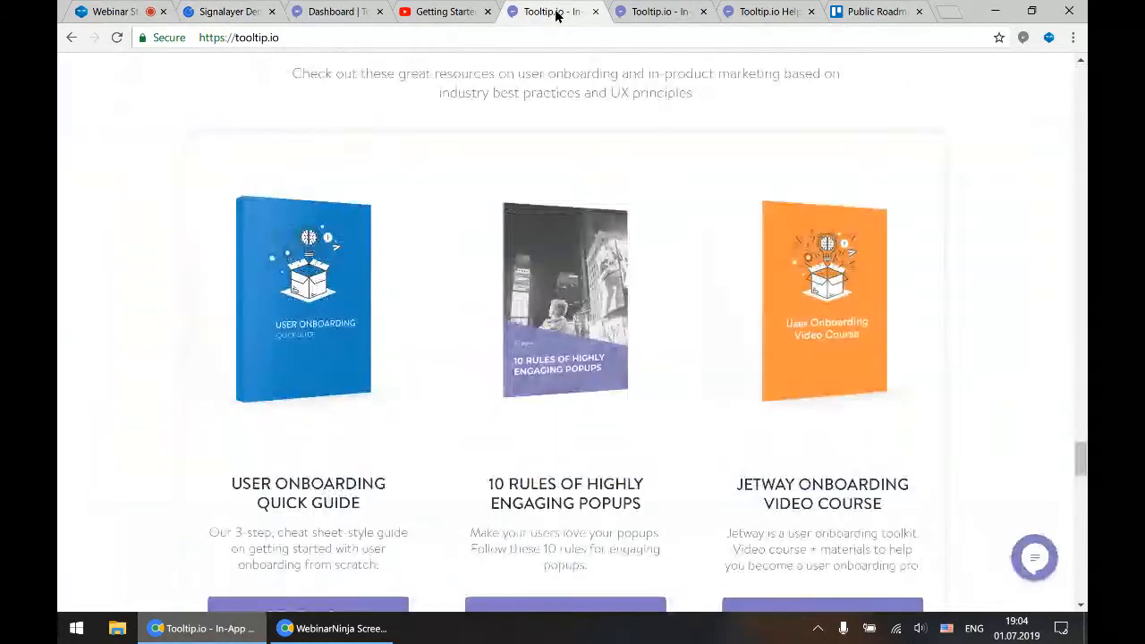
scroll(475, 164, up, 10)
scroll(475, 164, up, 5)
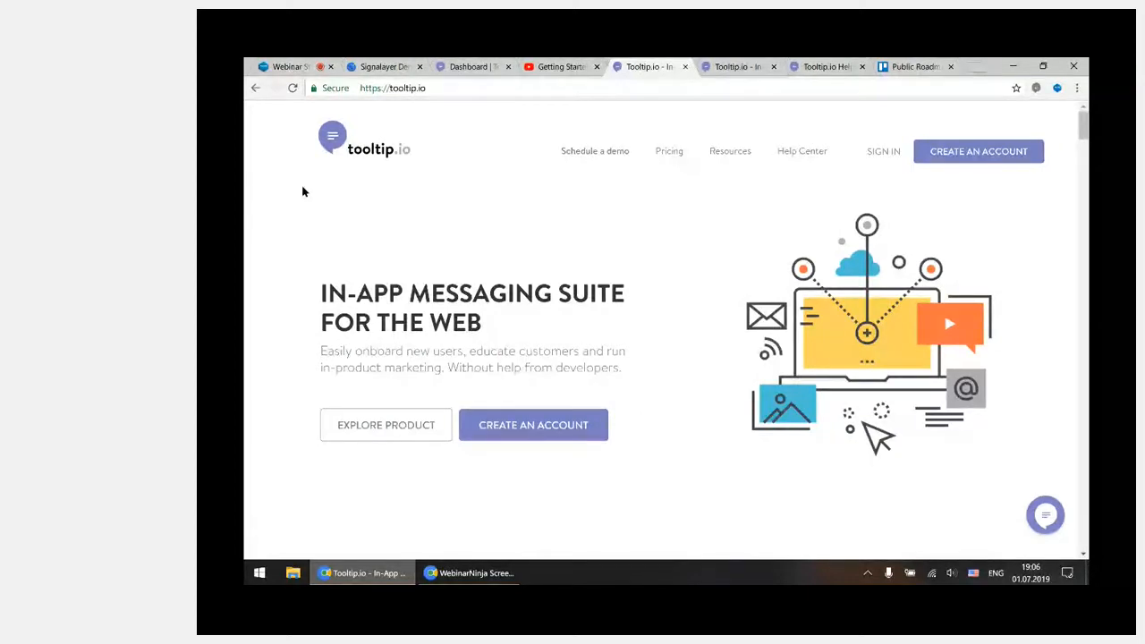
scroll(660, 411, down, 3)
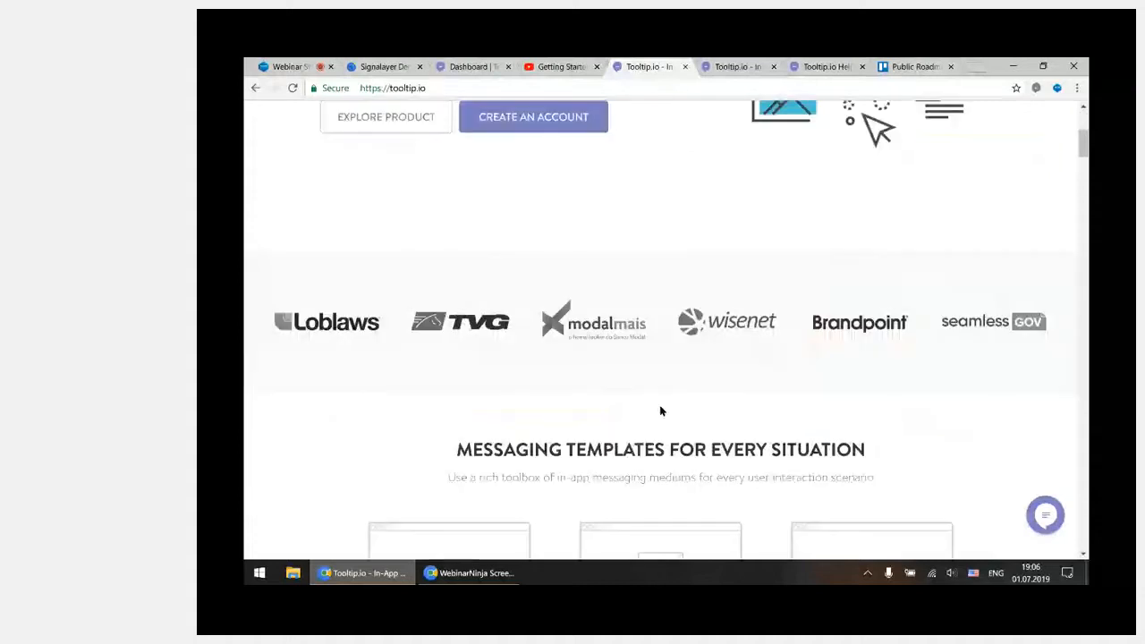
scroll(660, 410, down, 2)
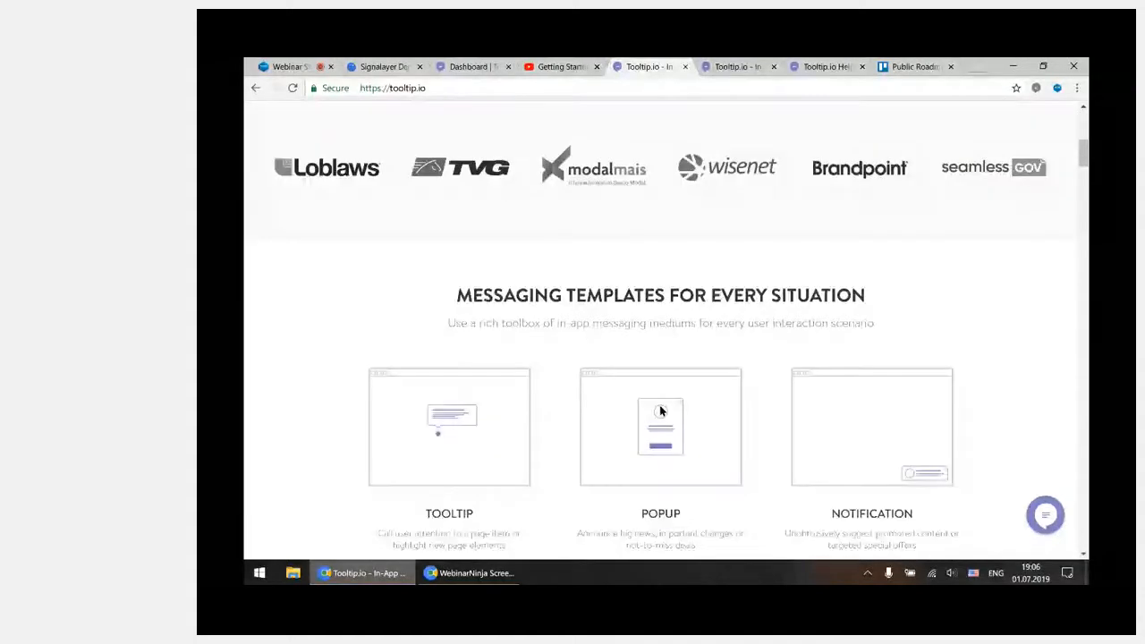
scroll(660, 411, down, 3)
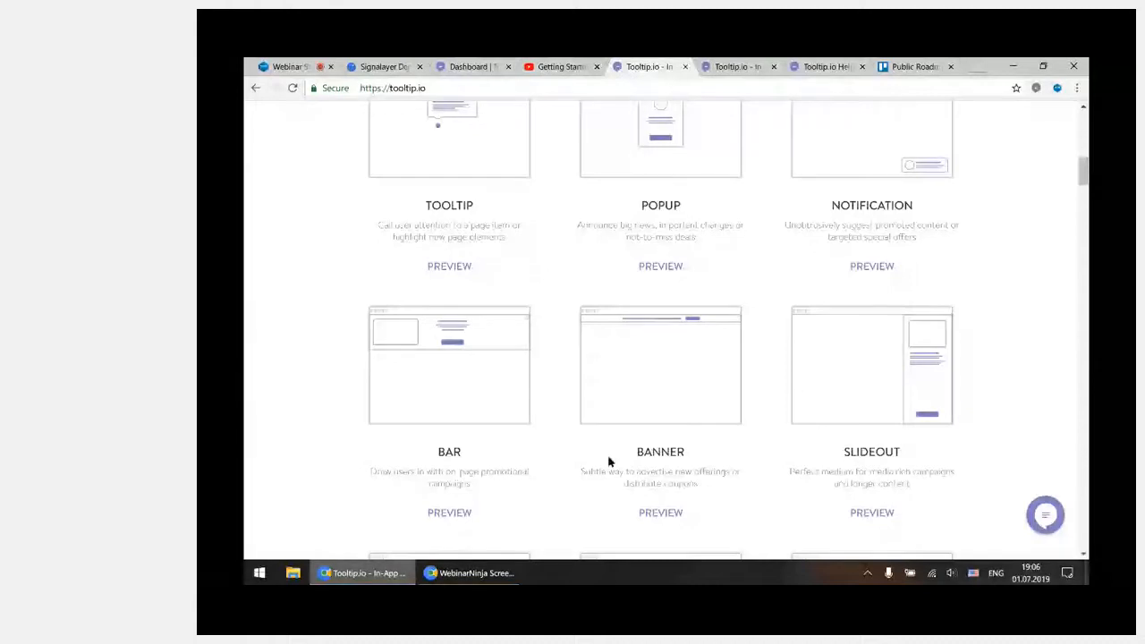
scroll(664, 475, down, 2)
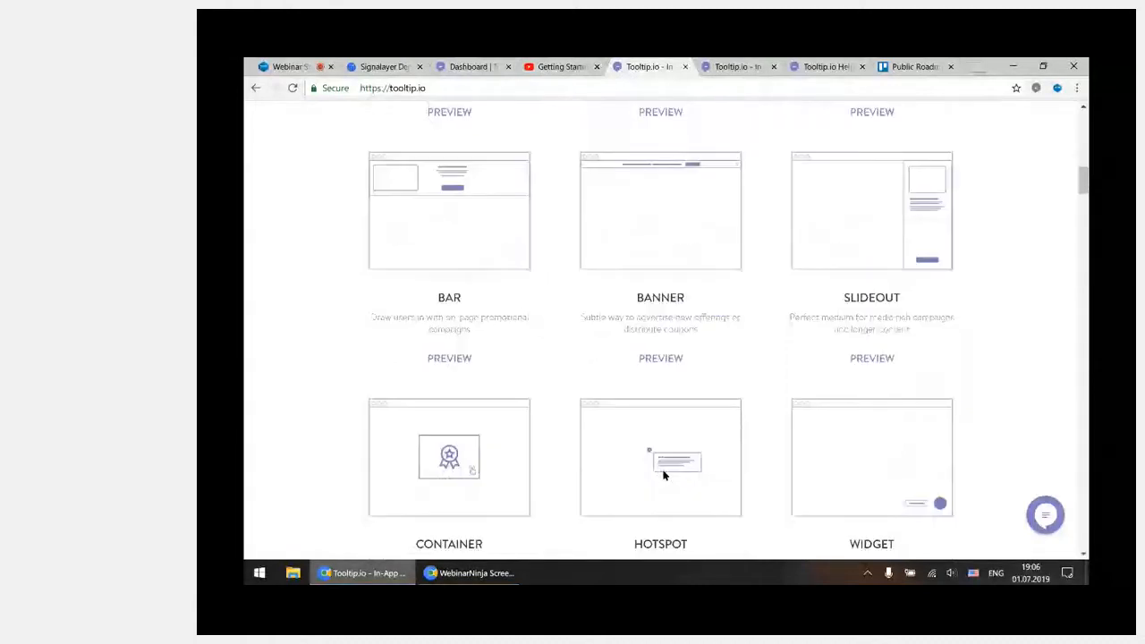
scroll(776, 439, down, 2)
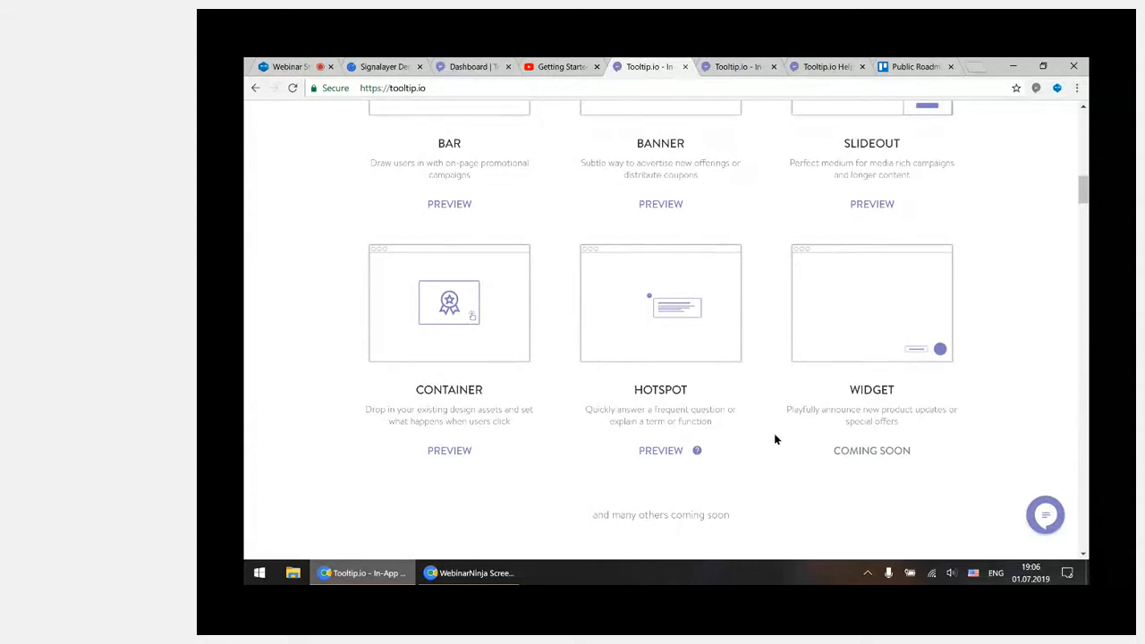
scroll(777, 439, up, 13)
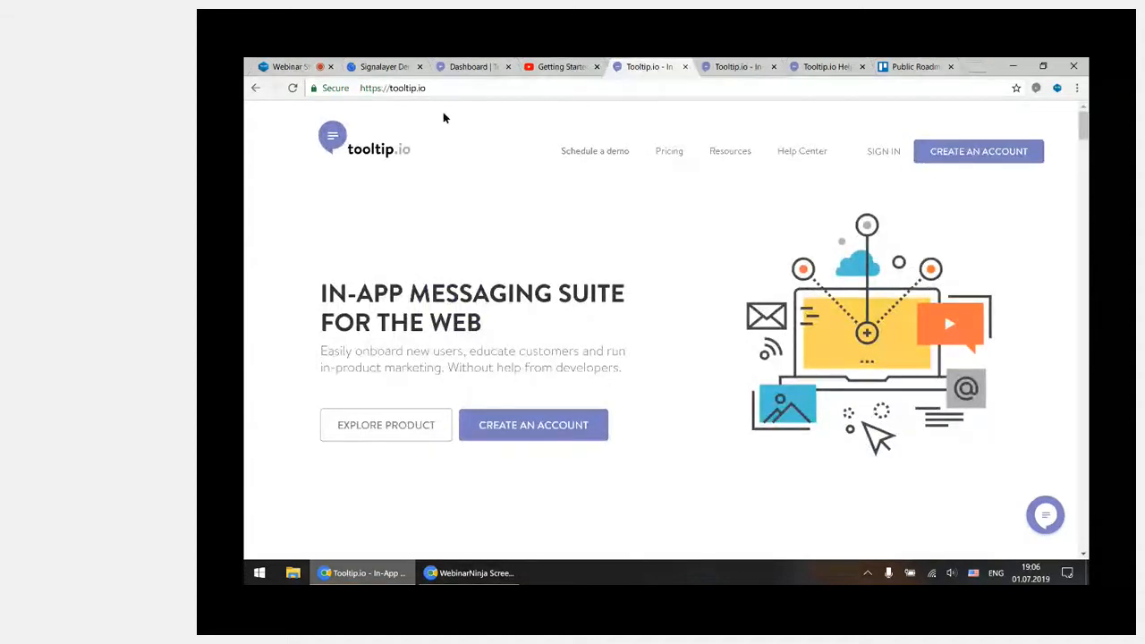
Launch the Tooltip.io editor on the Signalayer demo store and add a new popup campaign
click(380, 66)
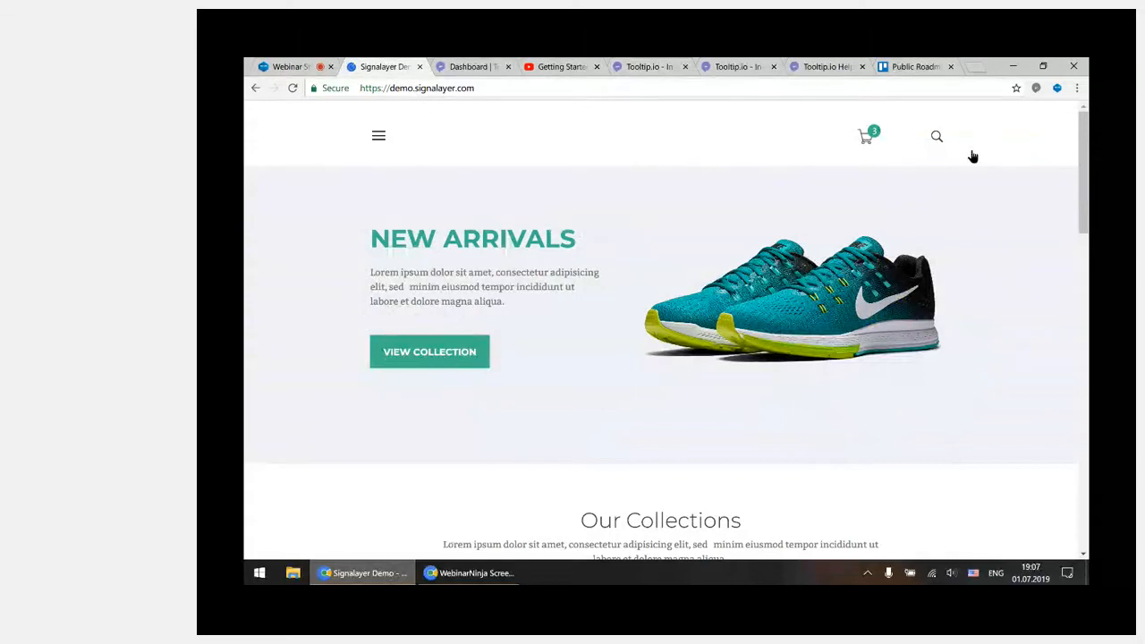
click(1036, 88)
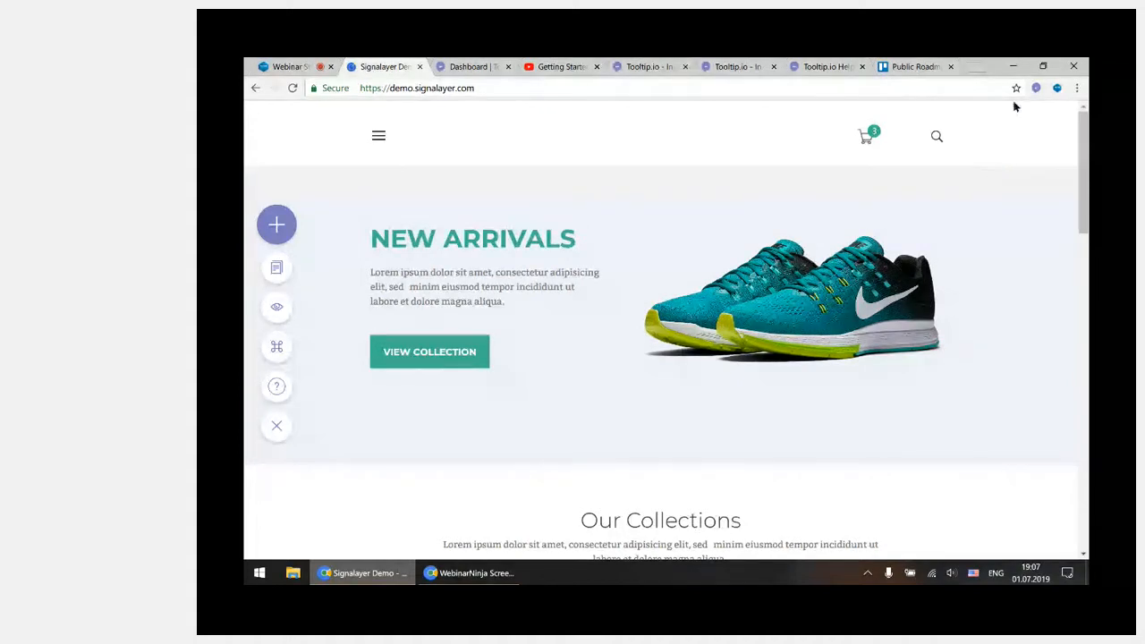
click(278, 225)
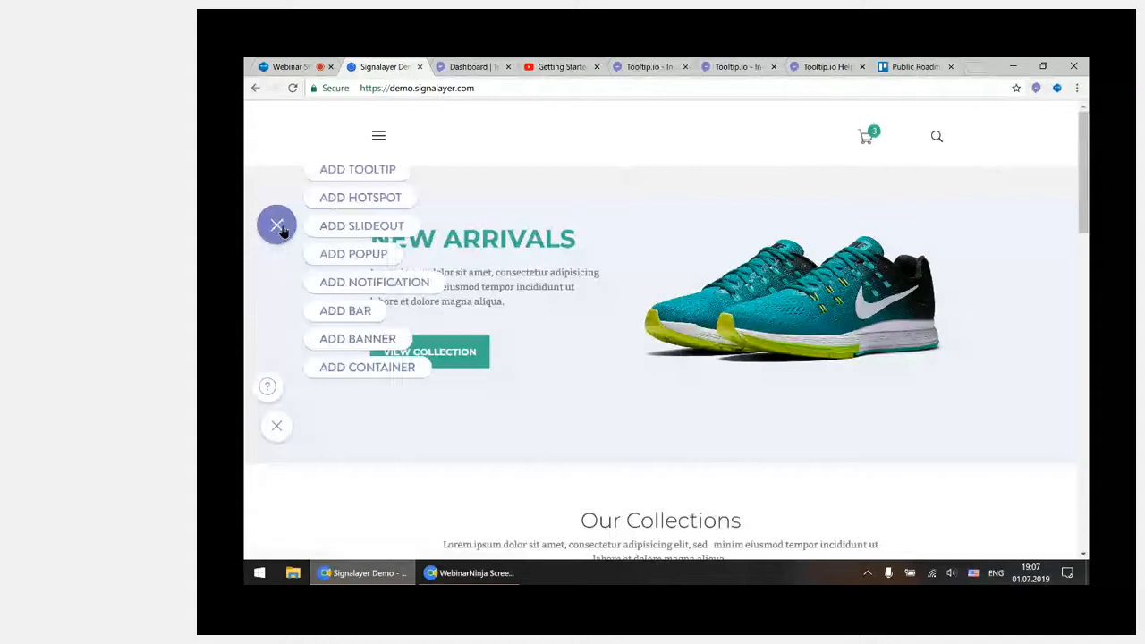
mouse_move(345, 197)
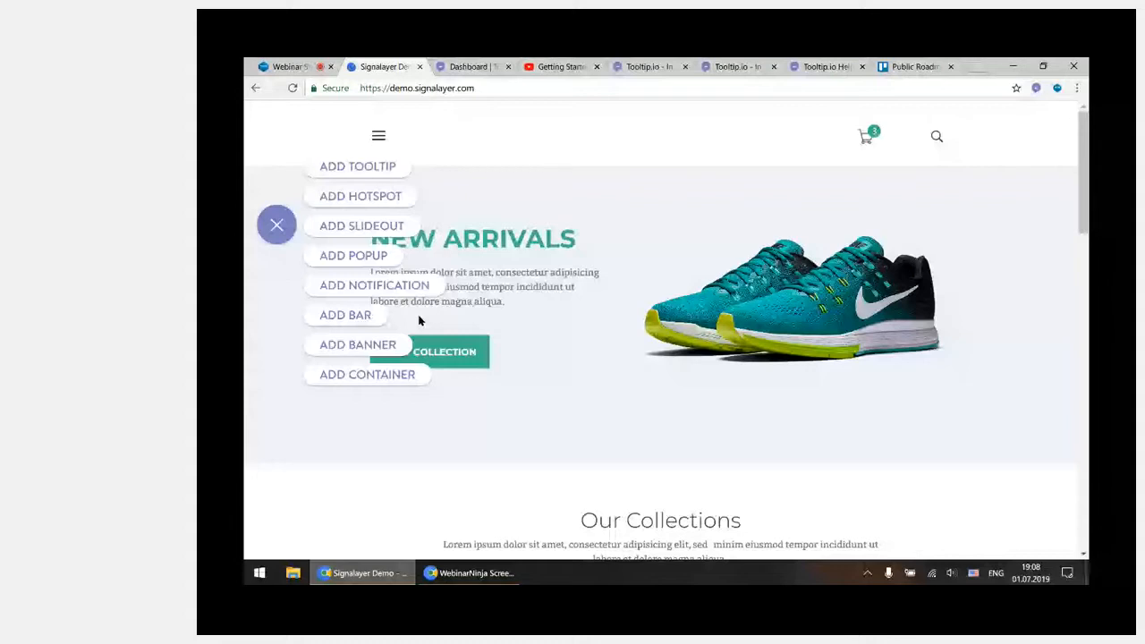
mouse_move(404, 234)
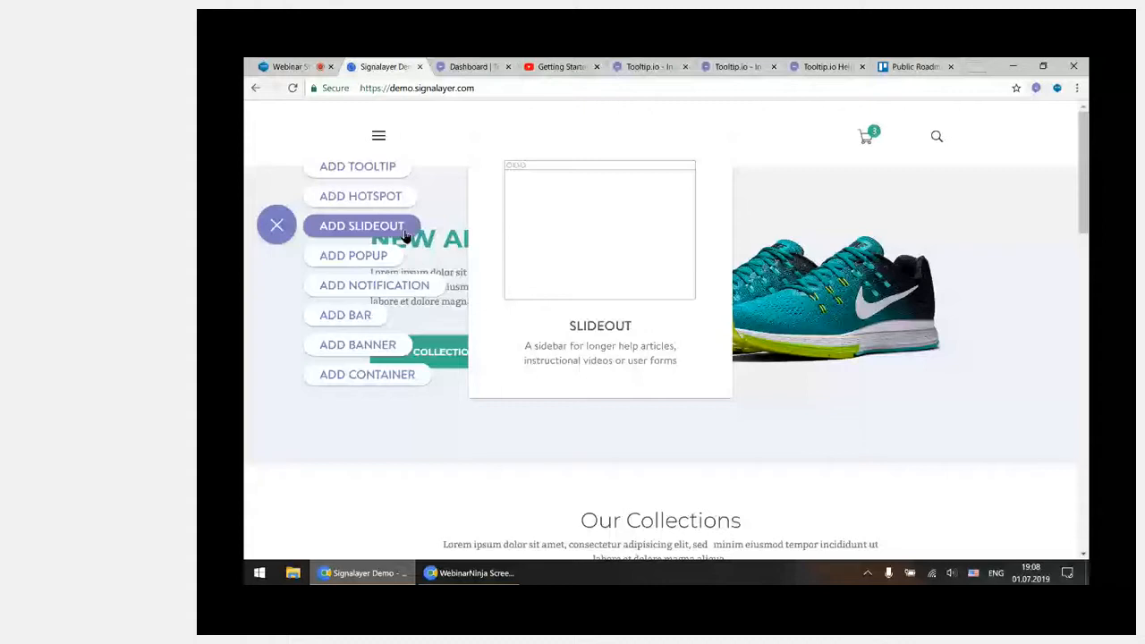
mouse_move(377, 259)
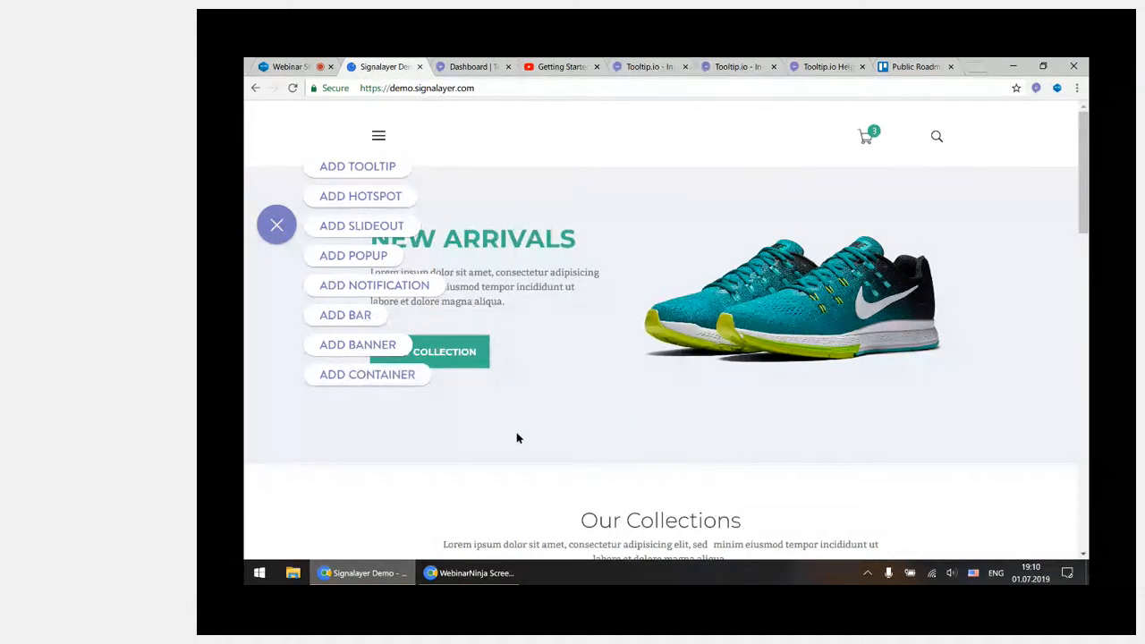
click(386, 255)
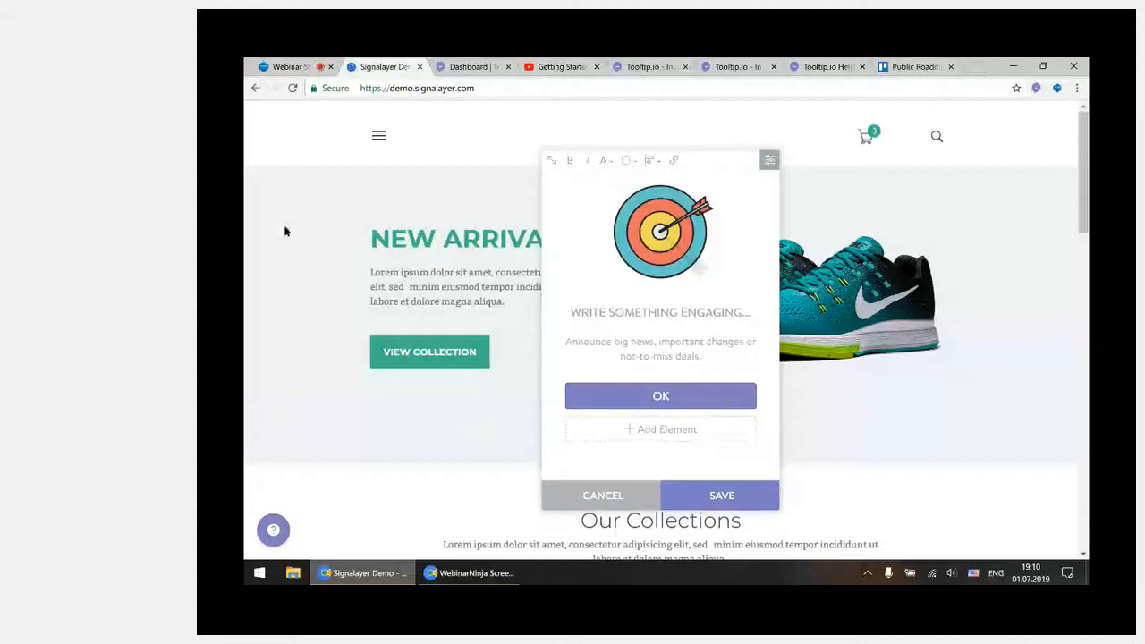
Try out the popup's resizing by enlarging it and shrinking it back to its smallest size
mouse_move(560, 240)
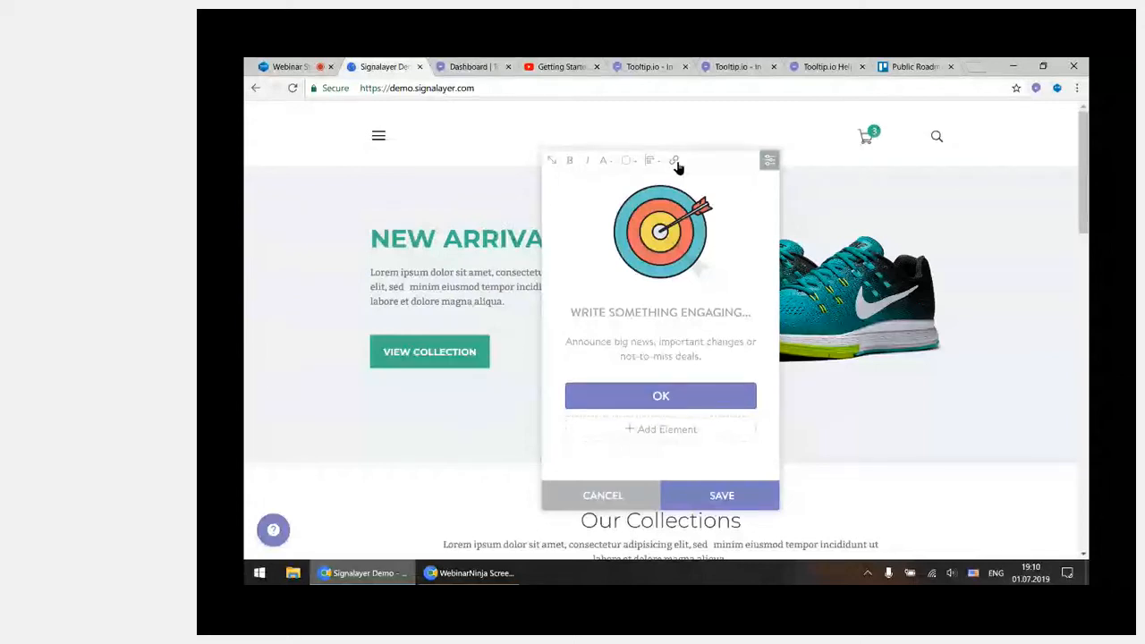
click(602, 166)
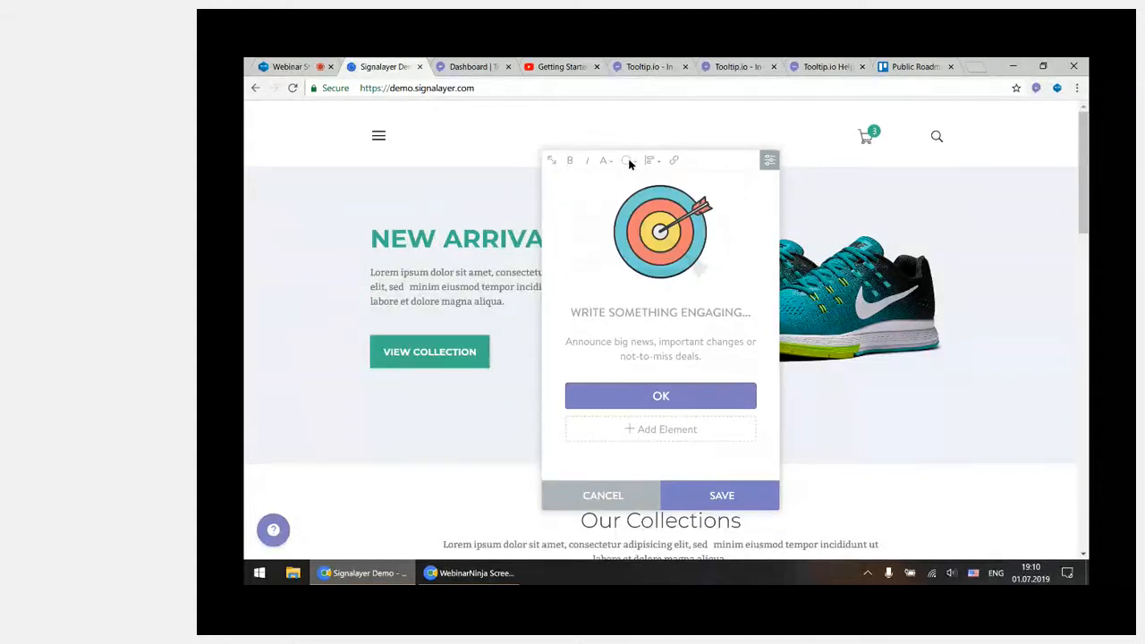
mouse_move(627, 162)
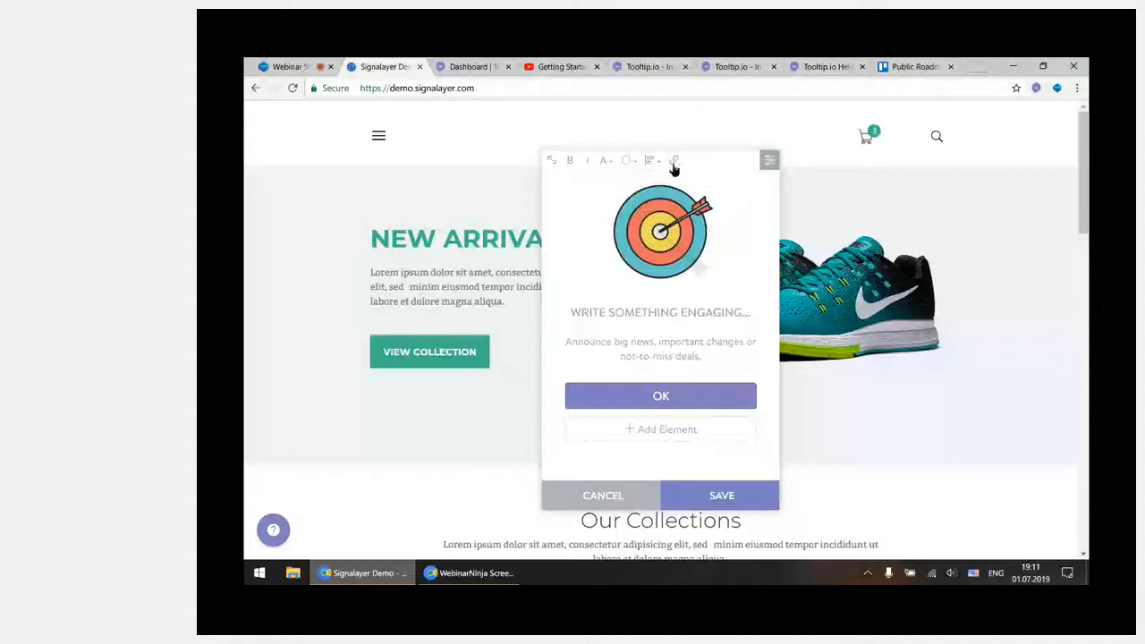
click(551, 161)
drag(558, 169, 758, 167)
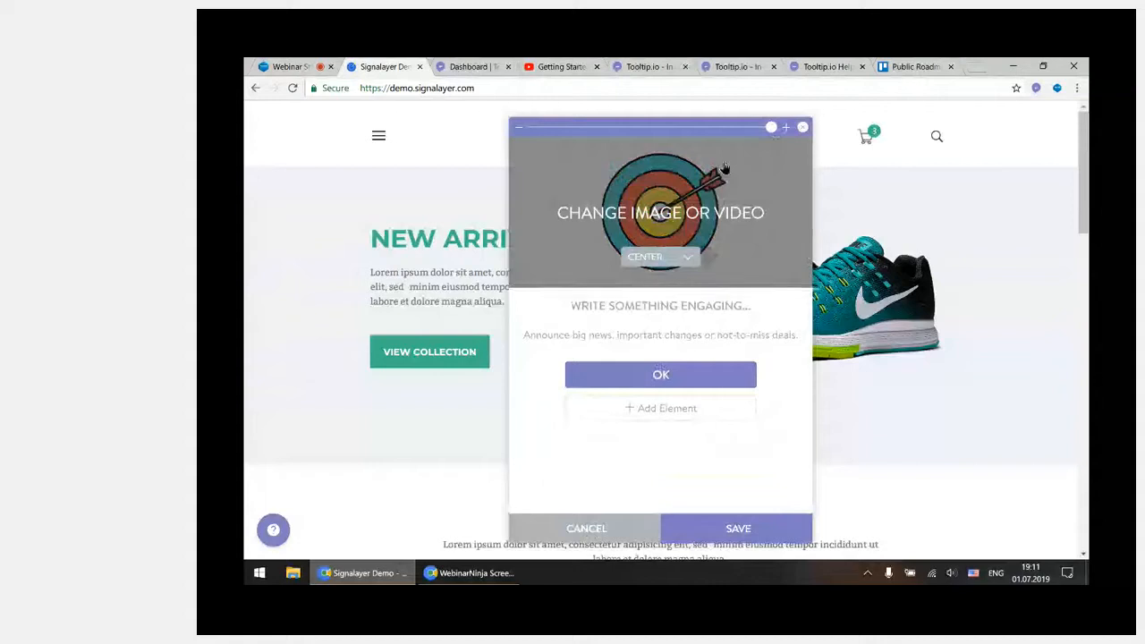
drag(772, 127, 546, 190)
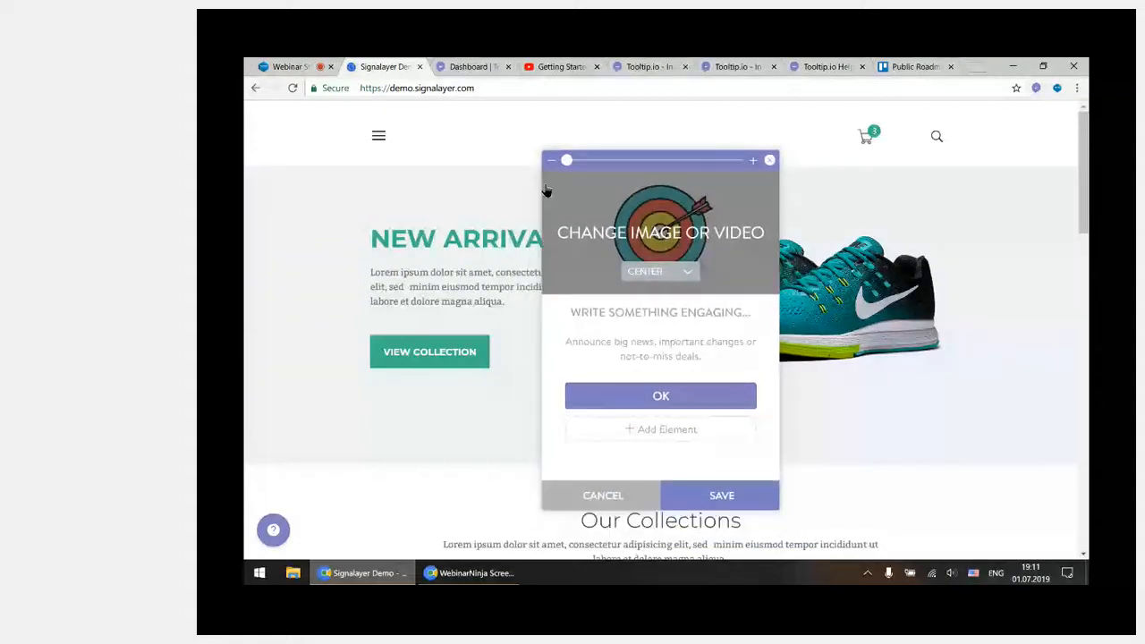
click(769, 163)
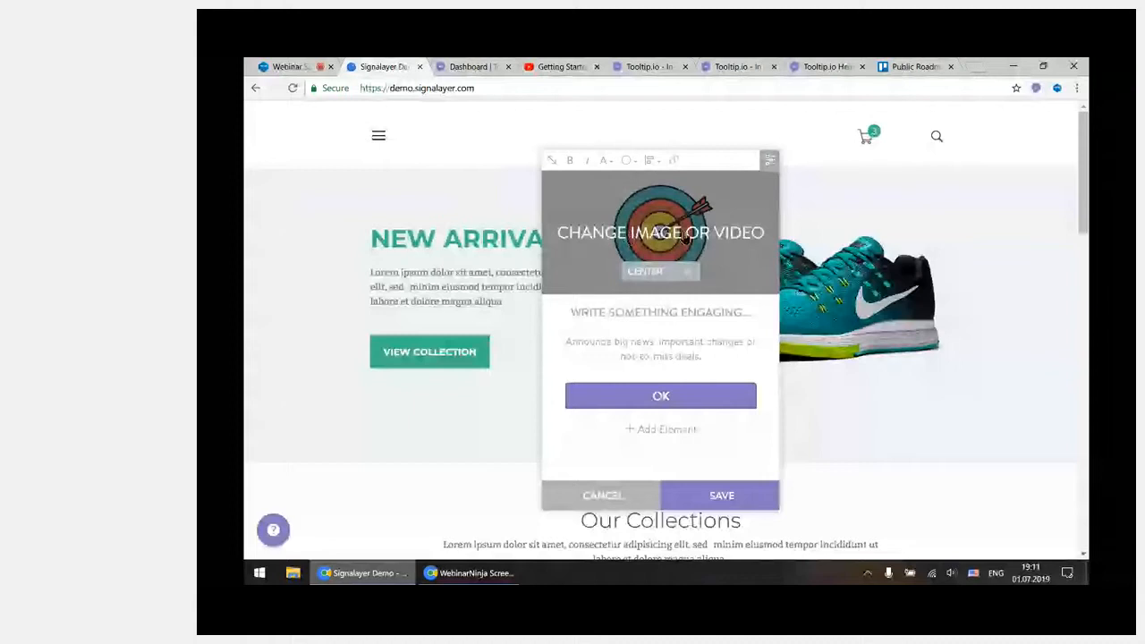
Browse the recently added images and the icon set in the popup's media gallery, then close the gallery without choosing one
click(660, 234)
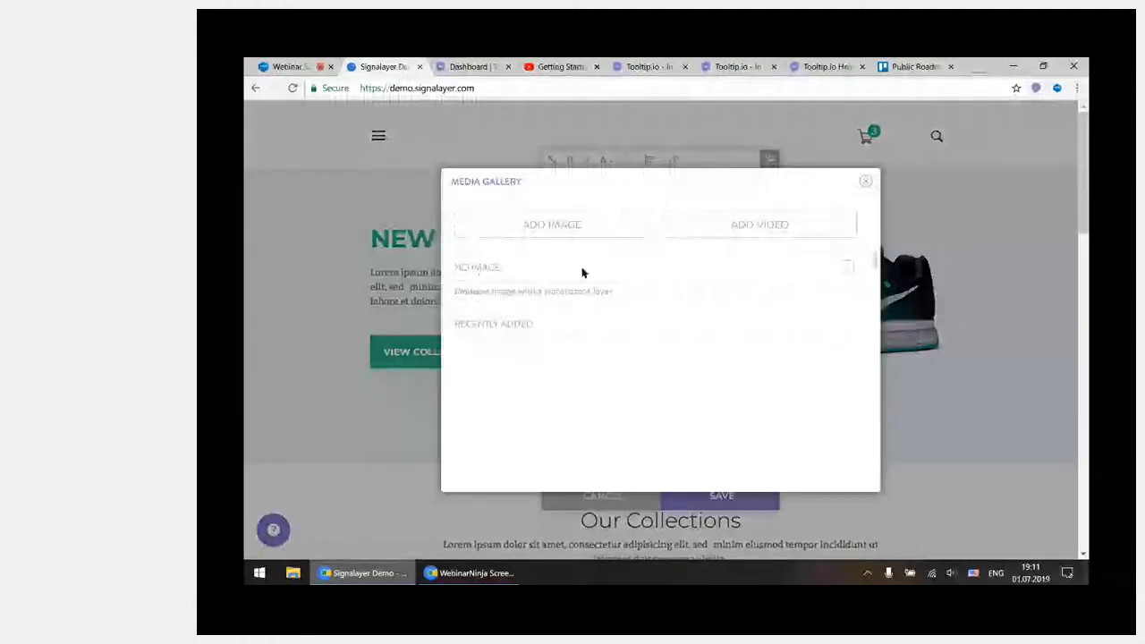
scroll(542, 395, down, 3)
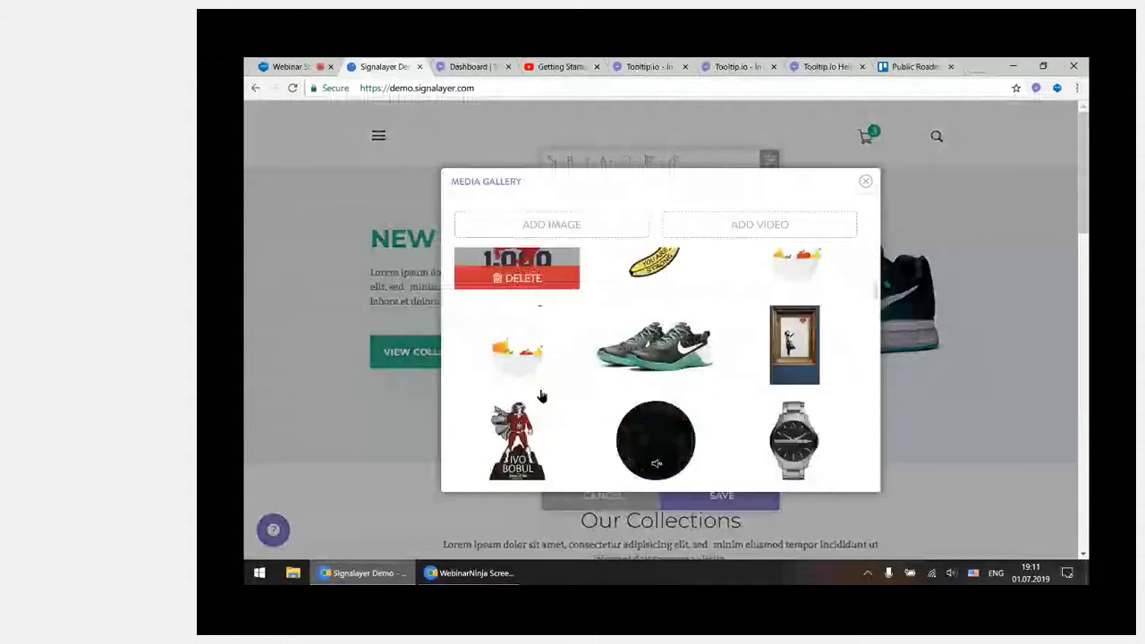
scroll(541, 395, down, 5)
scroll(542, 396, down, 3)
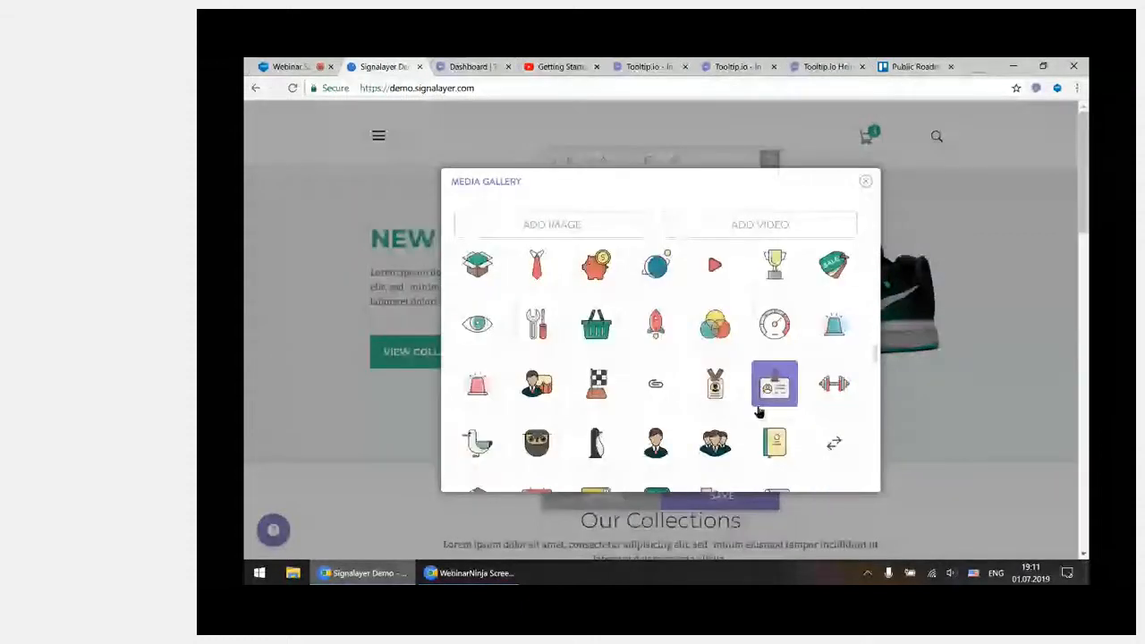
scroll(759, 411, up, 5)
scroll(759, 410, up, 3)
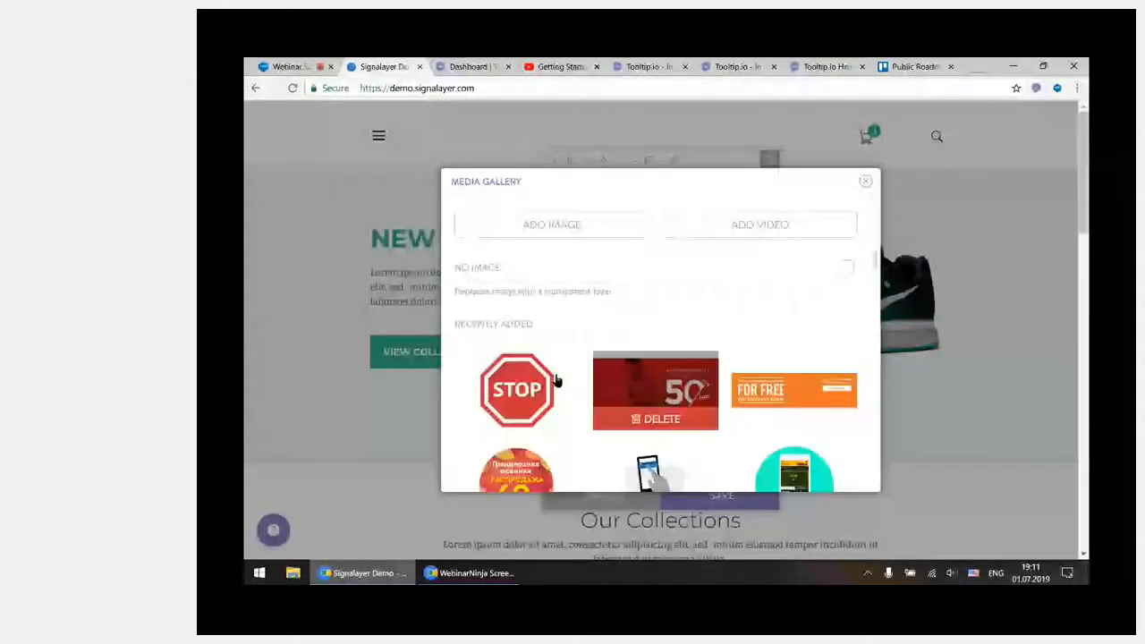
scroll(810, 399, down, 3)
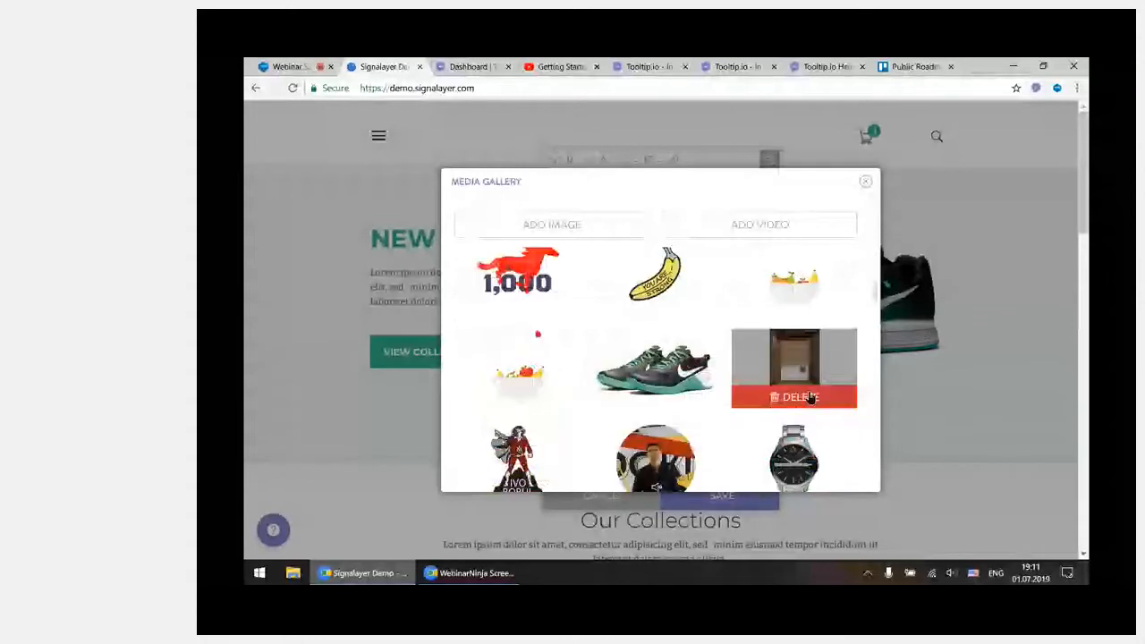
scroll(526, 363, up, 2)
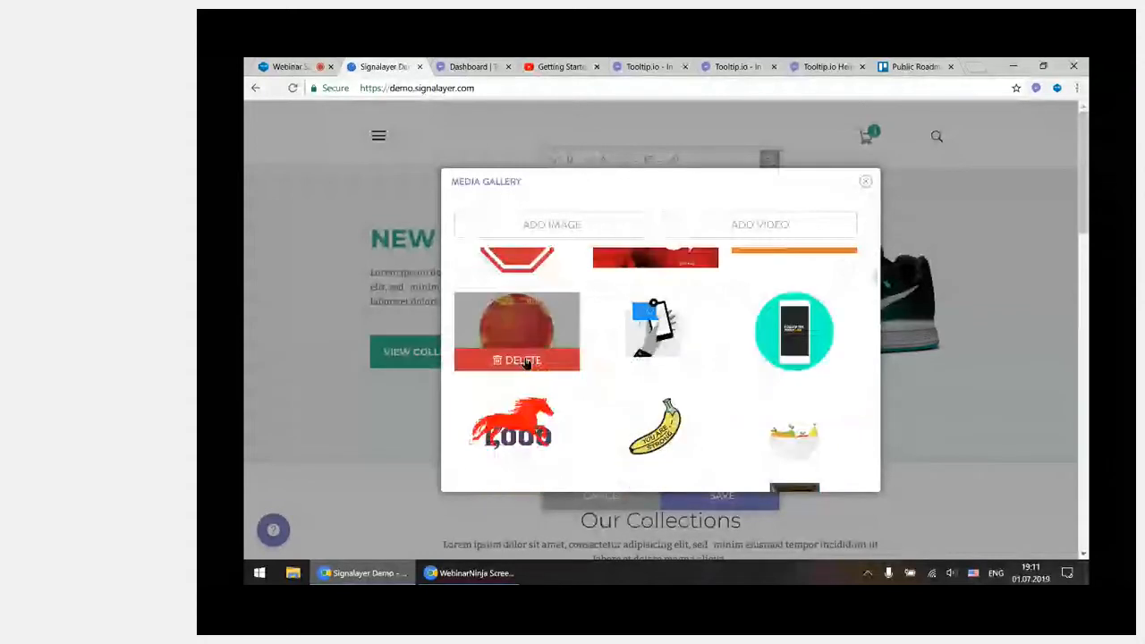
scroll(582, 358, up, 3)
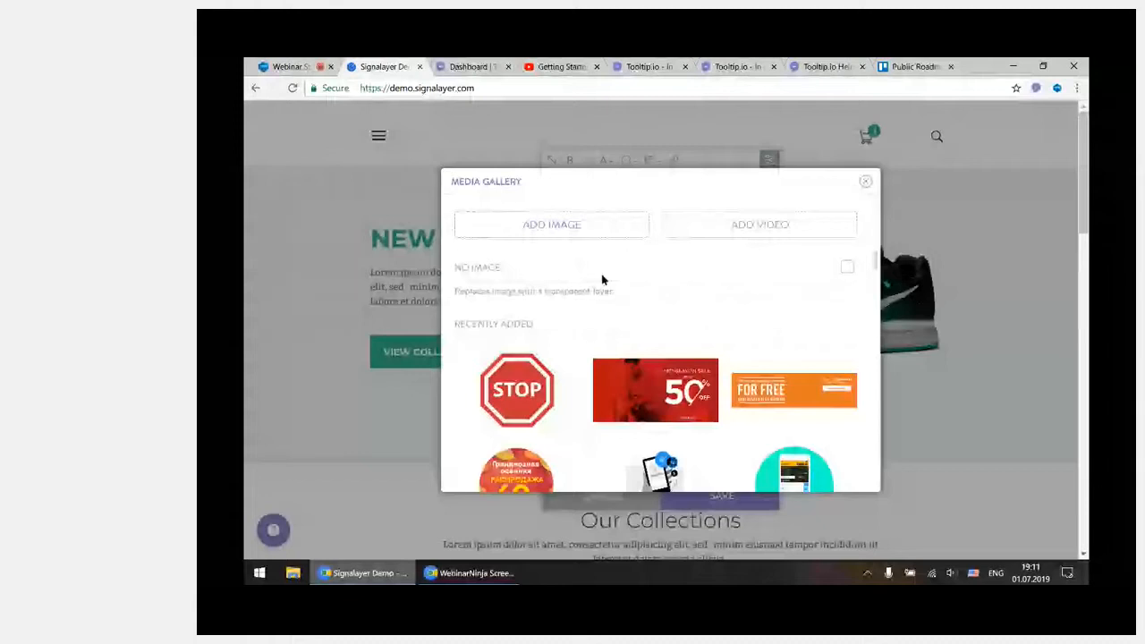
click(866, 183)
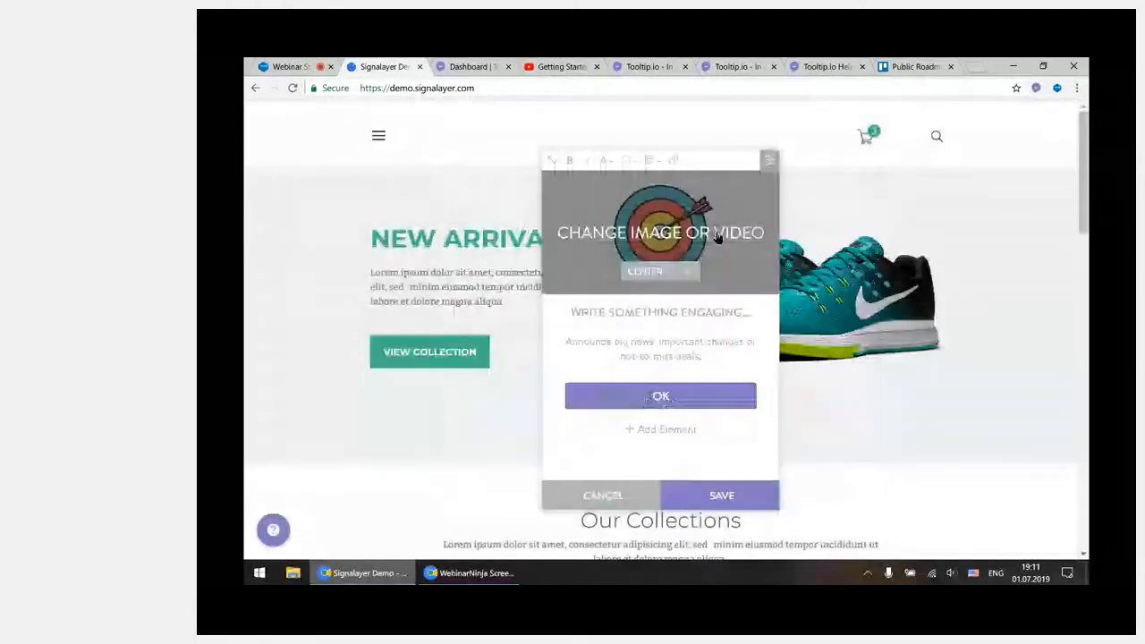
Replace the popup's placeholder text with "POPUP" and add "LINKS" on a second line
click(670, 310)
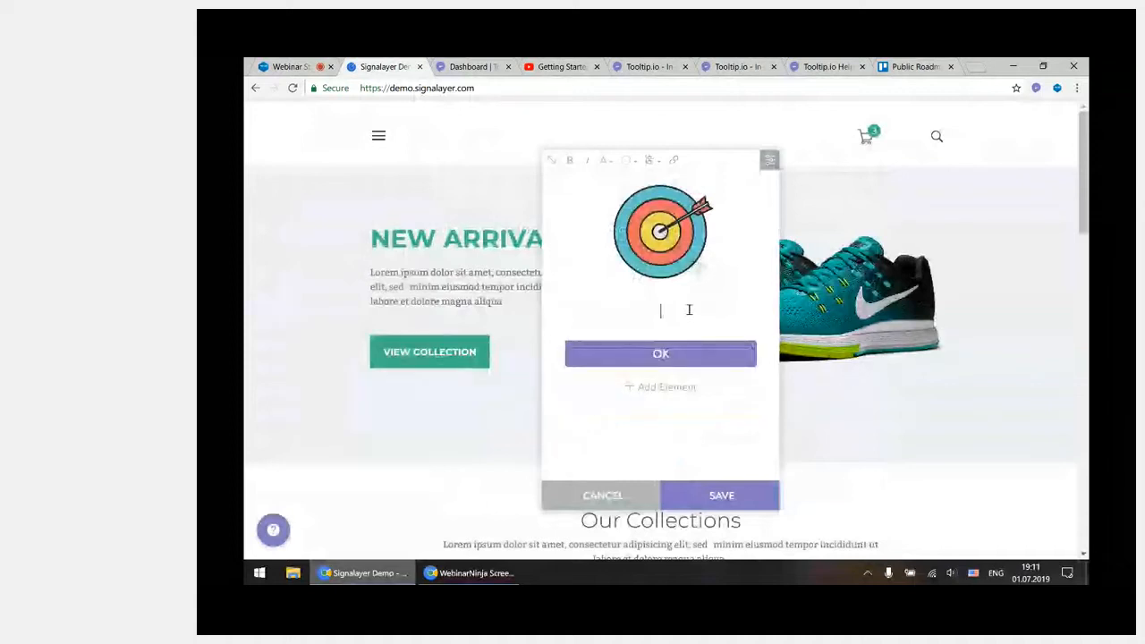
text(POPUP)
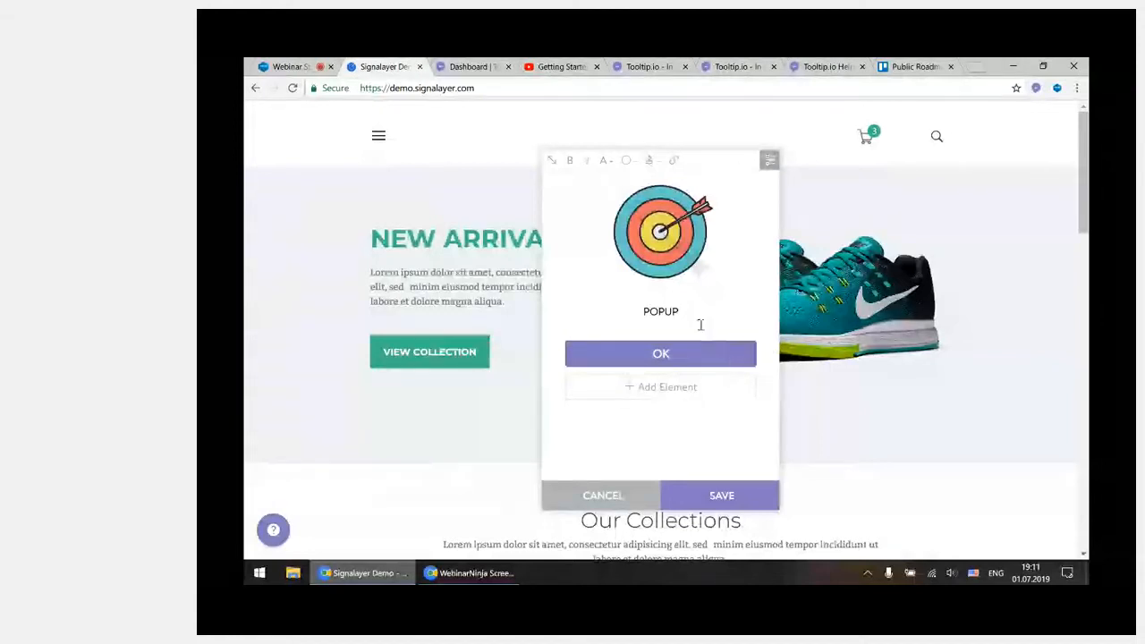
key(Return)
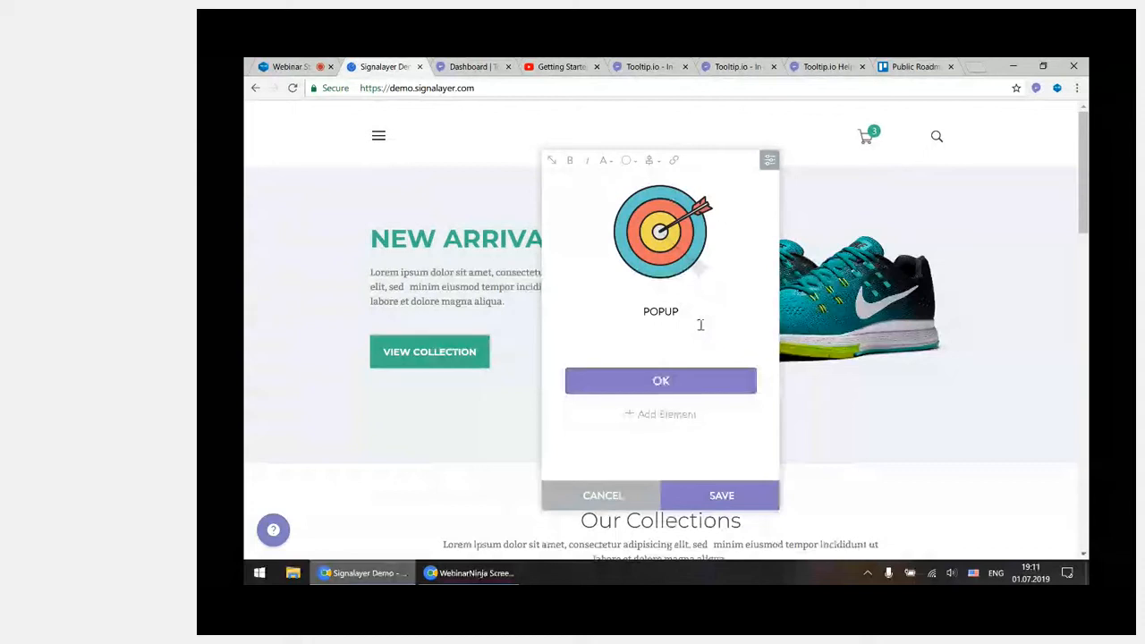
text(LIN)
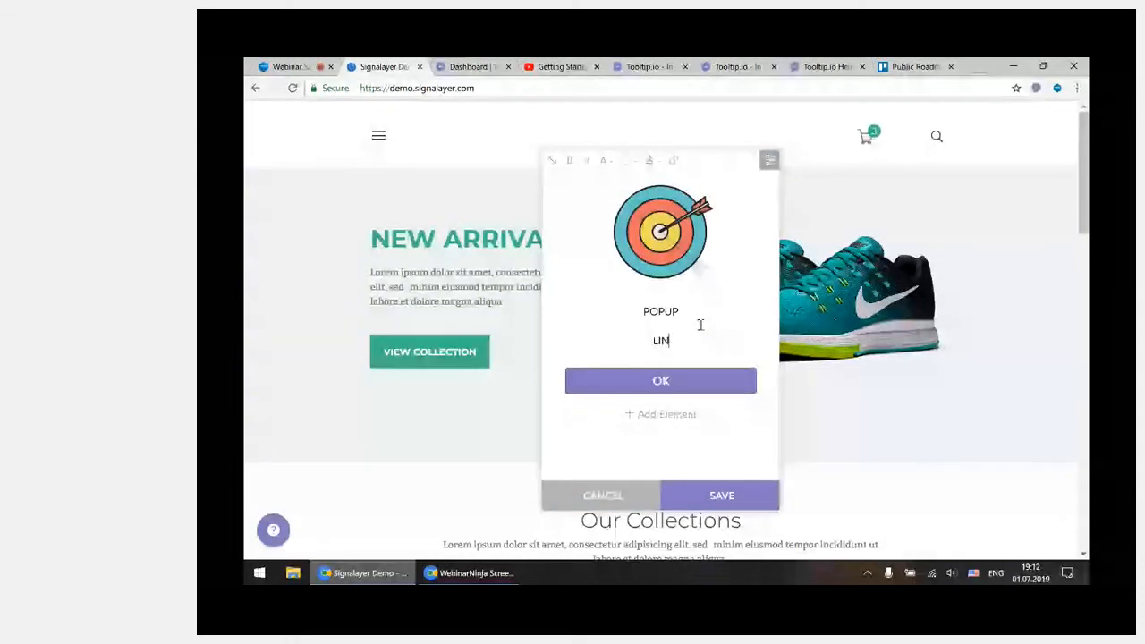
text(KS)
Try assigning a Run JS action as the embedded link on the word "LINKS", then cancel
drag(683, 341, 646, 345)
click(675, 164)
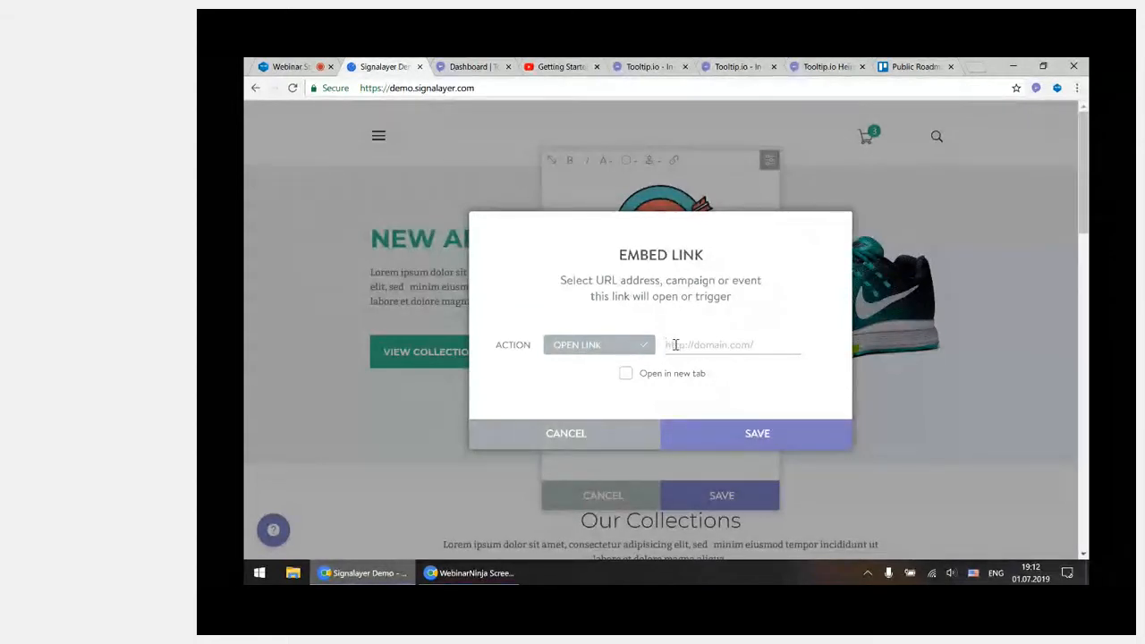
click(622, 348)
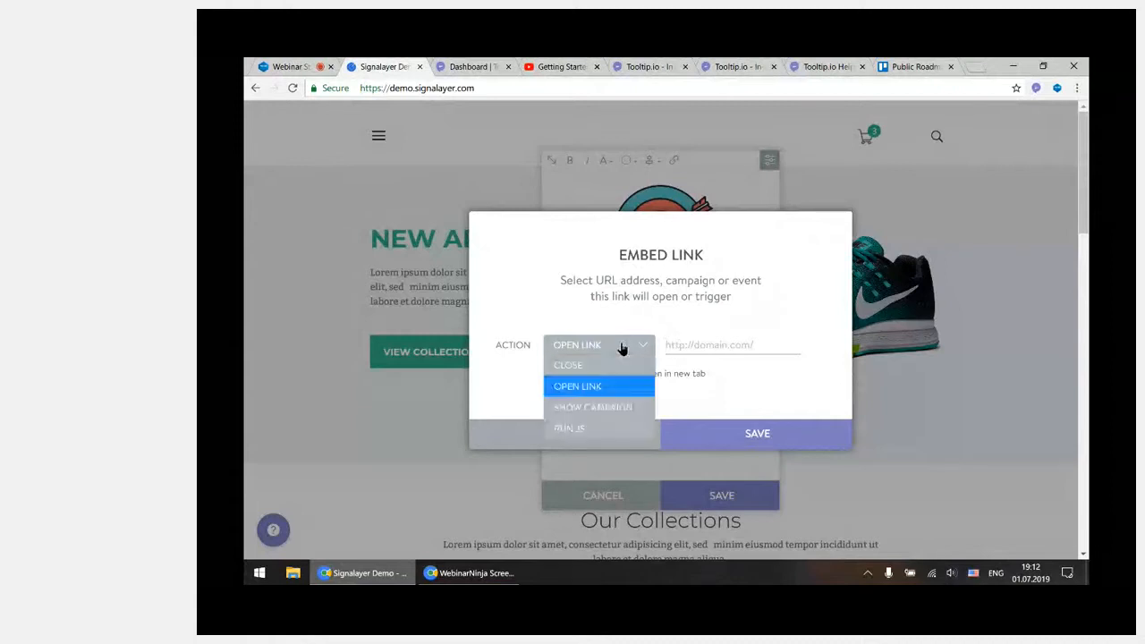
click(629, 439)
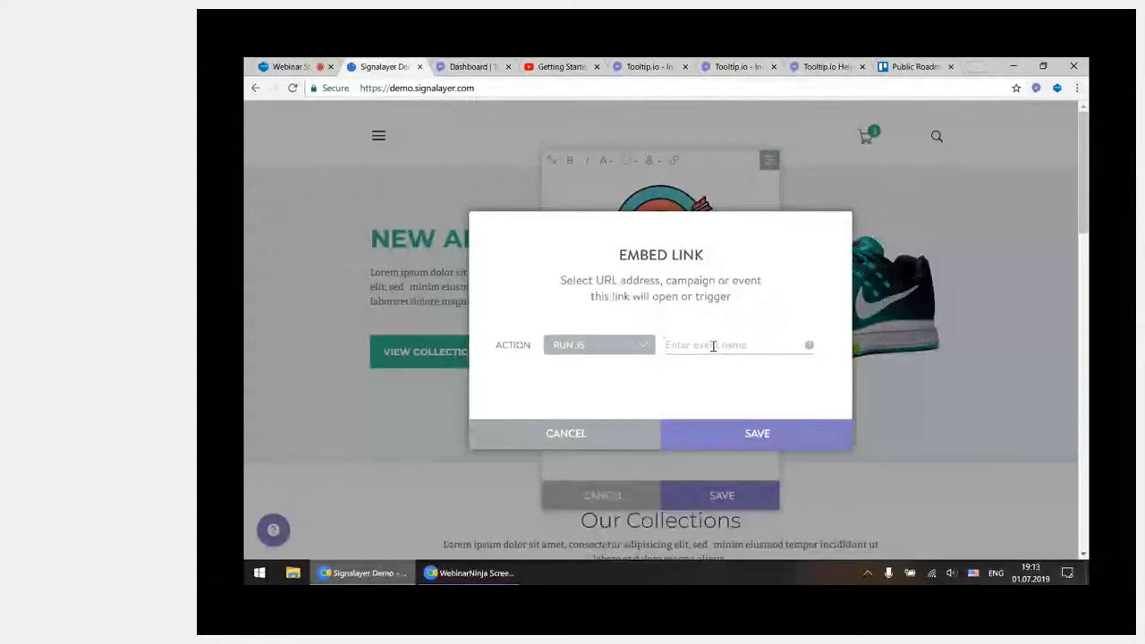
click(611, 434)
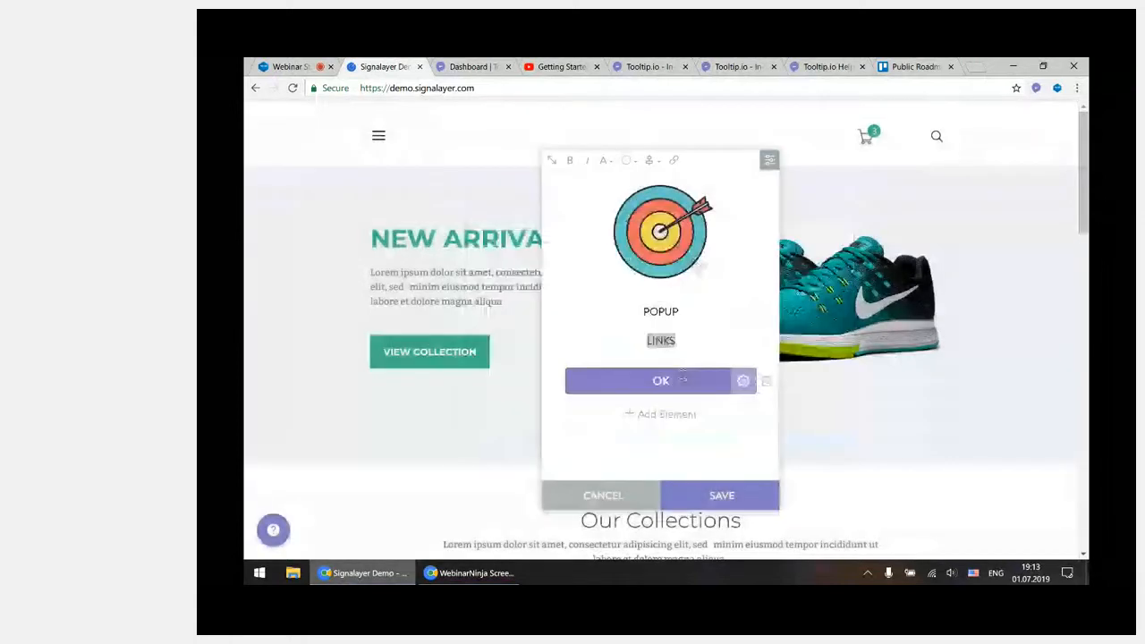
Review the available actions in the OK button's settings, then close them without changing anything
click(745, 383)
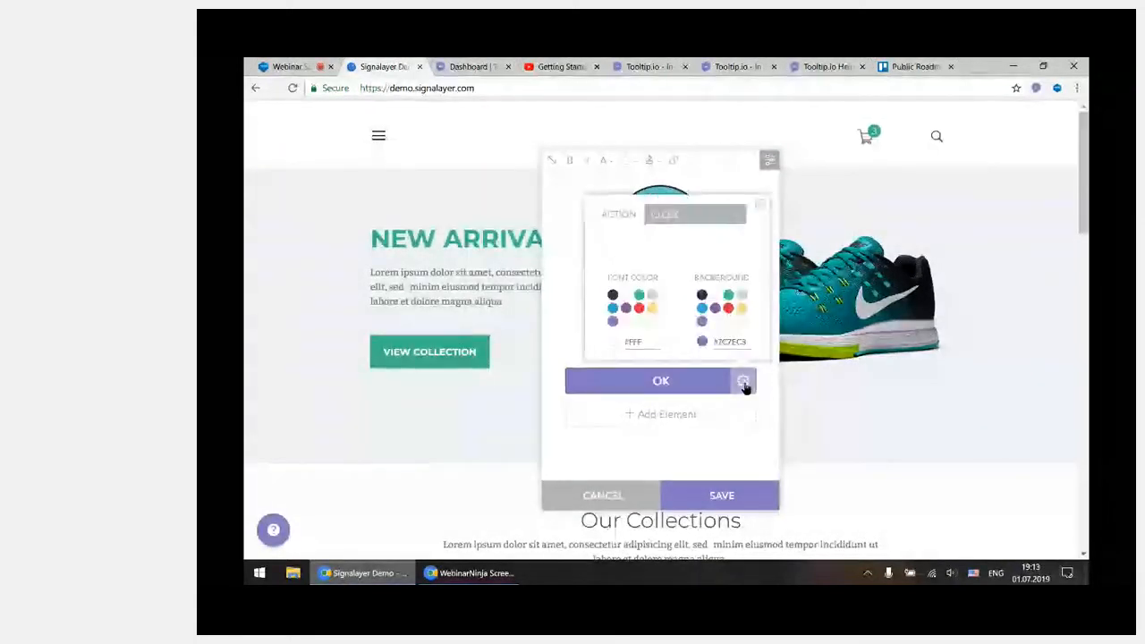
click(723, 219)
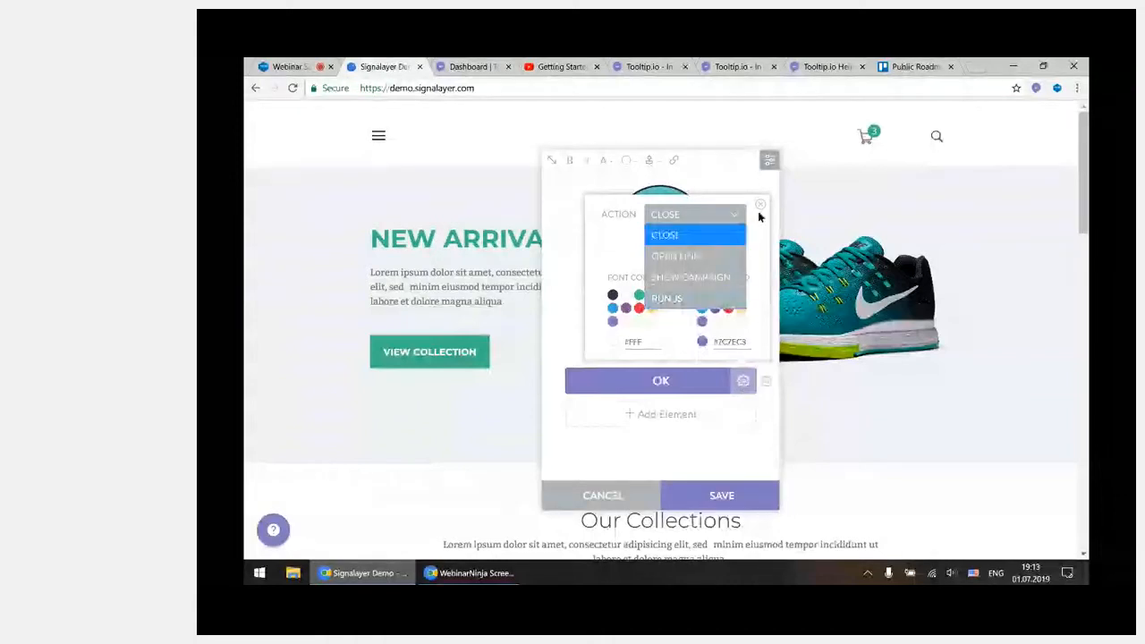
click(758, 213)
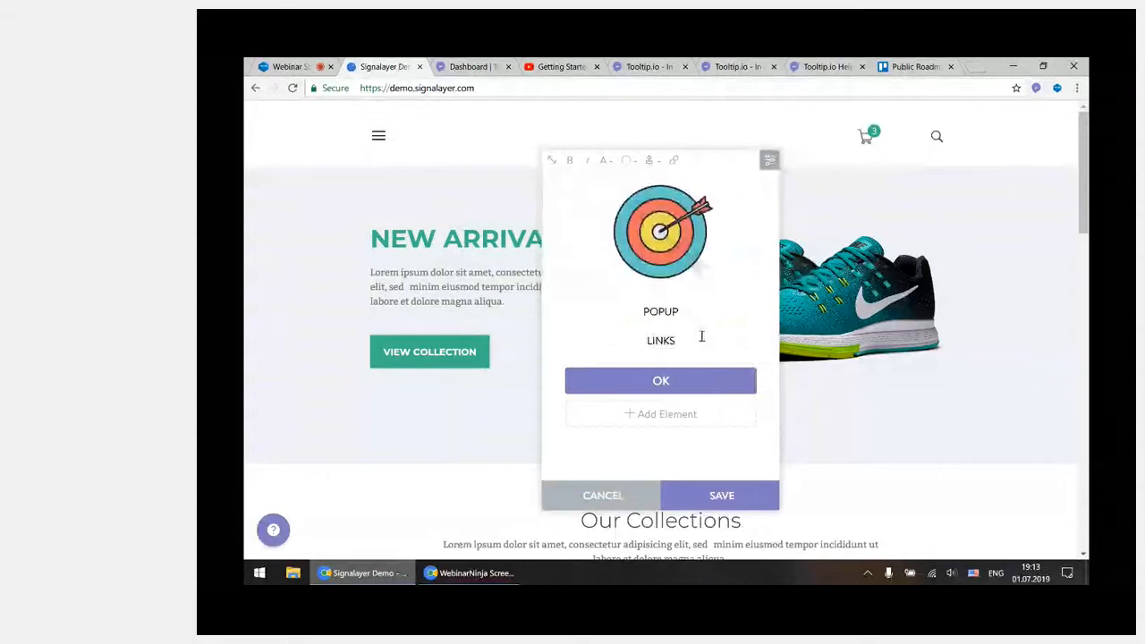
Open the popup's campaign settings and set it to show on a click on the "Our Collections" heading
mouse_move(653, 189)
click(770, 163)
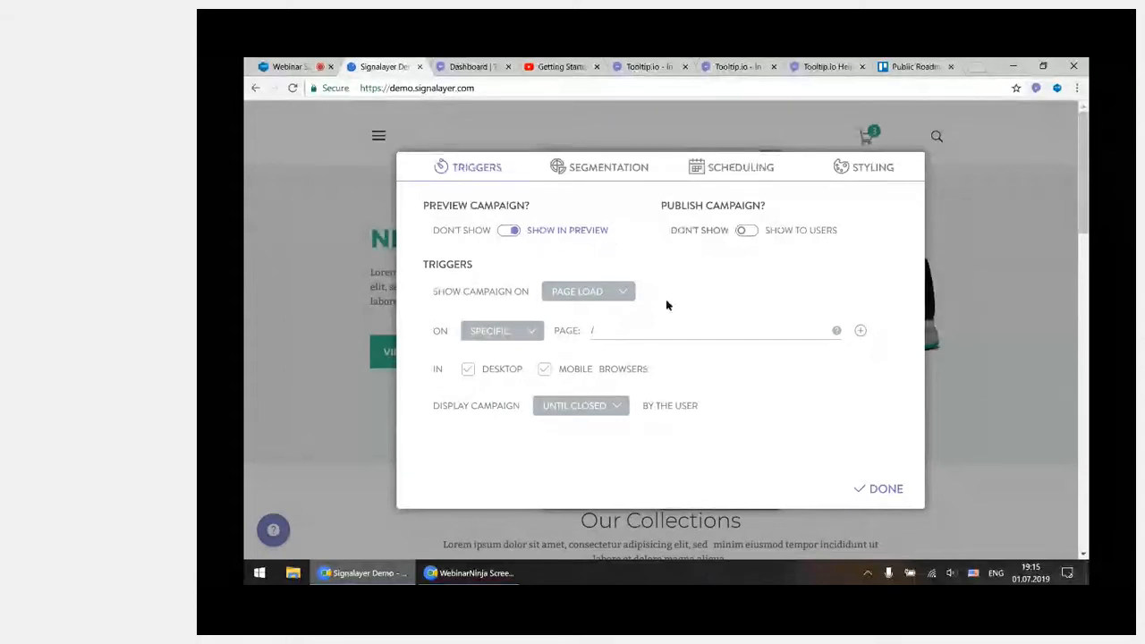
click(630, 298)
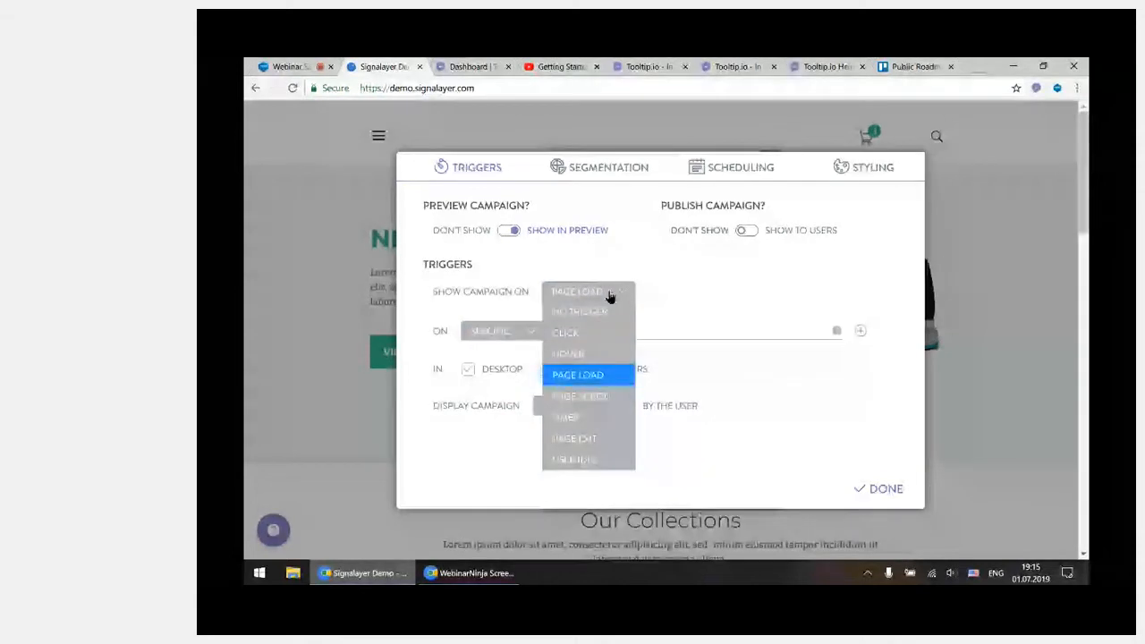
click(614, 336)
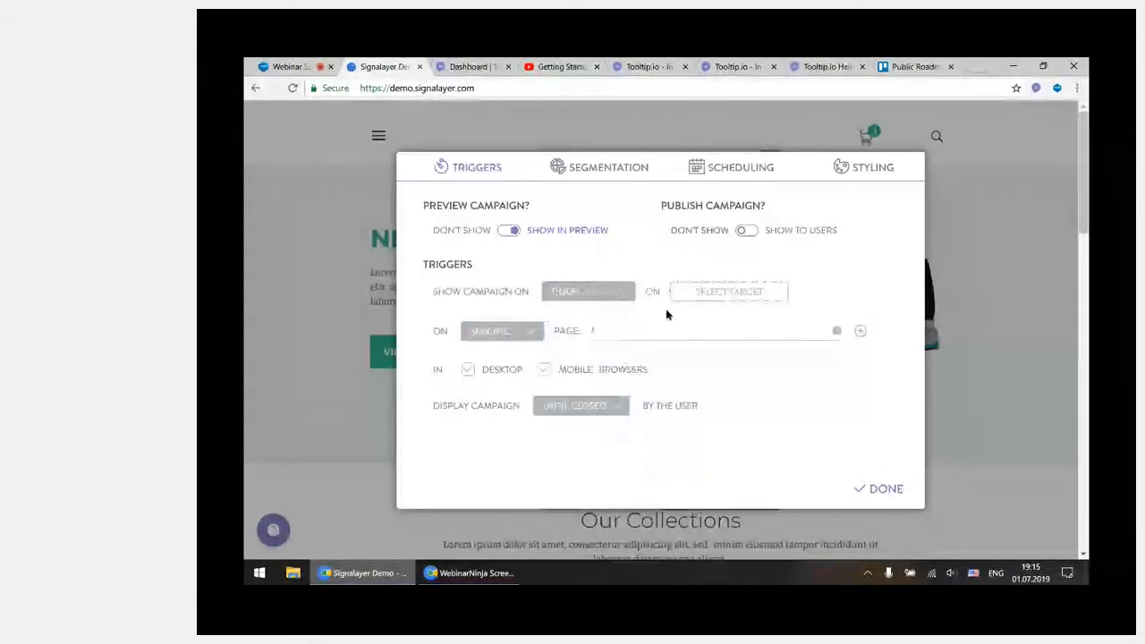
click(733, 302)
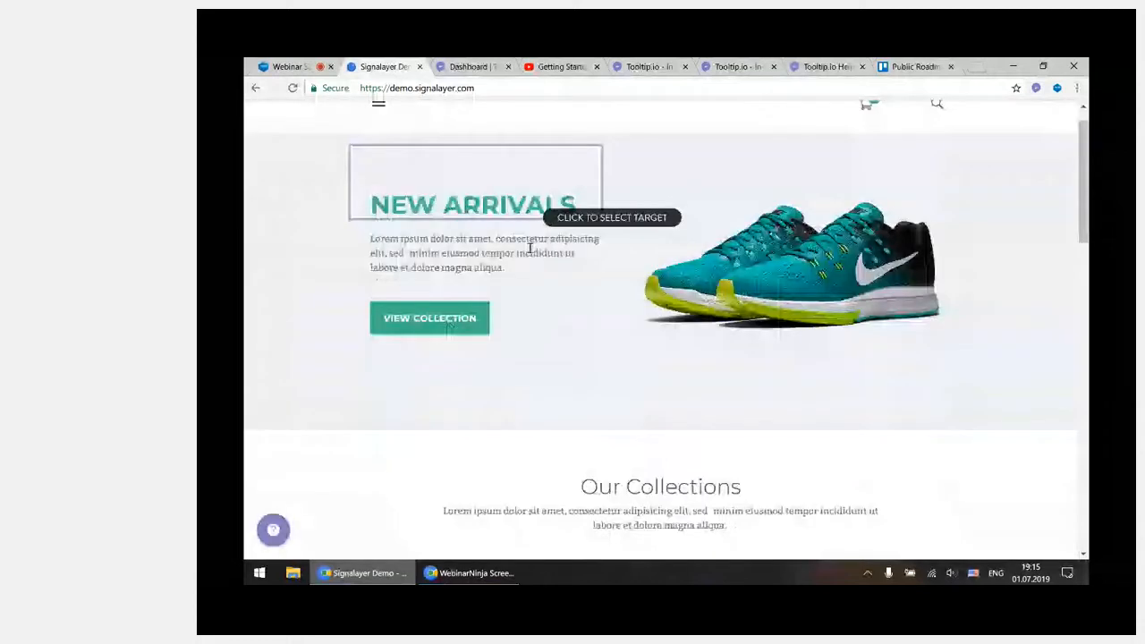
scroll(531, 250, down, 2)
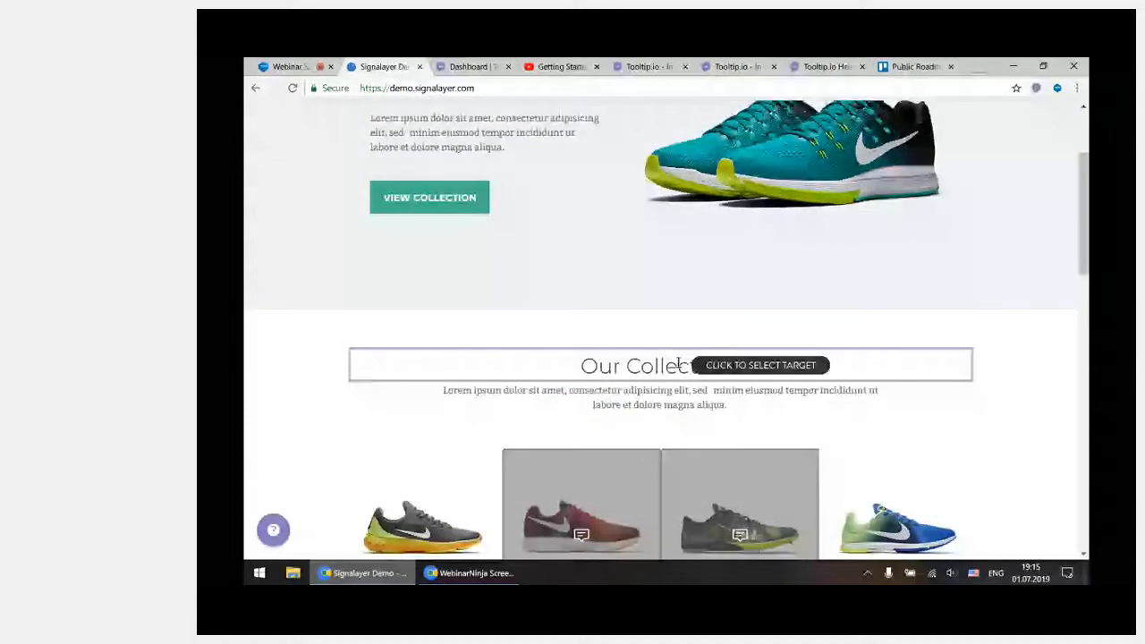
click(672, 367)
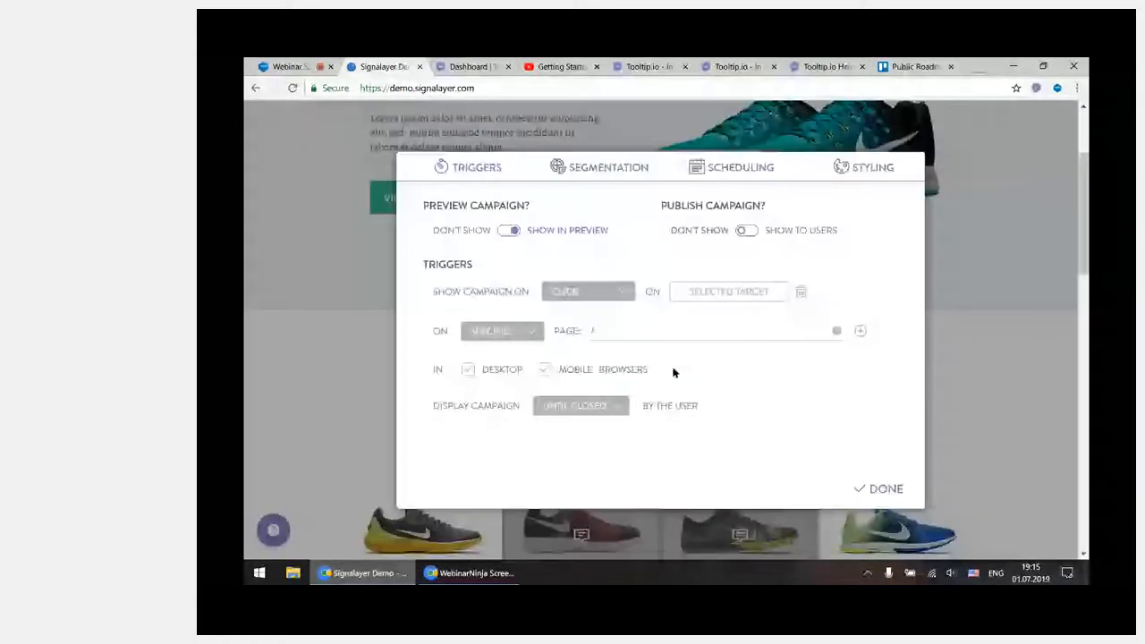
Try the Hover trigger for the campaign, then switch it to Page Load
click(617, 294)
click(612, 362)
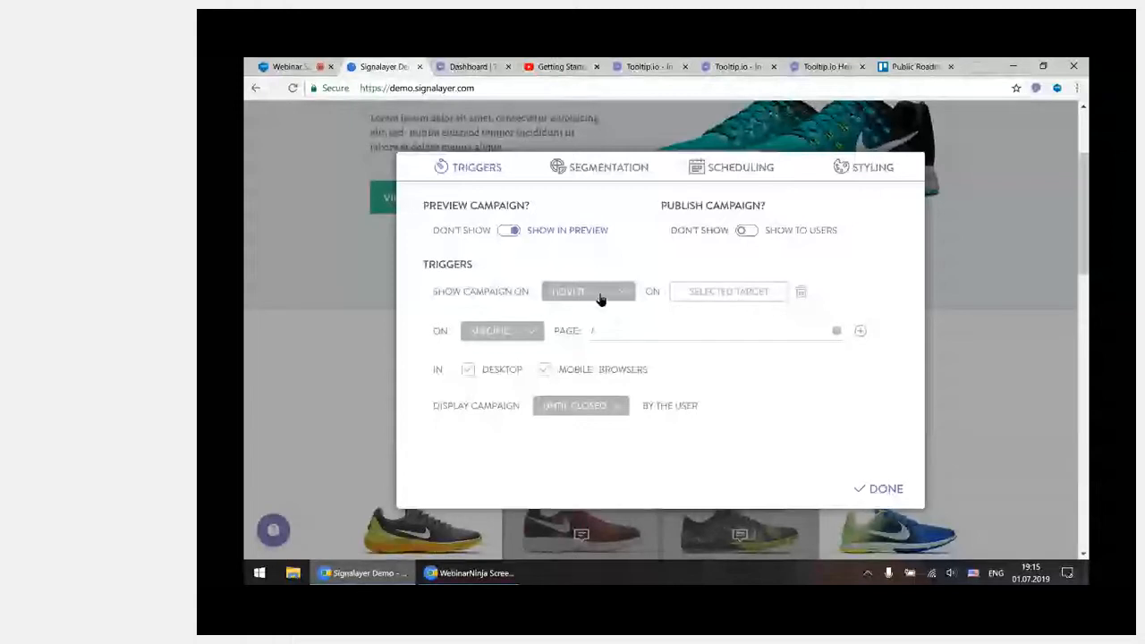
click(601, 299)
click(619, 374)
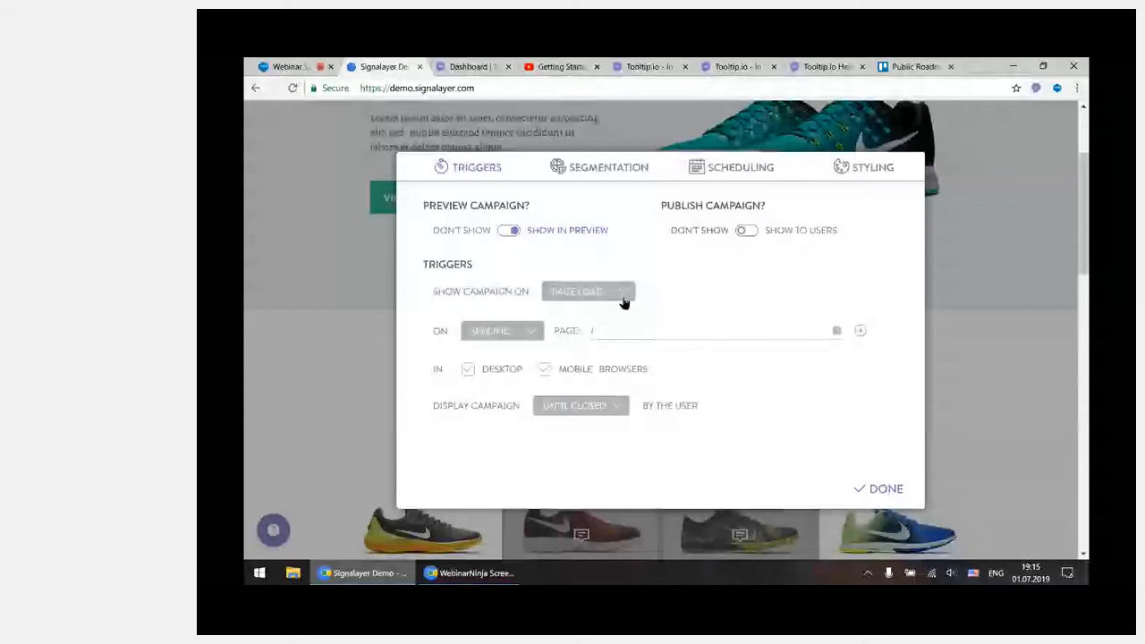
Try the Page Scroll trigger and explore possible target positions down the store page, then cancel the position selection
click(624, 295)
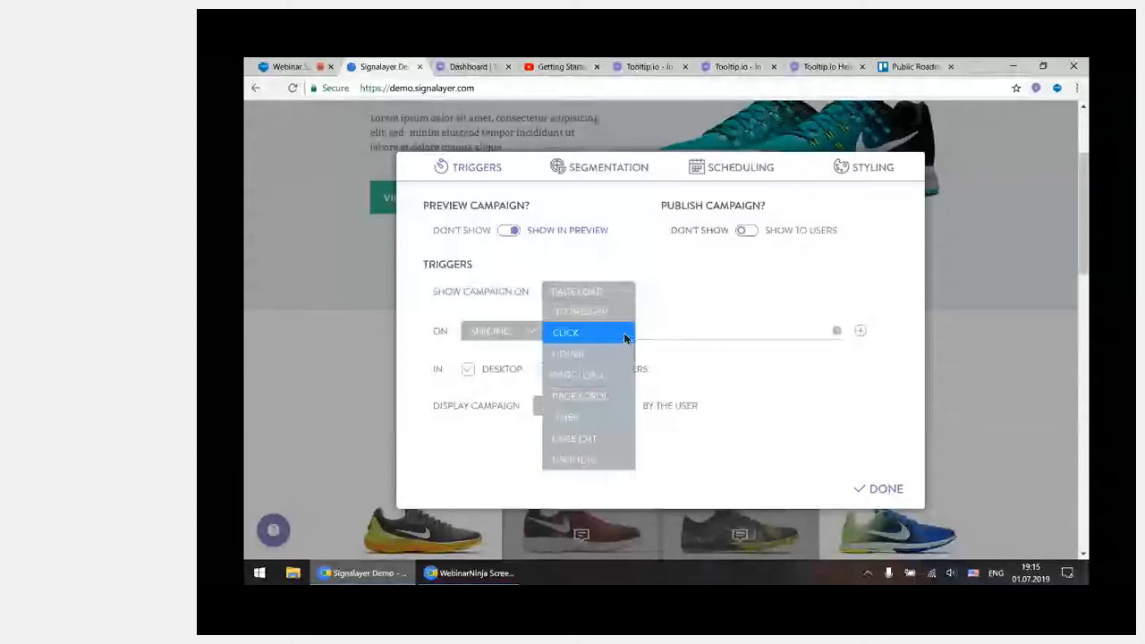
click(627, 398)
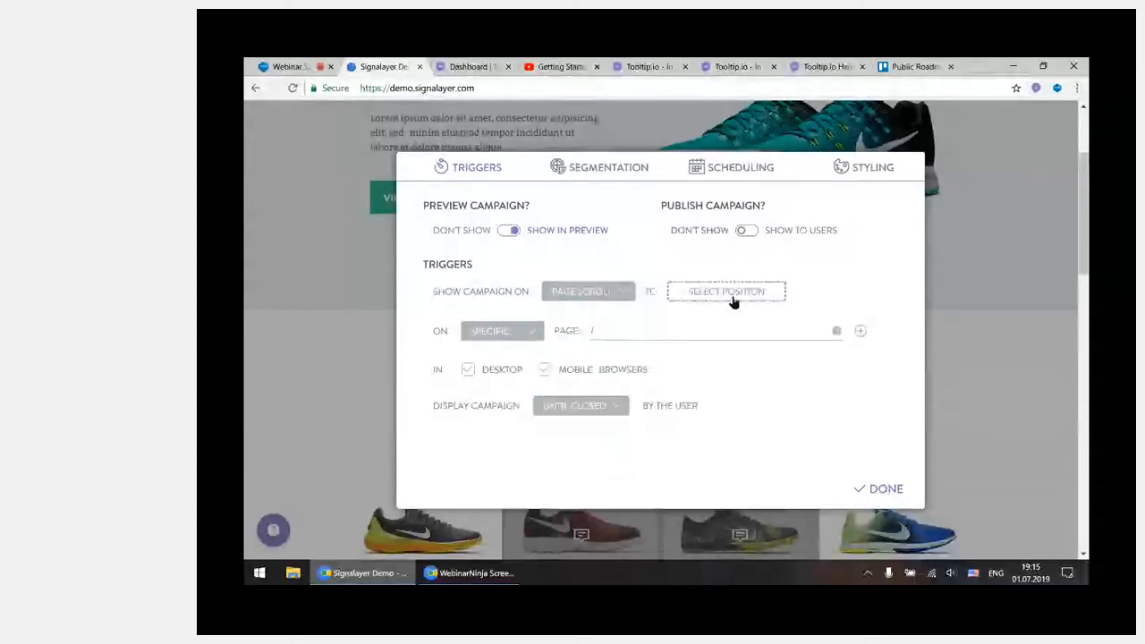
click(734, 296)
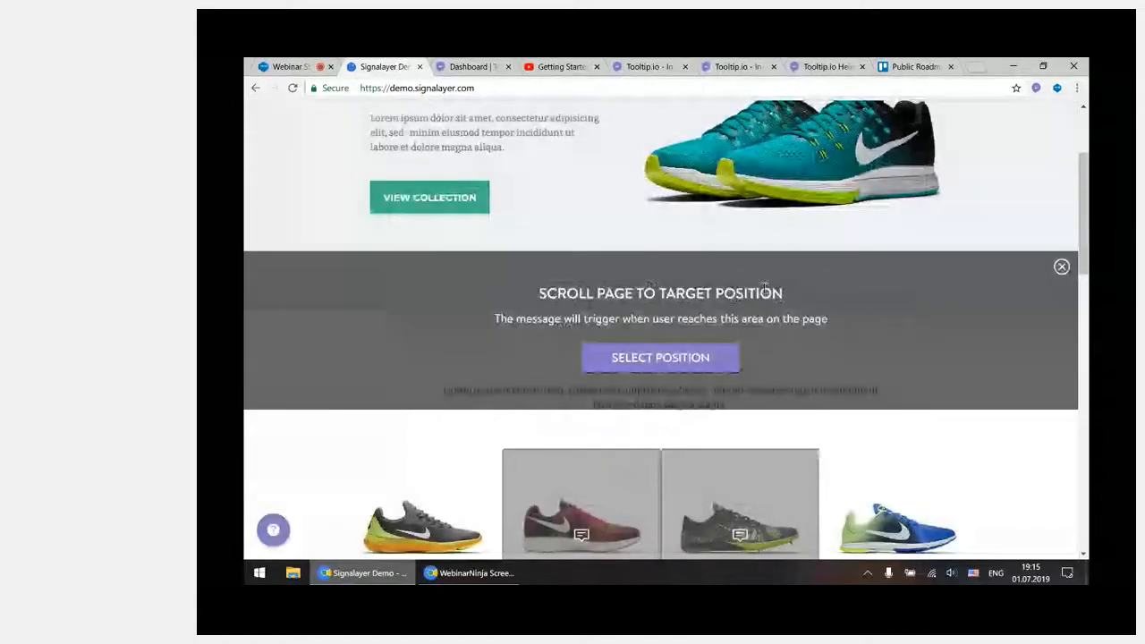
scroll(937, 293, down, 2)
scroll(937, 293, down, 2)
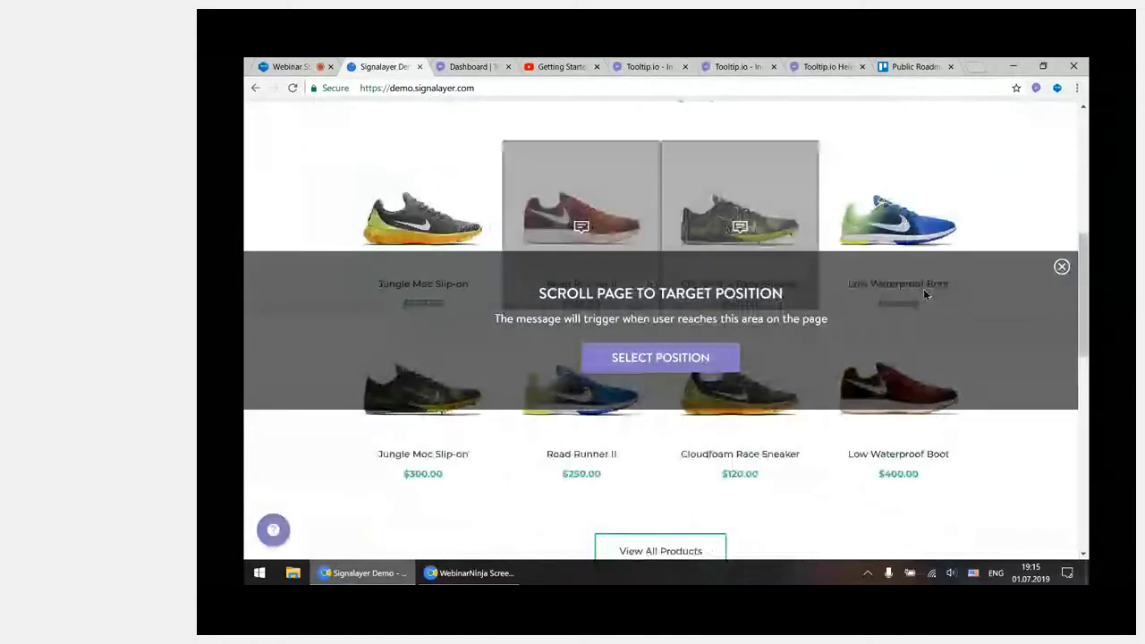
scroll(925, 294, down, 4)
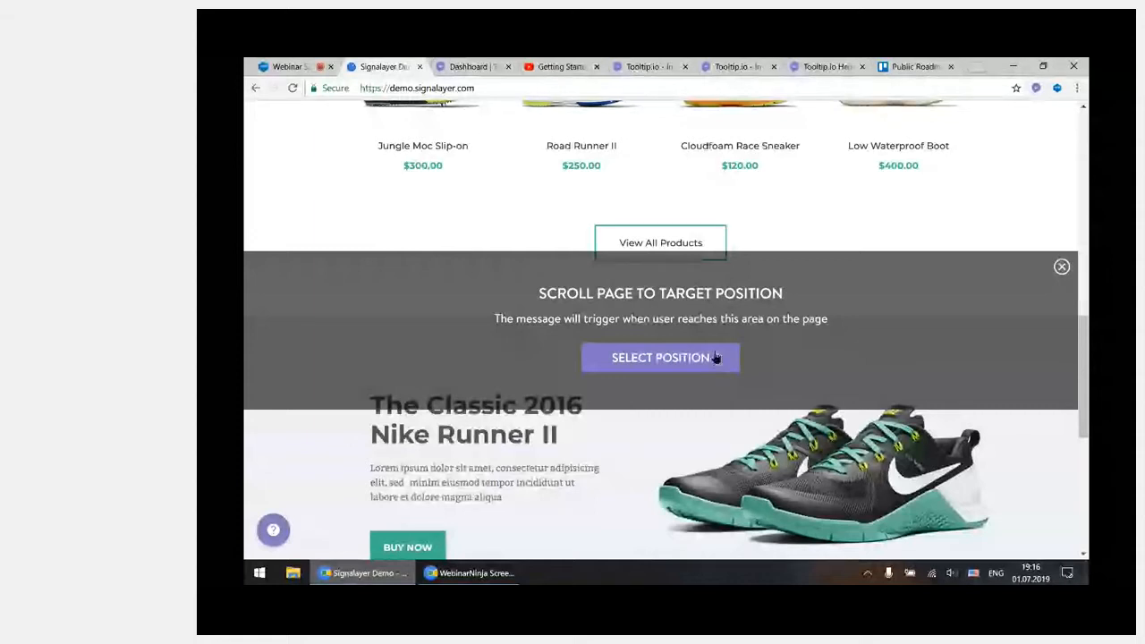
scroll(834, 328, down, 2)
scroll(834, 327, down, 3)
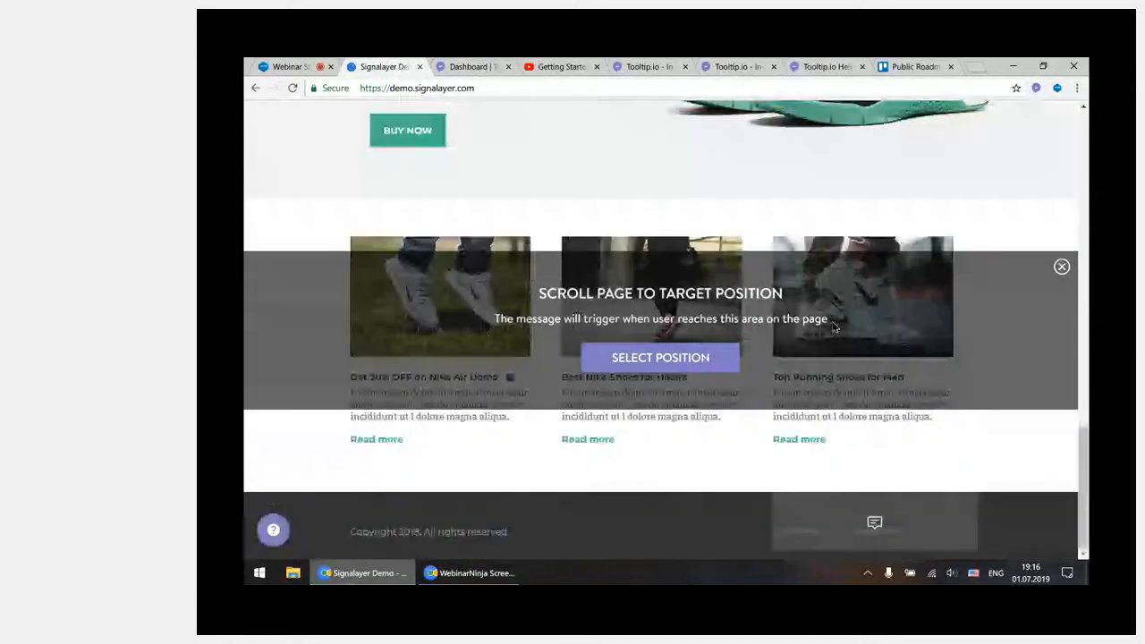
scroll(834, 327, up, 4)
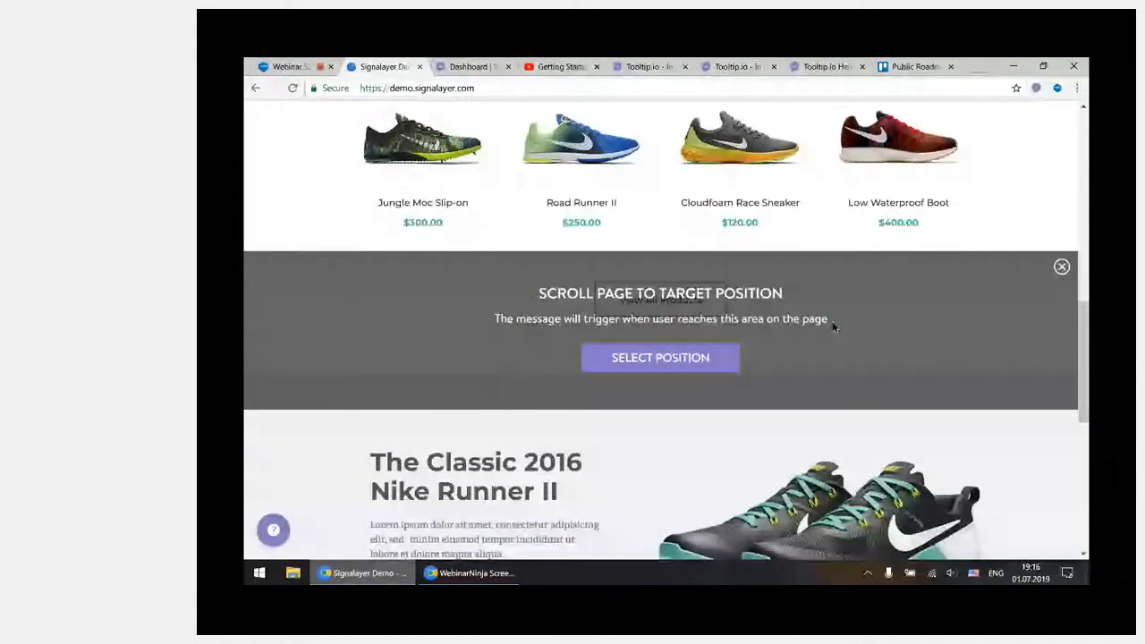
scroll(833, 327, down, 1)
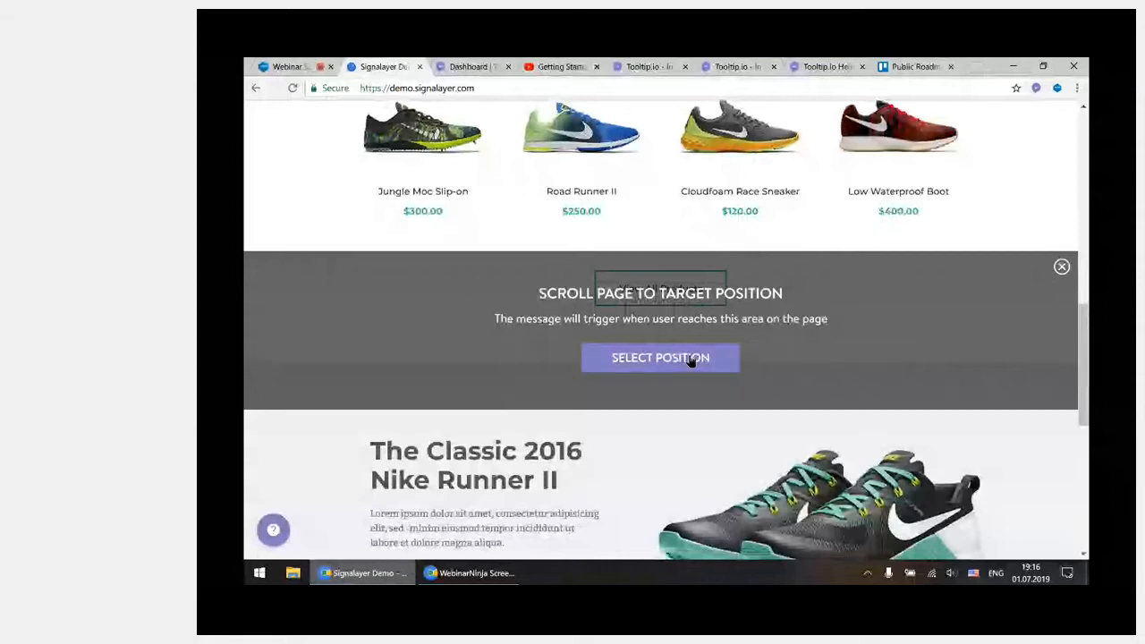
click(1061, 268)
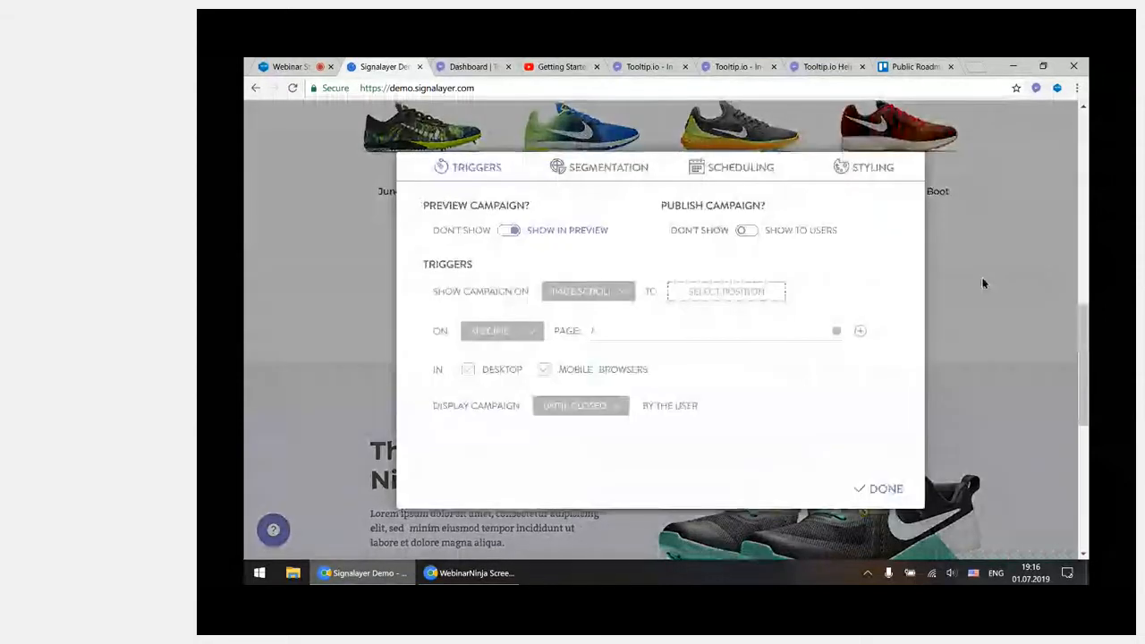
Try out the Timer, Page Exit and User Idle triggers for the campaign in turn
click(612, 299)
click(613, 416)
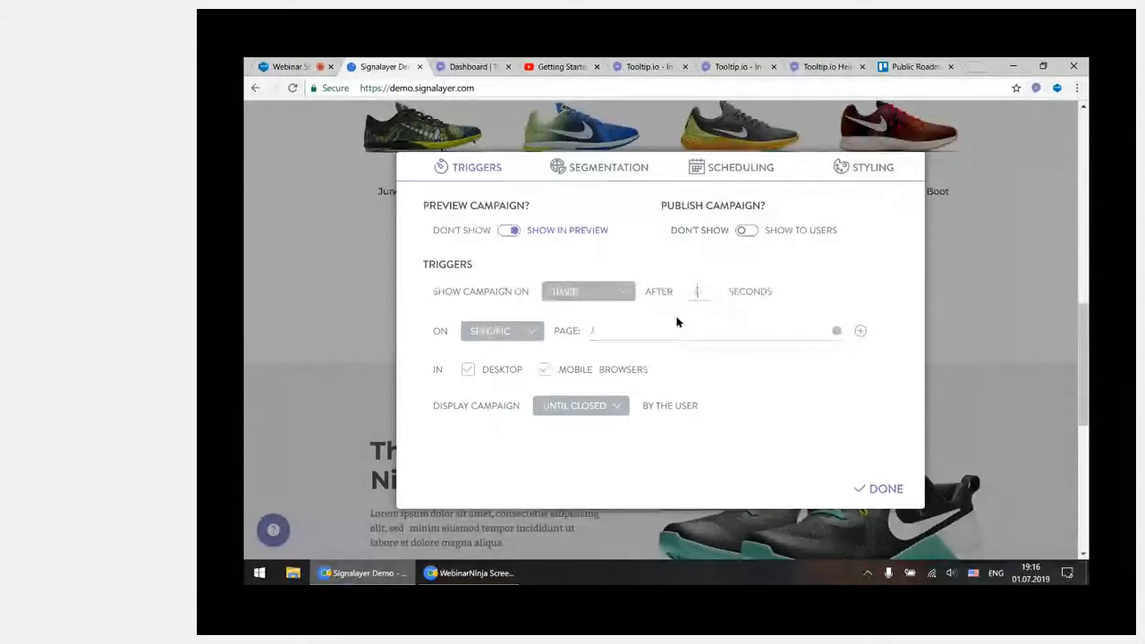
click(603, 295)
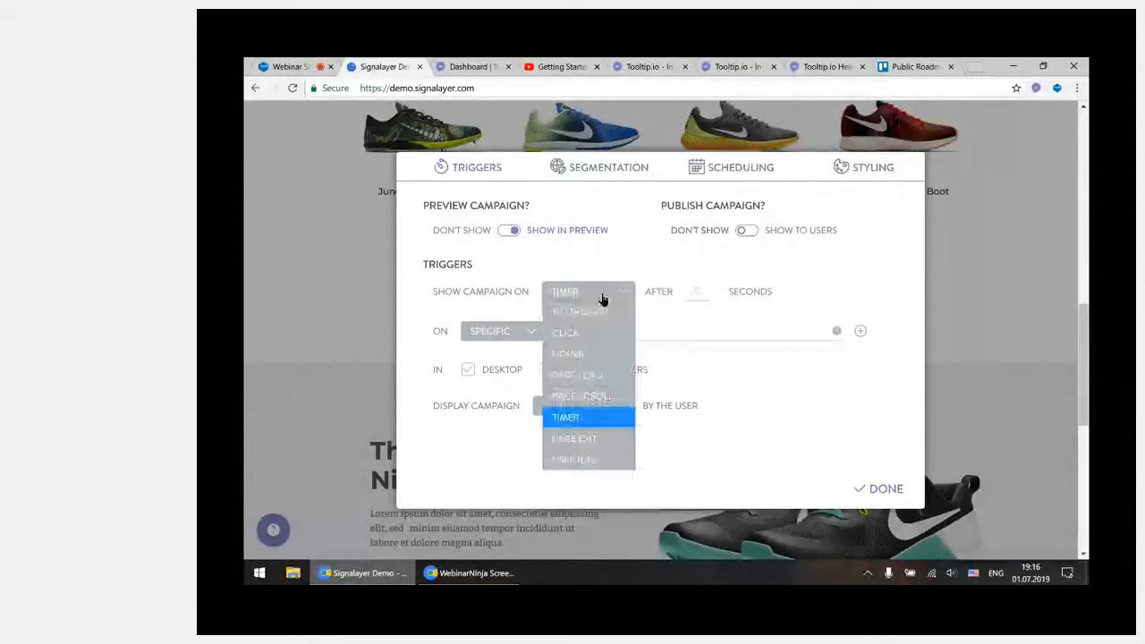
click(605, 440)
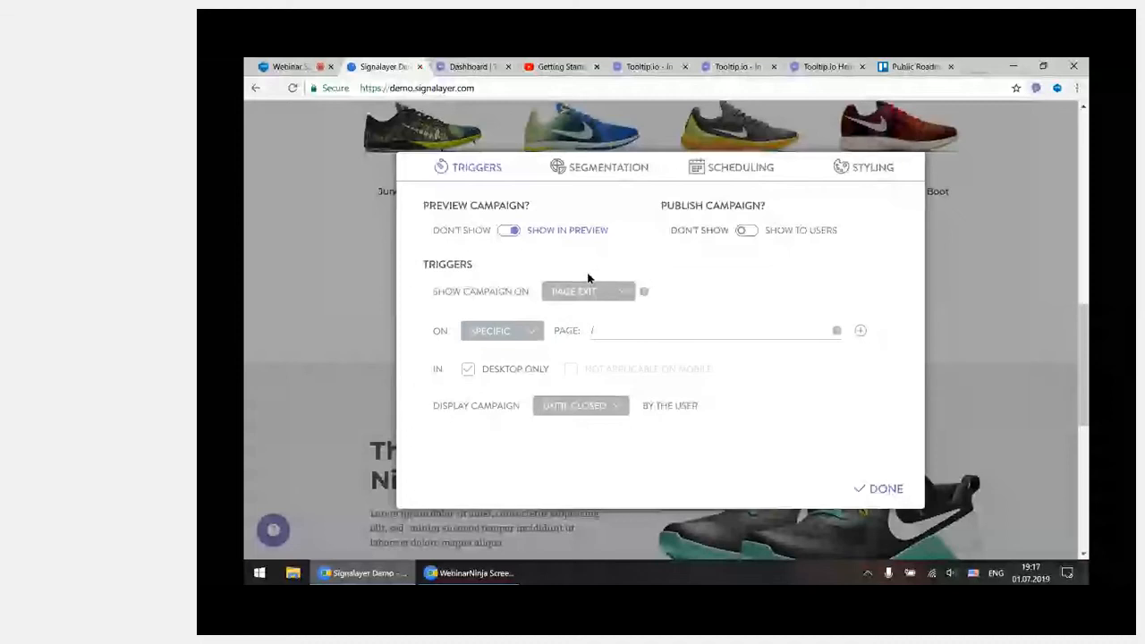
click(578, 291)
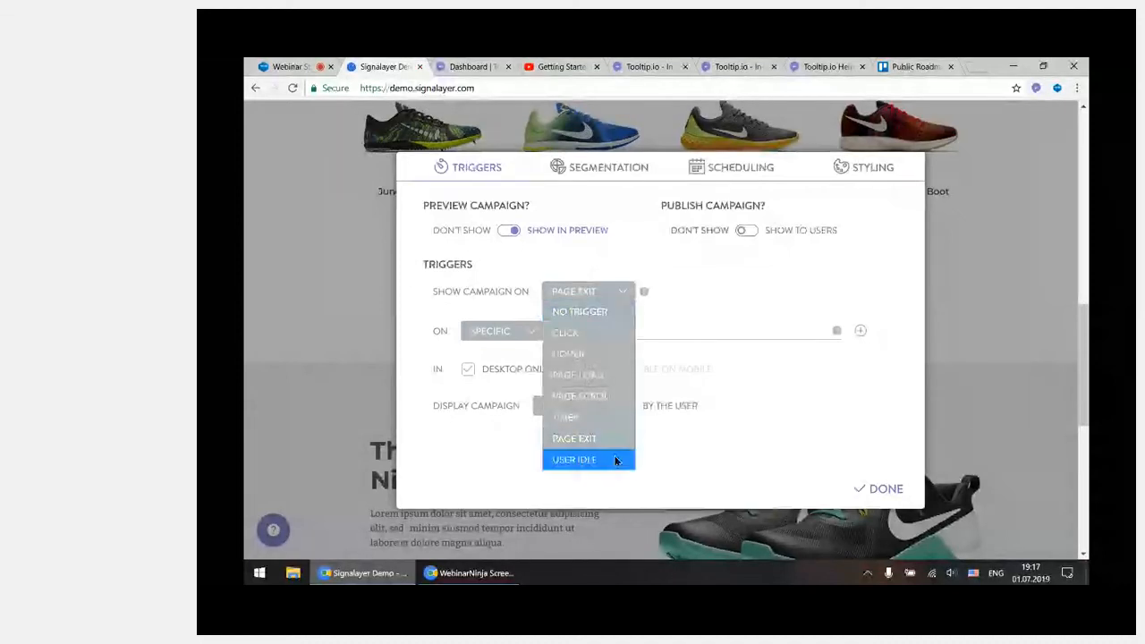
click(581, 459)
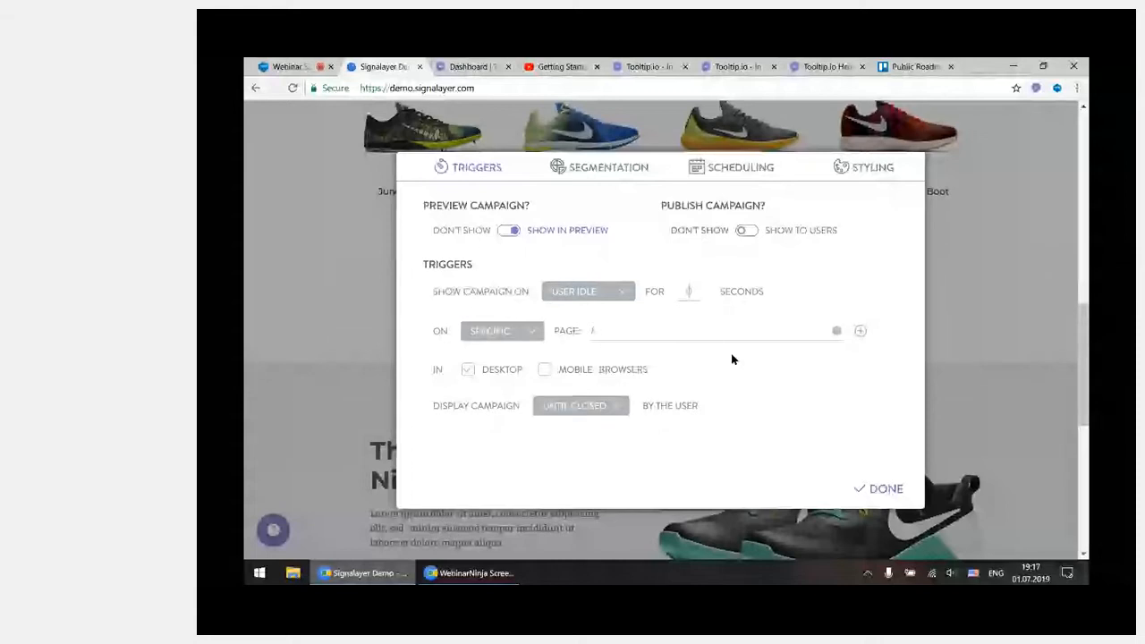
Set the campaign's display trigger to Page Load
click(606, 291)
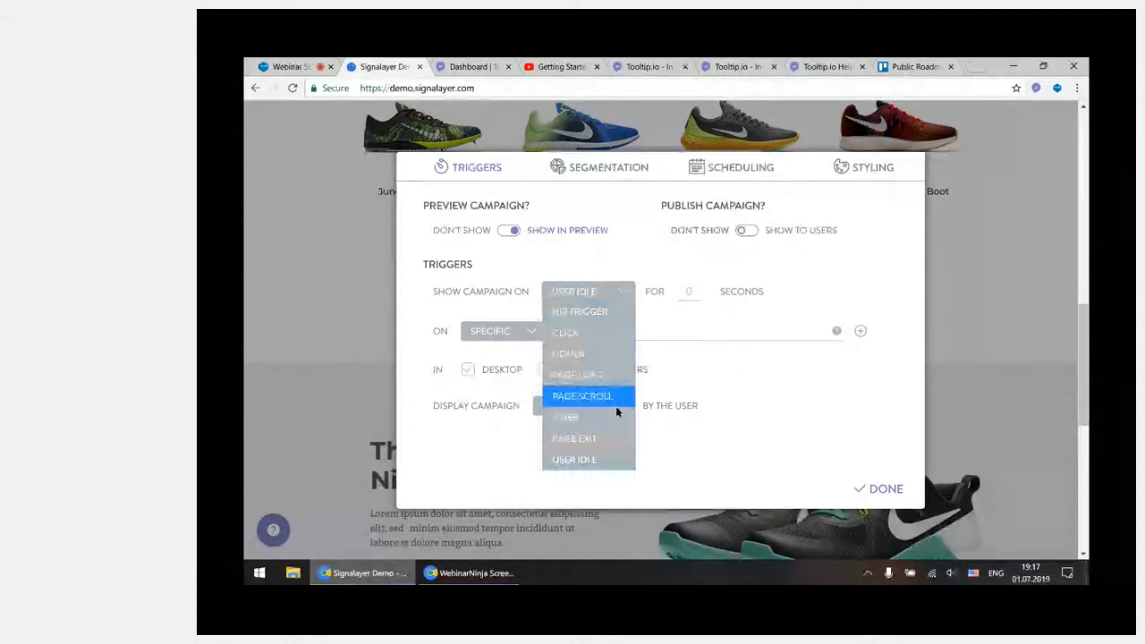
click(611, 458)
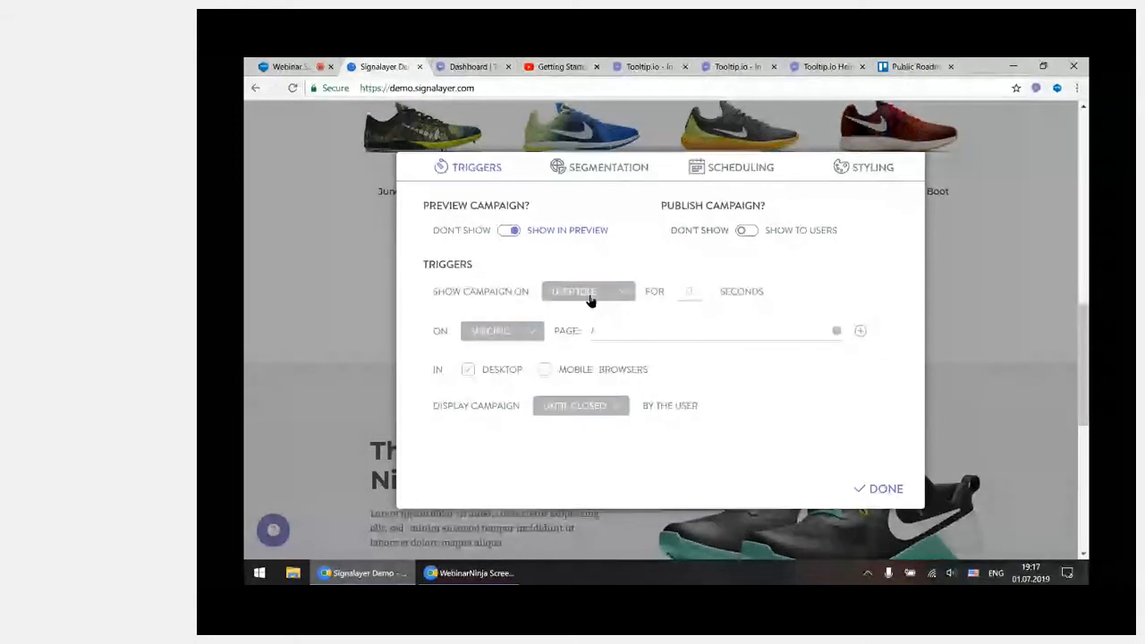
click(591, 295)
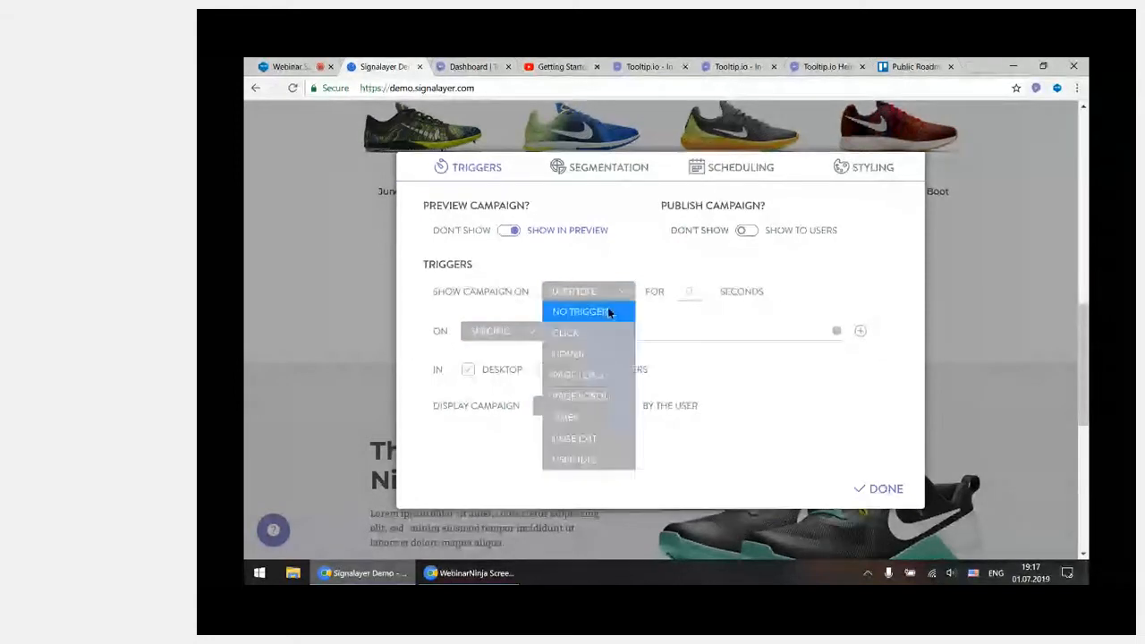
click(608, 374)
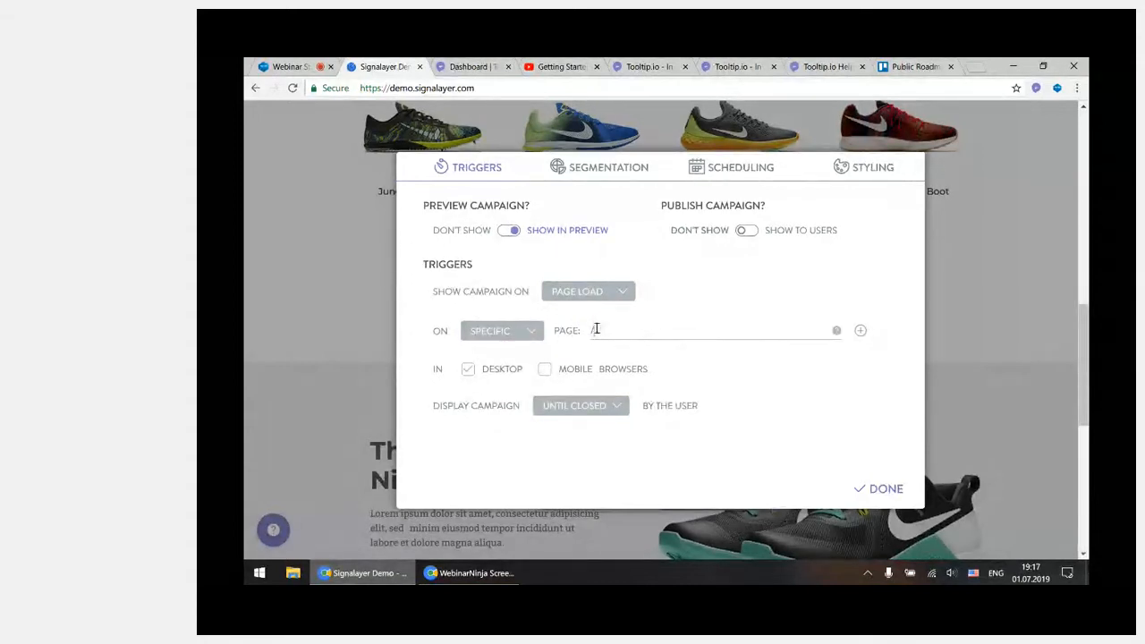
Examine the campaign's specific page path alongside the demo store's address in the browser
drag(591, 330, 615, 371)
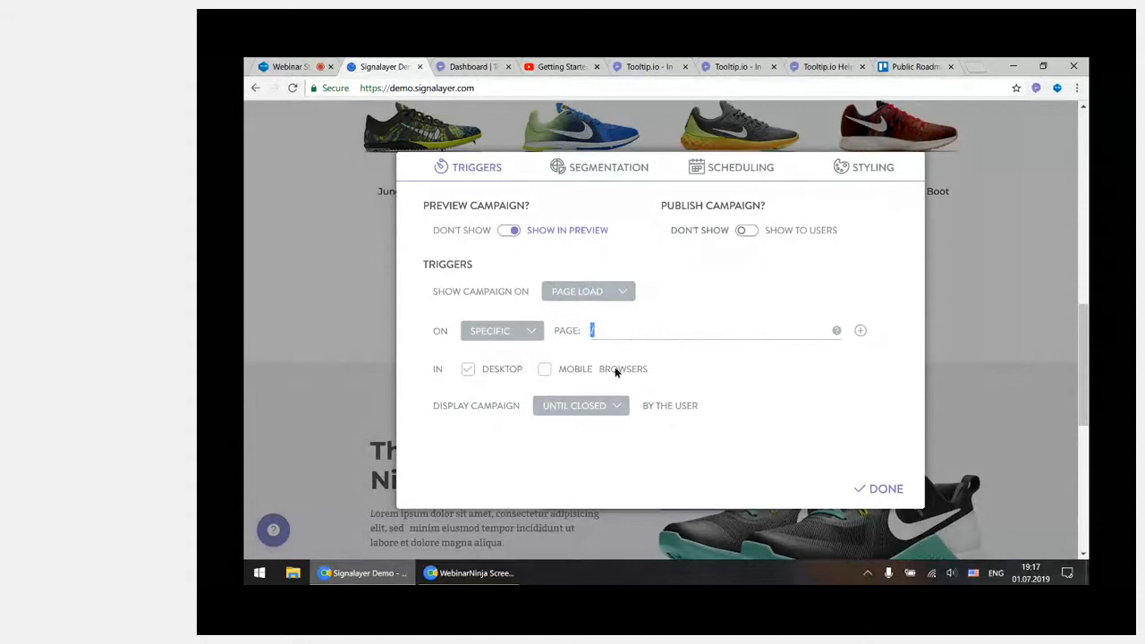
click(734, 330)
drag(483, 88, 367, 109)
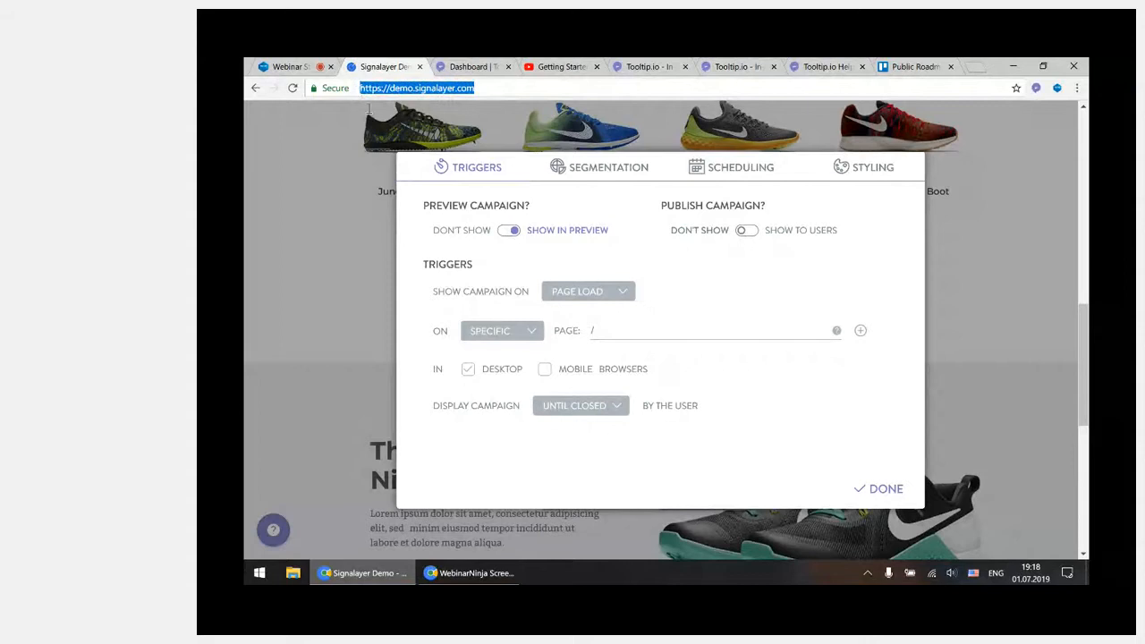
click(609, 331)
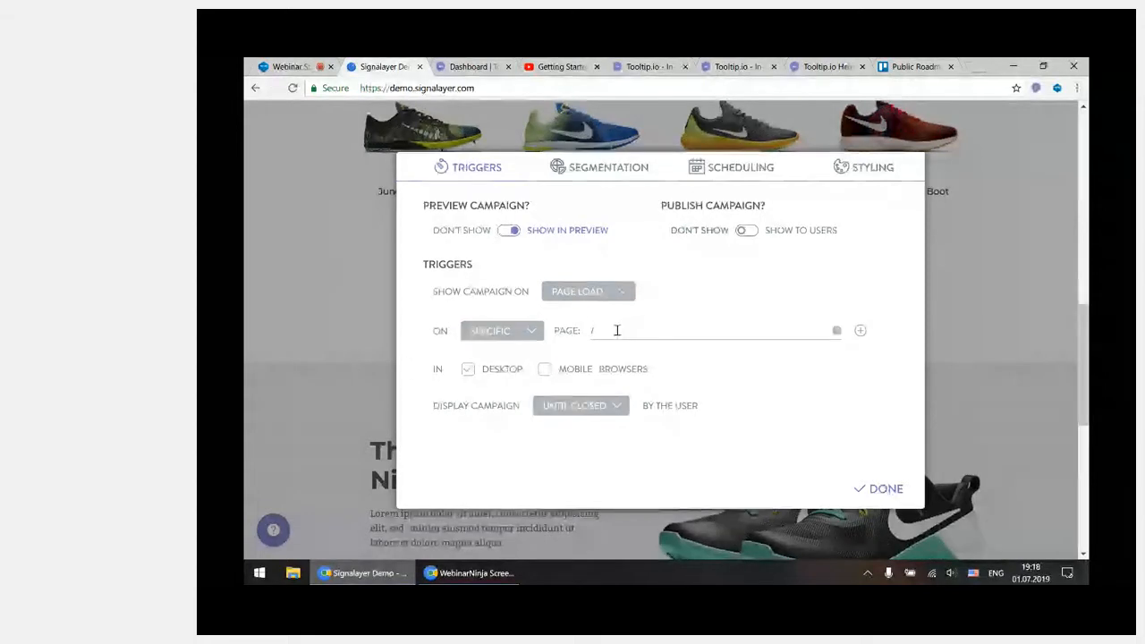
drag(617, 330, 590, 333)
click(657, 337)
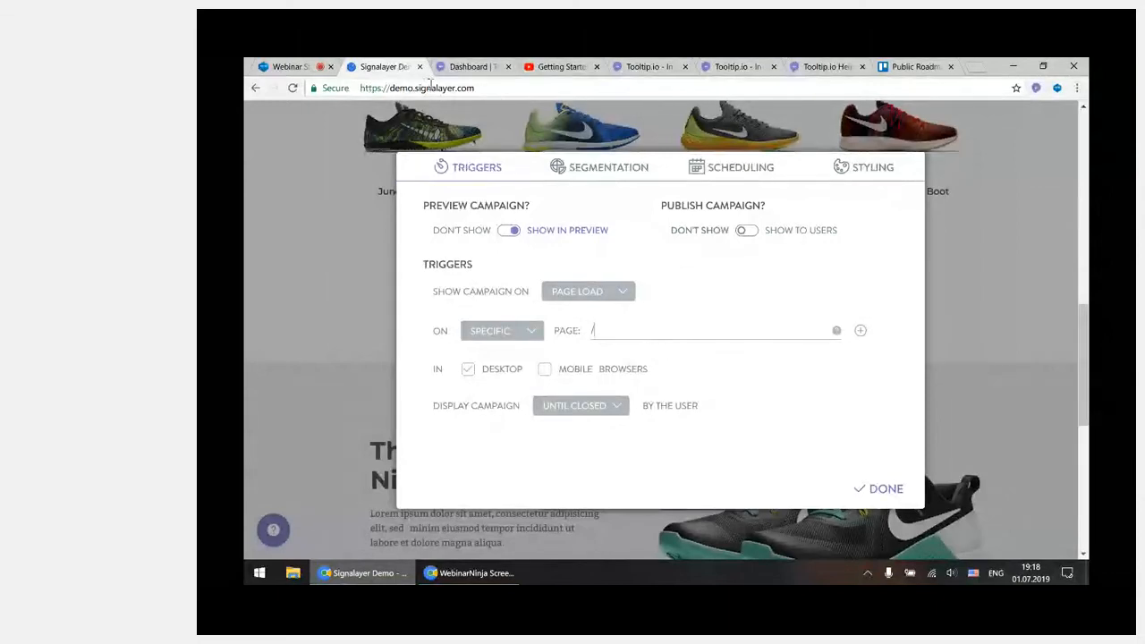
click(485, 89)
click(488, 89)
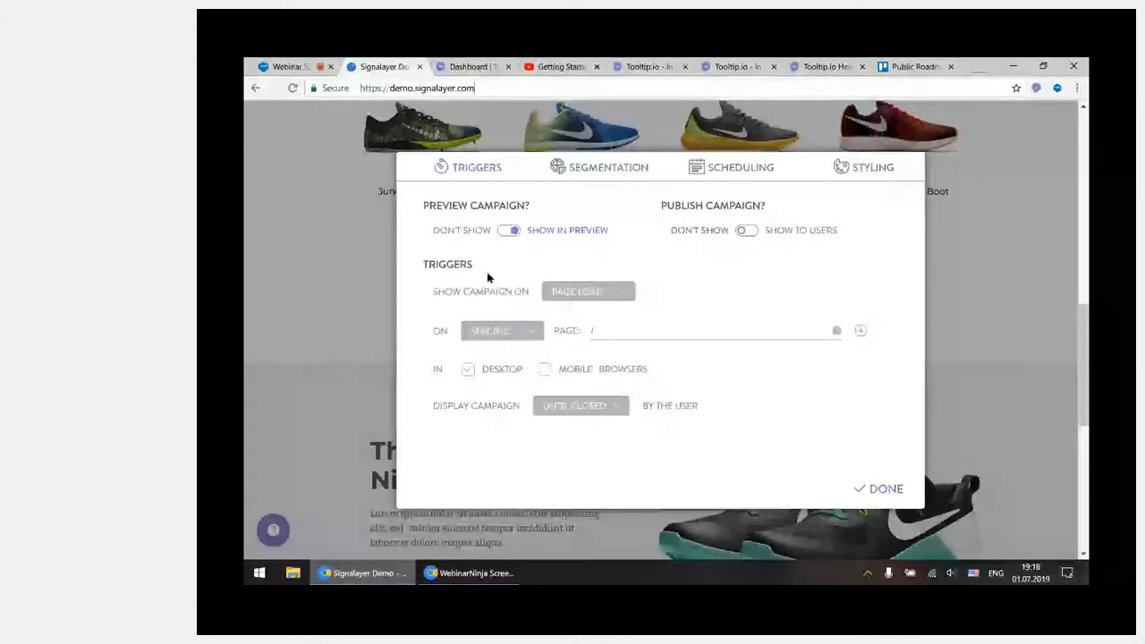
click(595, 329)
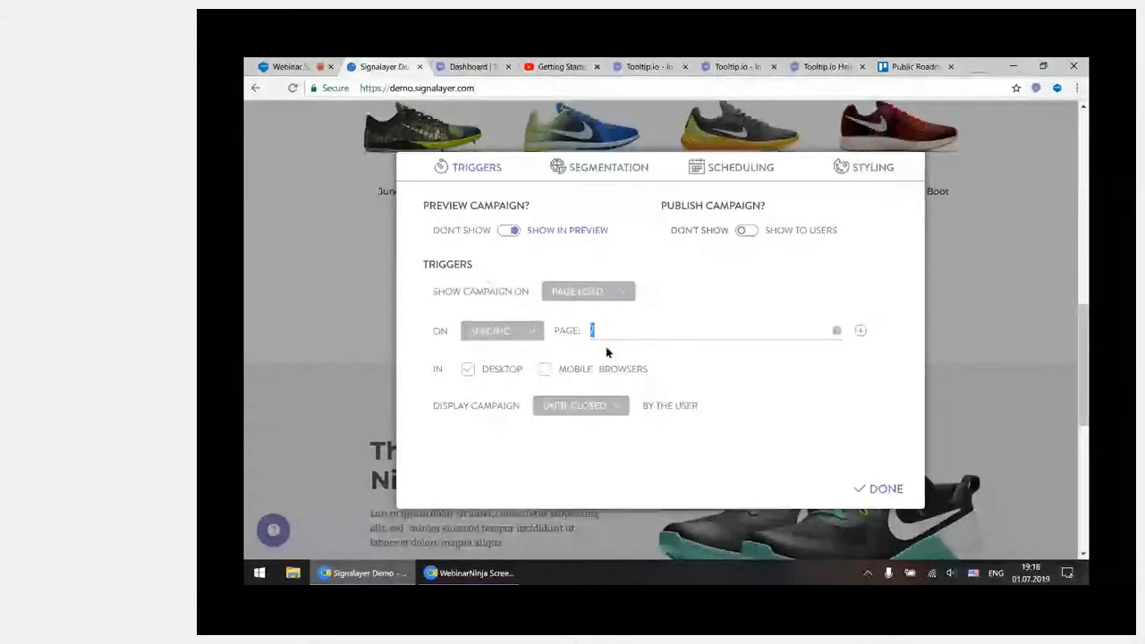
Append /PAGE to the store address, try /page as the campaign's specific page path, and restore the path to /
click(463, 89)
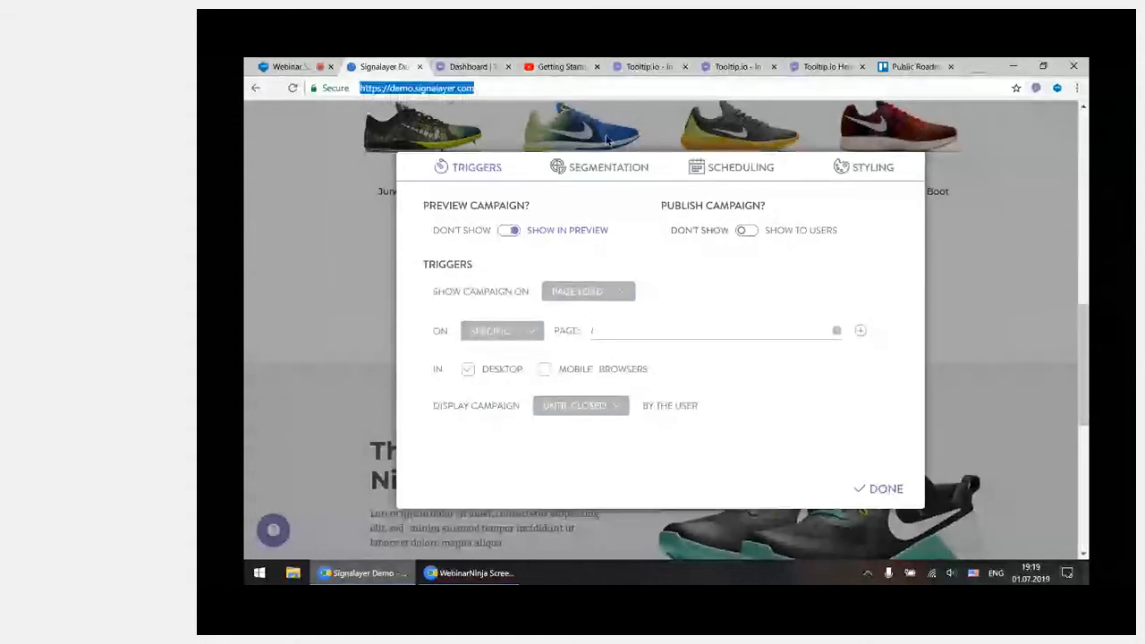
text(/PAGE)
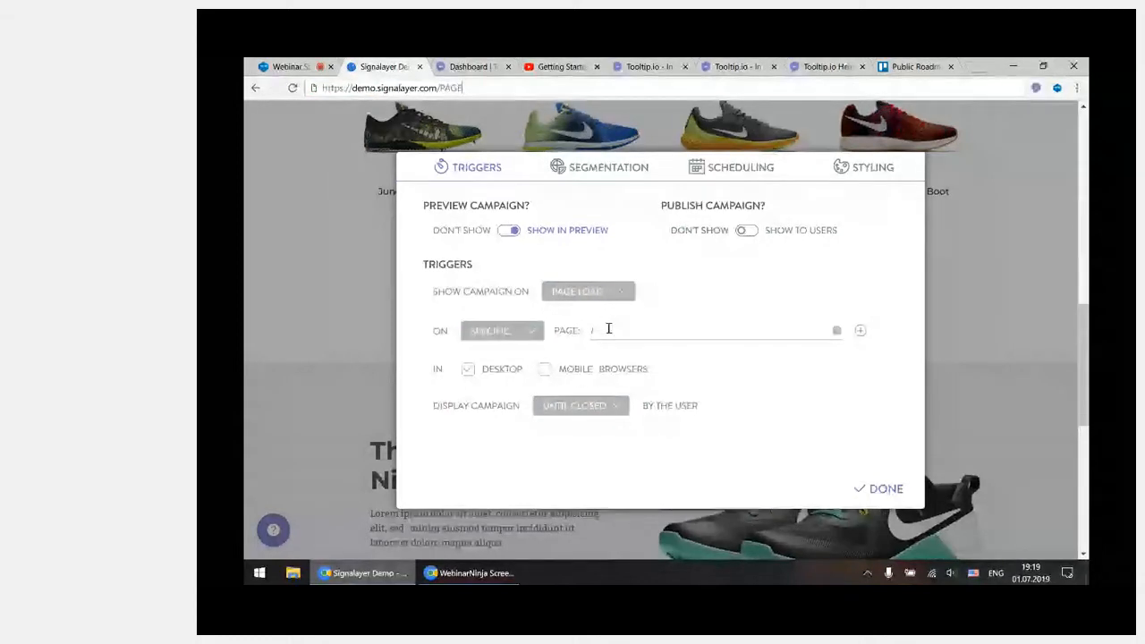
click(638, 338)
text(page)
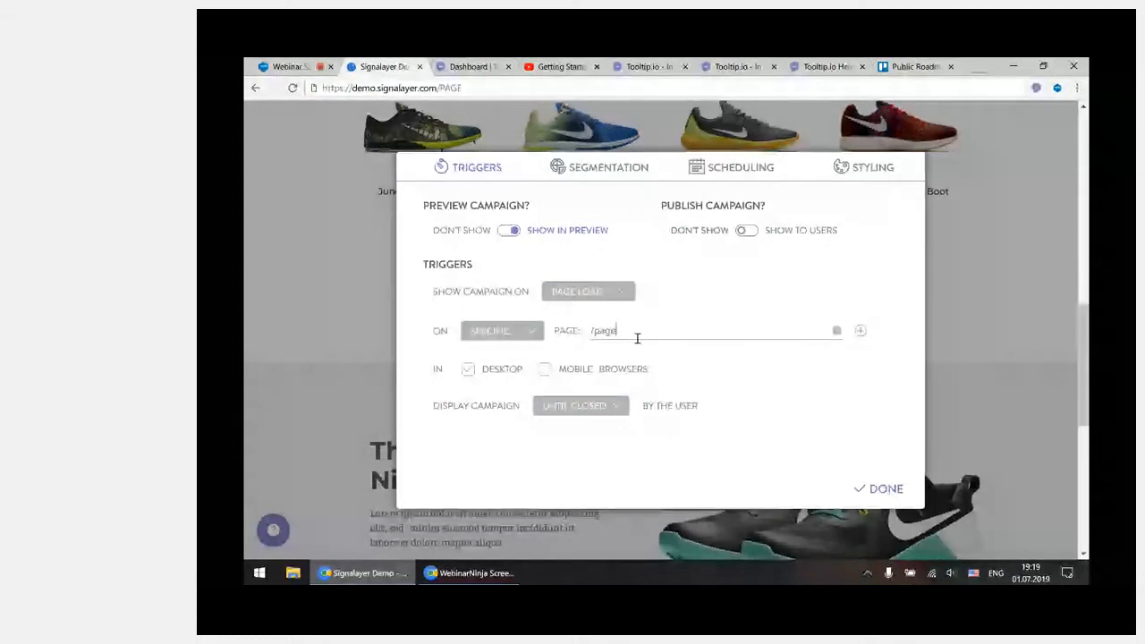
double_click(614, 332)
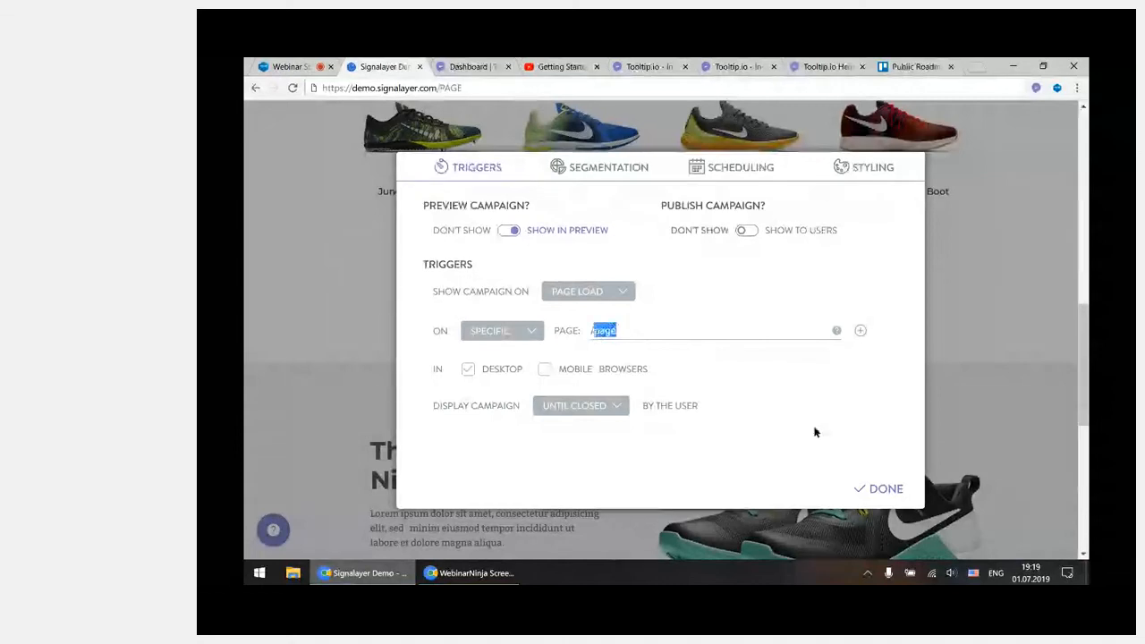
key(BackSpace)
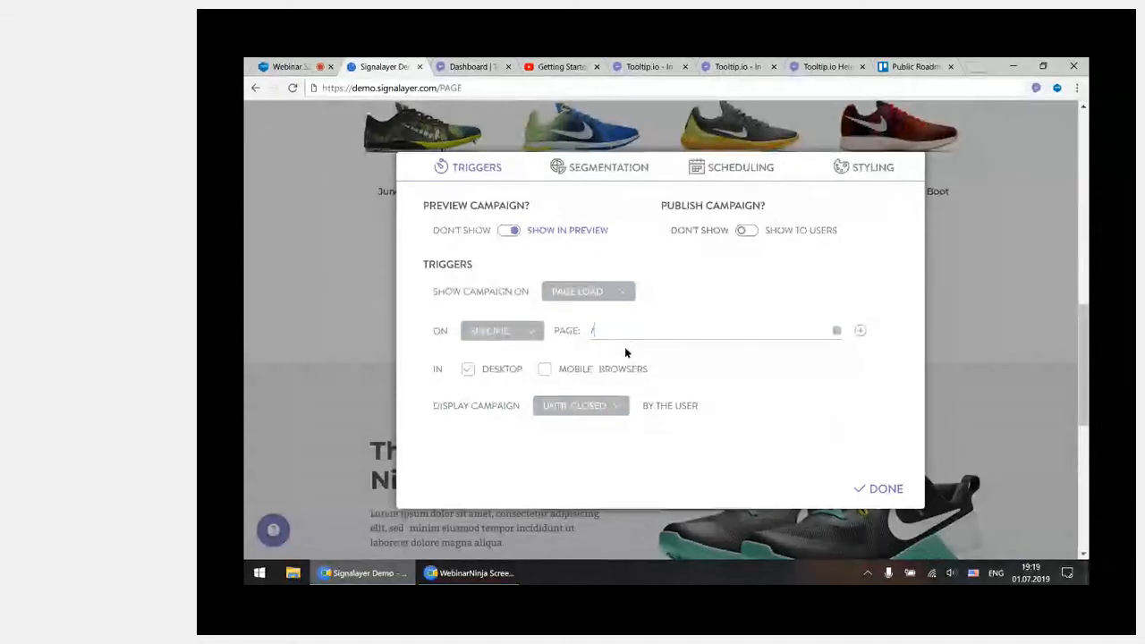
Add two more page conditions to the campaign and enter a facebook.com profile URL with a username in the first of them
click(860, 331)
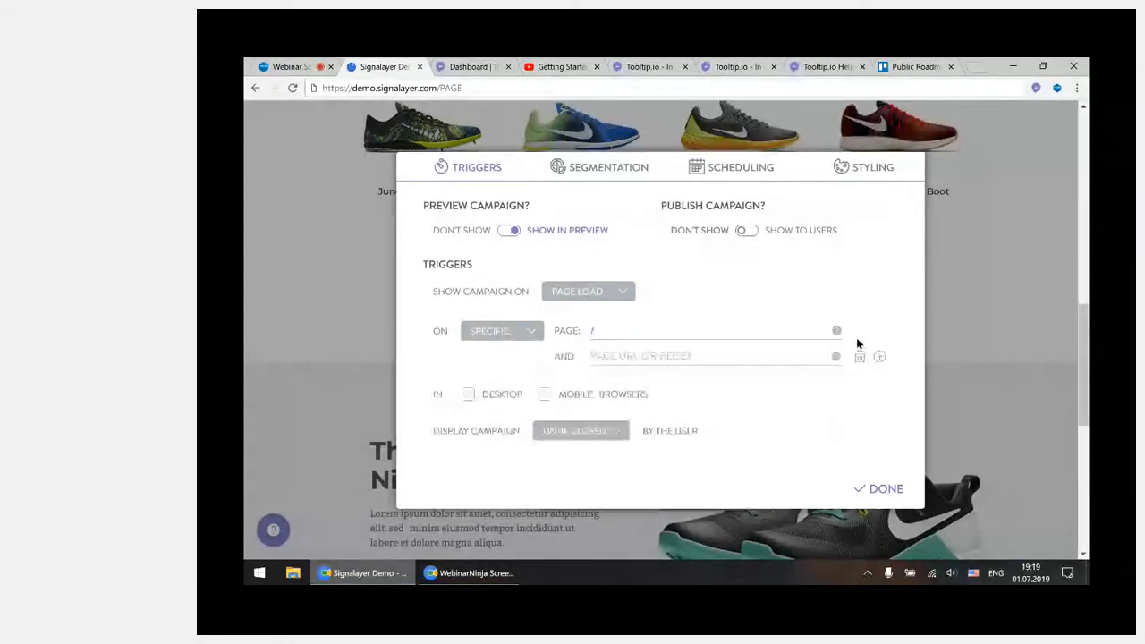
click(880, 356)
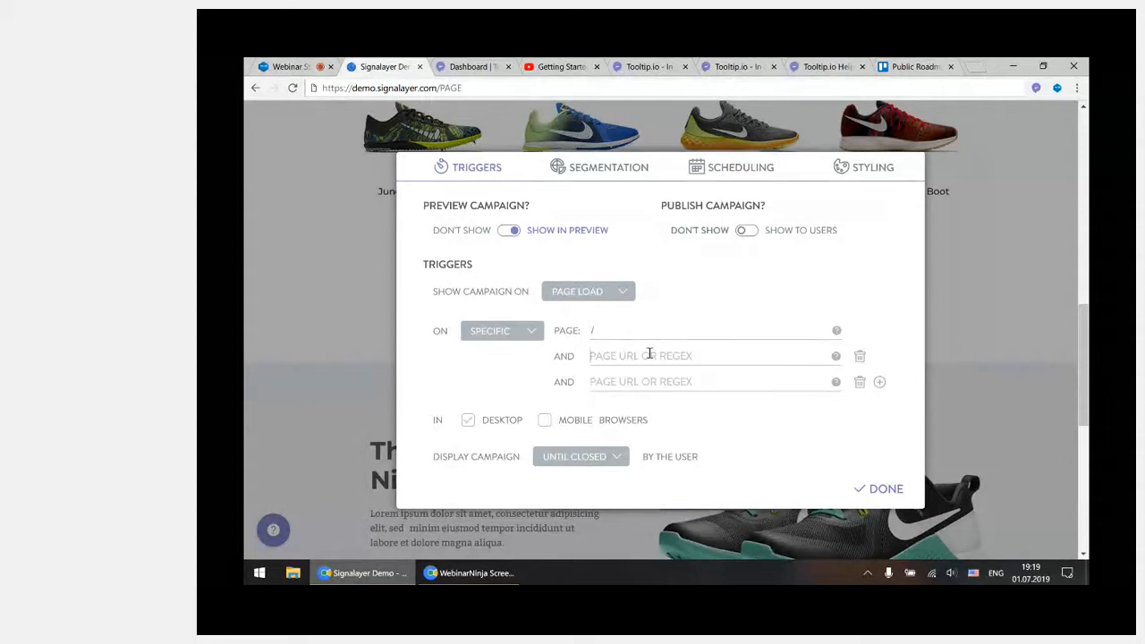
text(/)
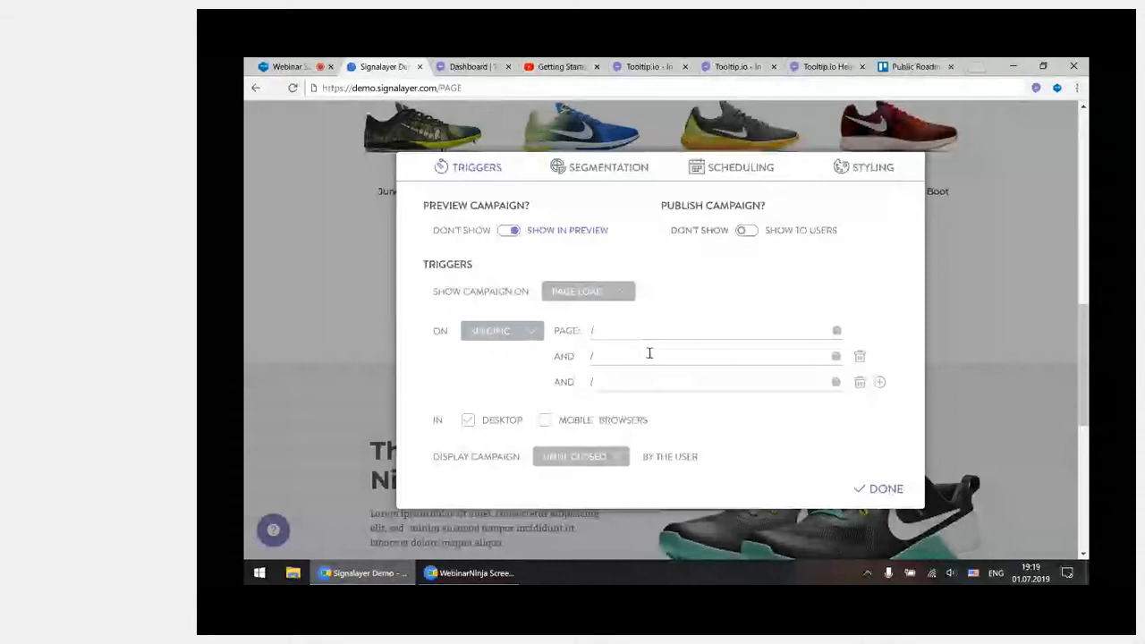
text(faceboo)
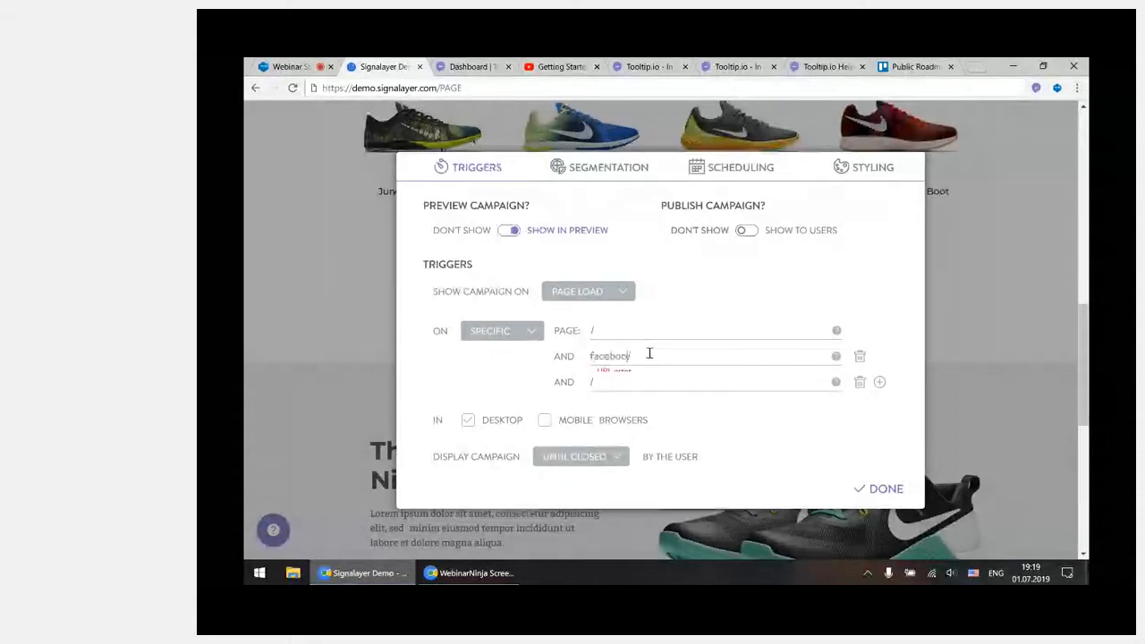
text(k.com/r)
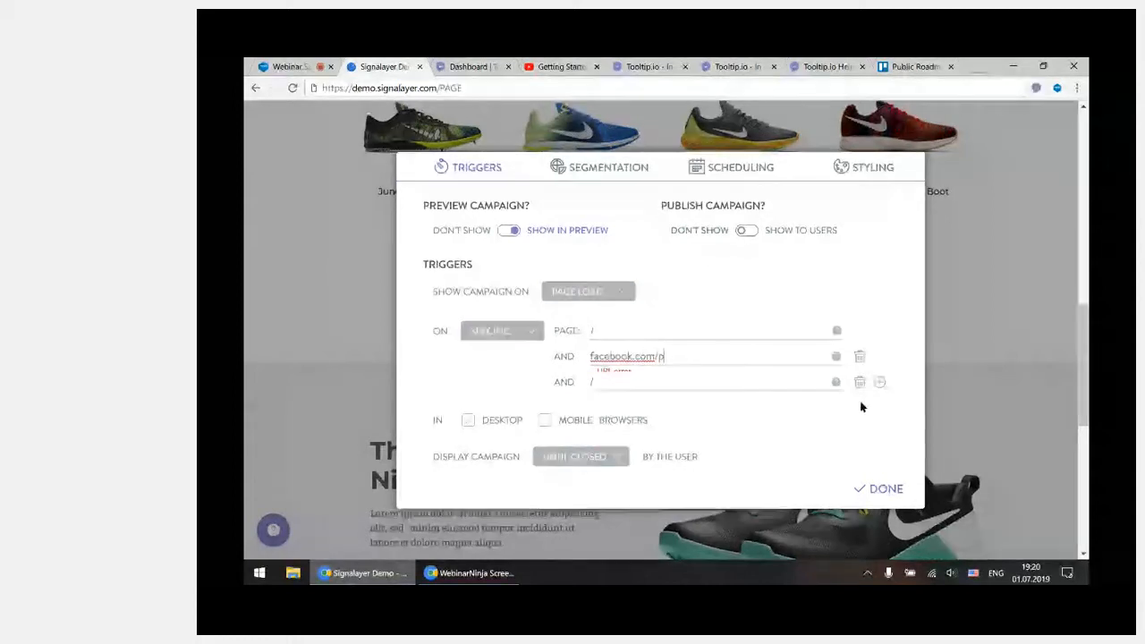
text(oman)
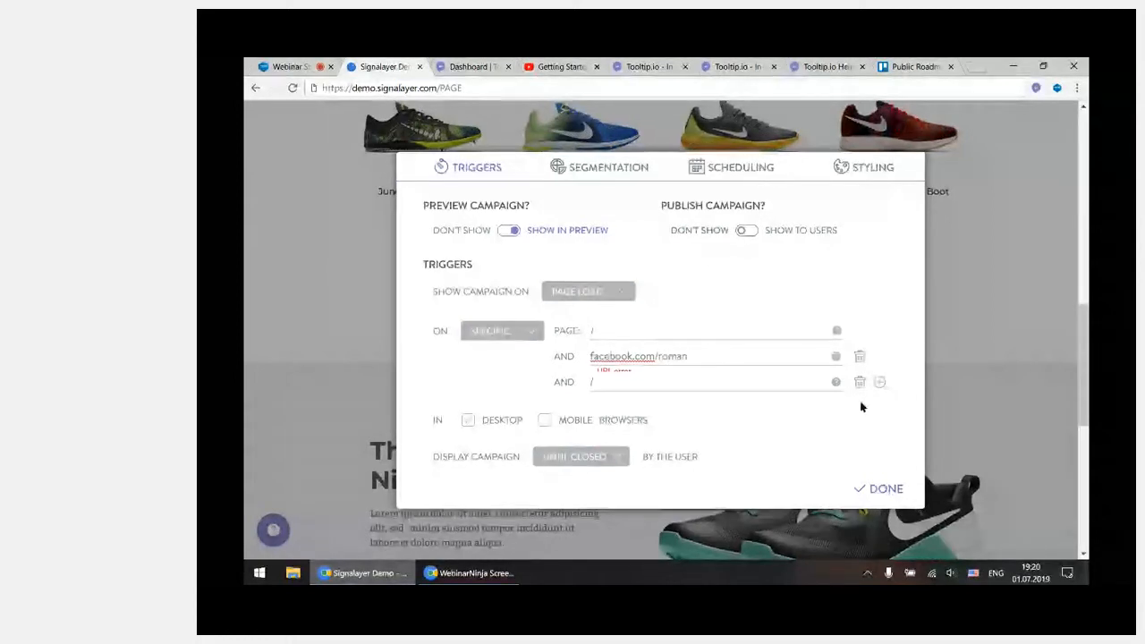
Replace the username in the Facebook page condition with a wildcard path, making it facebook.com/*/page
key(ctrl+shift+Left)
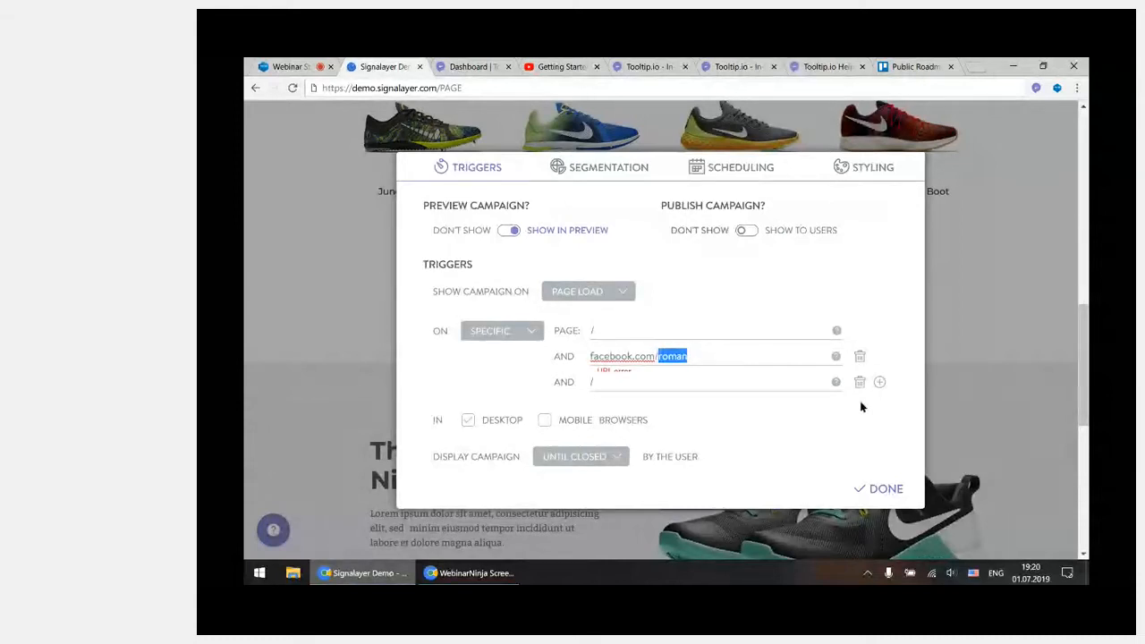
text(*)
key(BackSpace)
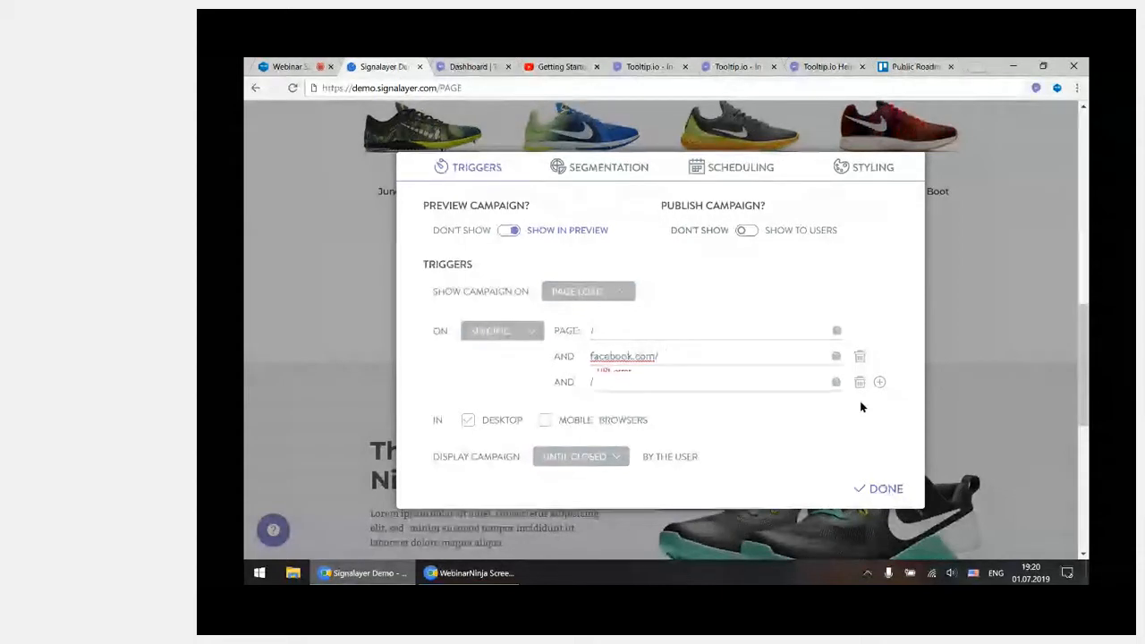
text(*)
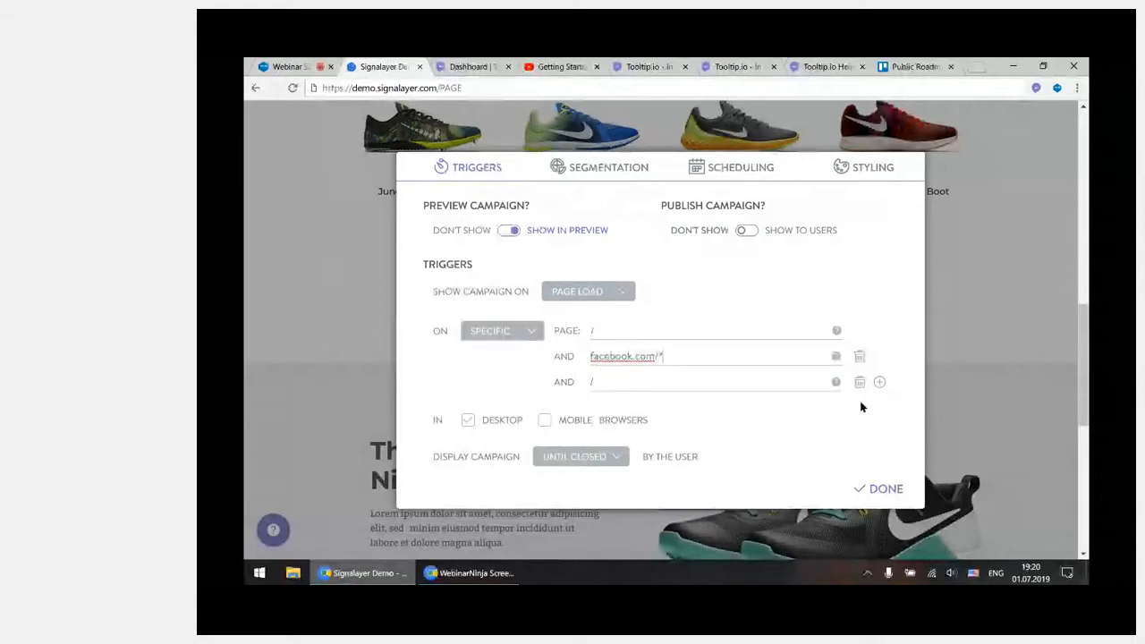
text(/page)
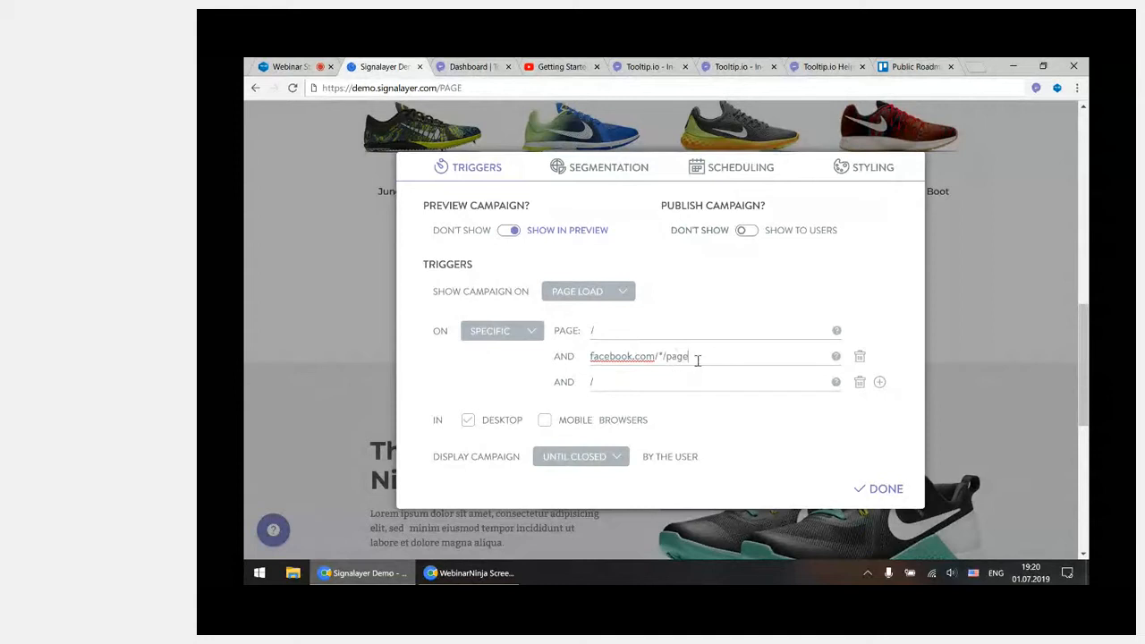
Try the All Pages targeting option and set the campaign's page targeting to All Except
click(504, 333)
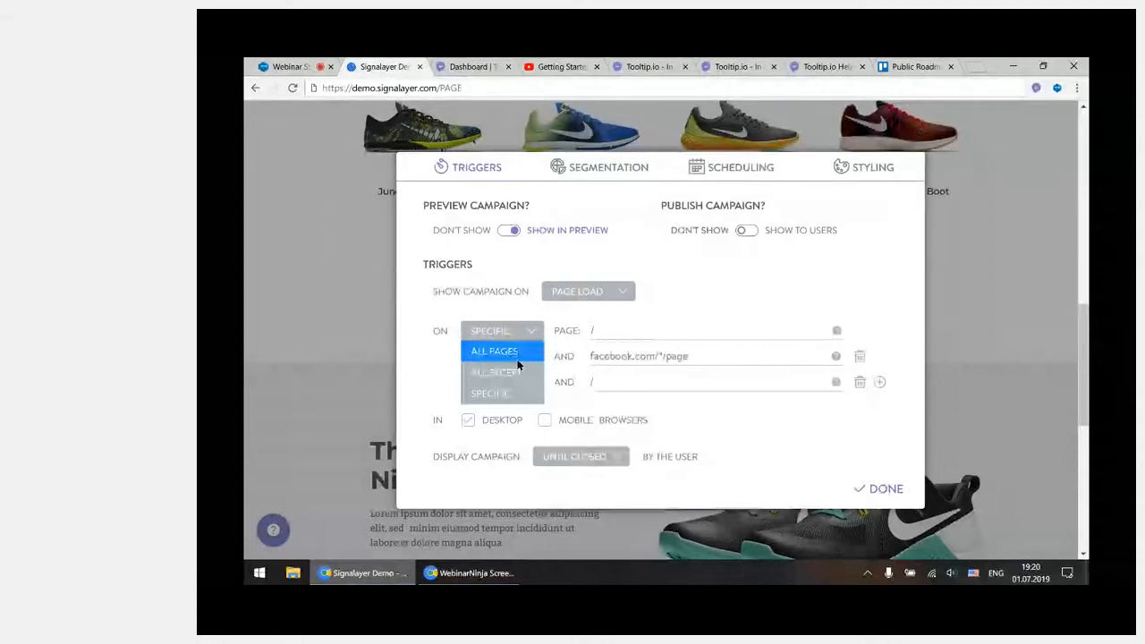
click(517, 361)
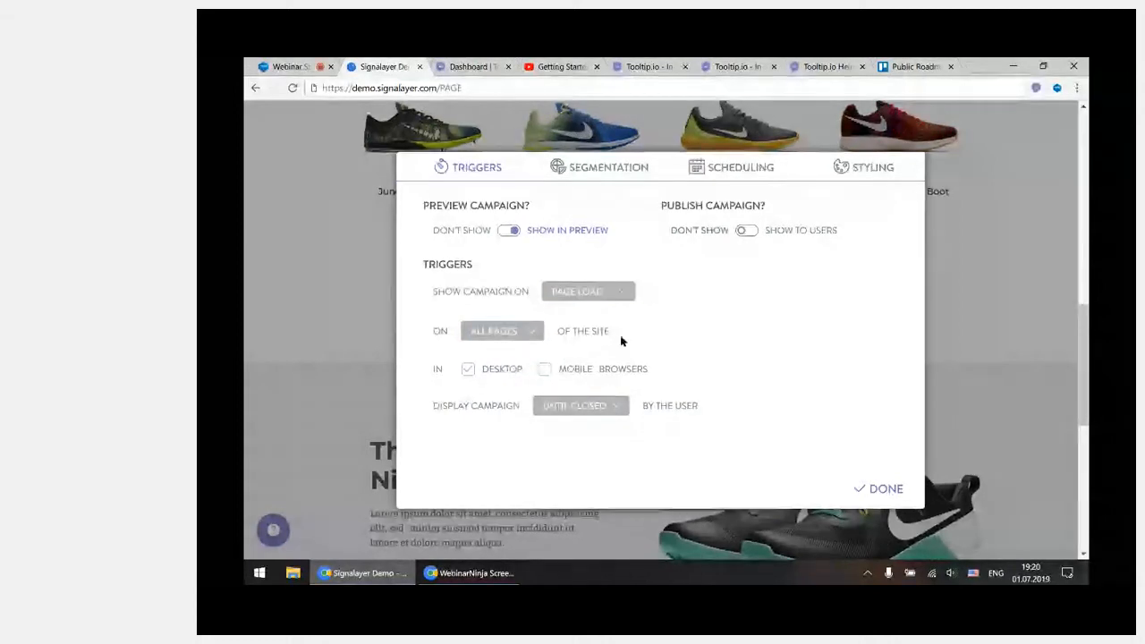
click(505, 332)
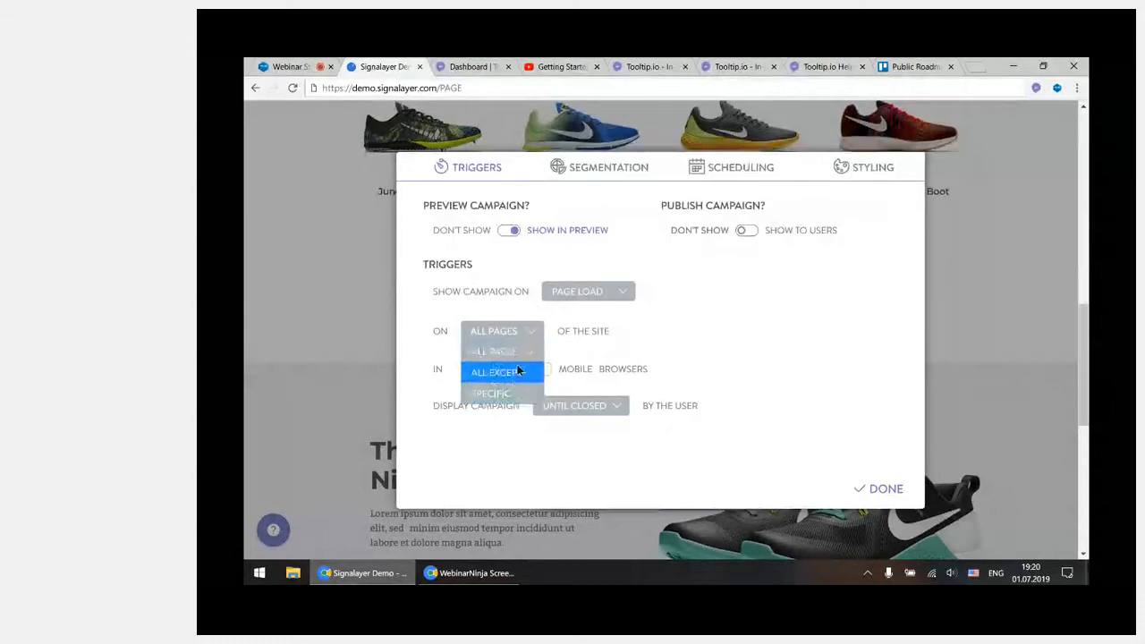
click(516, 371)
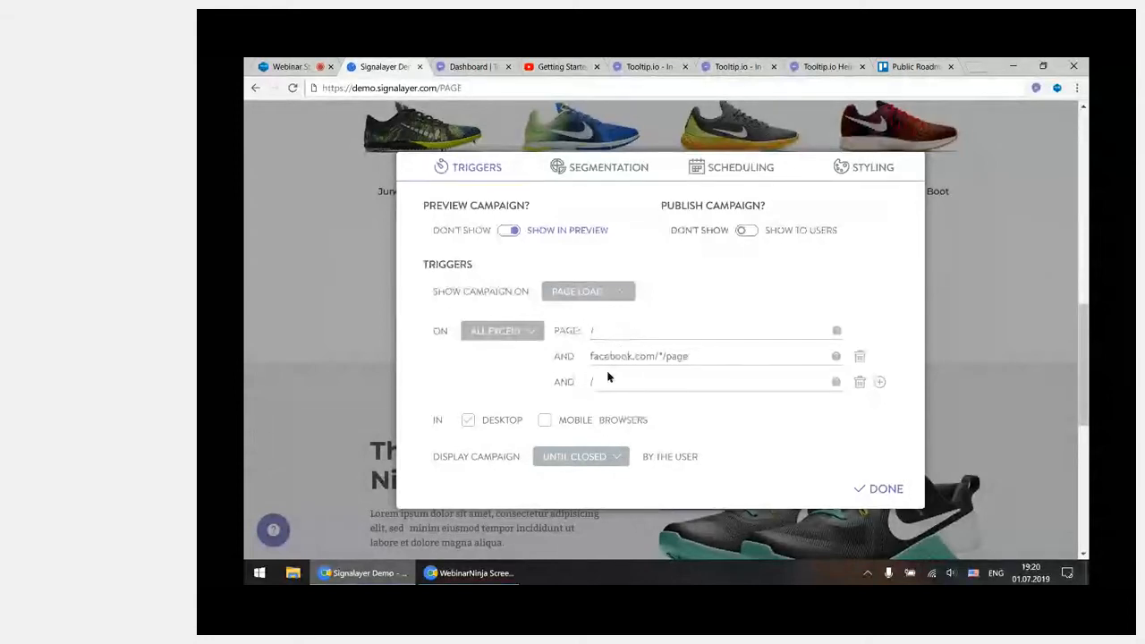
Remove the two extra page conditions and enable the campaign in mobile browsers
drag(690, 356, 588, 357)
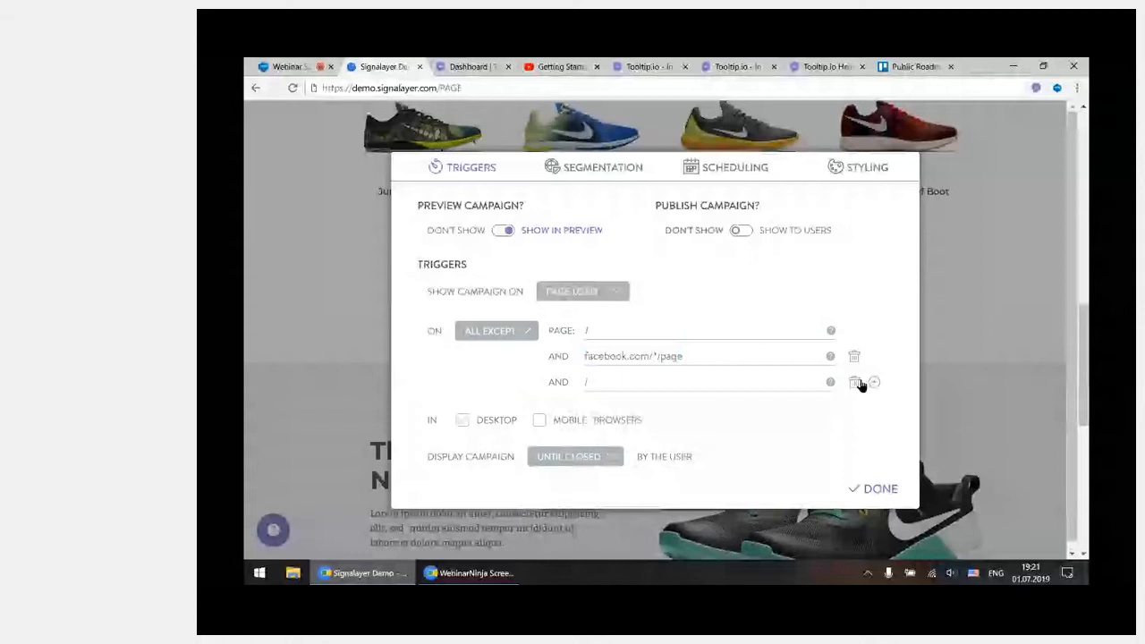
click(874, 382)
click(855, 405)
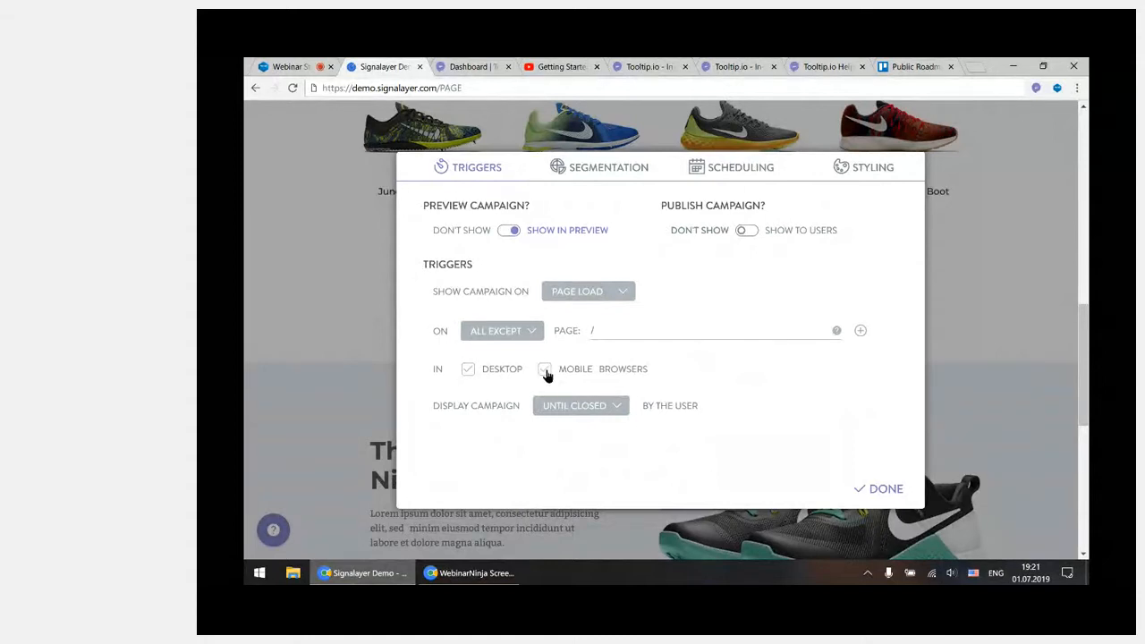
Review the Until Closed display option and set the campaign to display Every Time its trigger executes
click(602, 408)
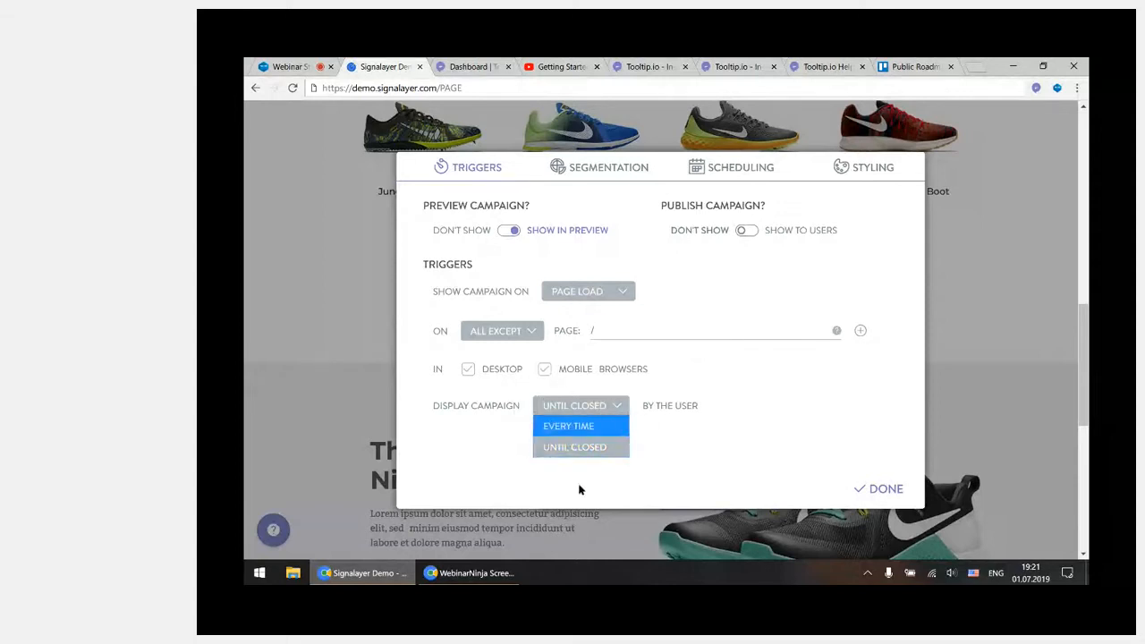
click(623, 446)
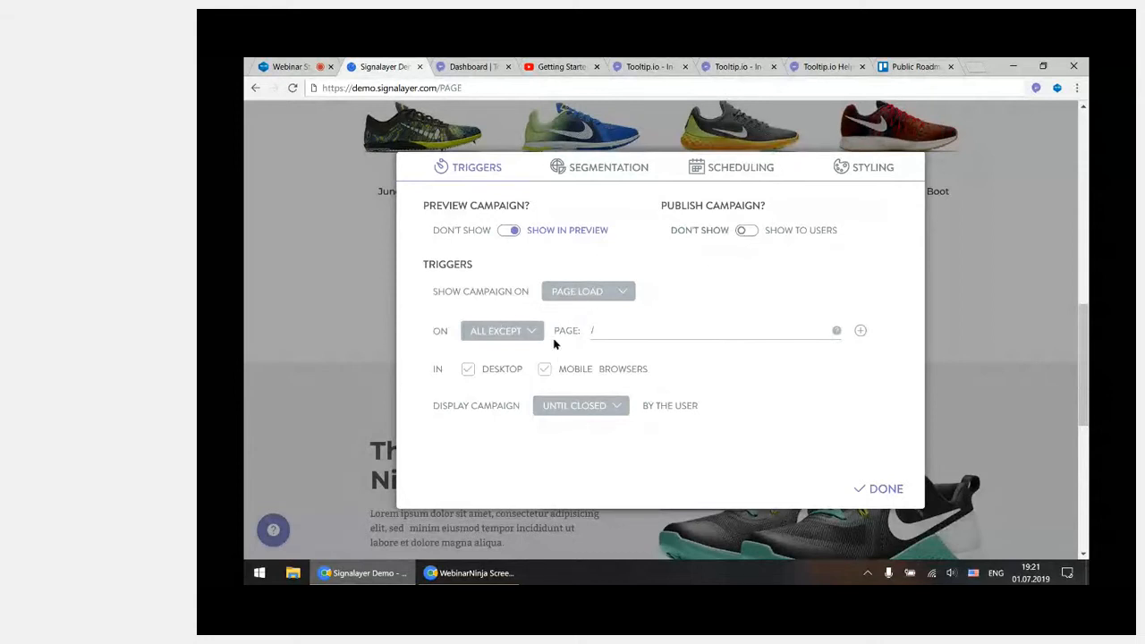
click(579, 411)
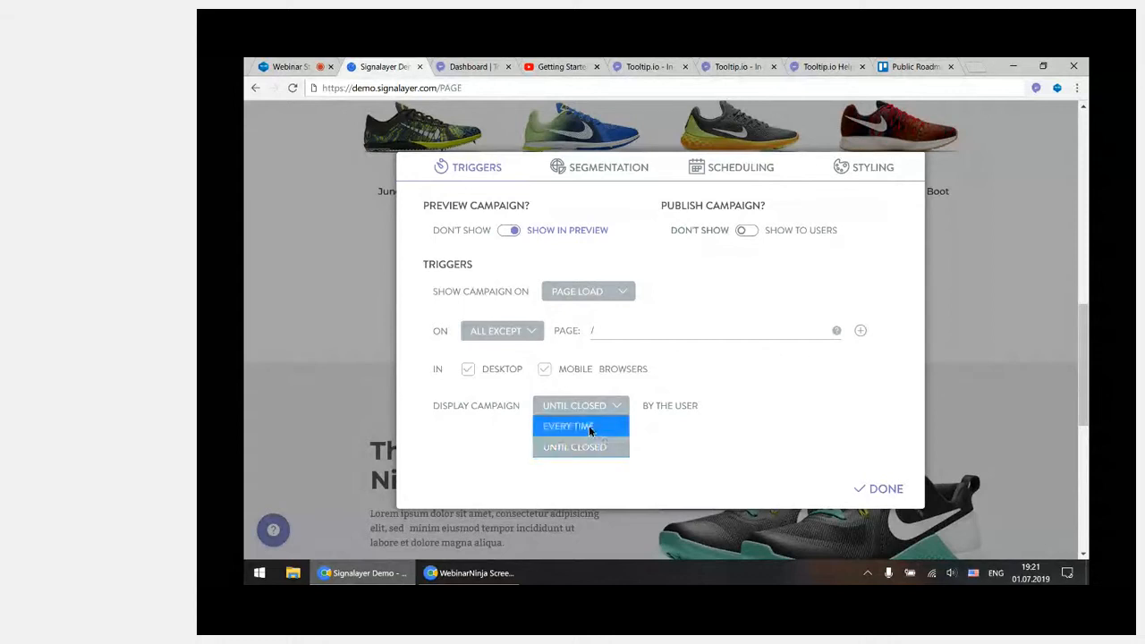
click(589, 425)
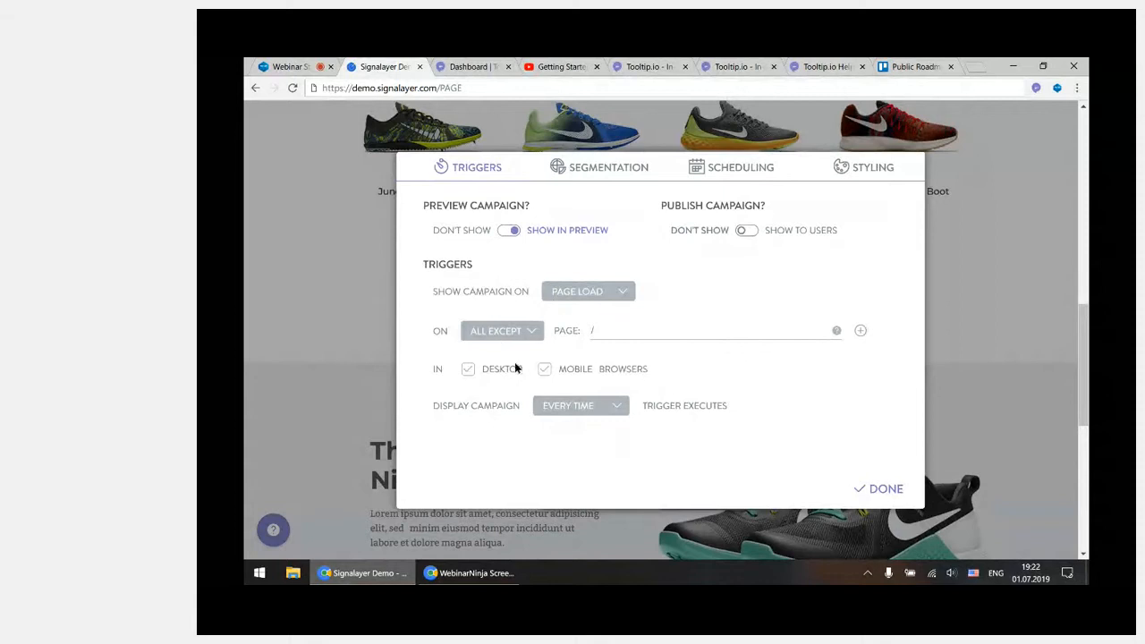
Restrict the campaign to a user segment and add a segmentation property based on Referrer URL
click(613, 167)
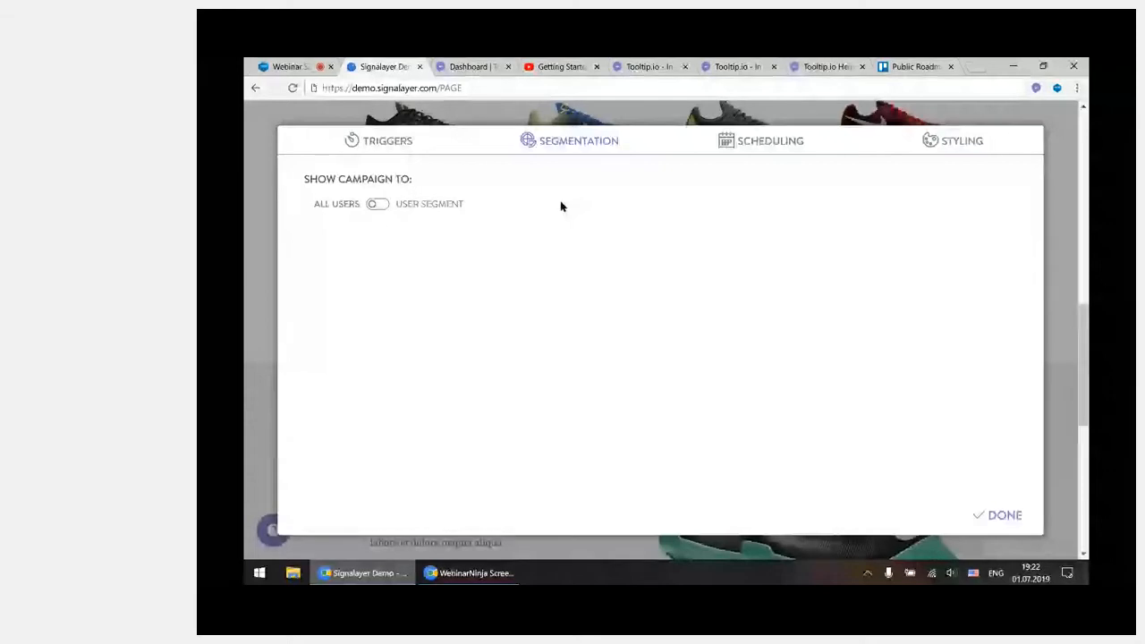
click(440, 205)
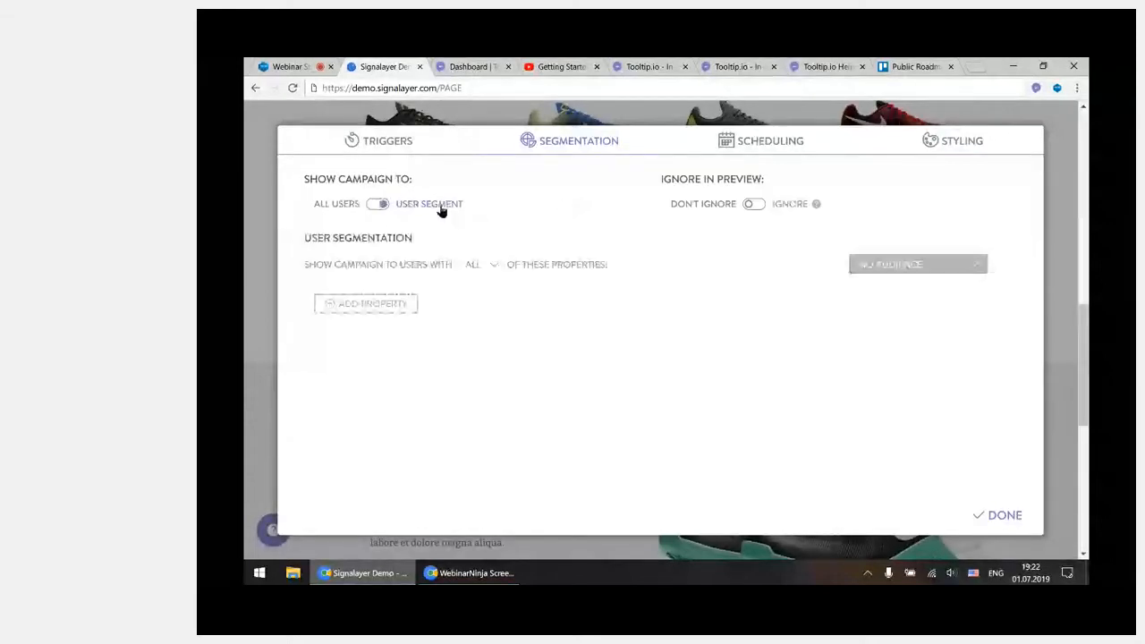
click(414, 307)
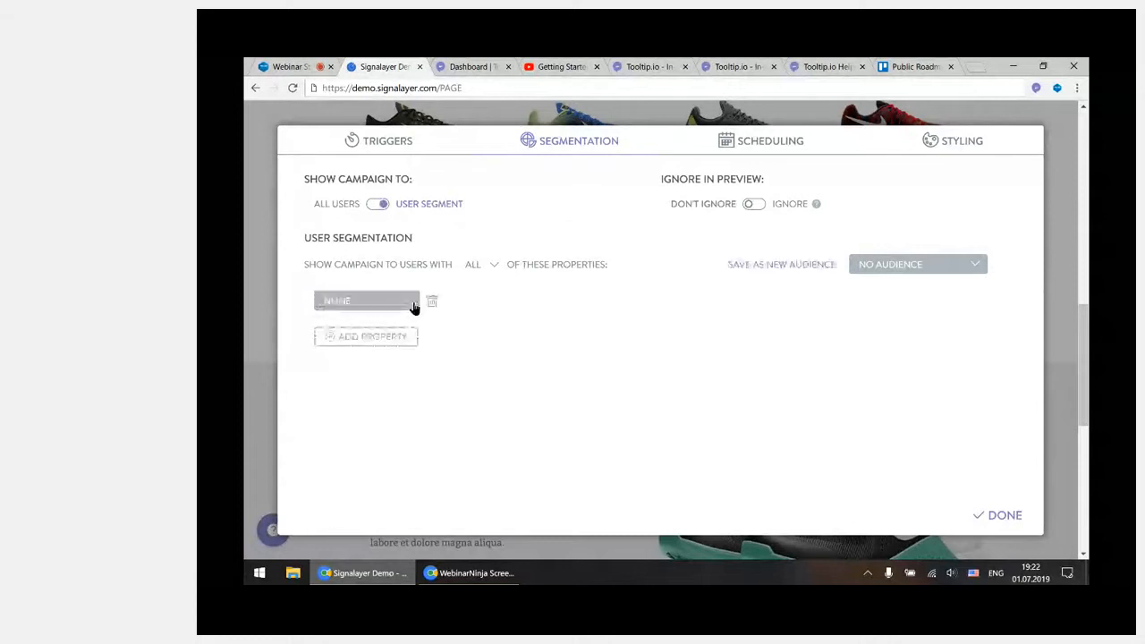
click(387, 308)
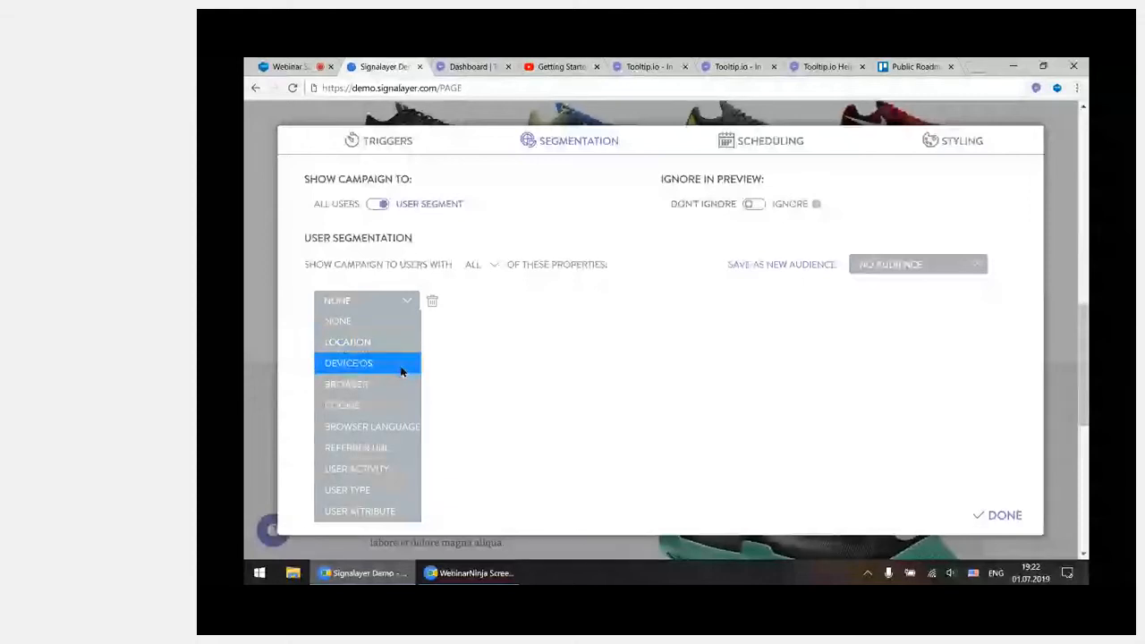
click(397, 449)
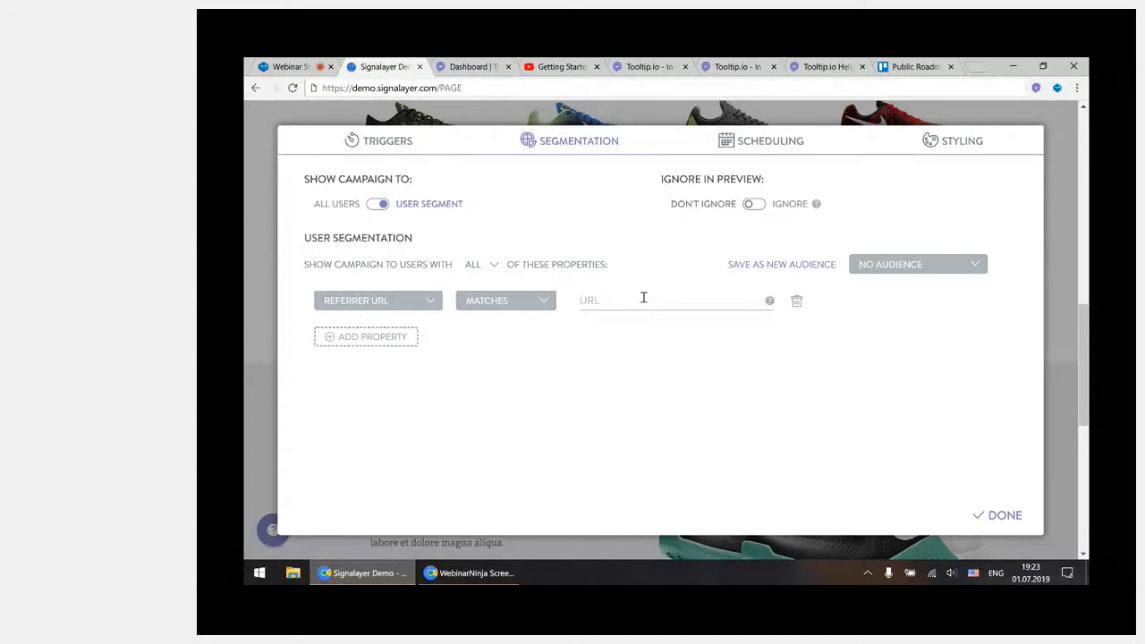
Change the segmentation property to User Activity, try the Last Seen option and set it back to First Seen
click(420, 306)
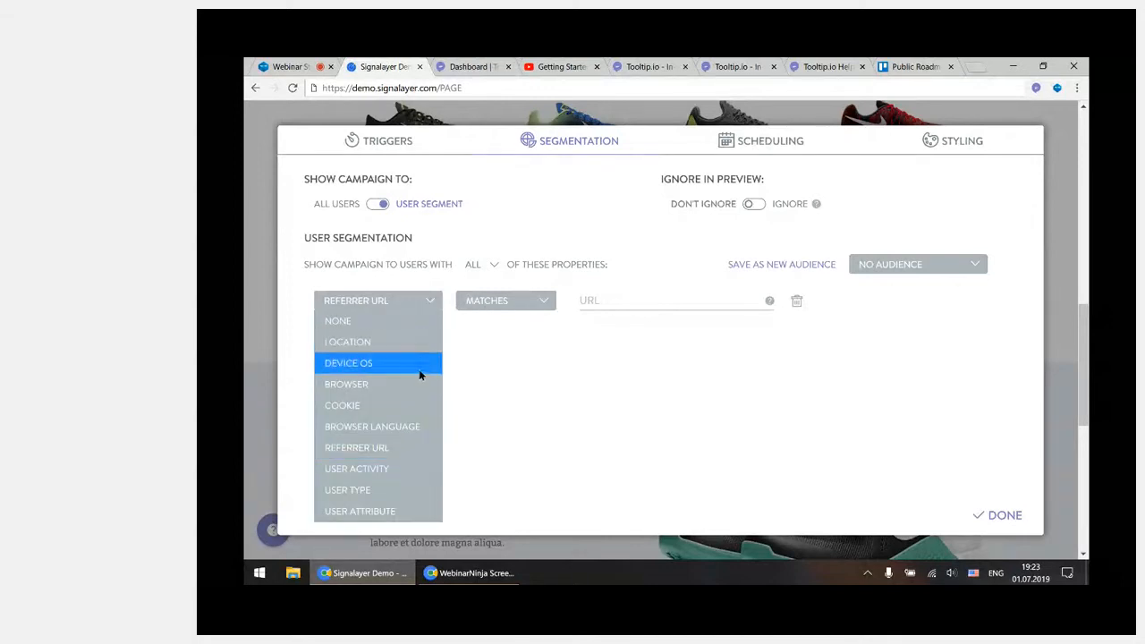
click(429, 471)
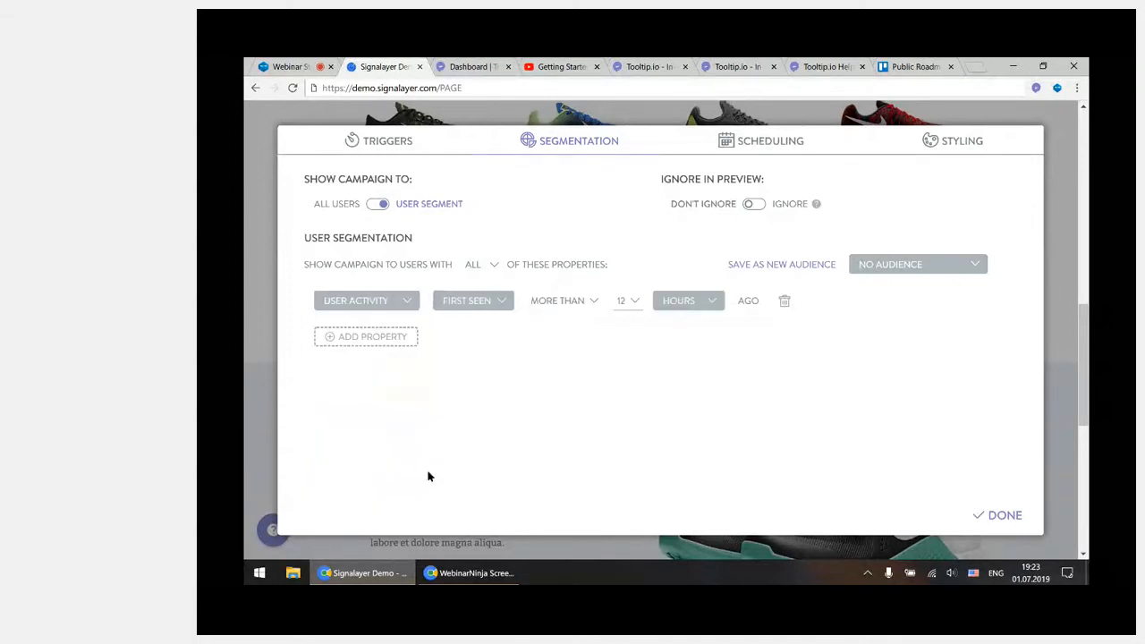
click(498, 308)
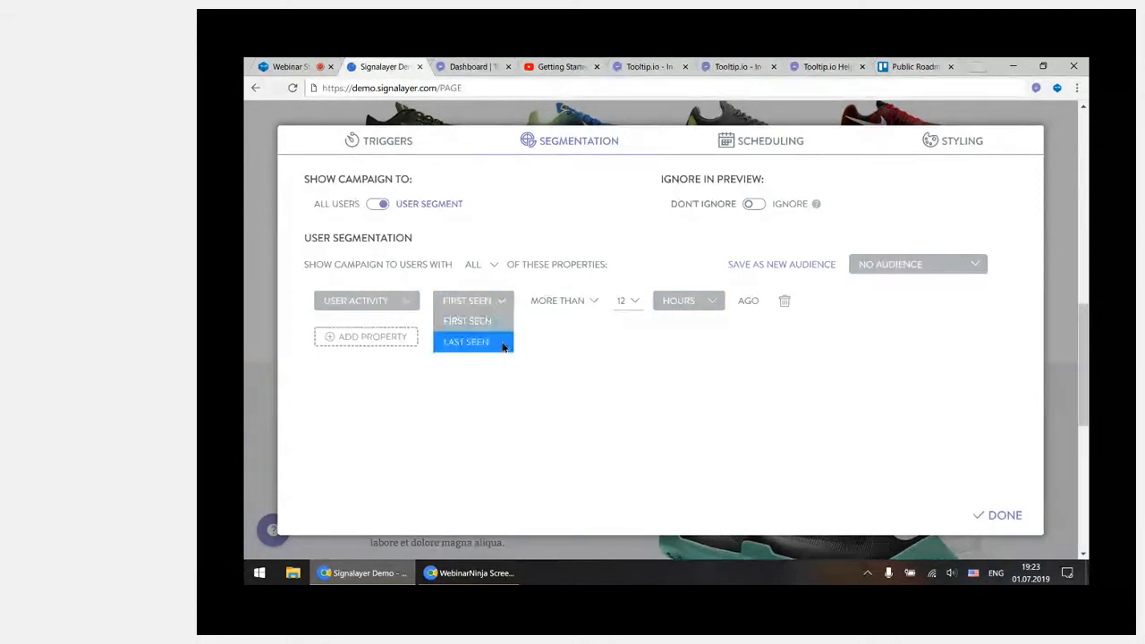
click(503, 345)
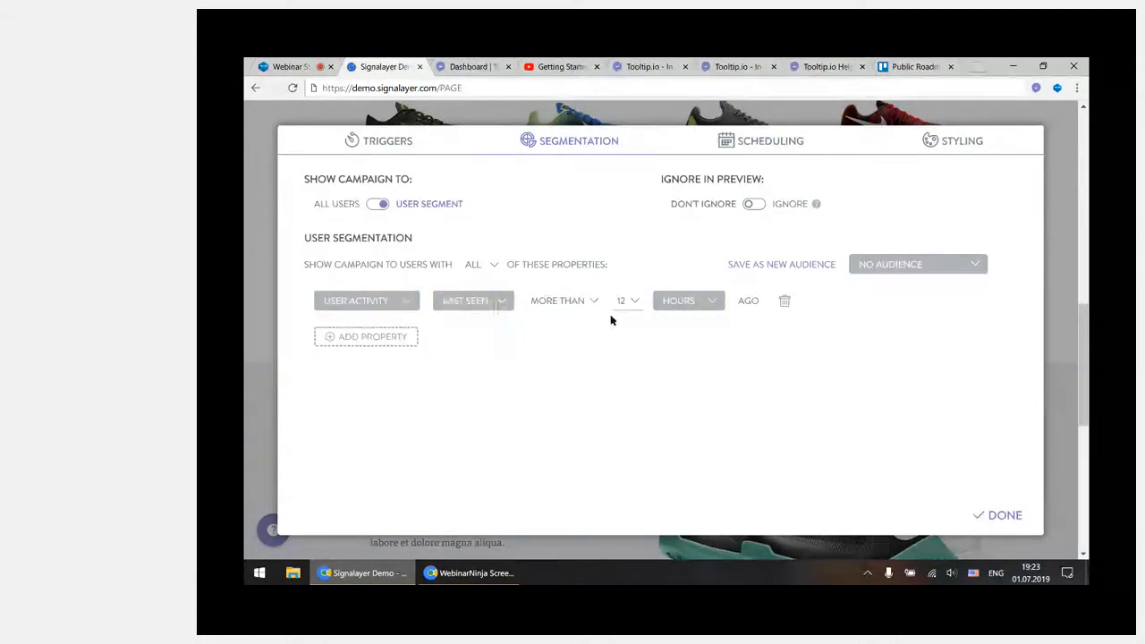
click(491, 303)
click(498, 330)
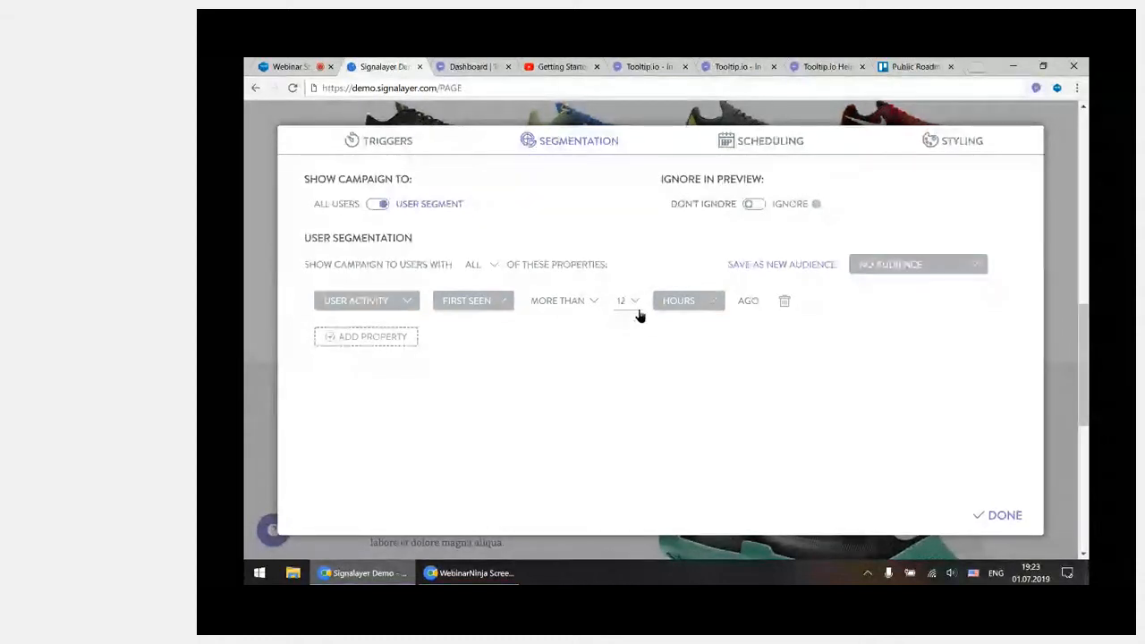
Change the segmentation property to User Attribute and choose the test attribute
click(382, 305)
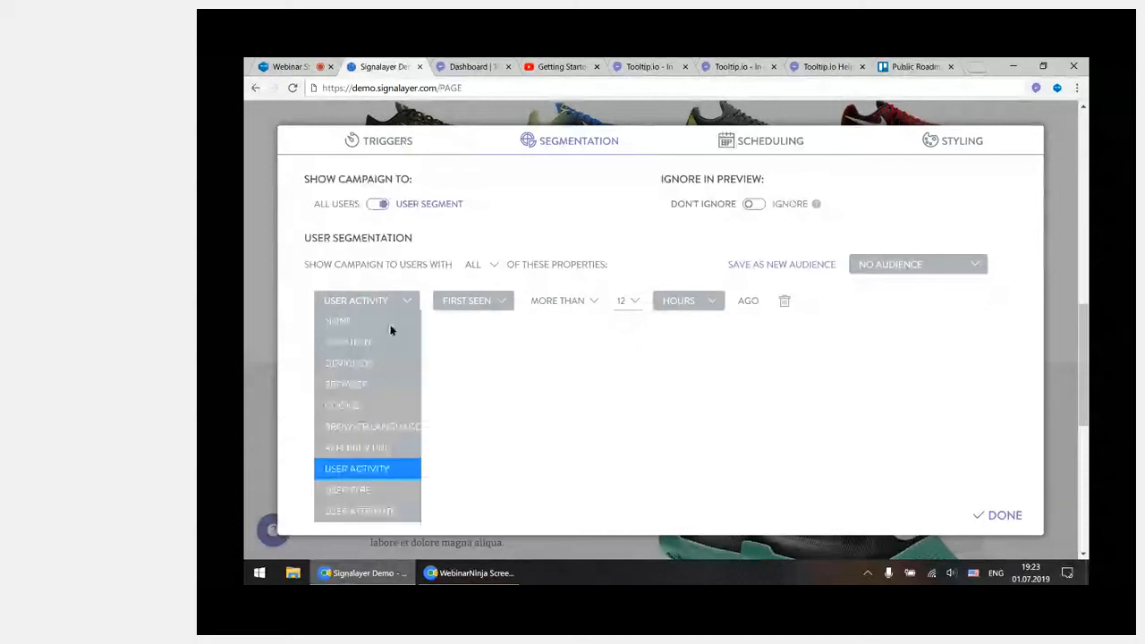
click(404, 510)
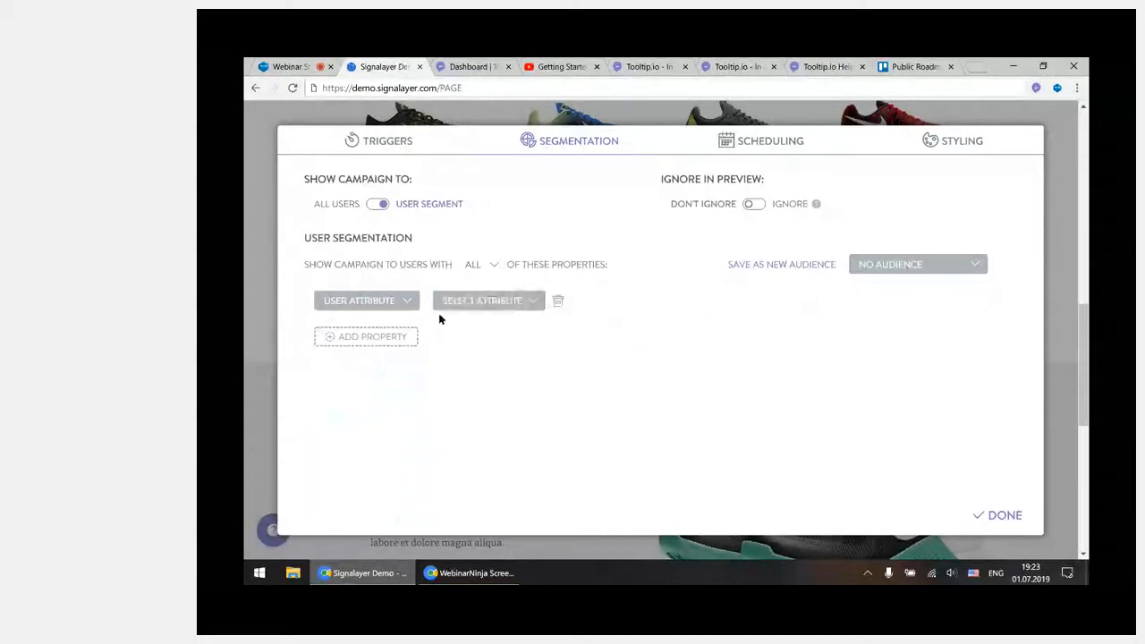
click(503, 308)
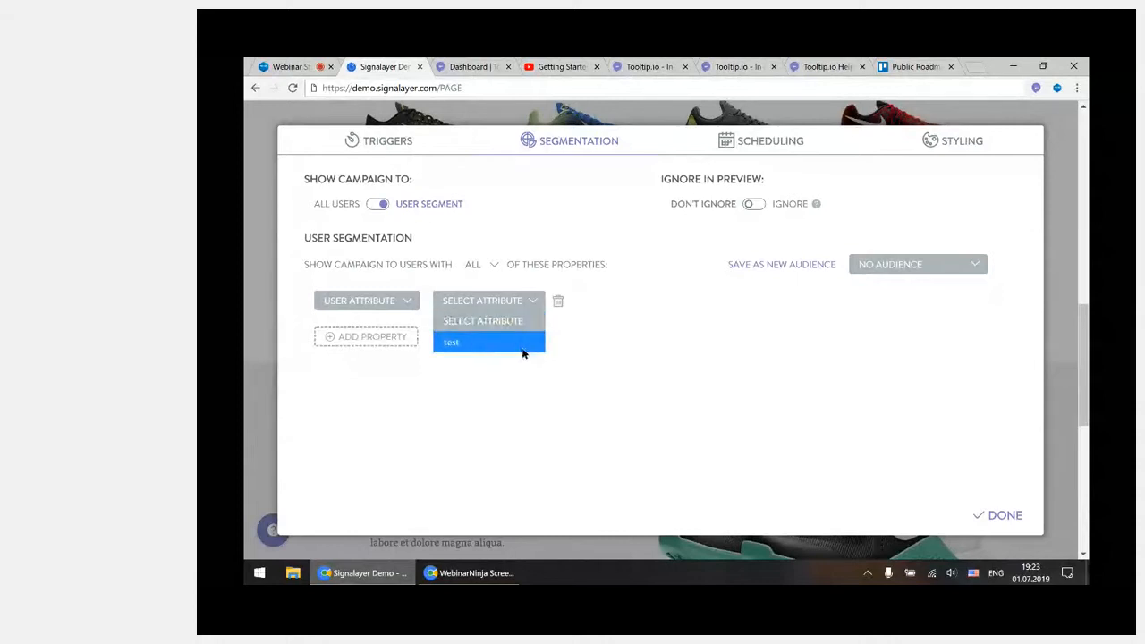
click(456, 345)
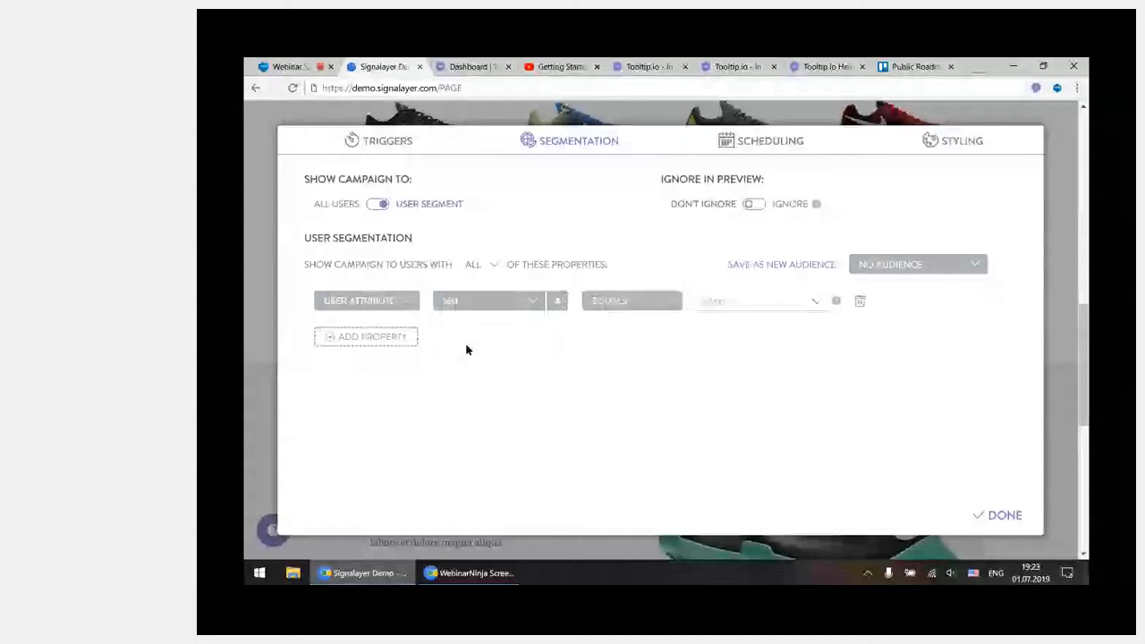
Review the comparison operators and the data types available for the test attribute
click(640, 305)
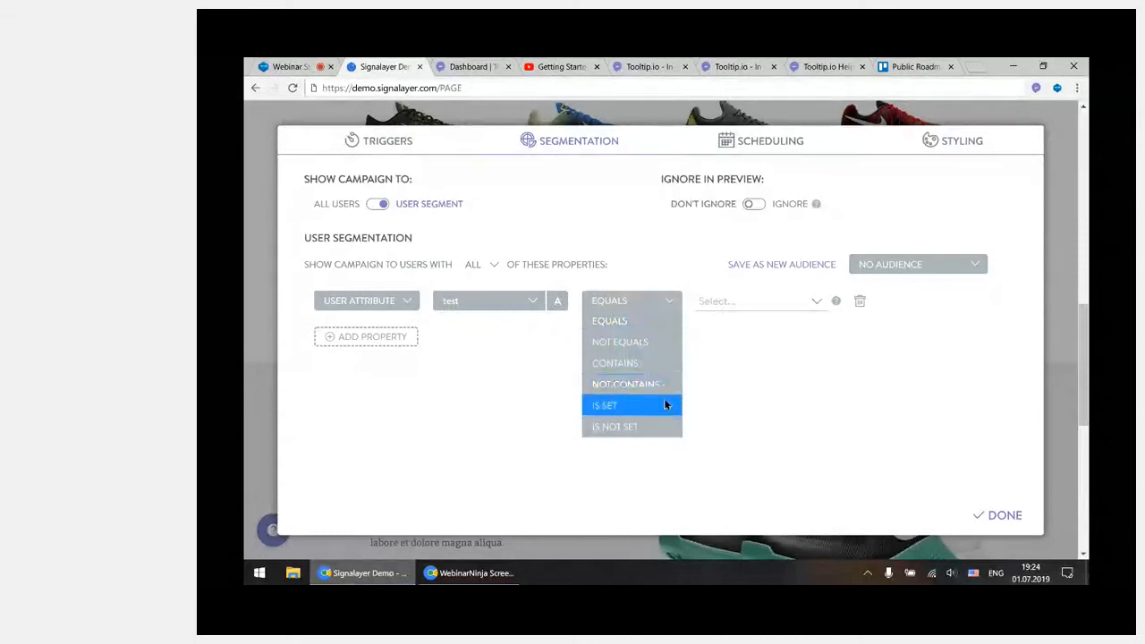
click(510, 391)
click(558, 301)
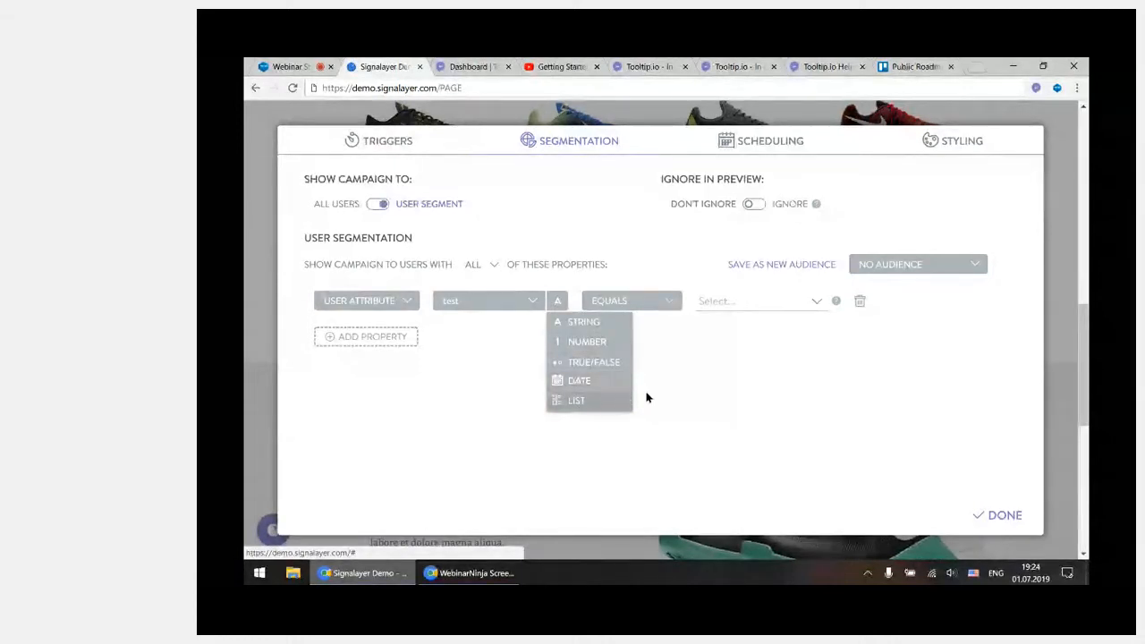
click(690, 353)
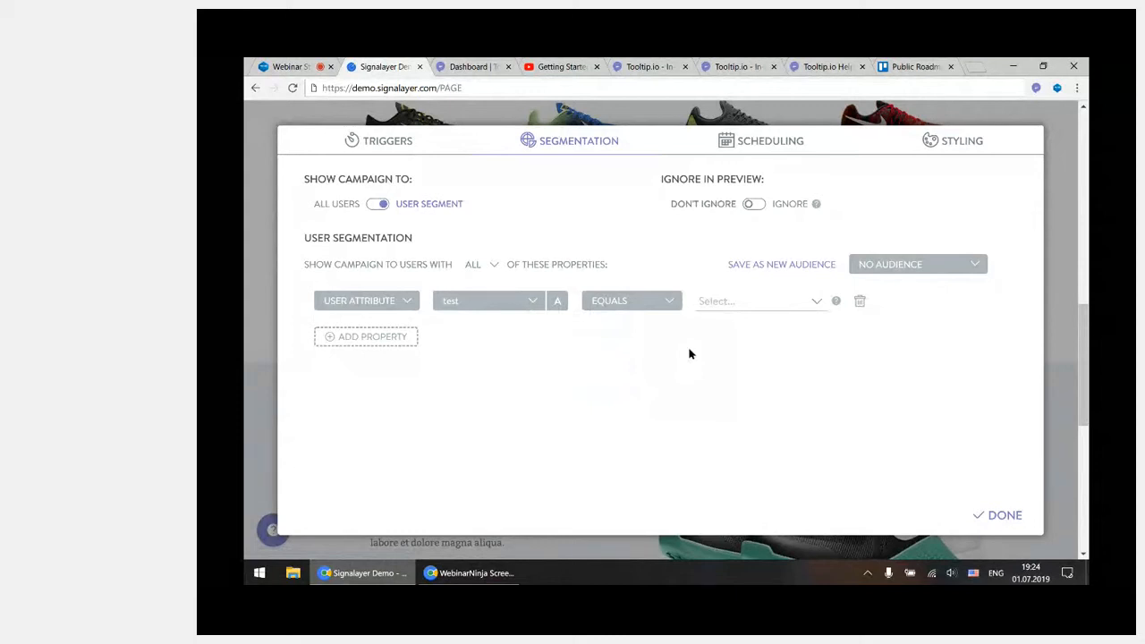
click(558, 300)
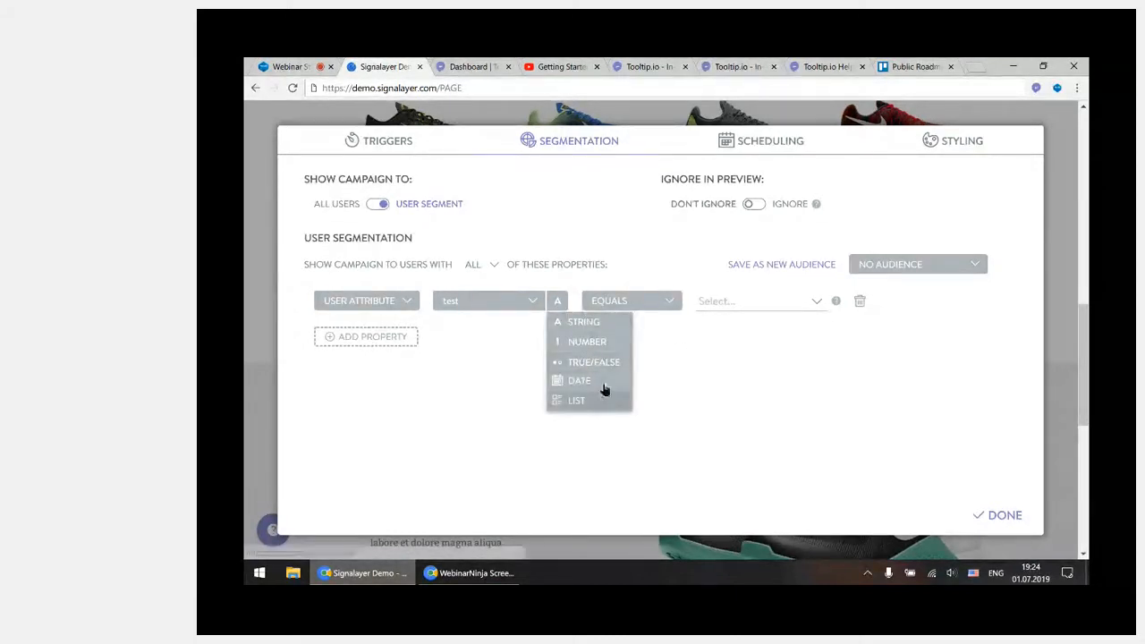
click(699, 340)
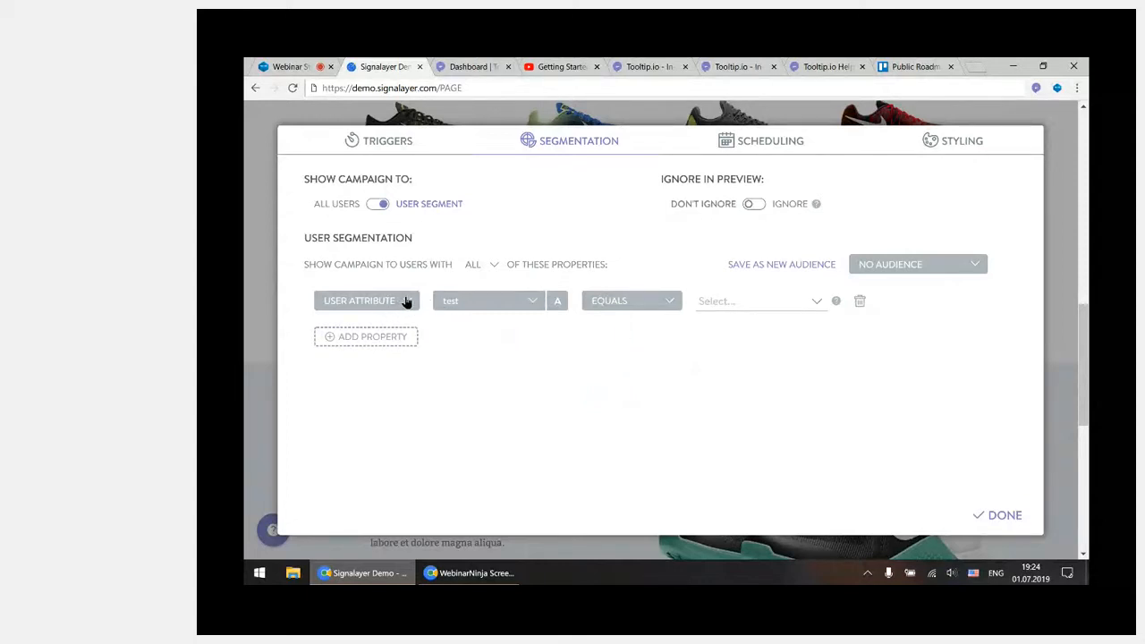
Review the property types and the All/Any matching options, and change the segmentation property to Location
click(373, 304)
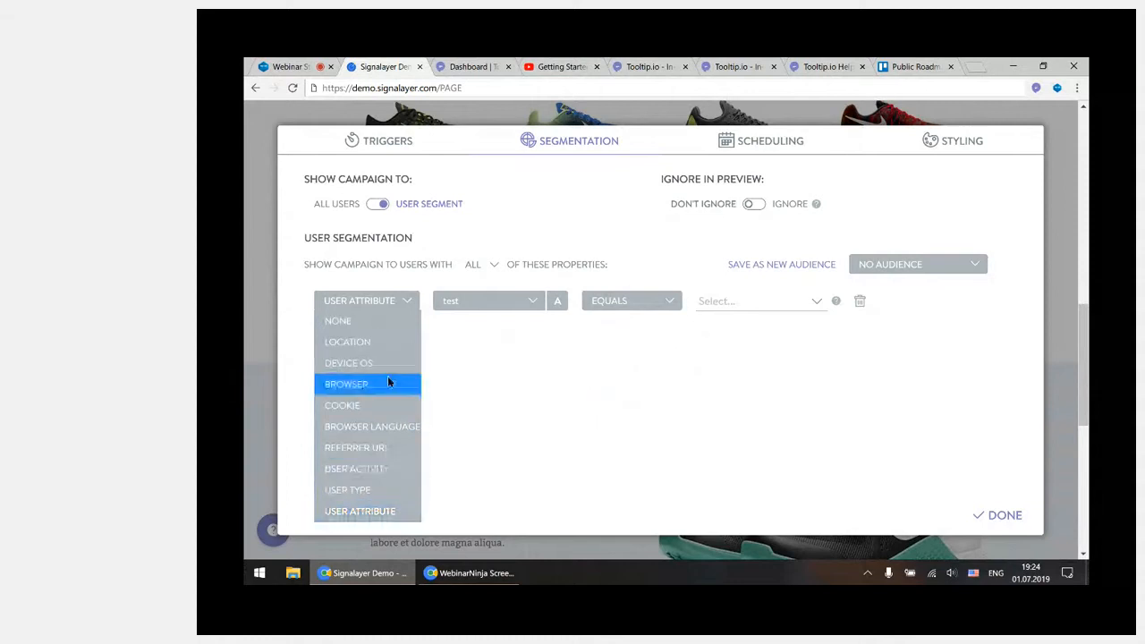
click(376, 304)
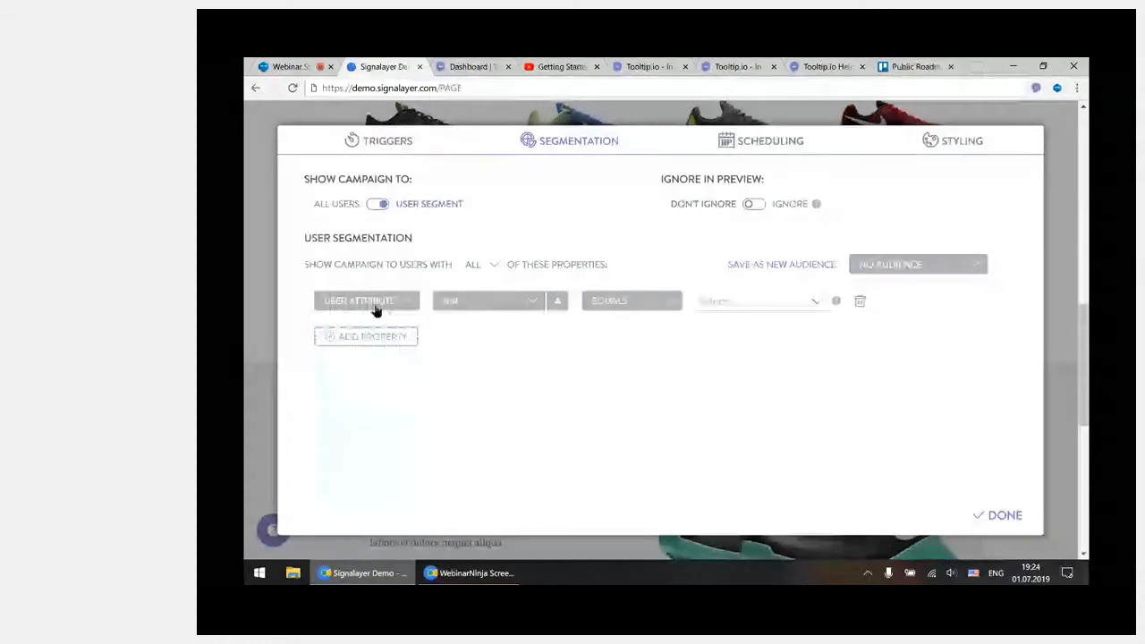
click(474, 264)
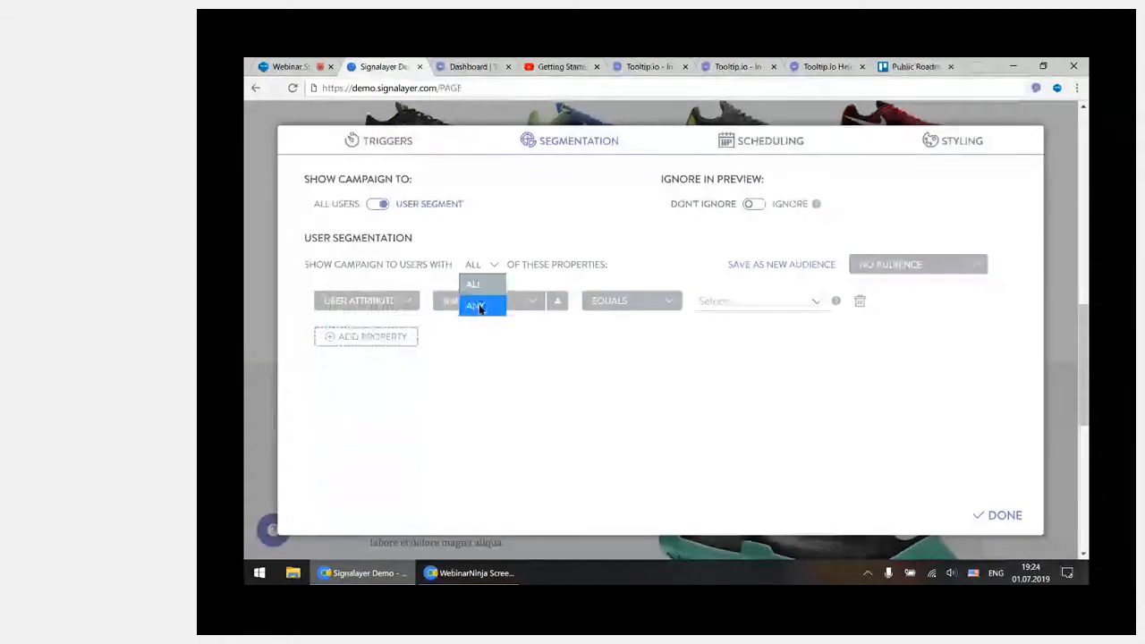
click(521, 292)
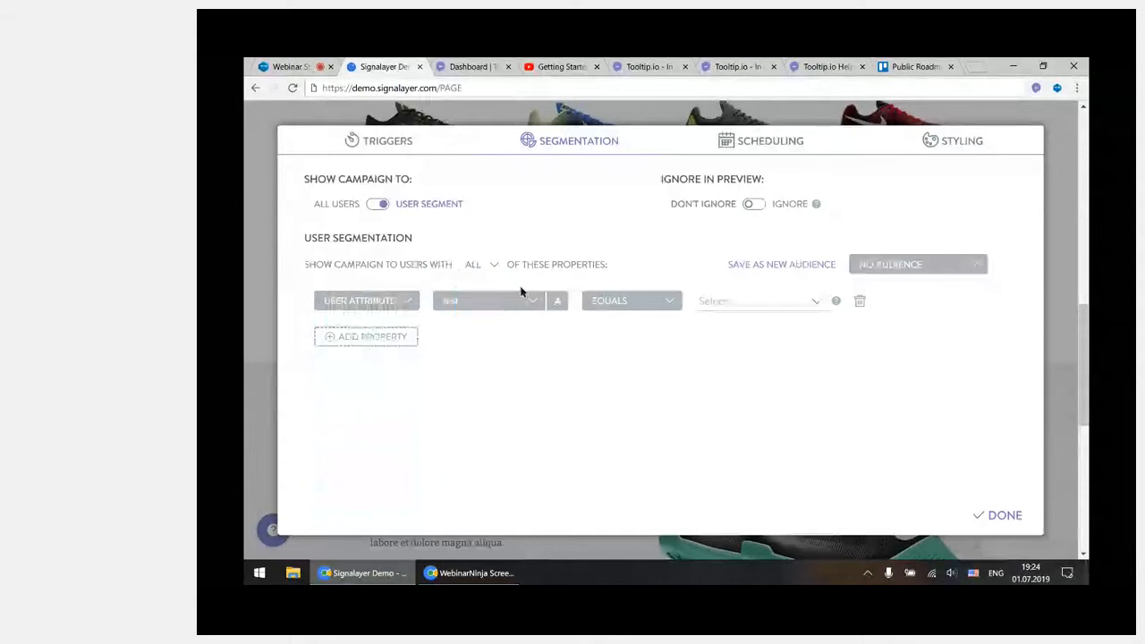
click(469, 278)
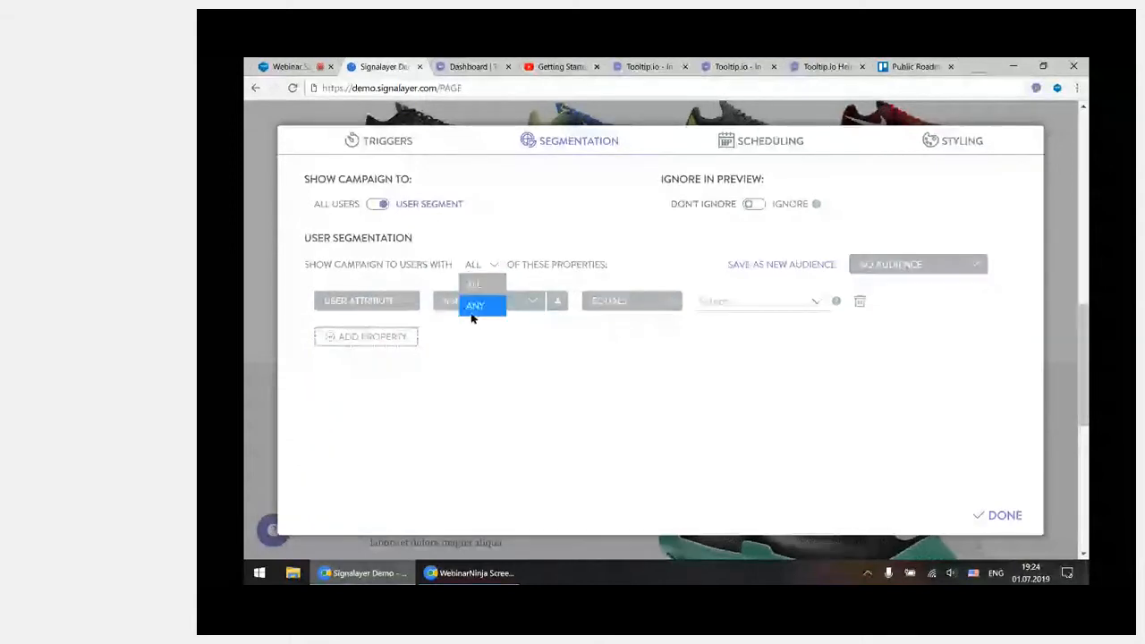
click(401, 306)
click(402, 344)
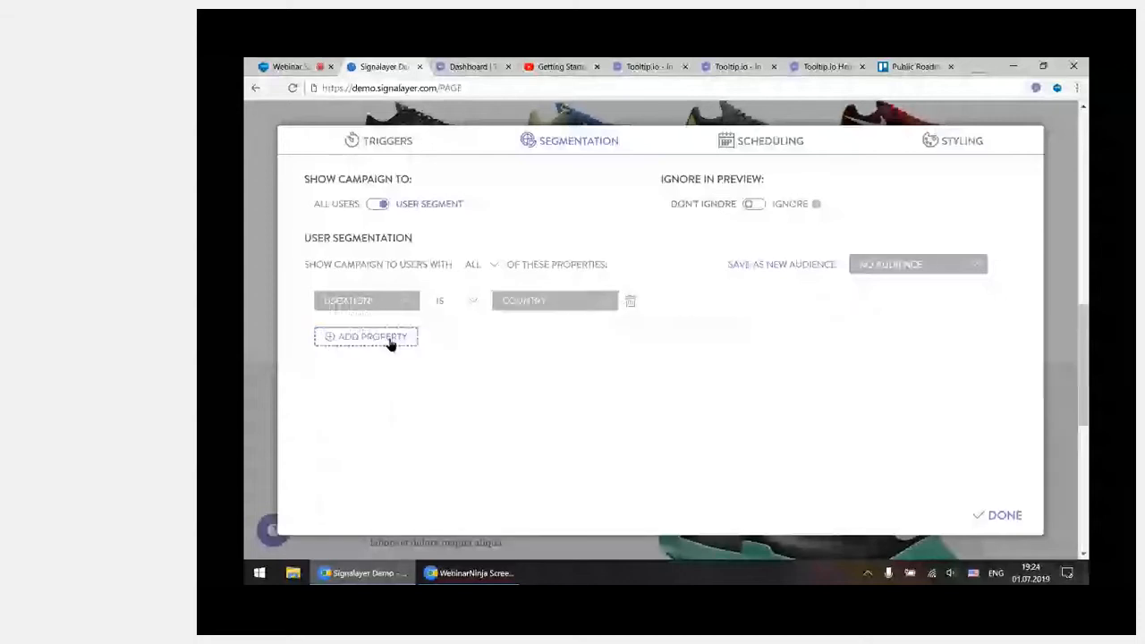
Add two more segmentation properties and set both to User Type
click(390, 343)
click(380, 351)
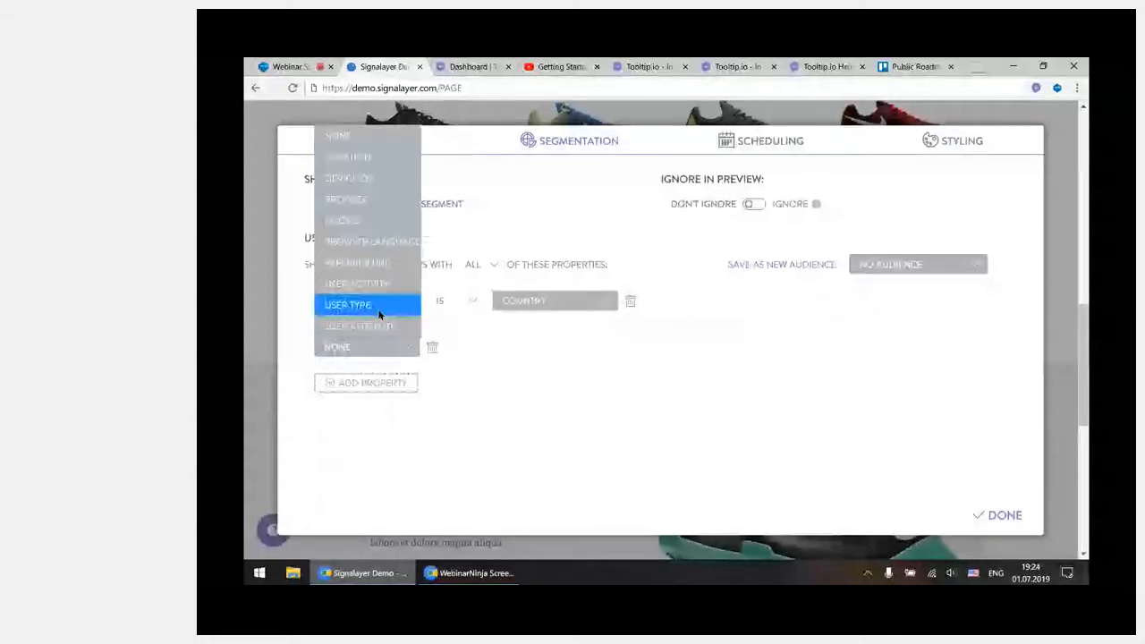
click(377, 305)
click(377, 387)
click(376, 392)
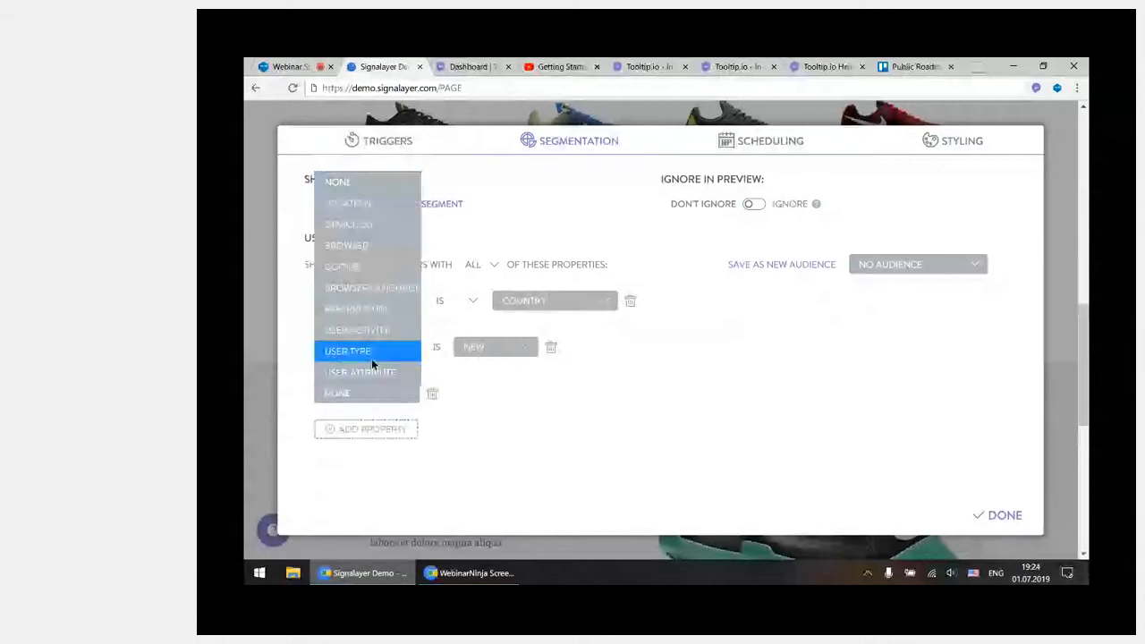
click(371, 358)
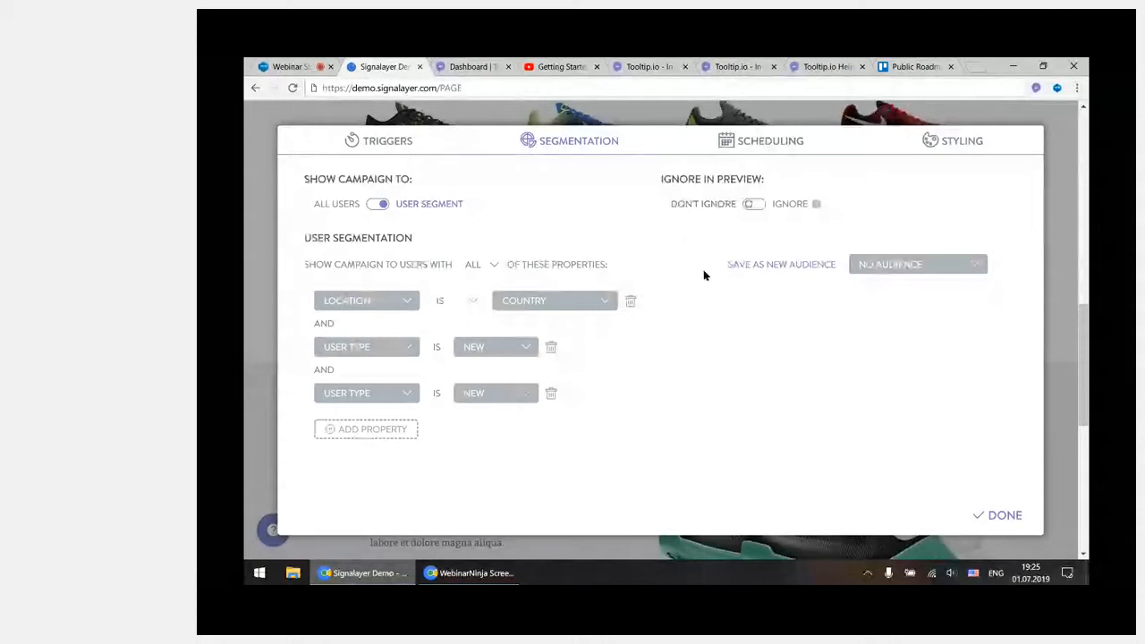
Set the country of the Location property to Albania and switch the campaign back to all users
click(380, 305)
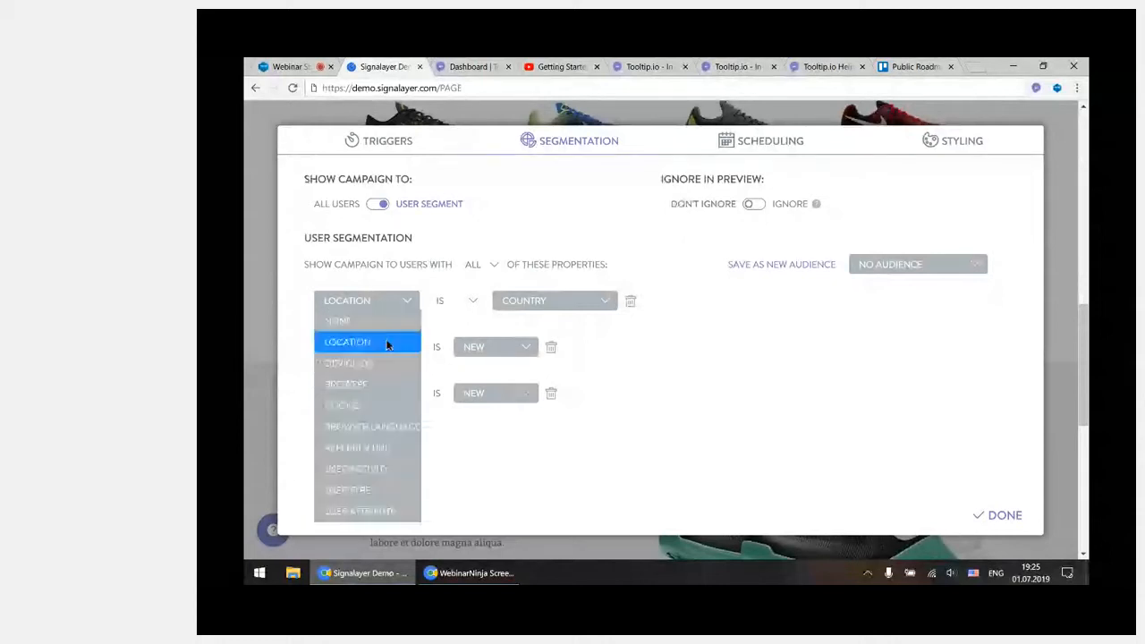
click(389, 337)
click(590, 301)
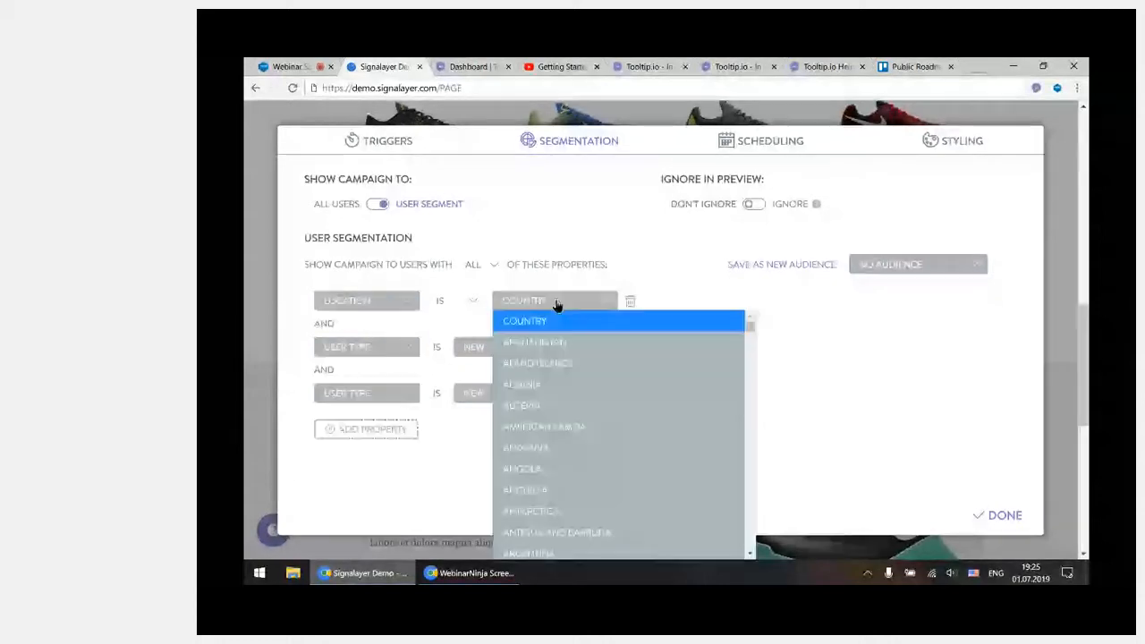
click(609, 384)
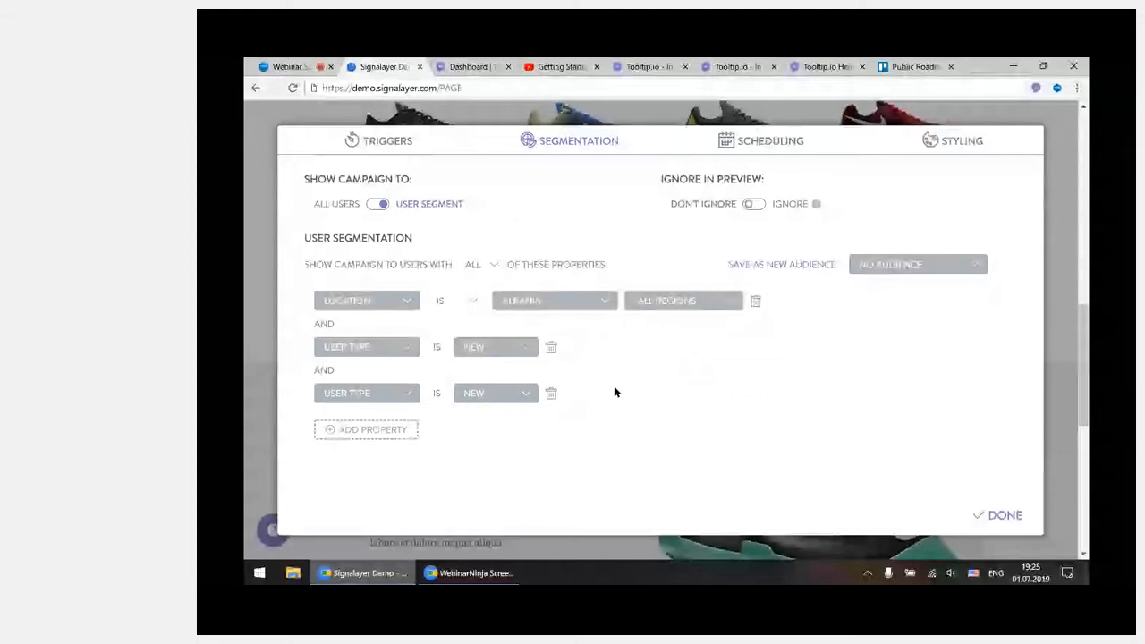
click(348, 208)
Turn on scheduling for the campaign and set the schedule to stop on an end date
click(780, 143)
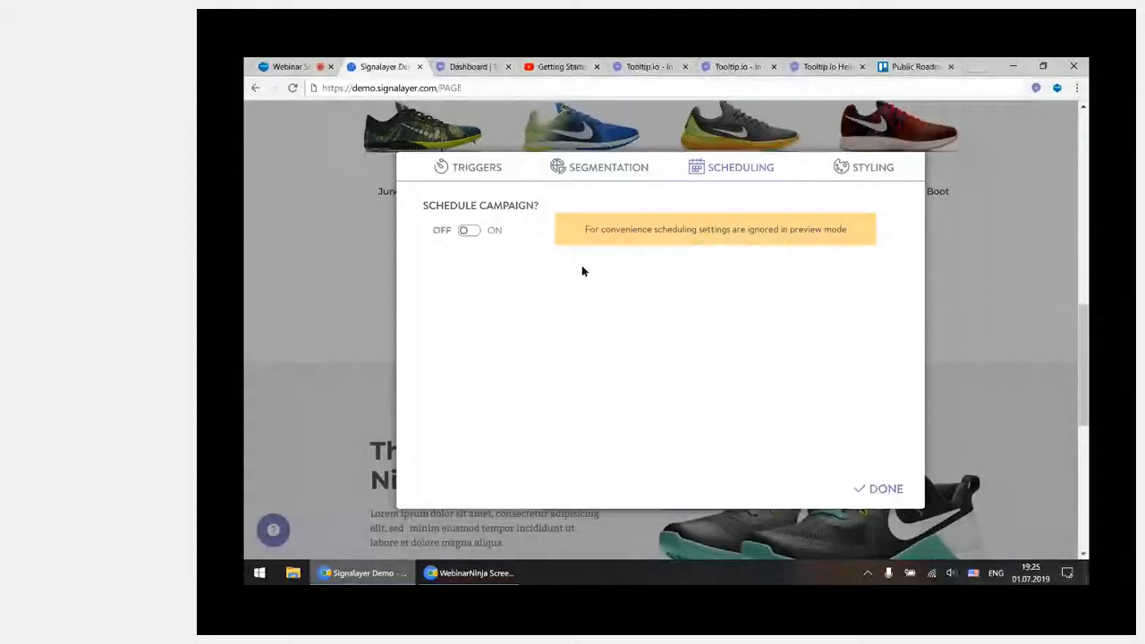
click(493, 232)
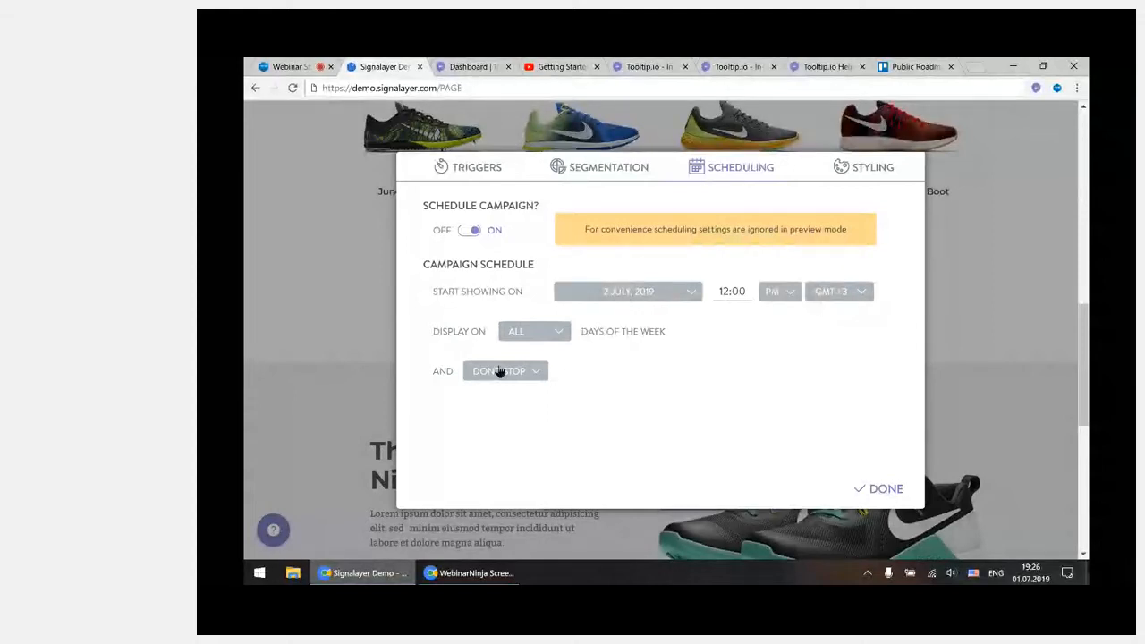
click(504, 370)
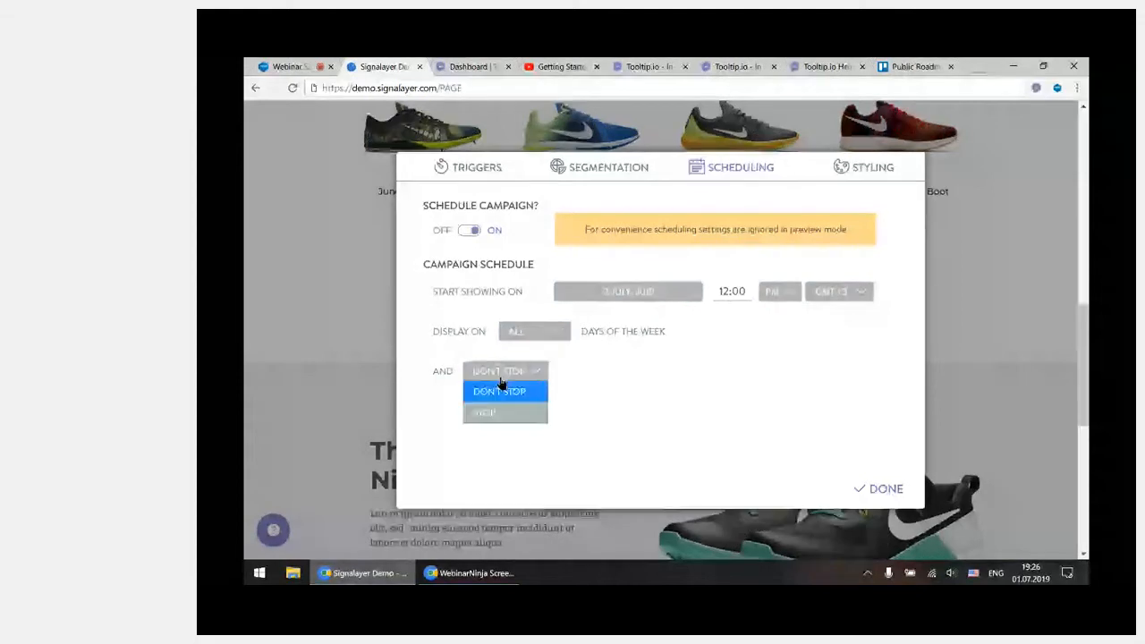
click(523, 413)
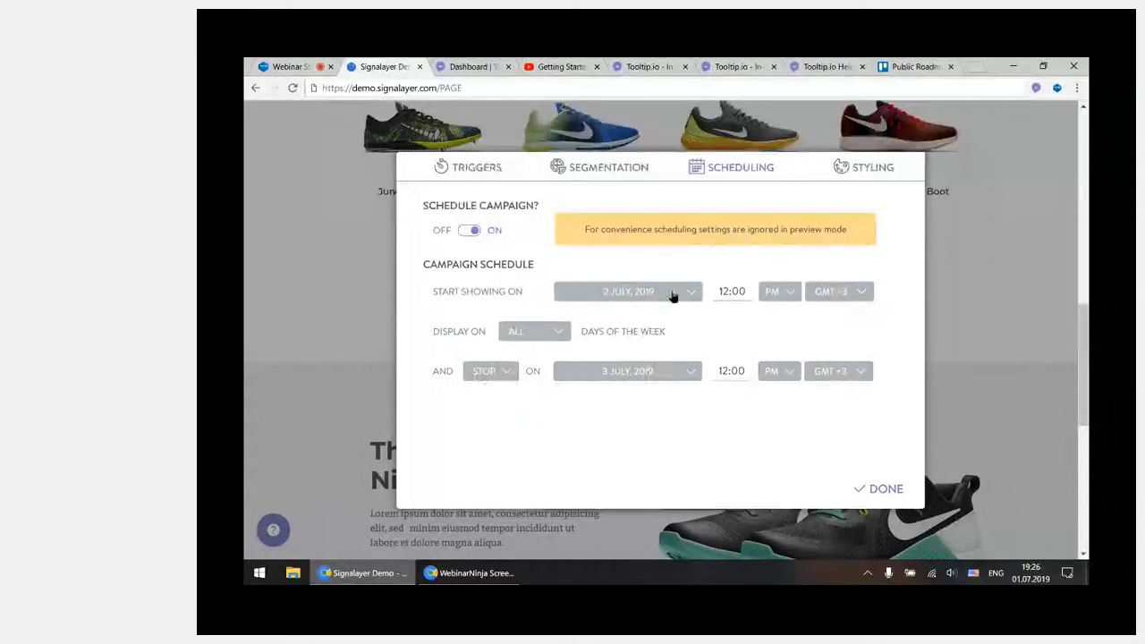
Limit the campaign schedule to specific days of the week, toggle Thursday, and switch campaign scheduling off
click(555, 332)
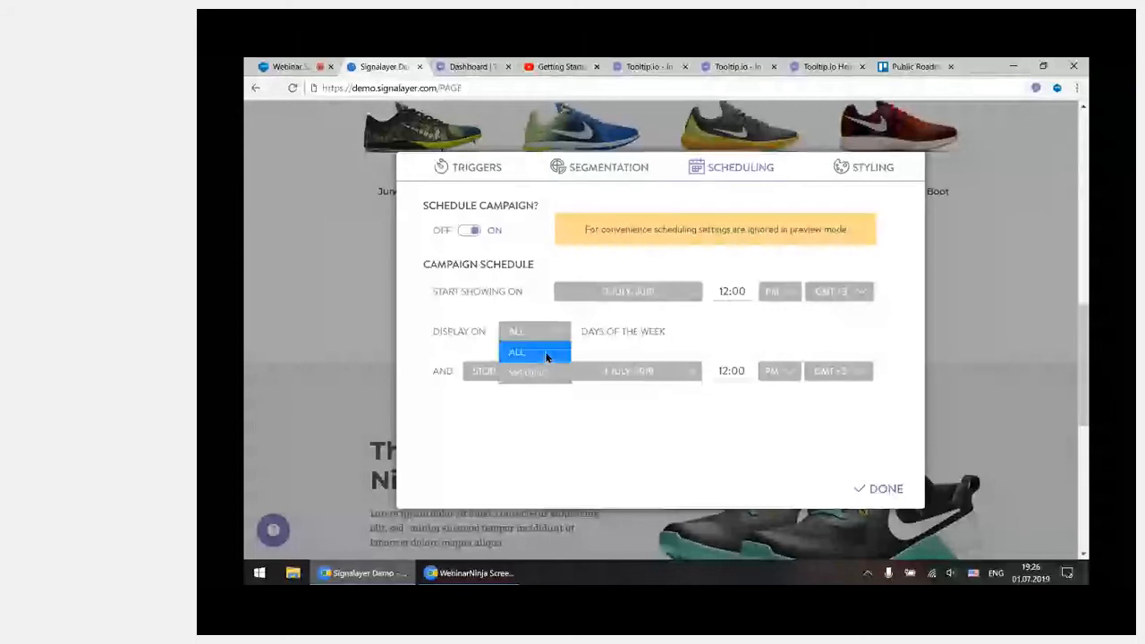
click(552, 373)
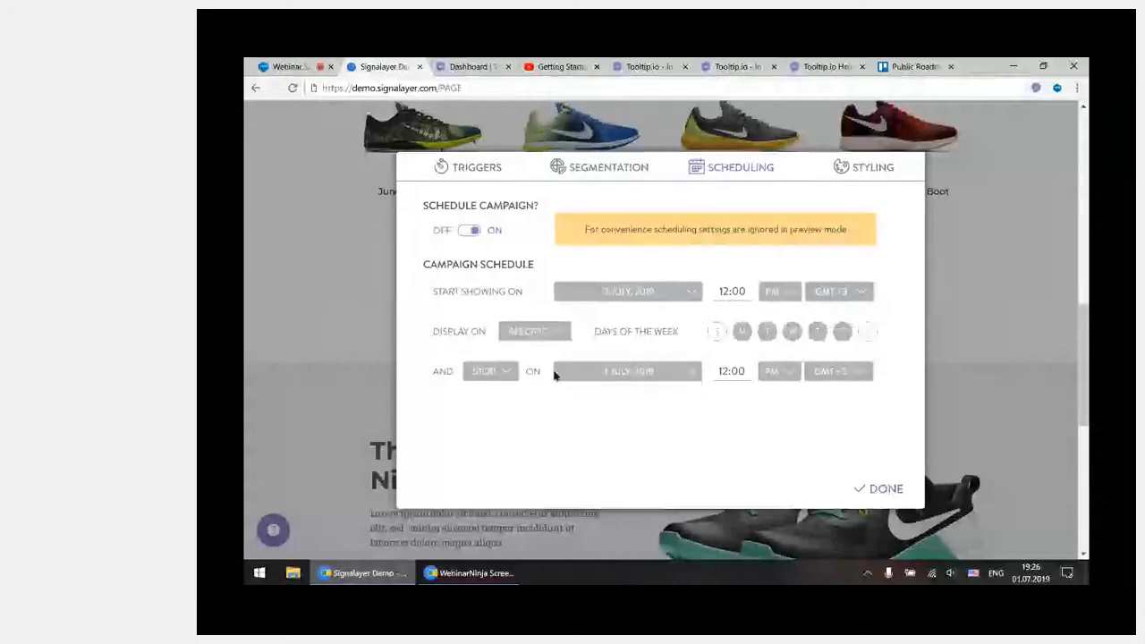
click(816, 338)
click(445, 232)
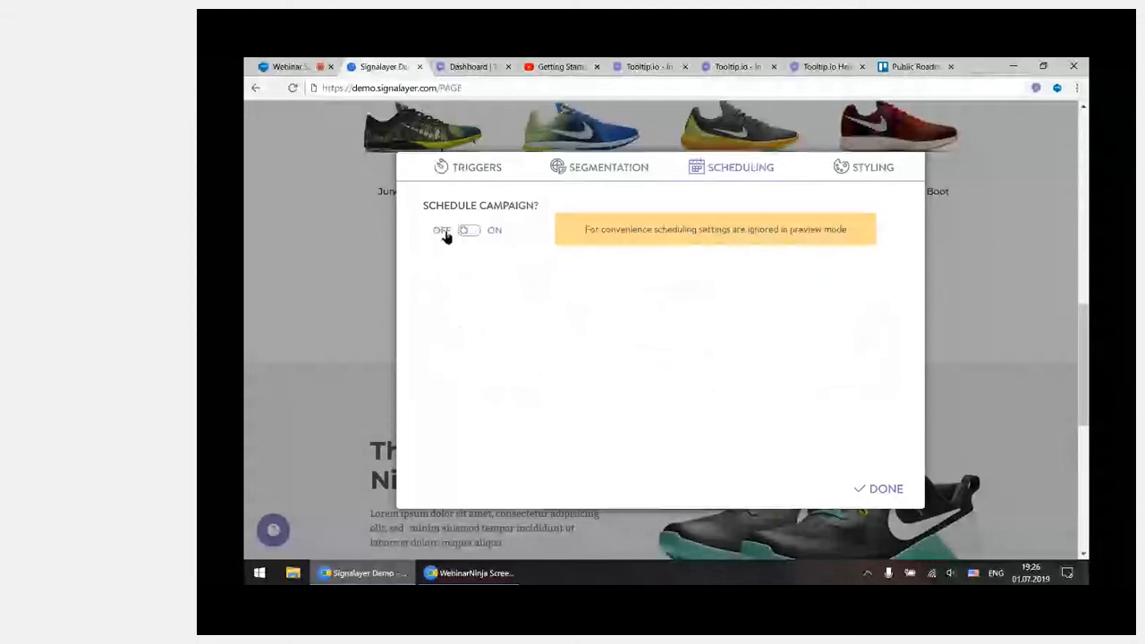
Try background shading in the campaign's styling settings and switch it back off
click(870, 170)
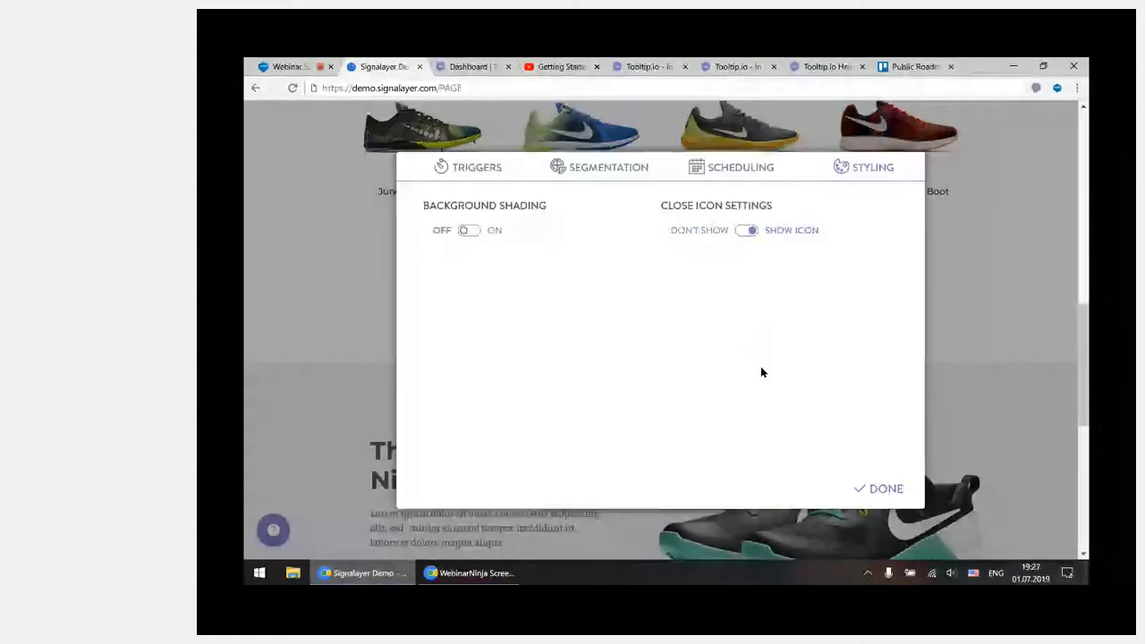
click(495, 231)
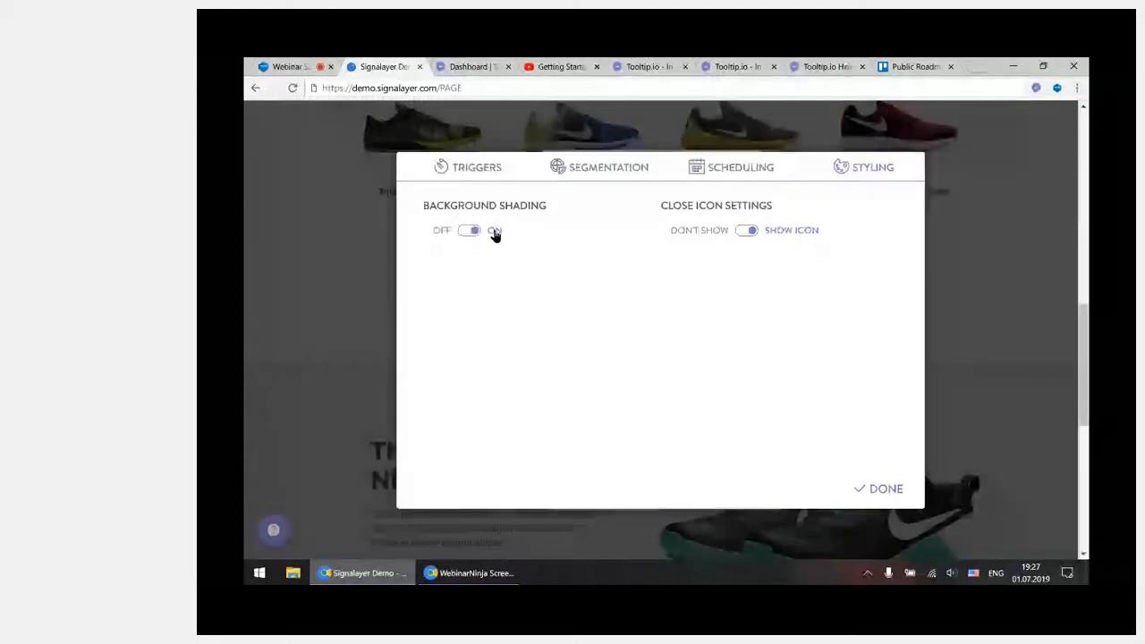
click(468, 231)
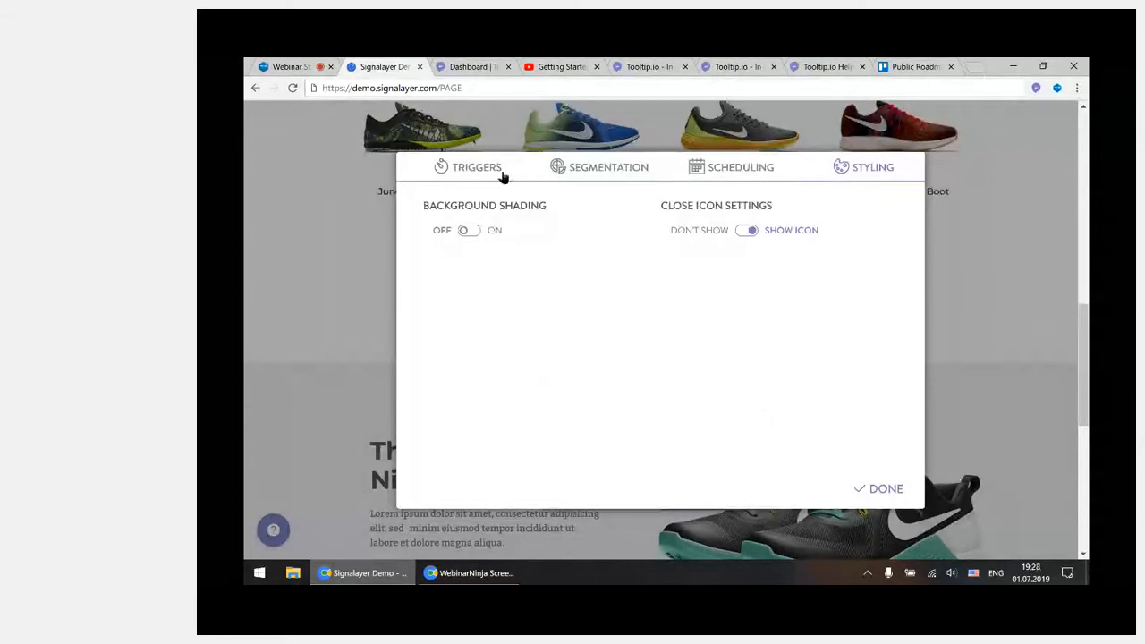
Change the campaign's page targeting from all except to the specific page / and close the campaign settings
click(590, 170)
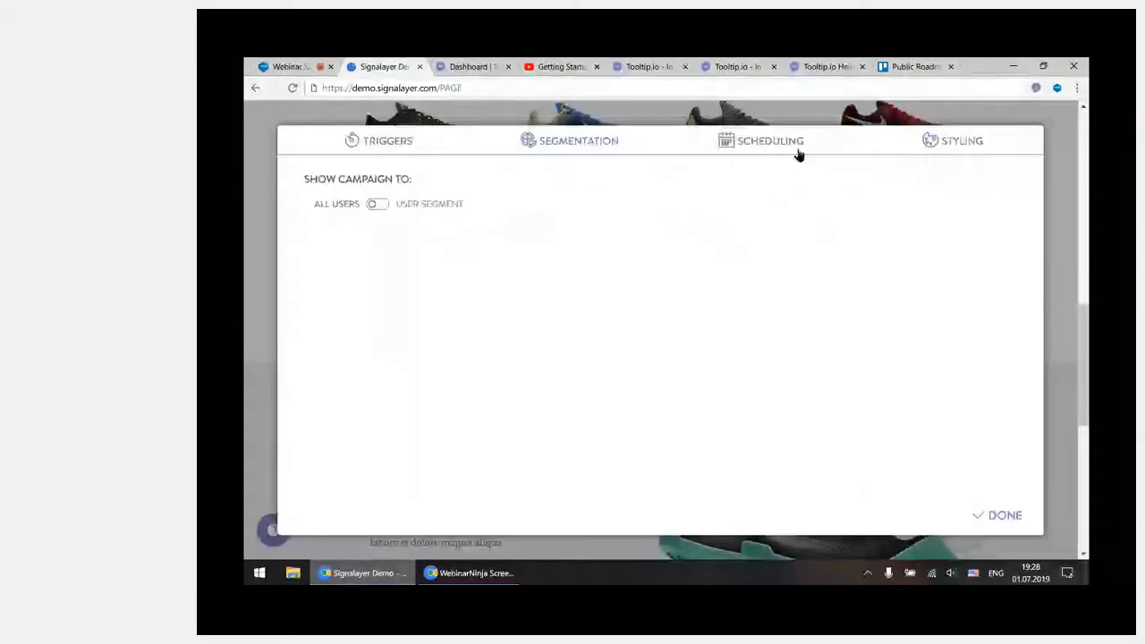
click(895, 168)
click(505, 168)
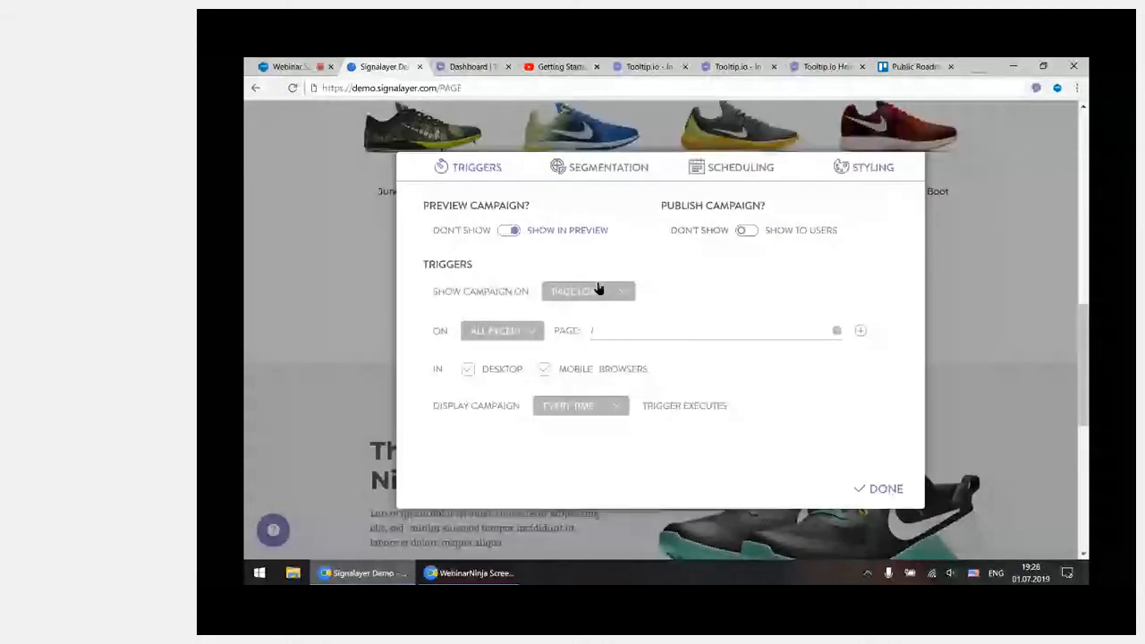
click(508, 331)
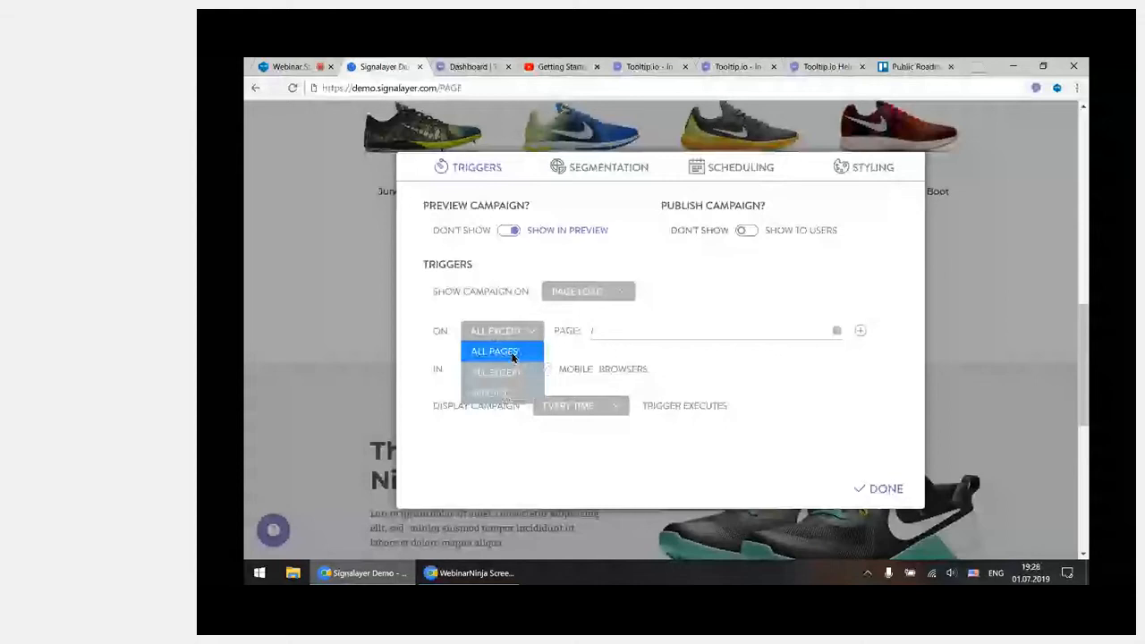
click(511, 356)
click(492, 393)
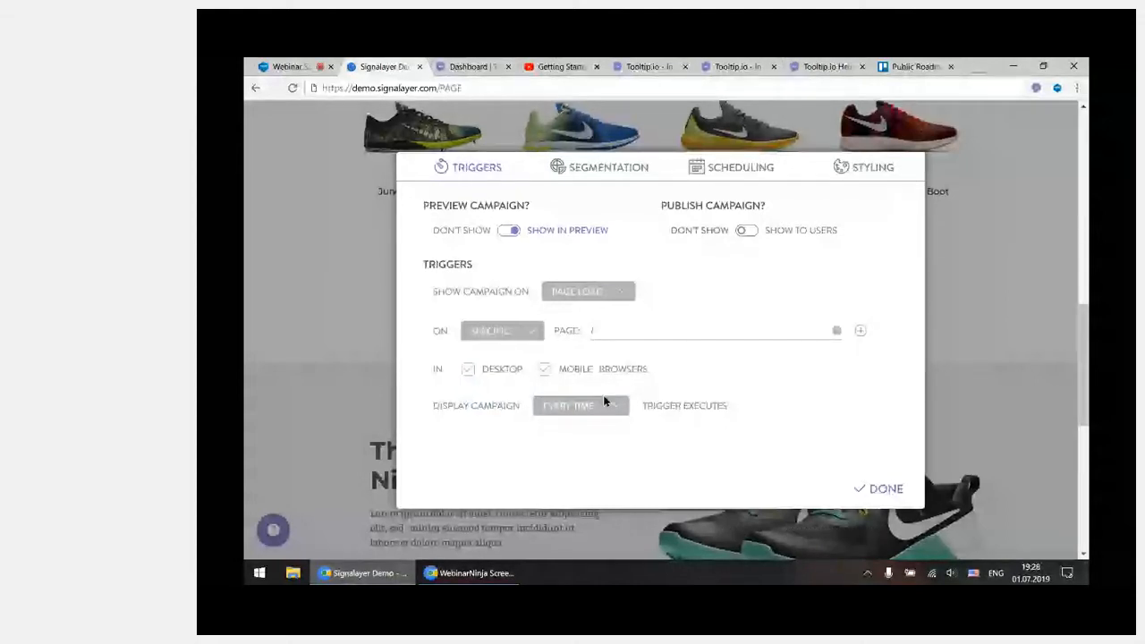
click(884, 489)
Save the campaign under the name POPUP
click(747, 496)
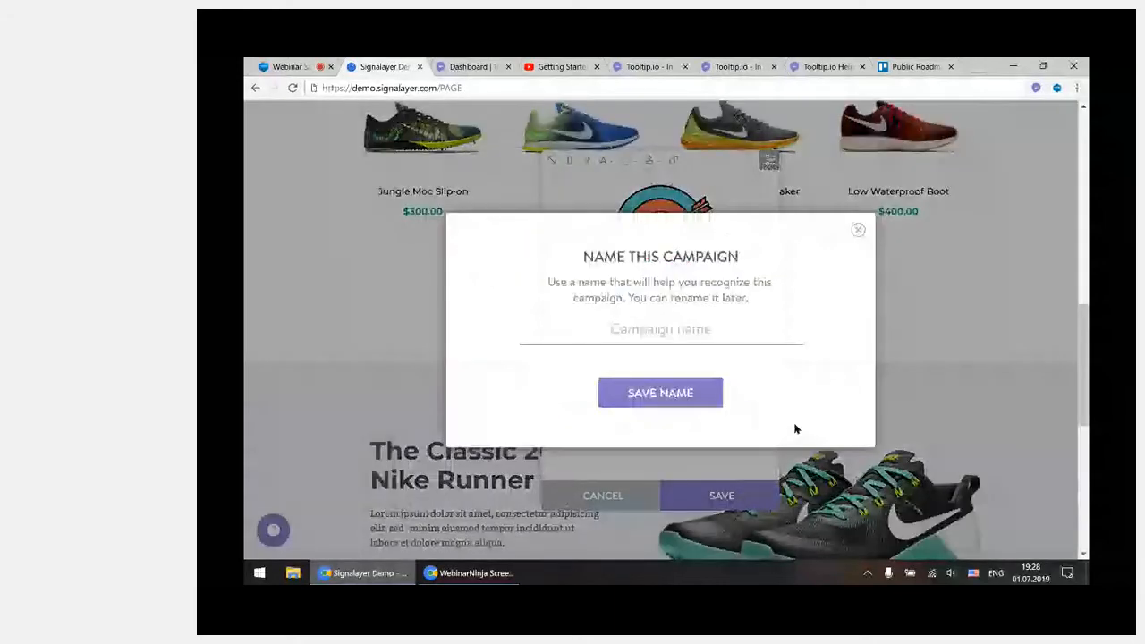
click(714, 339)
text(P)
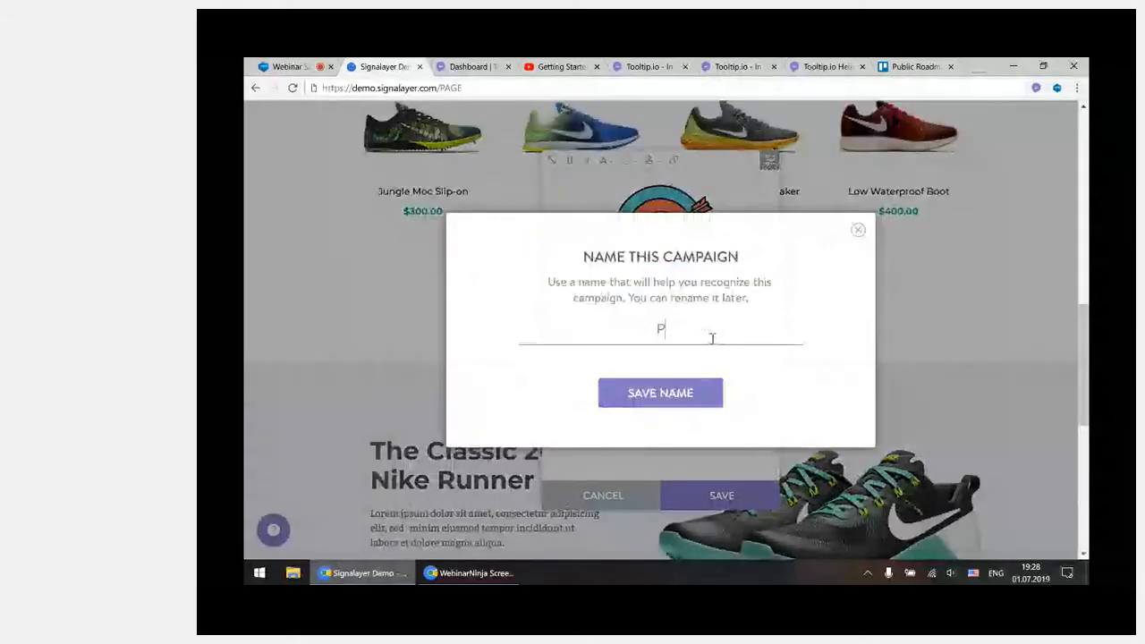
text(OPUP)
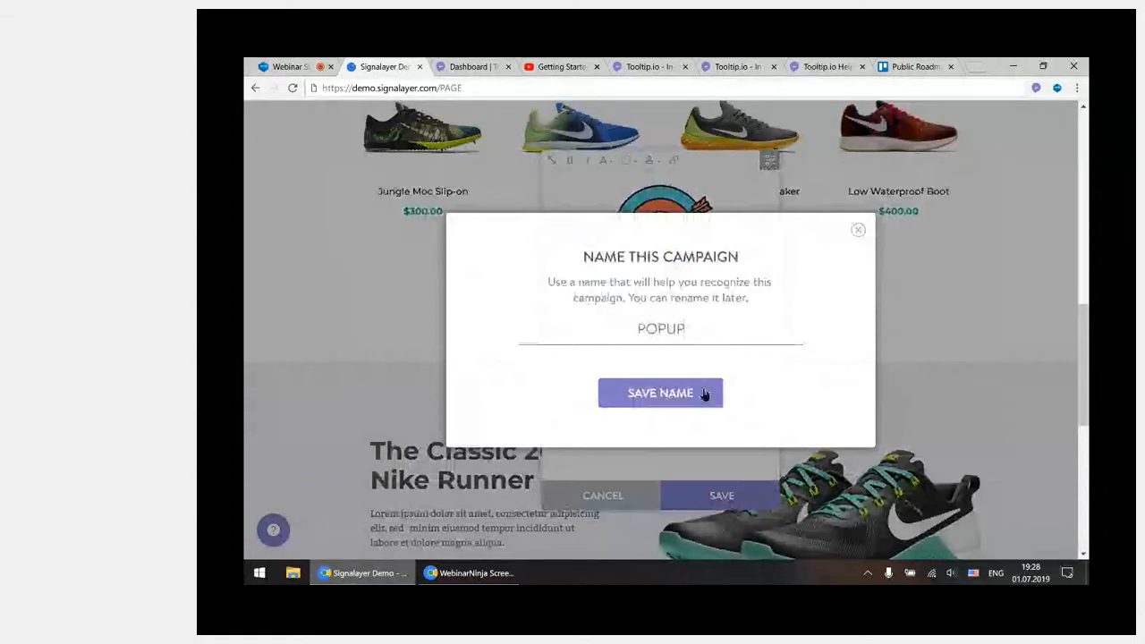
click(704, 395)
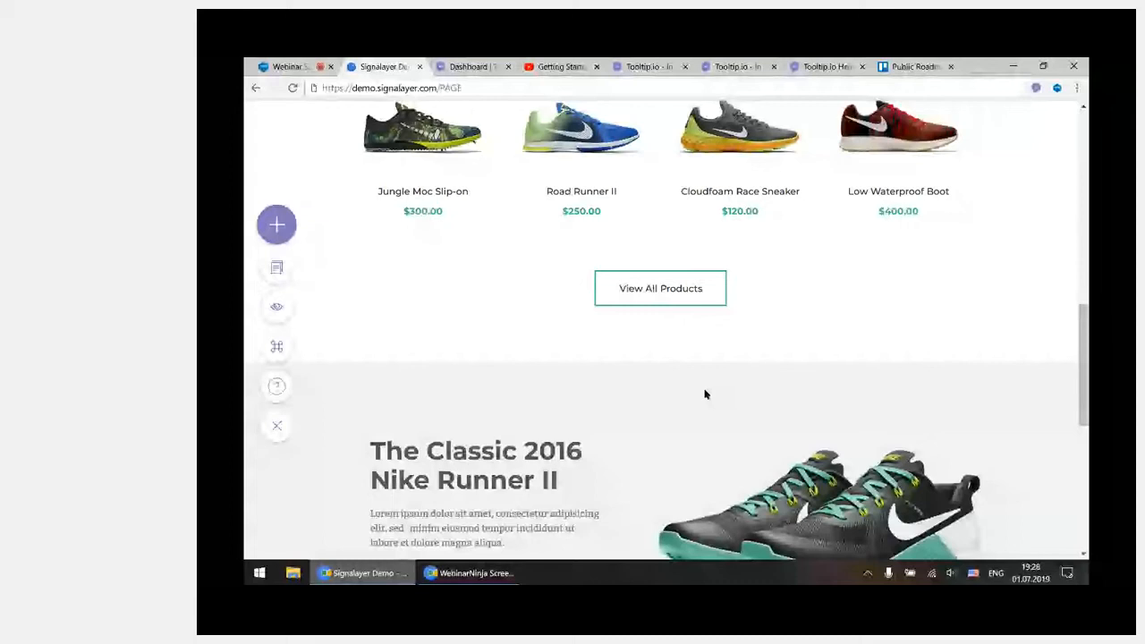
Preview the saved popup on the store page, dismiss it with its OK action, and leave preview mode
click(278, 309)
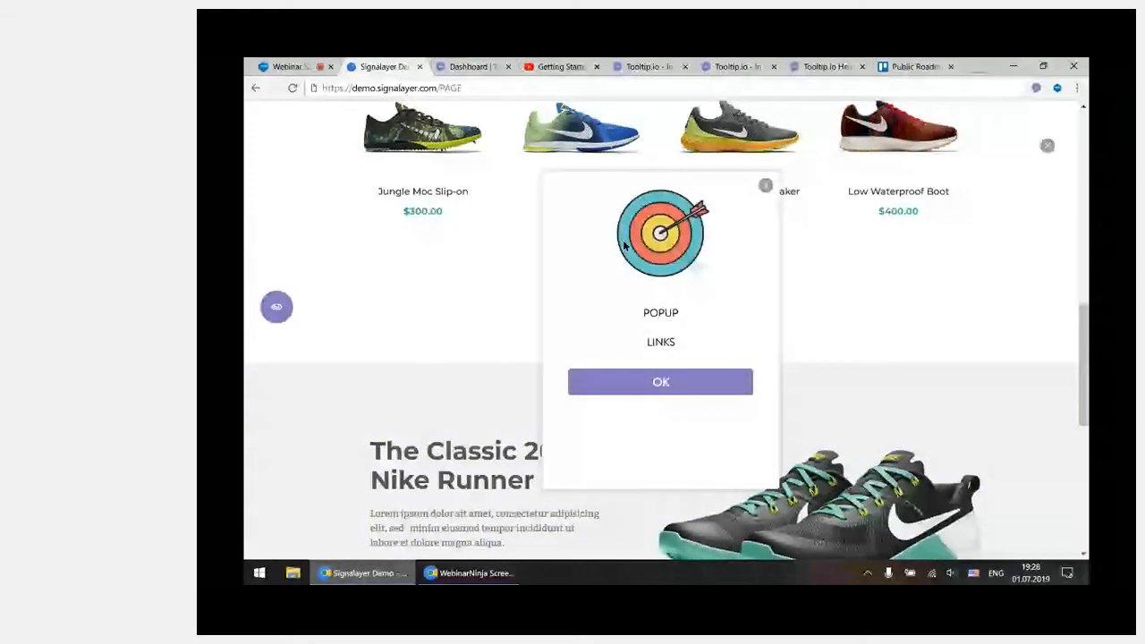
click(698, 390)
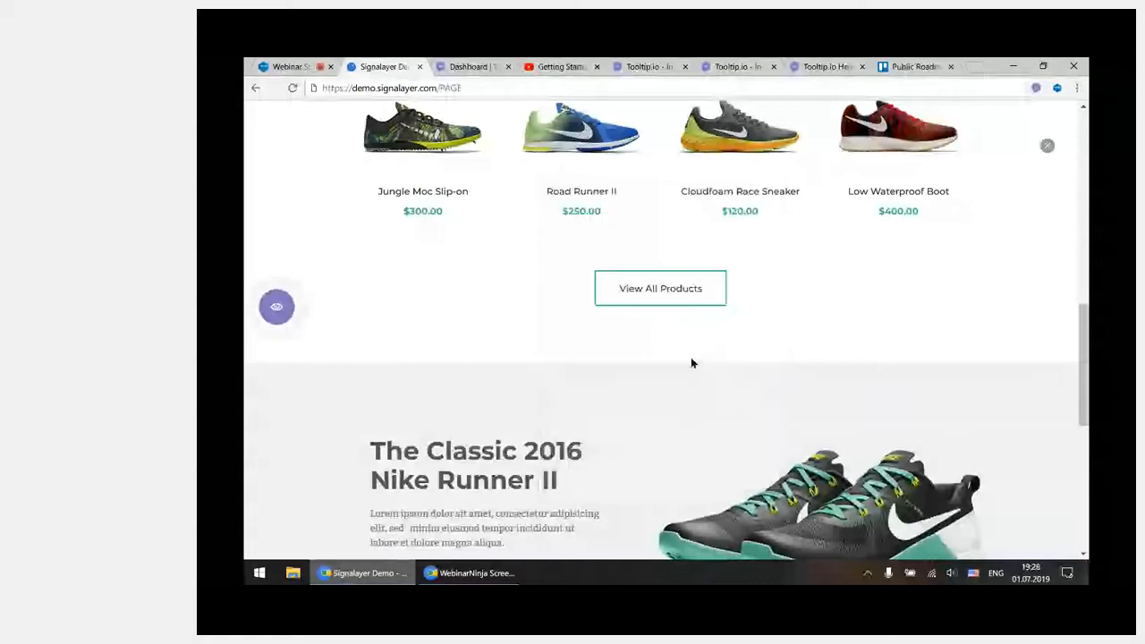
click(277, 310)
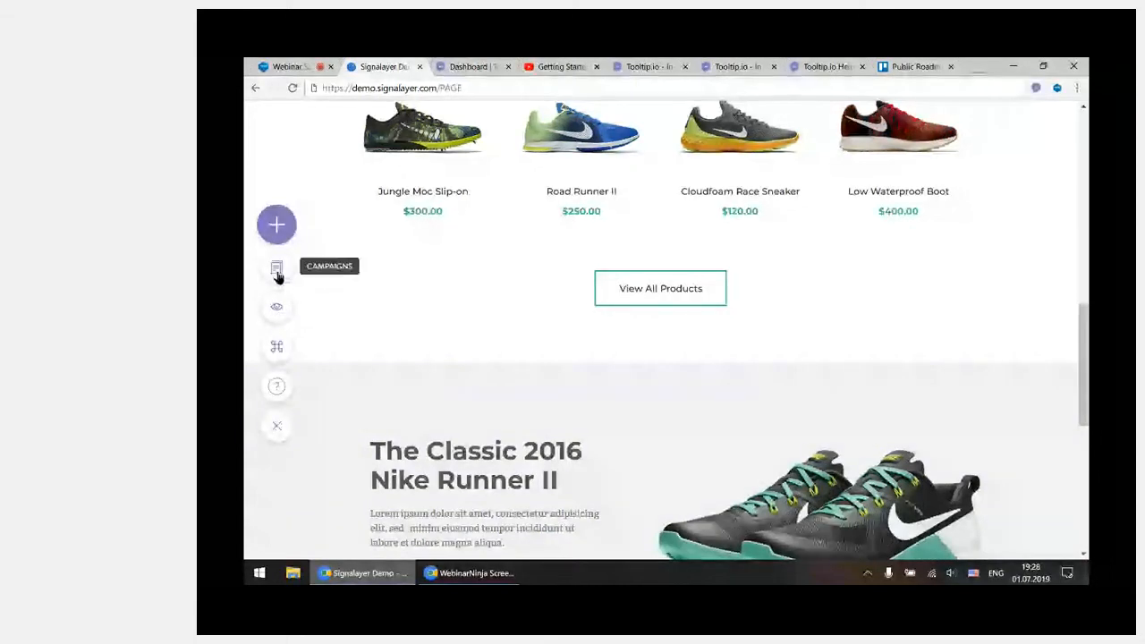
Review the Tooltip & Hotspot campaigns in the campaign list, including the active/archived filter and the edit, copy and archive options
click(279, 270)
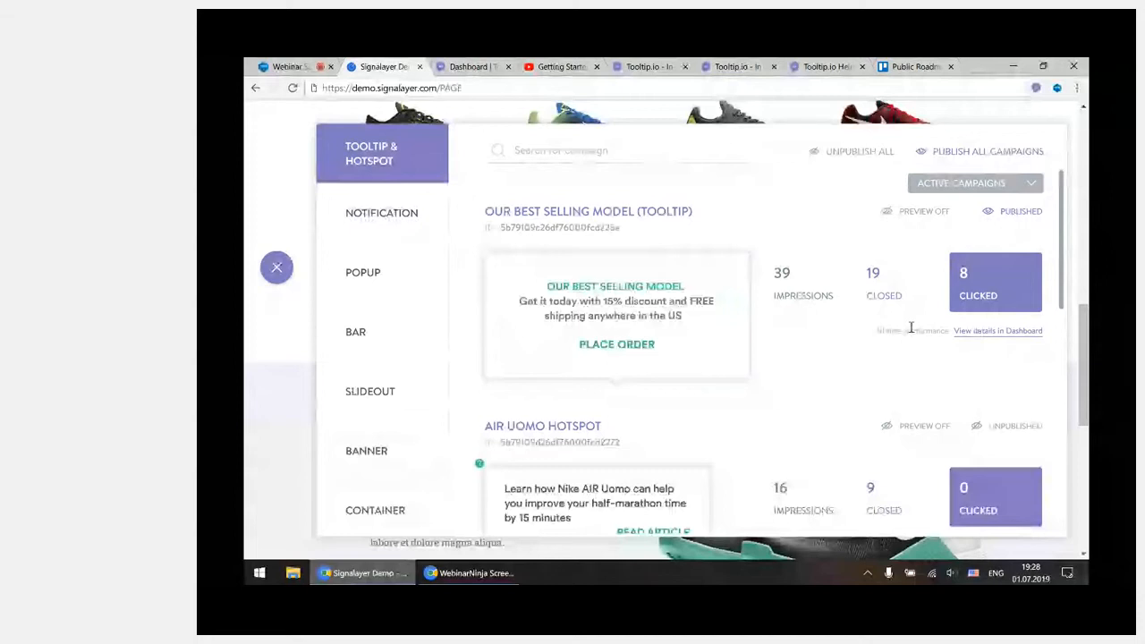
scroll(911, 328, down, 5)
scroll(912, 332, up, 5)
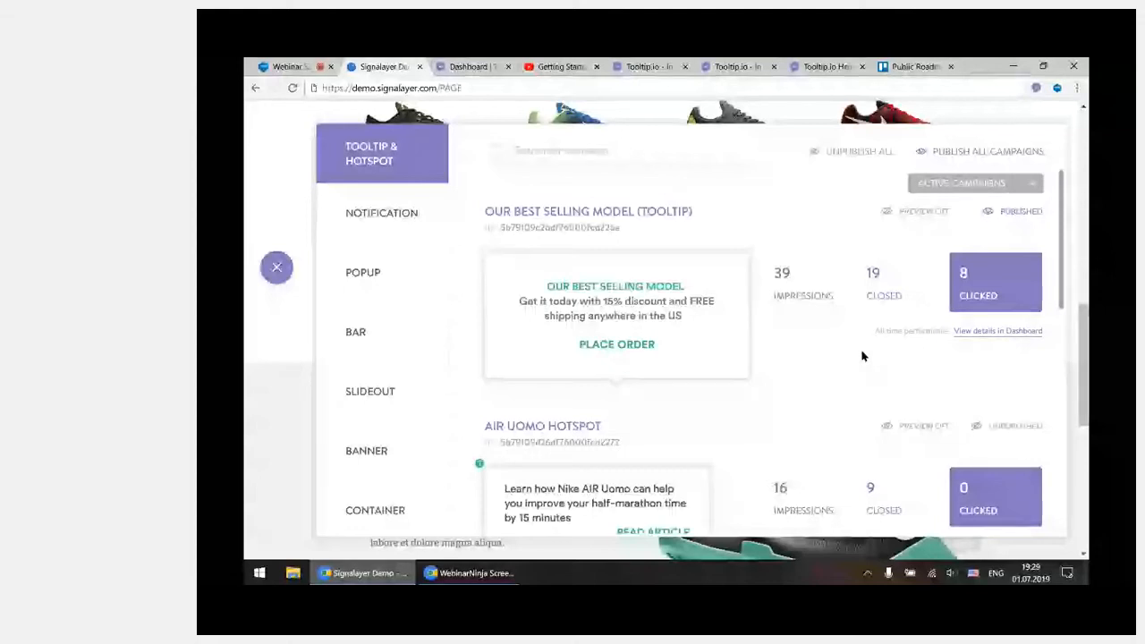
mouse_move(614, 342)
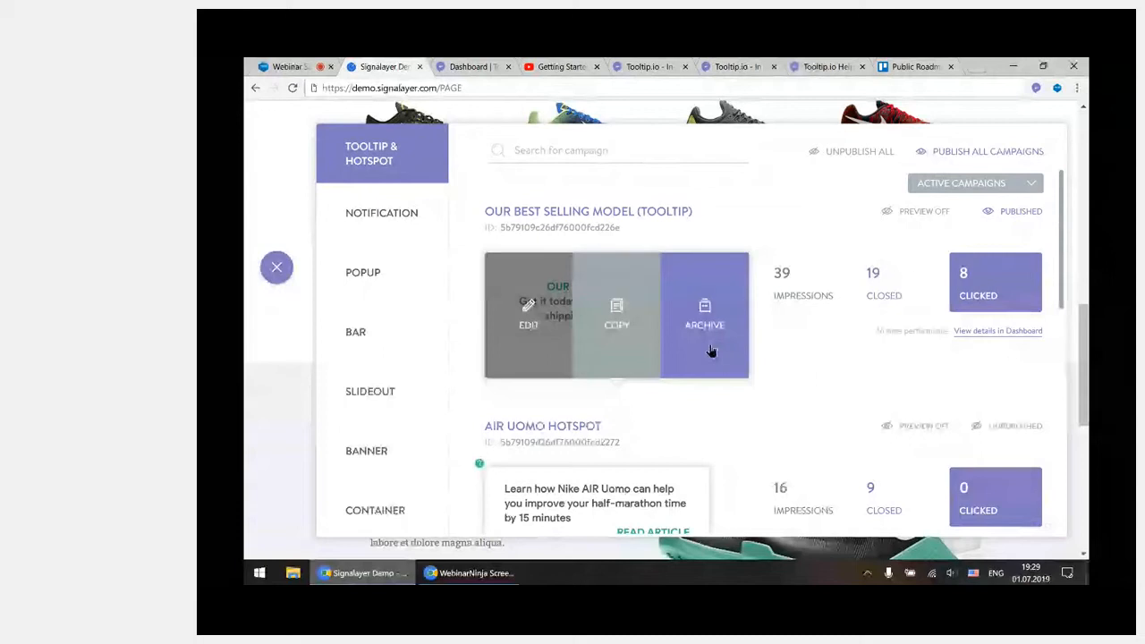
click(980, 188)
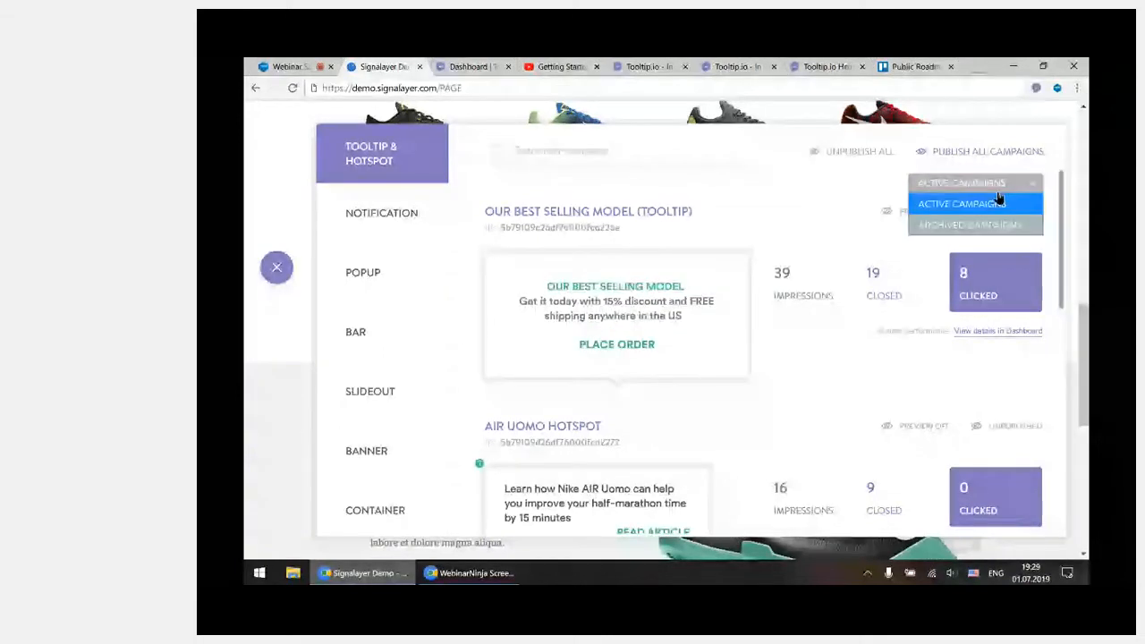
click(995, 197)
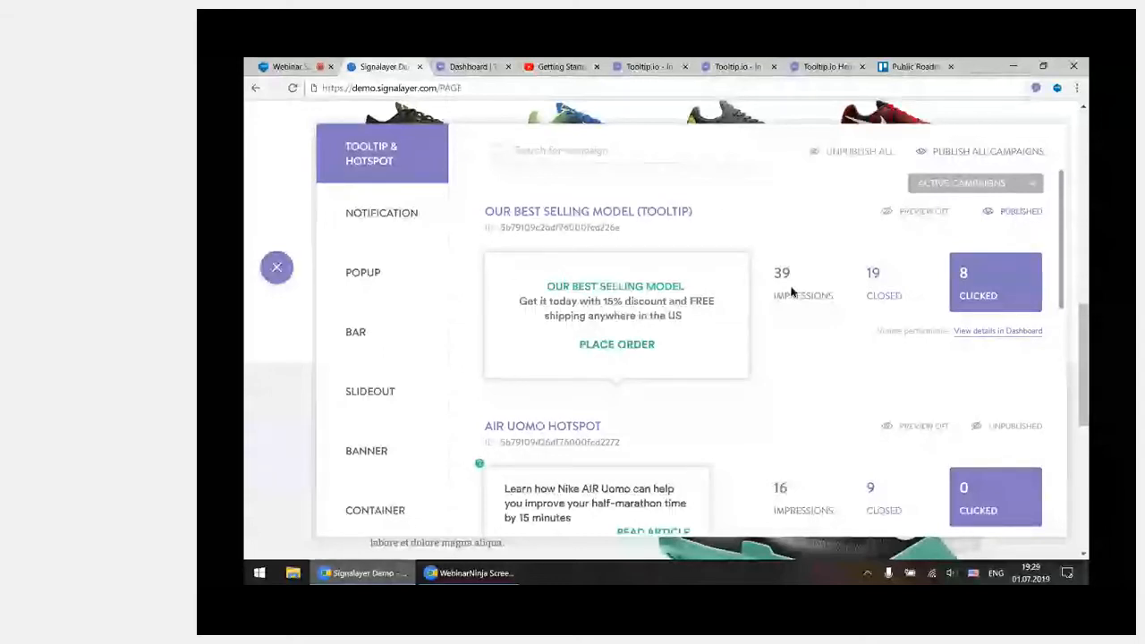
mouse_move(641, 319)
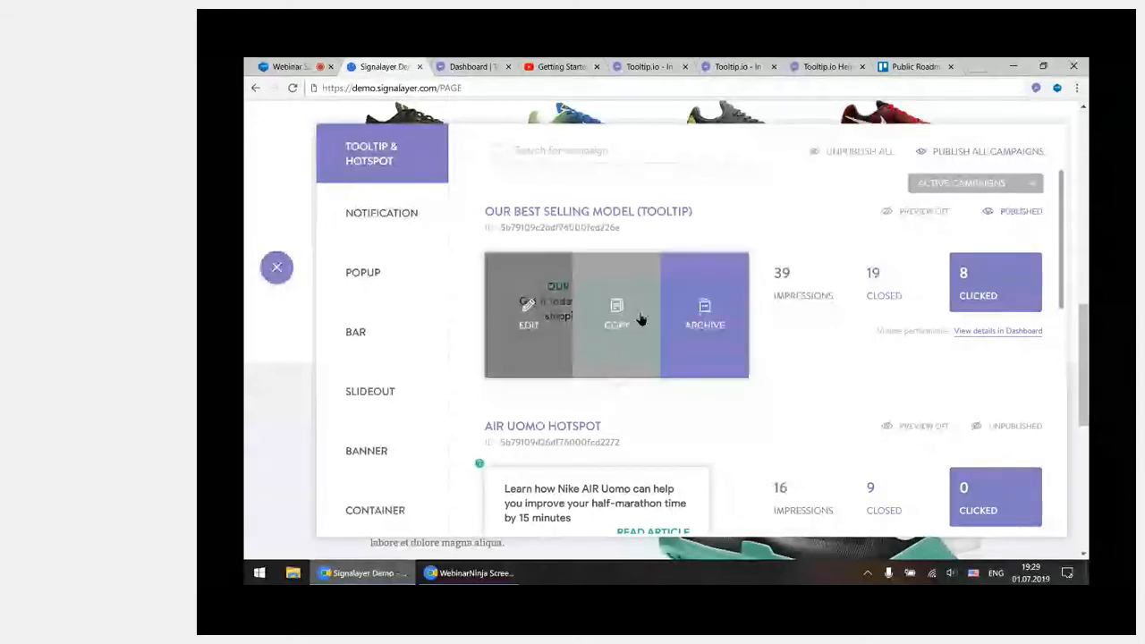
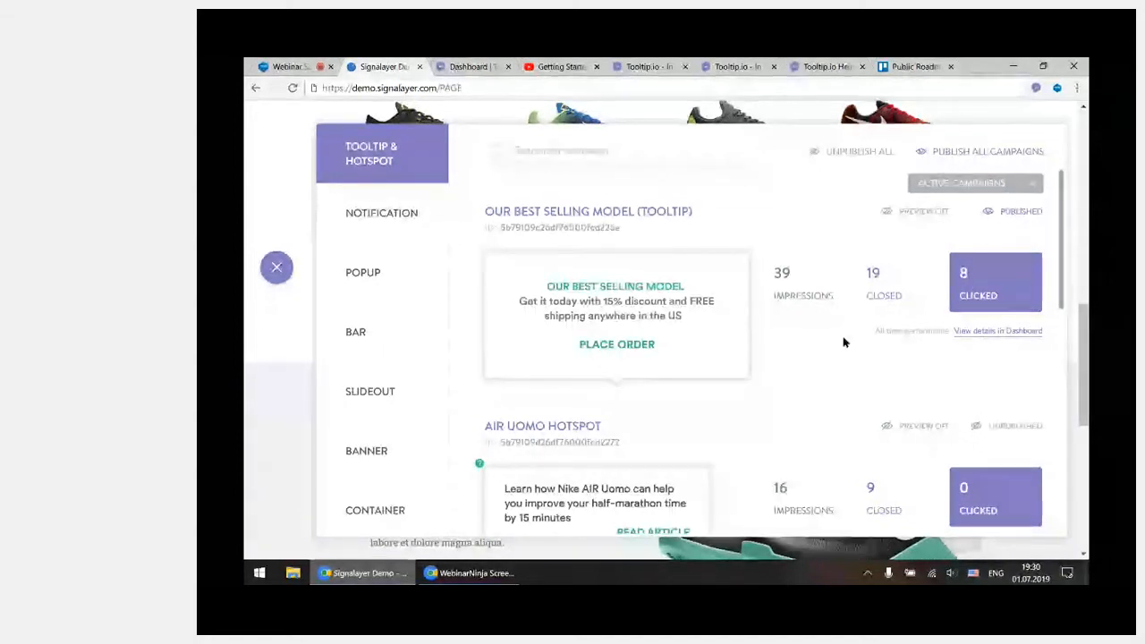
Examine the campaign search, the publish-all option and the listed Tooltip & Hotspot campaigns, and close the campaign list
mouse_move(665, 339)
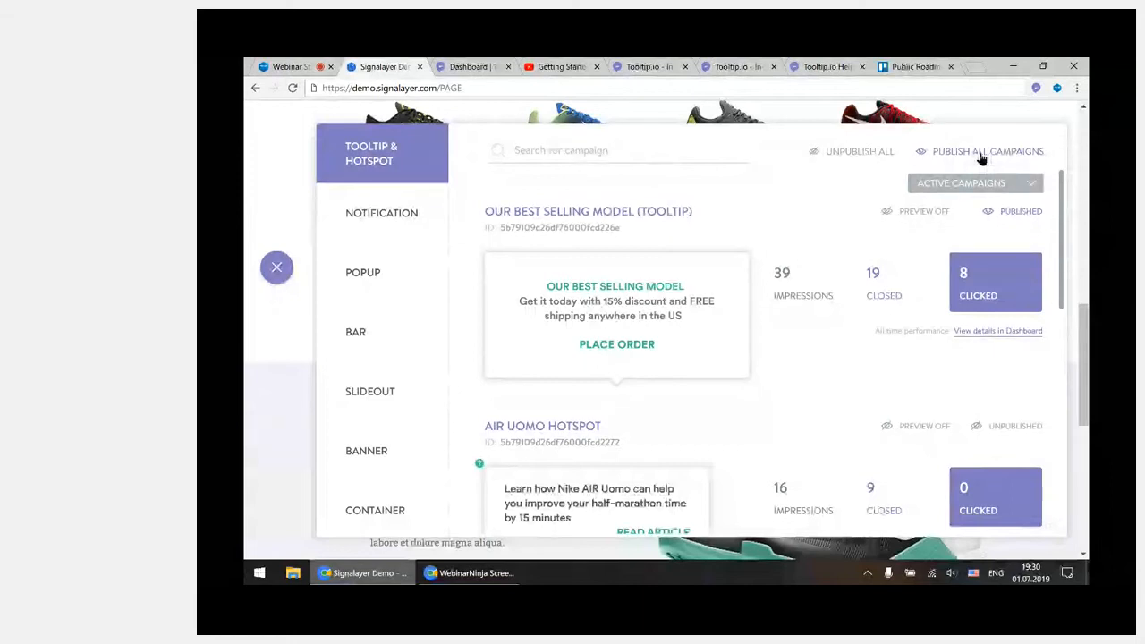
click(633, 149)
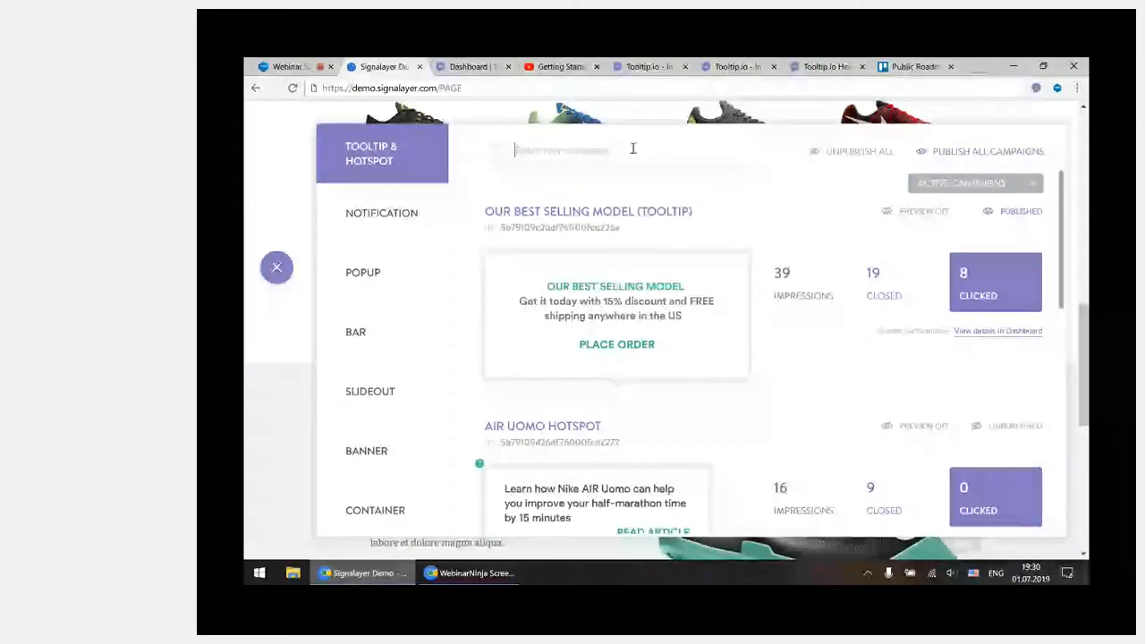
mouse_move(579, 212)
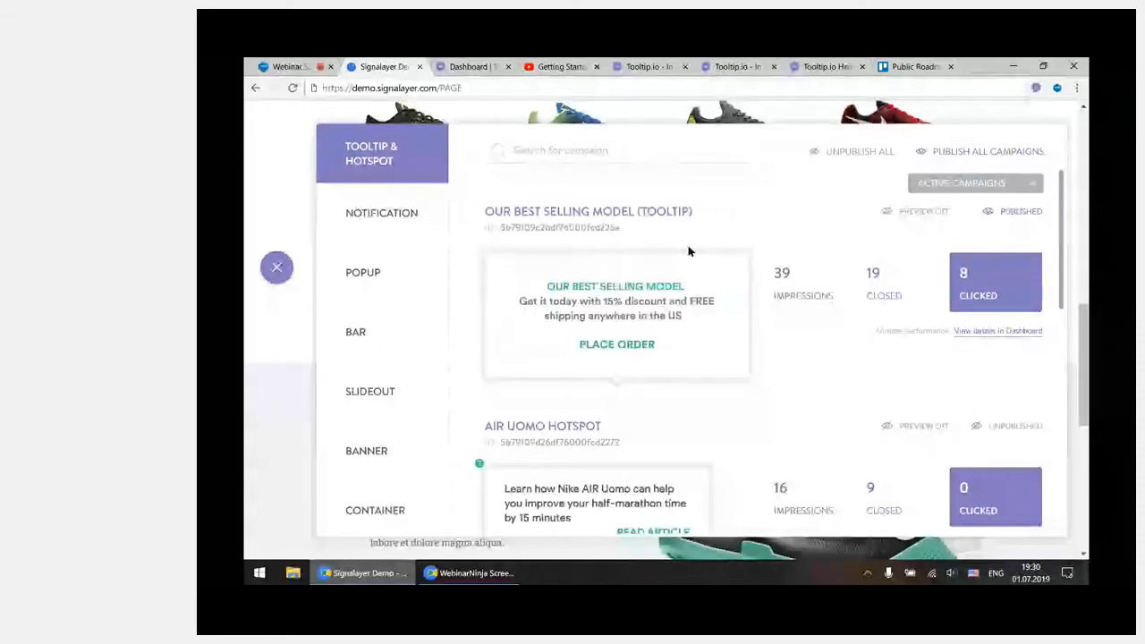
scroll(765, 464, down, 2)
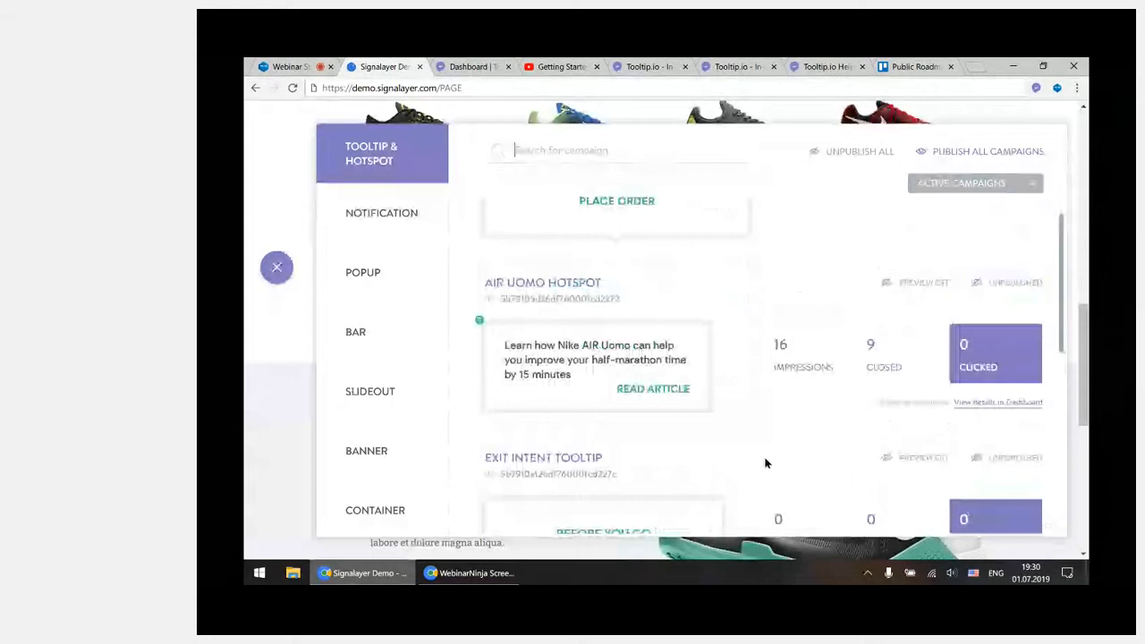
scroll(765, 463, up, 2)
scroll(765, 439, up, 4)
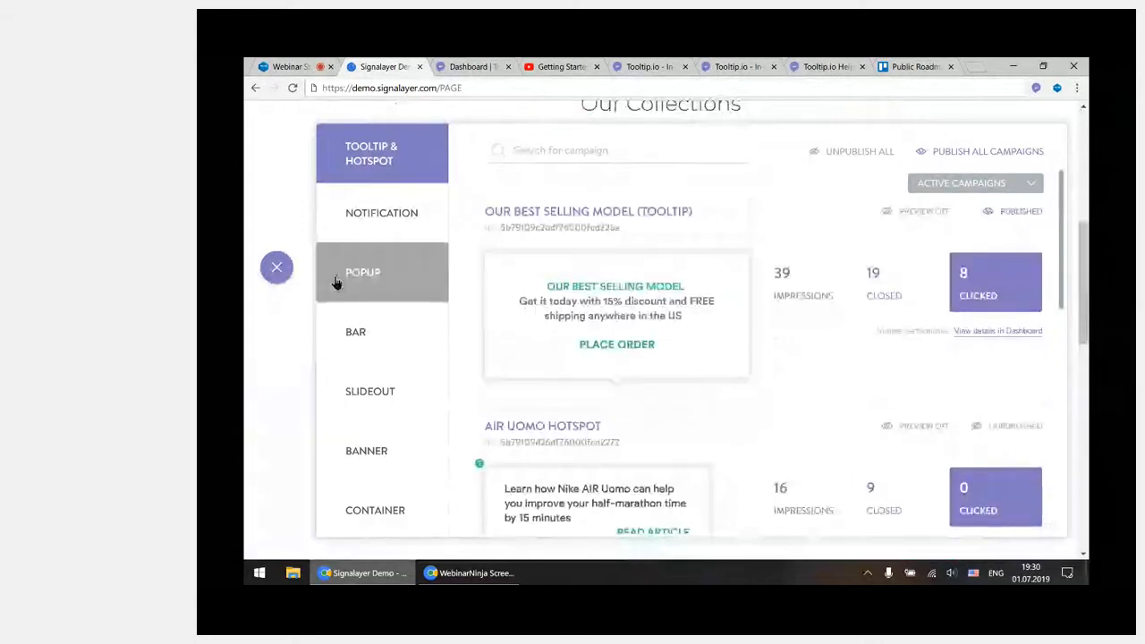
click(280, 273)
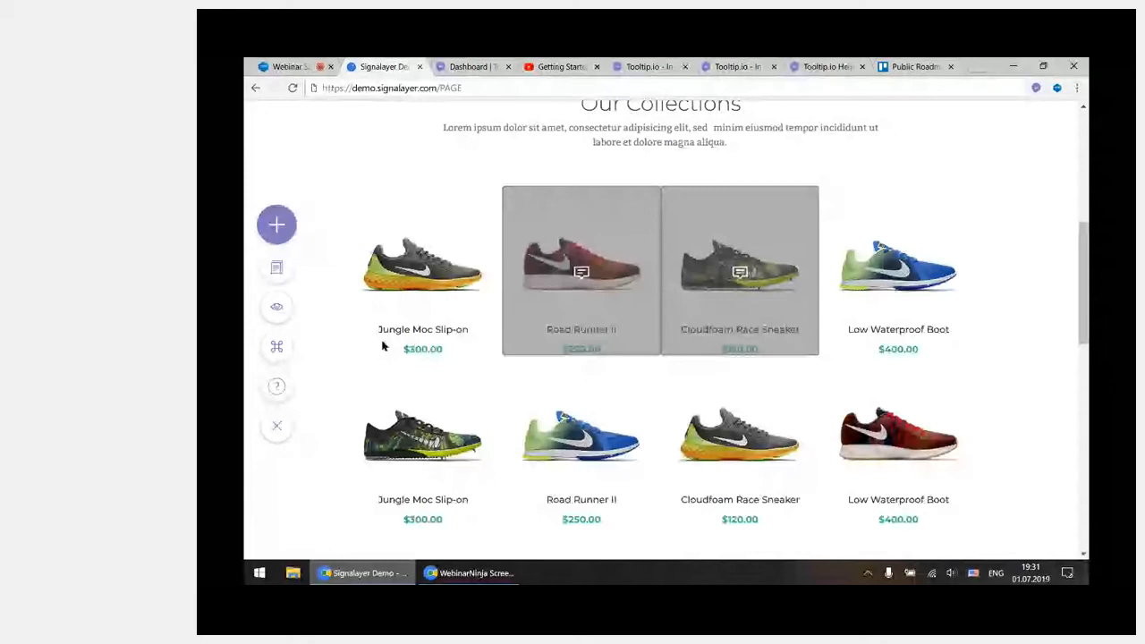
Show the Tooltip player installation code, highlight the whole script, and close the installation dialog
click(278, 347)
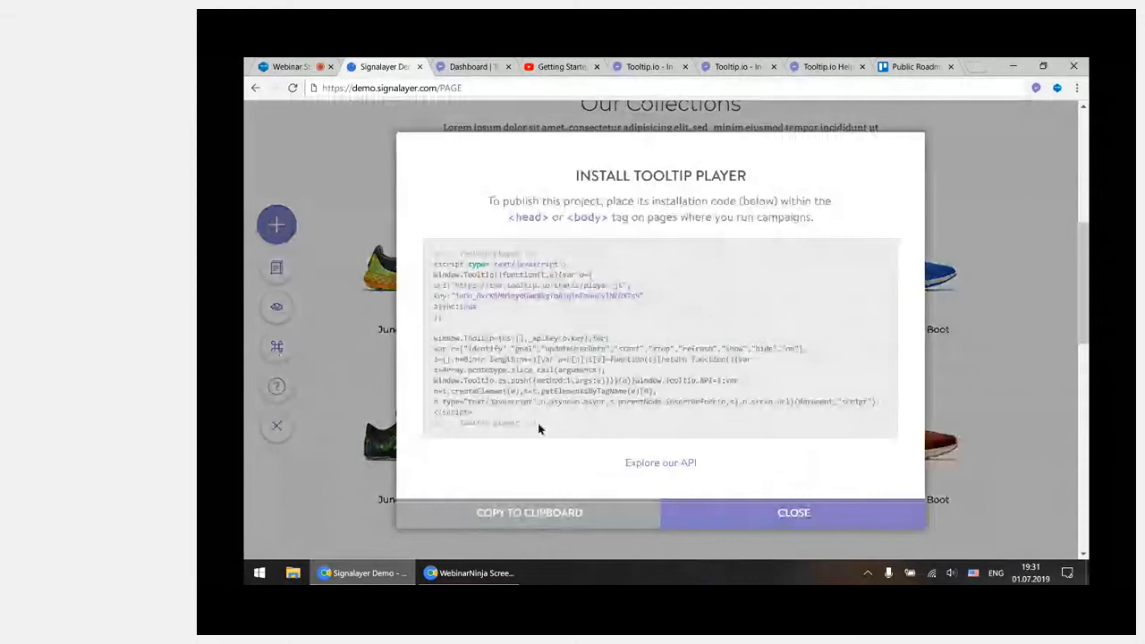
drag(539, 428, 426, 254)
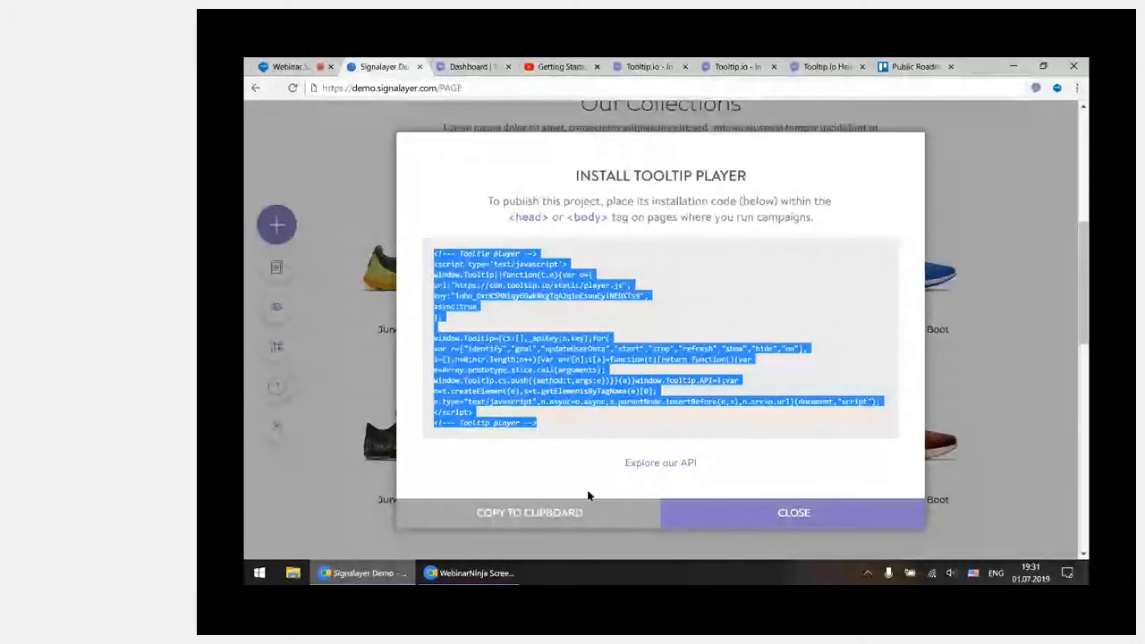
click(850, 517)
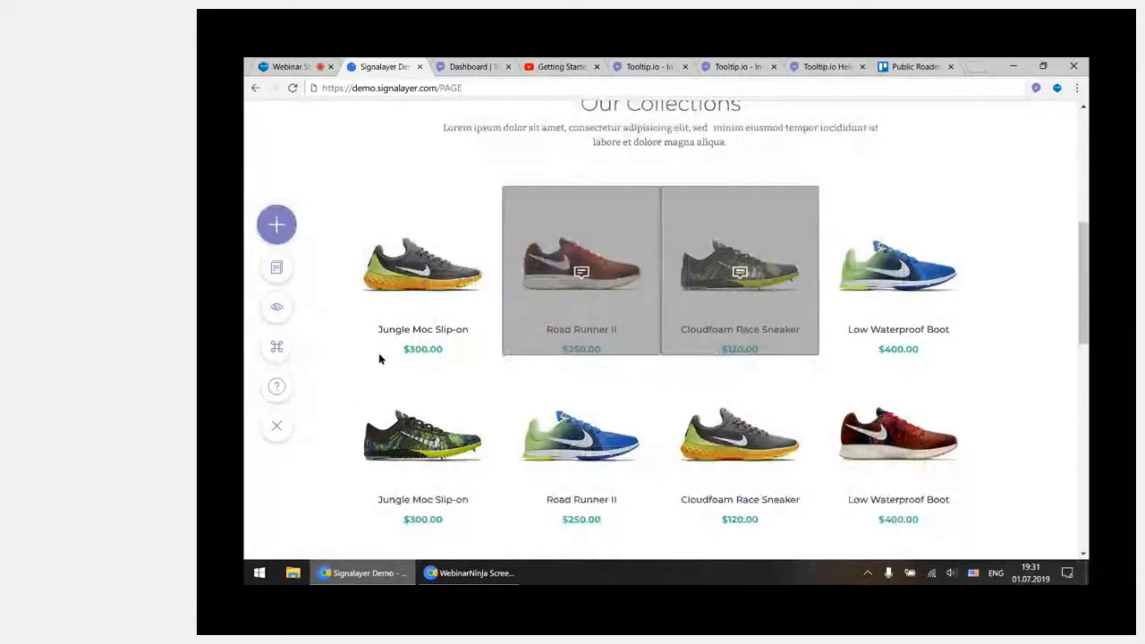
scroll(377, 371, up, 2)
scroll(377, 375, down, 2)
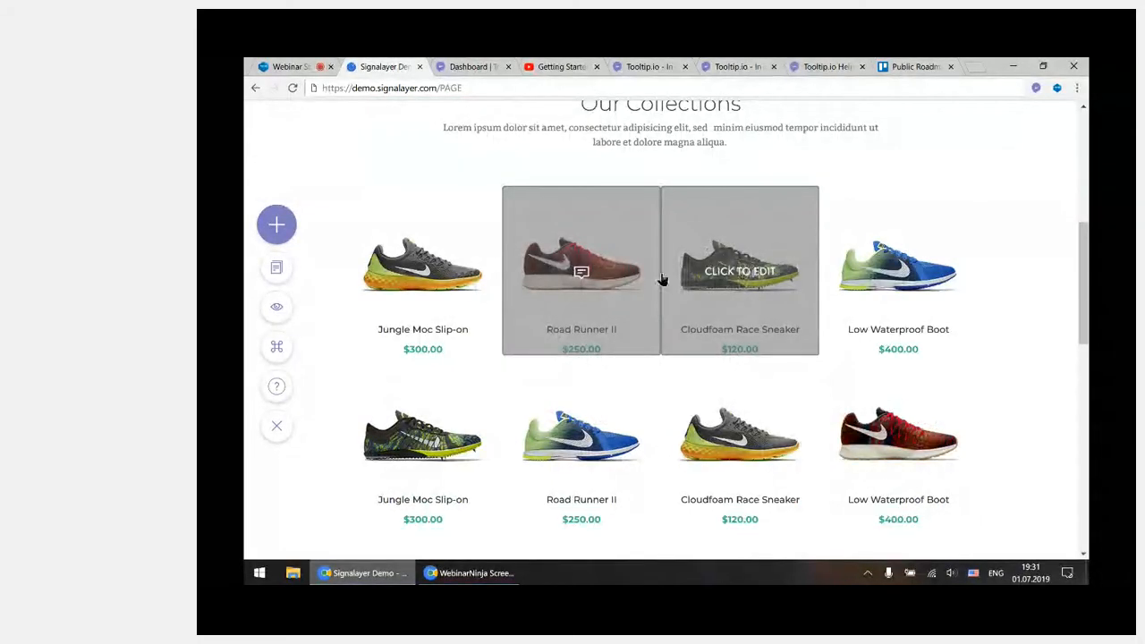
Open the Help Center and look through its suggested articles, use cases and demo option
click(276, 393)
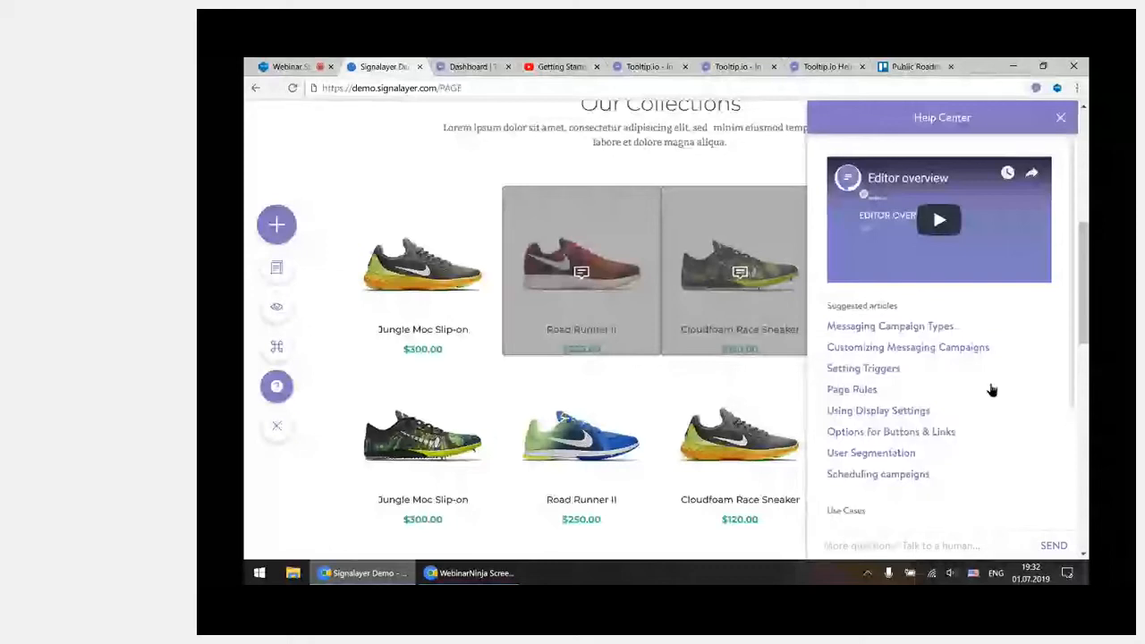
scroll(992, 390, down, 2)
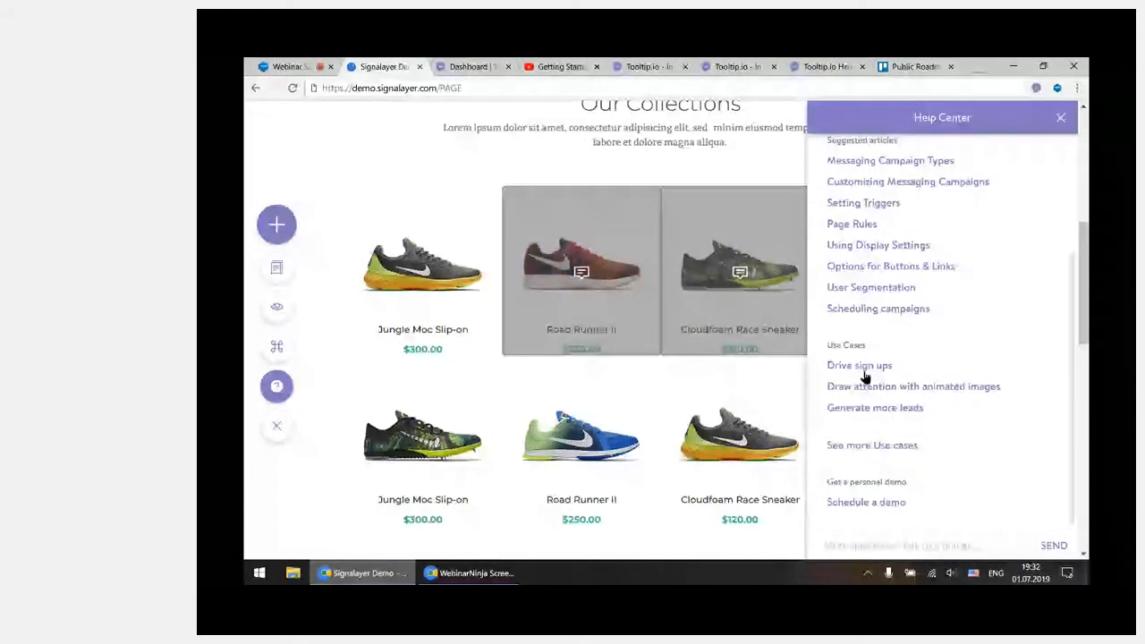
scroll(947, 383, up, 1)
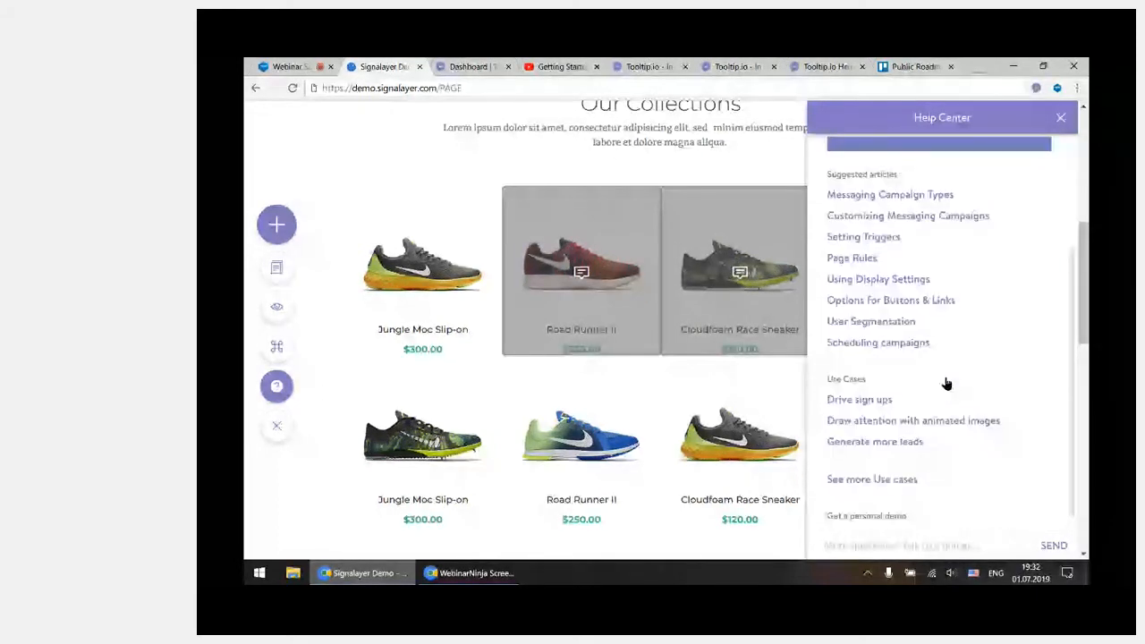
scroll(947, 383, up, 3)
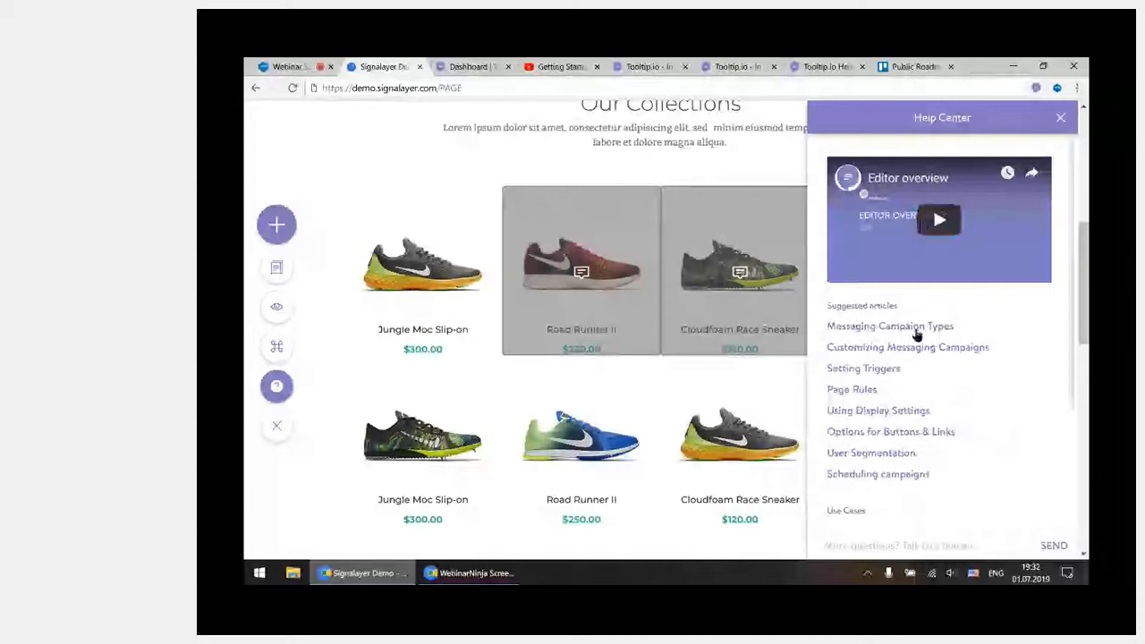
Open the Messaging Campaign Types help article and look over its video and the descriptions of each campaign type
click(916, 327)
scroll(1016, 314, down, 5)
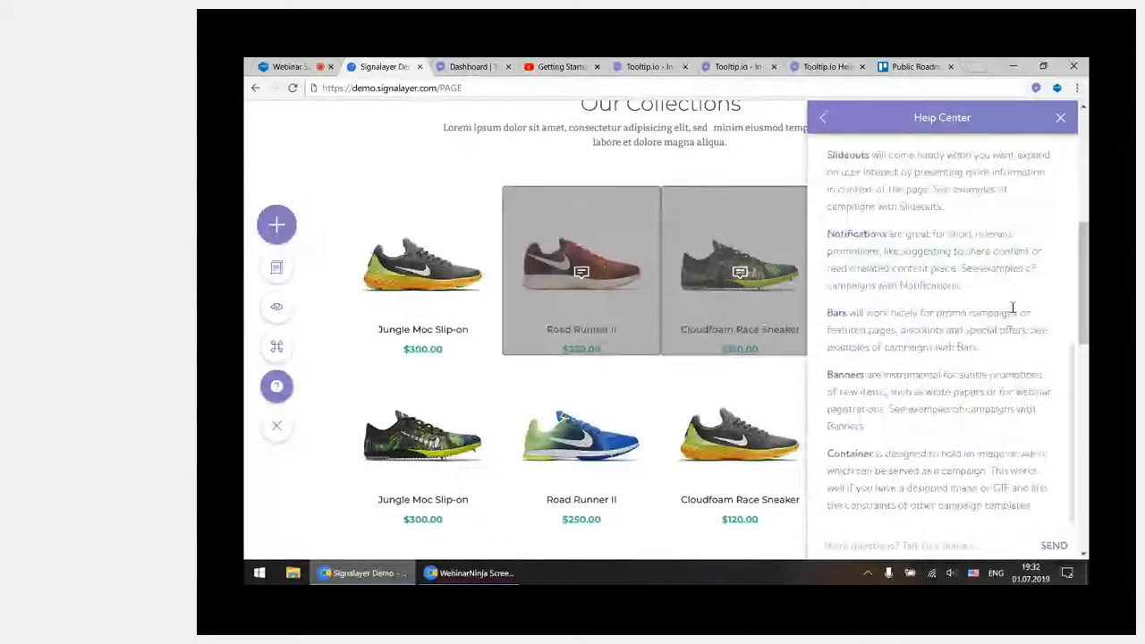
scroll(1013, 308, up, 5)
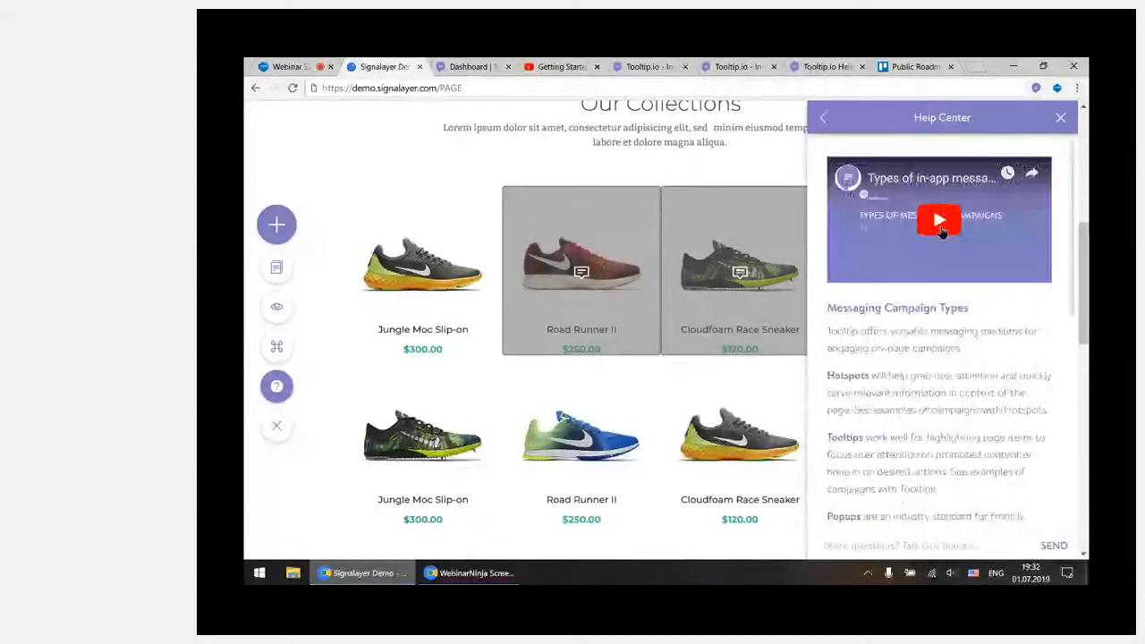
scroll(941, 231, down, 5)
scroll(941, 232, up, 5)
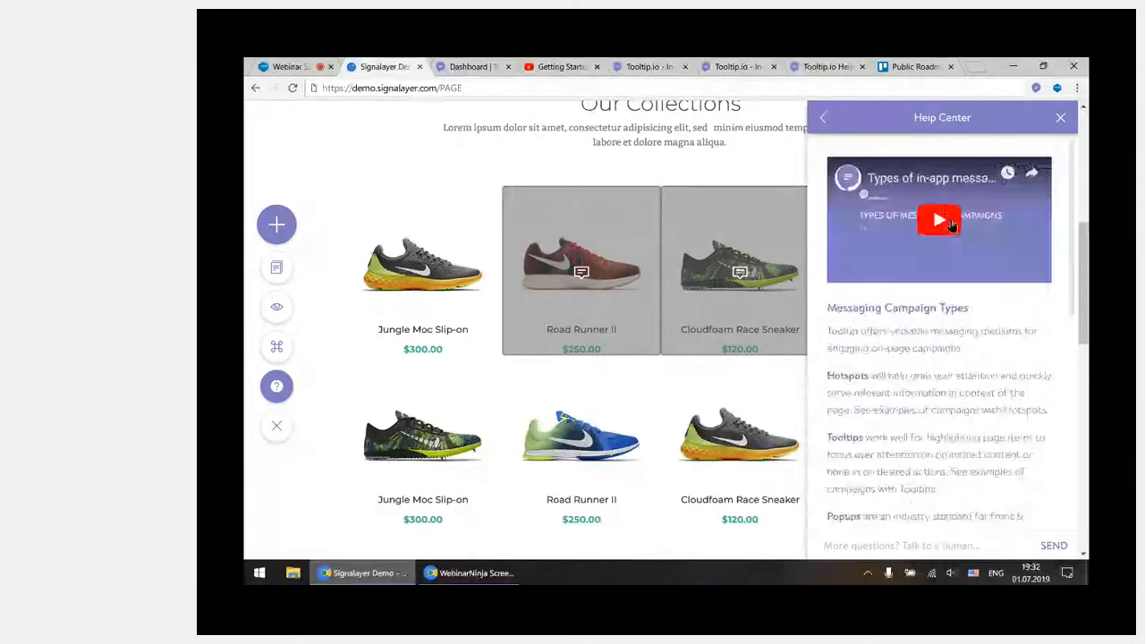
scroll(945, 268, down, 5)
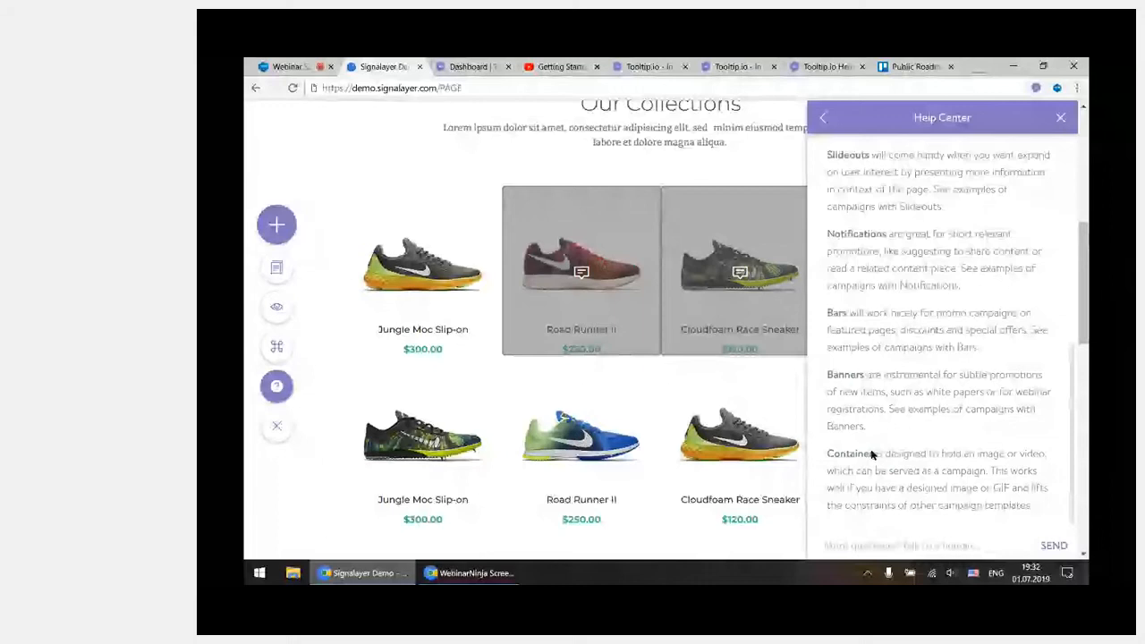
Show the support chat for asking further questions, and close the help panel without sending a message
click(850, 547)
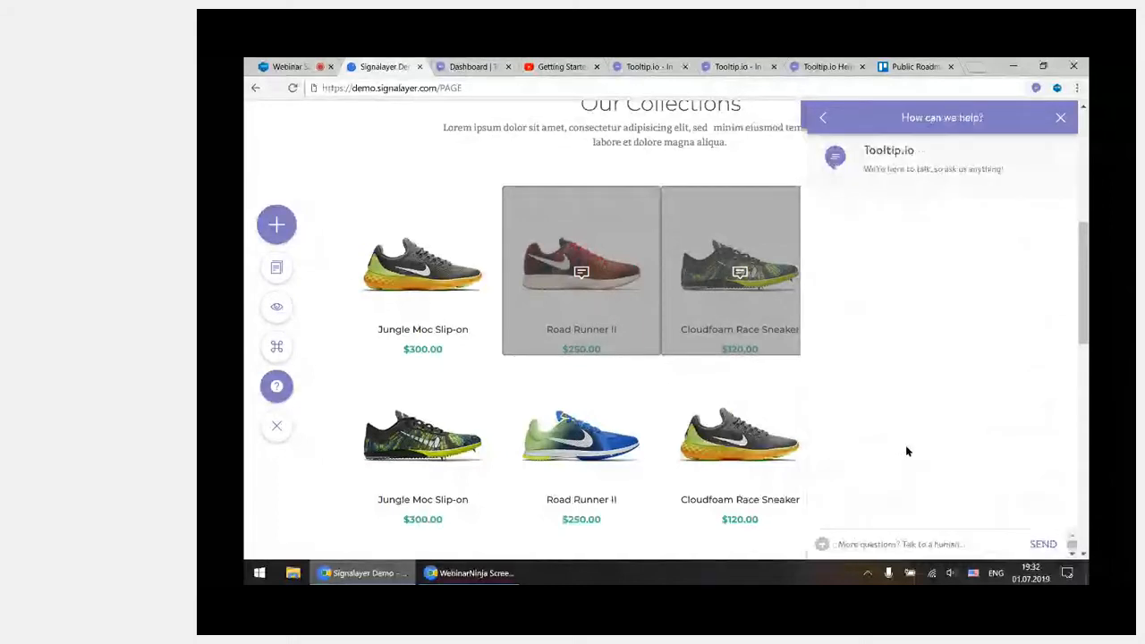
click(921, 544)
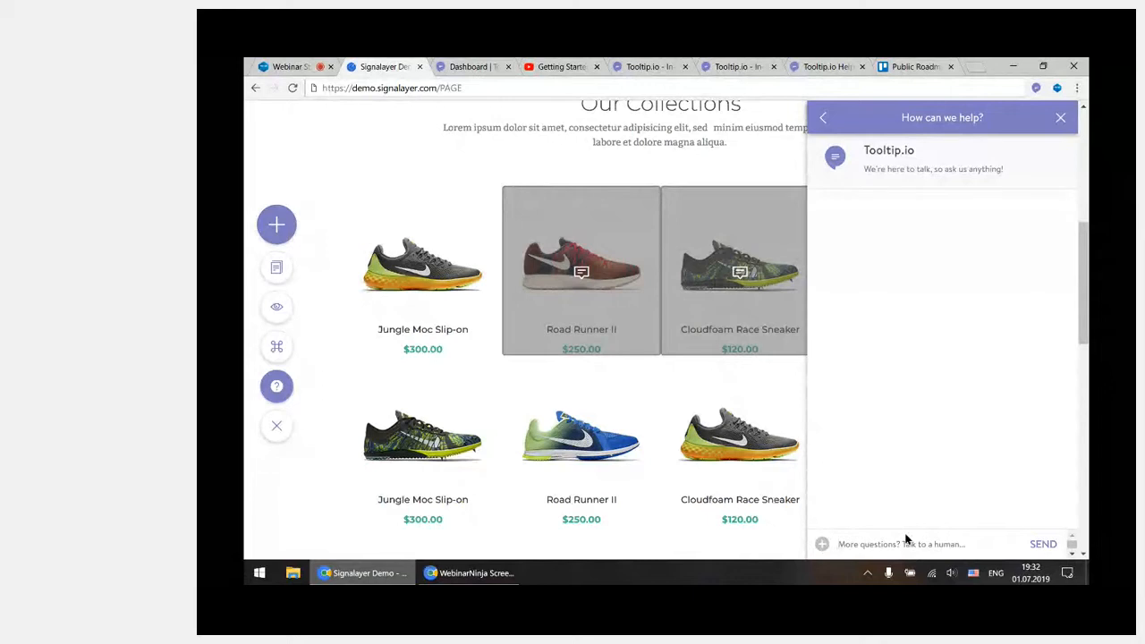
click(1060, 118)
Open the tooltip campaign attached to the Road Runner II product for editing
scroll(674, 275, up, 1)
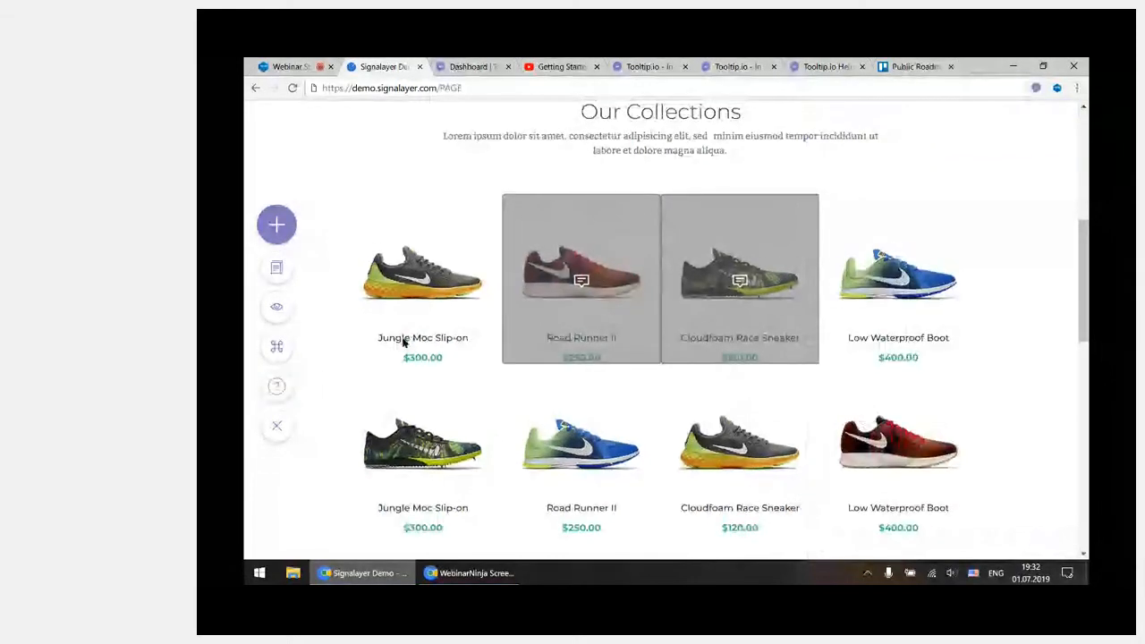
scroll(403, 343, up, 5)
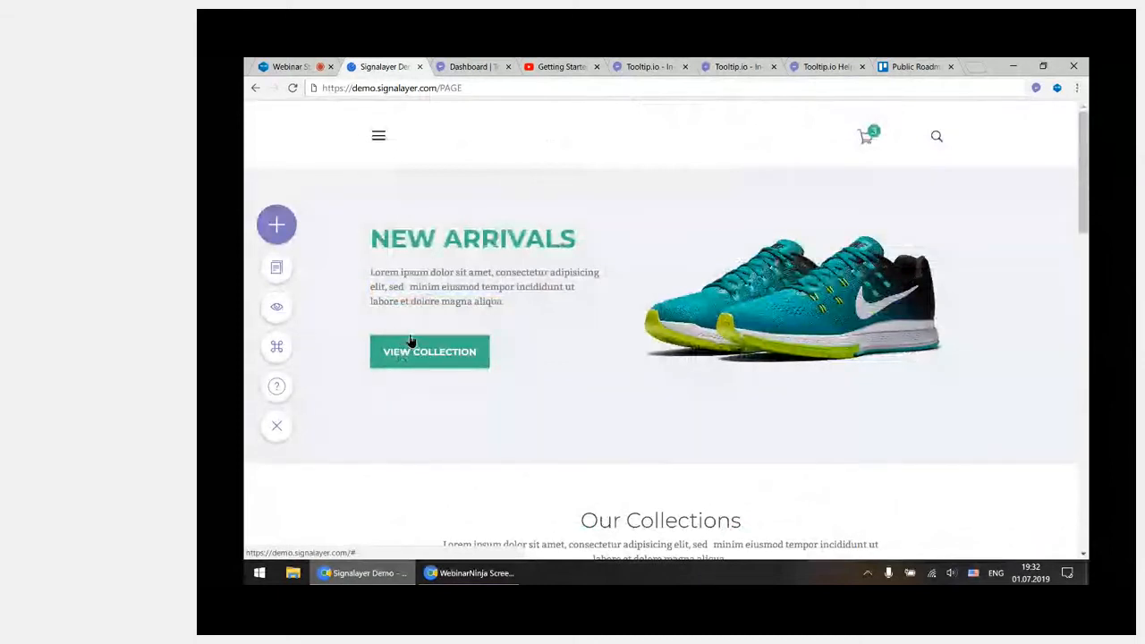
scroll(385, 305, down, 2)
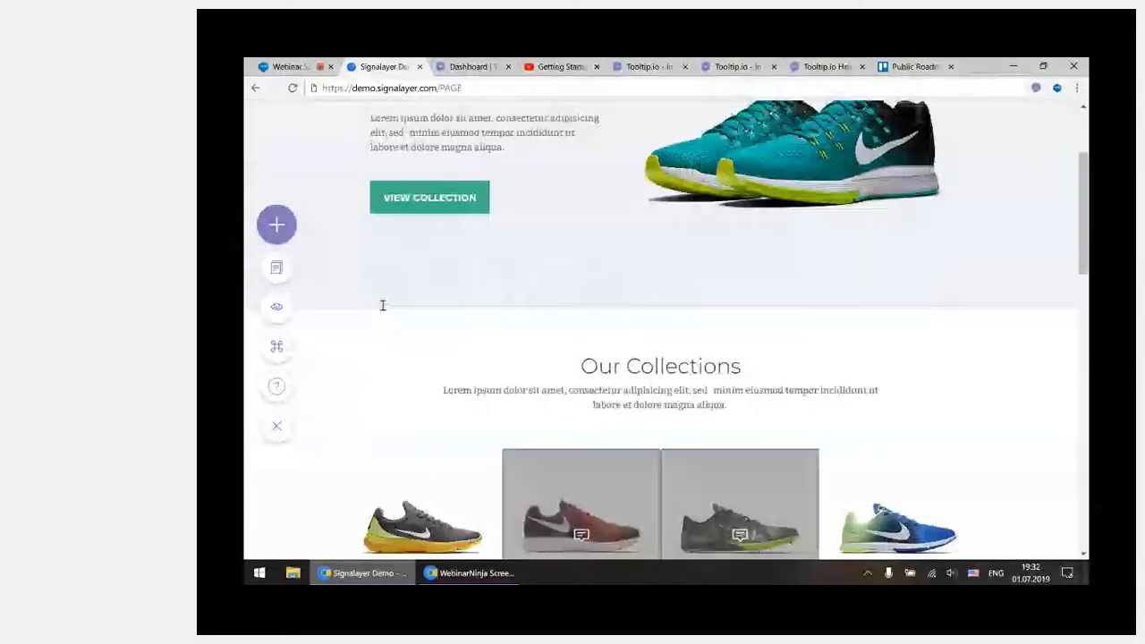
scroll(383, 305, down, 2)
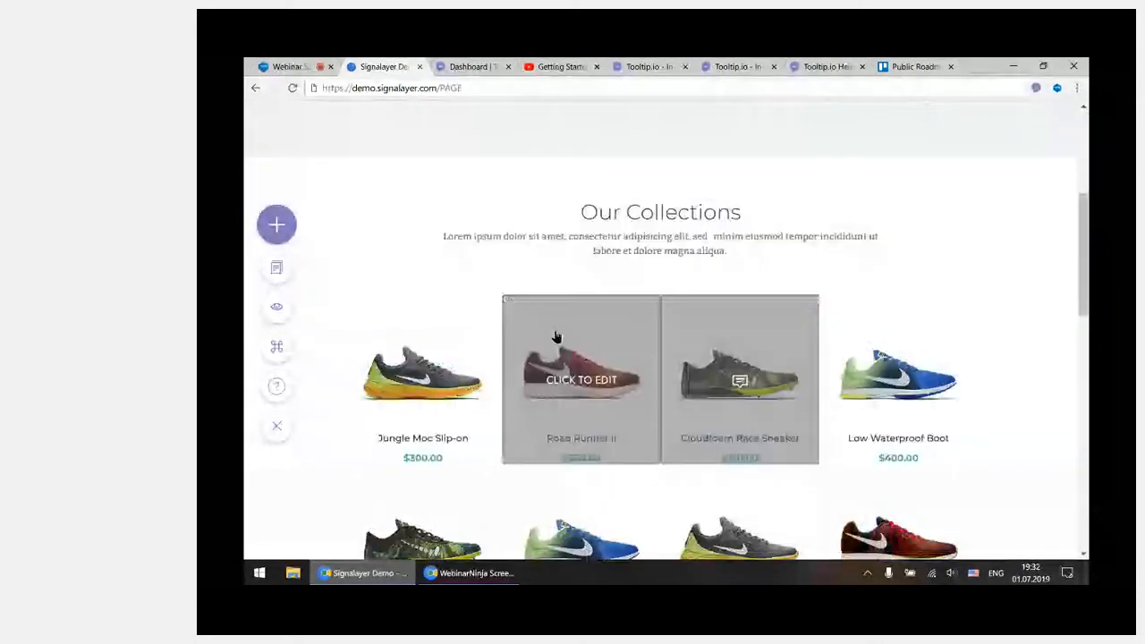
click(583, 386)
scroll(414, 347, up, 2)
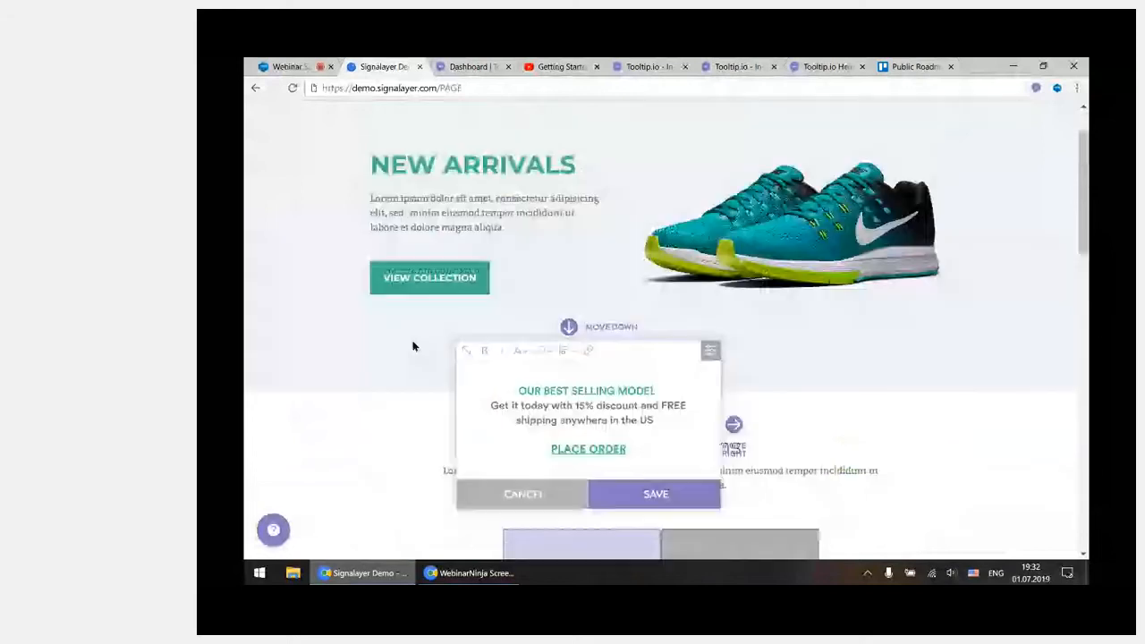
scroll(499, 405, down, 2)
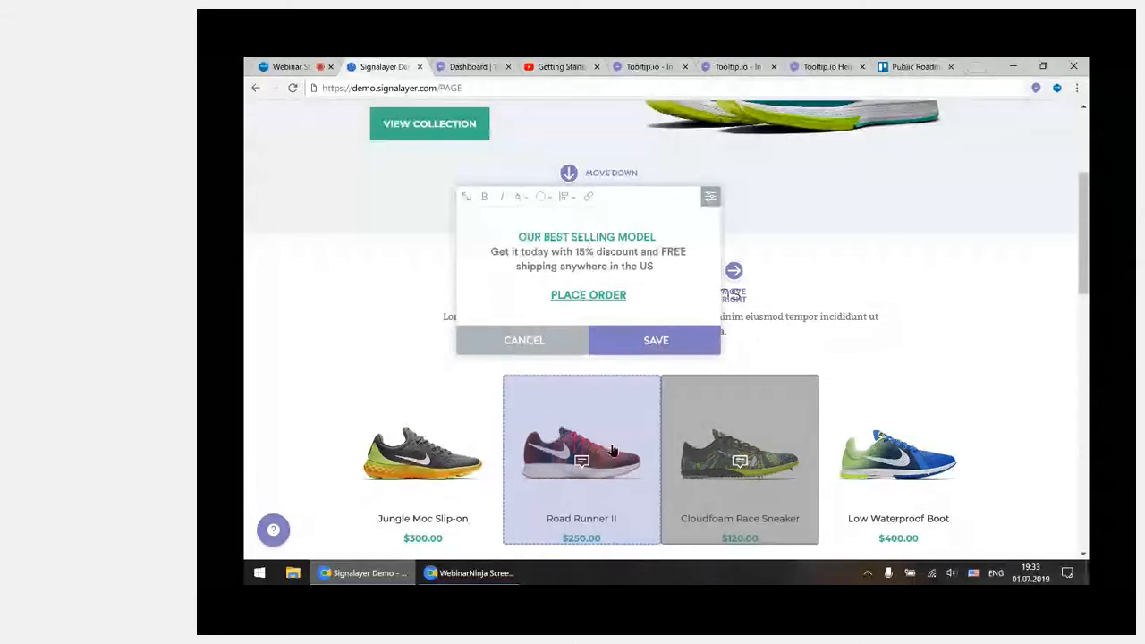
Set the best-selling-model tooltip to show in preview but not to users, and save the campaign
click(712, 199)
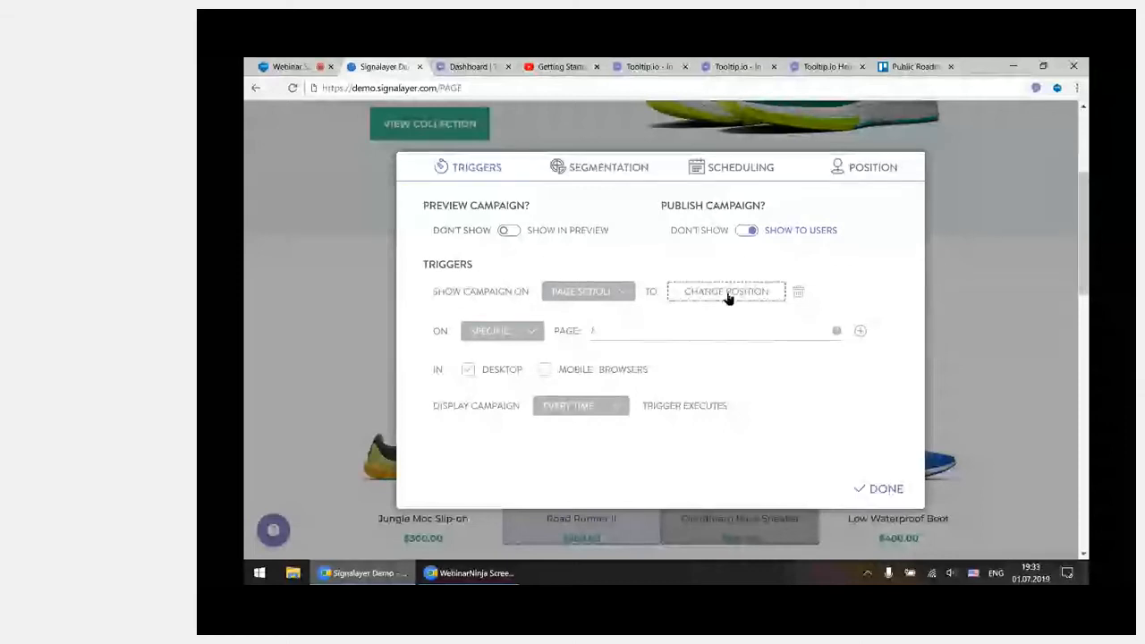
click(555, 238)
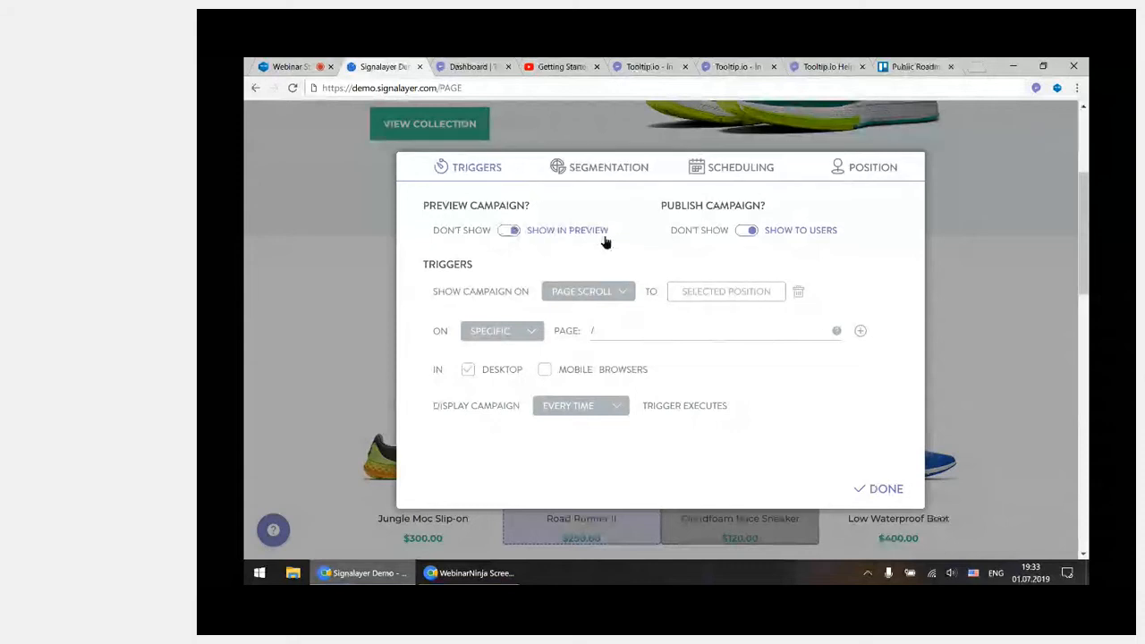
click(706, 235)
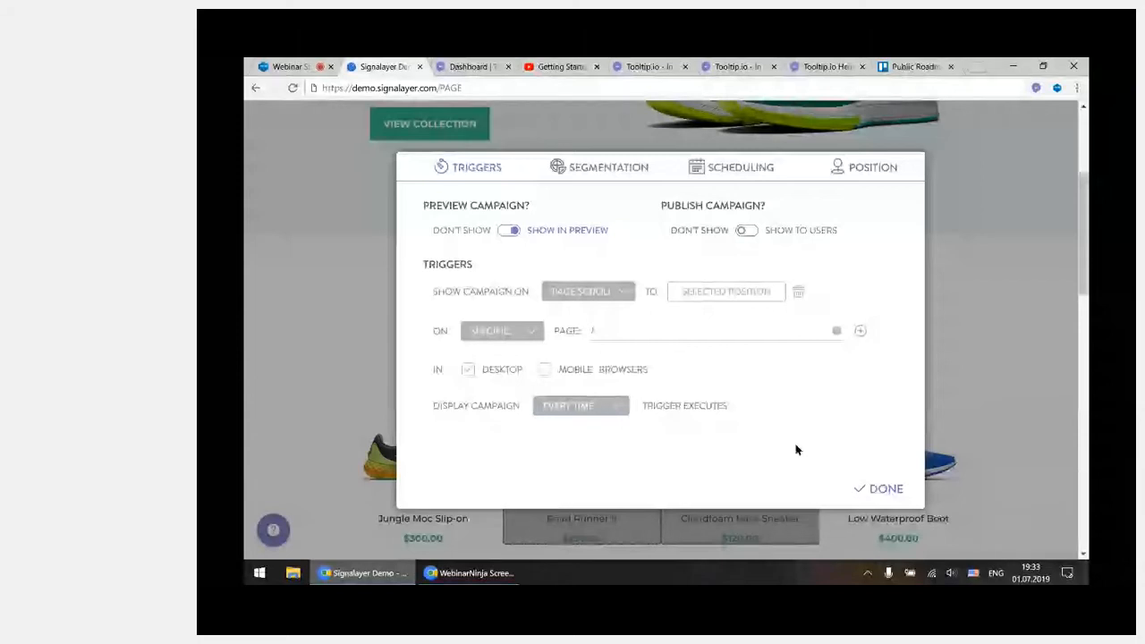
click(881, 489)
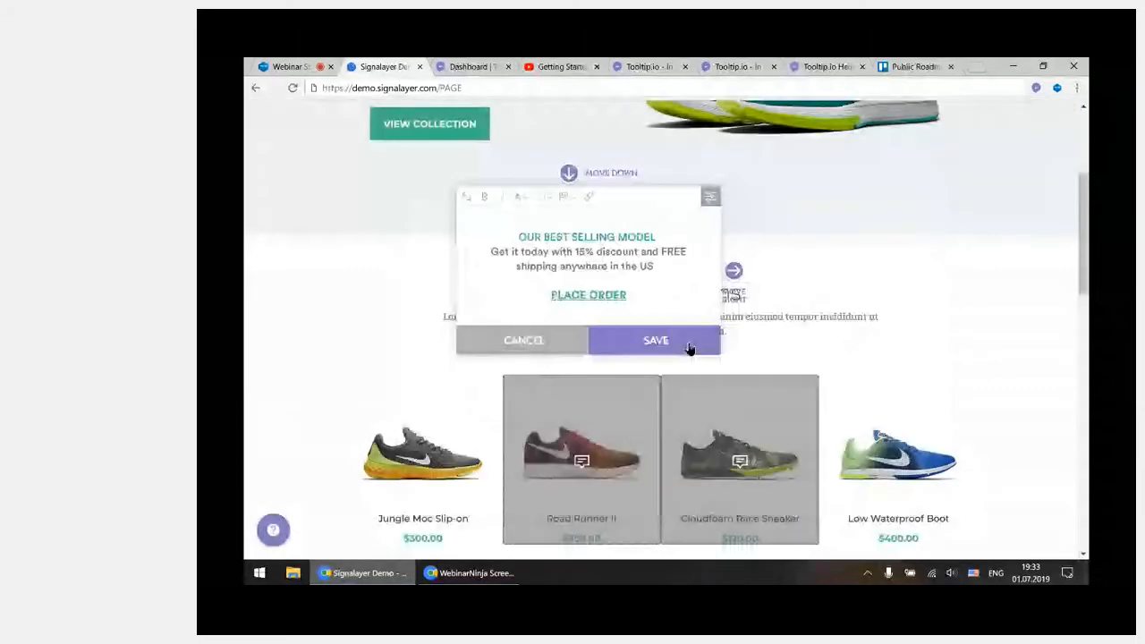
click(690, 348)
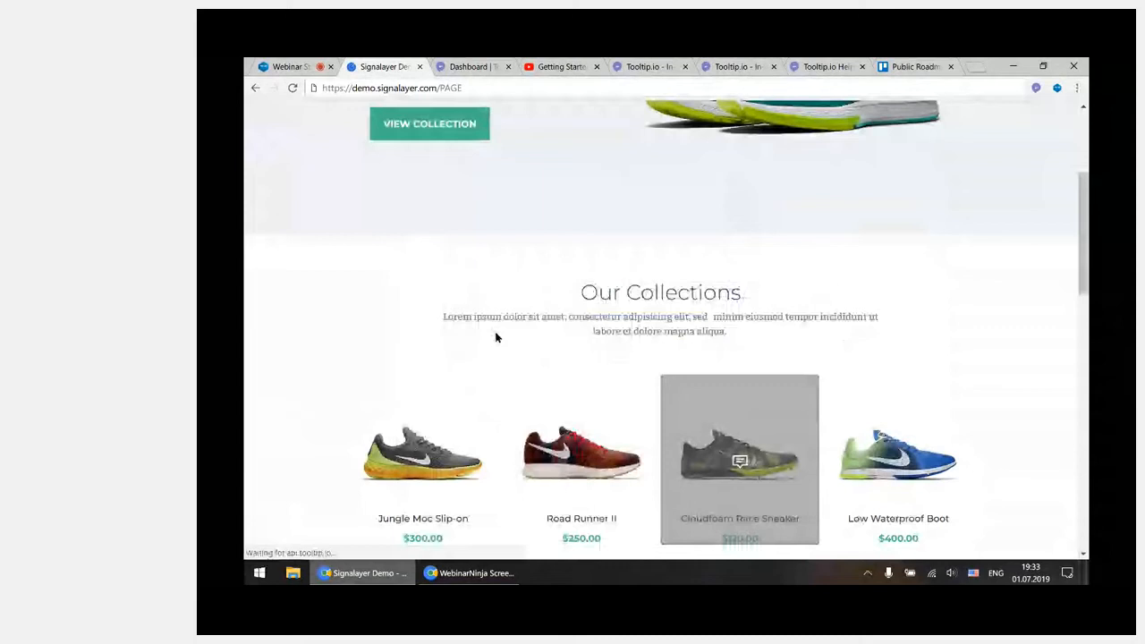
Open the campaign list's Popup category and look up the saved POPUP campaign with its preview and publishing status
click(276, 273)
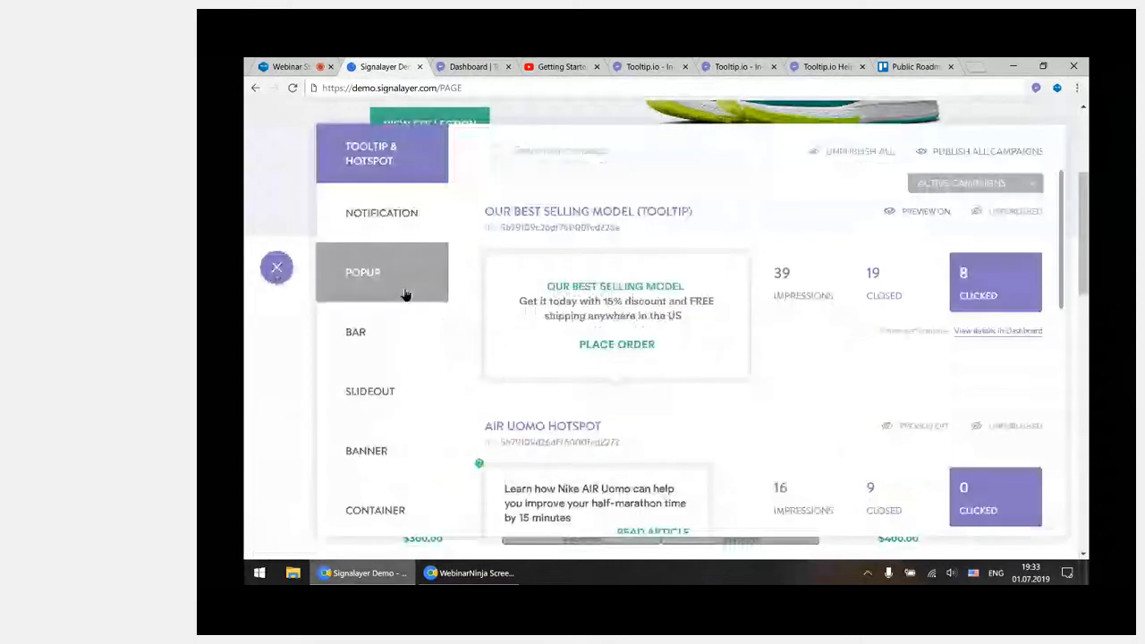
click(382, 288)
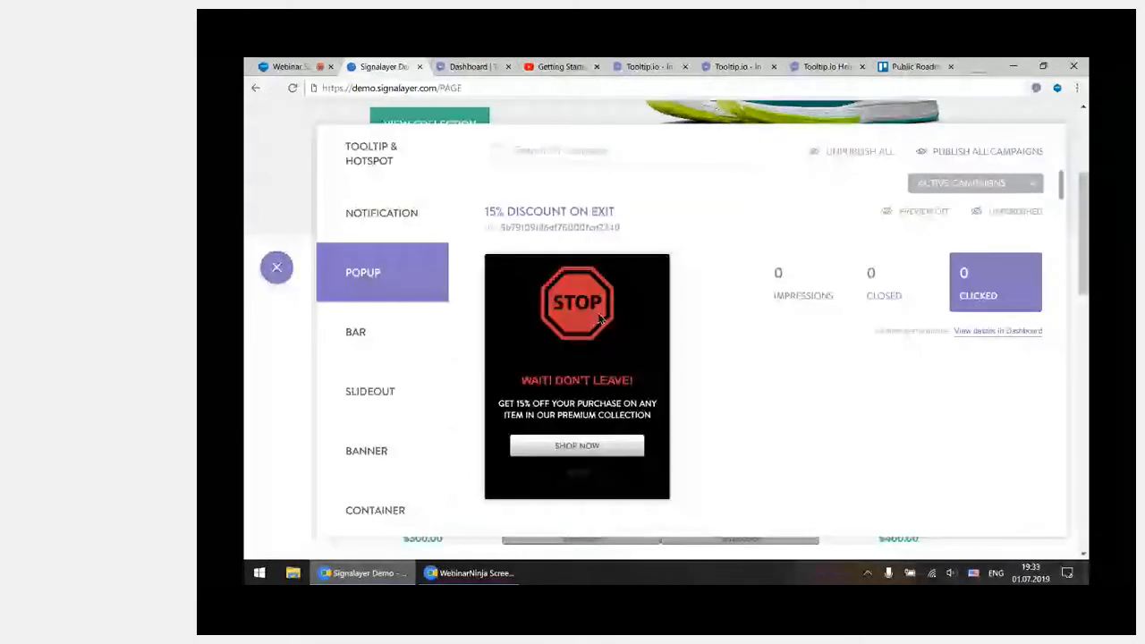
scroll(805, 344, down, 2)
scroll(806, 345, down, 3)
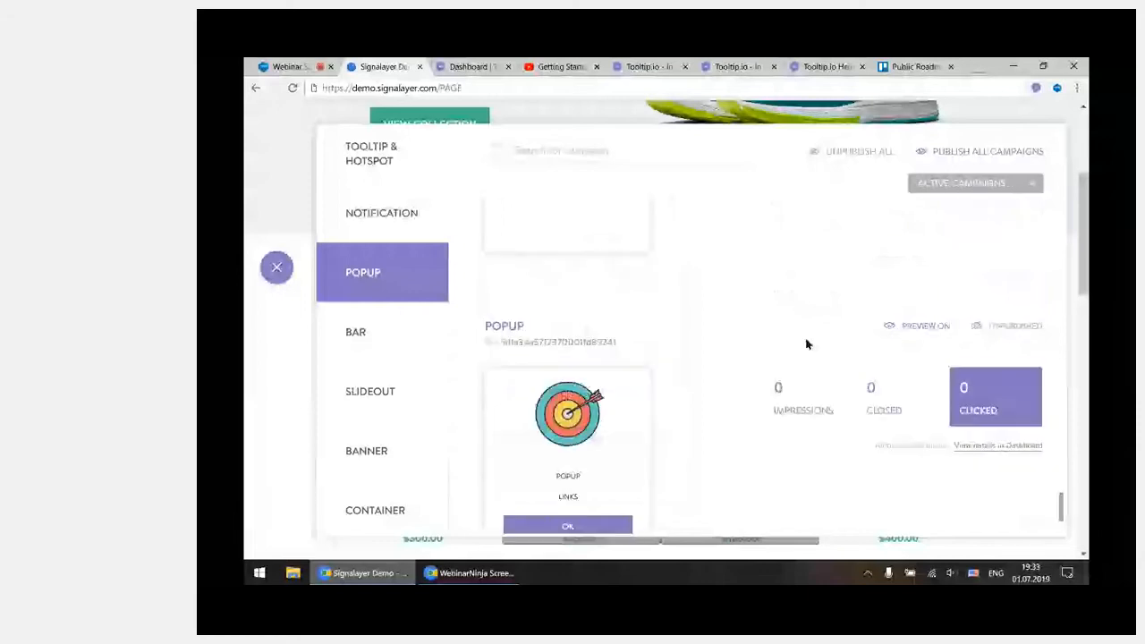
scroll(805, 344, down, 4)
mouse_move(630, 397)
scroll(841, 403, down, 6)
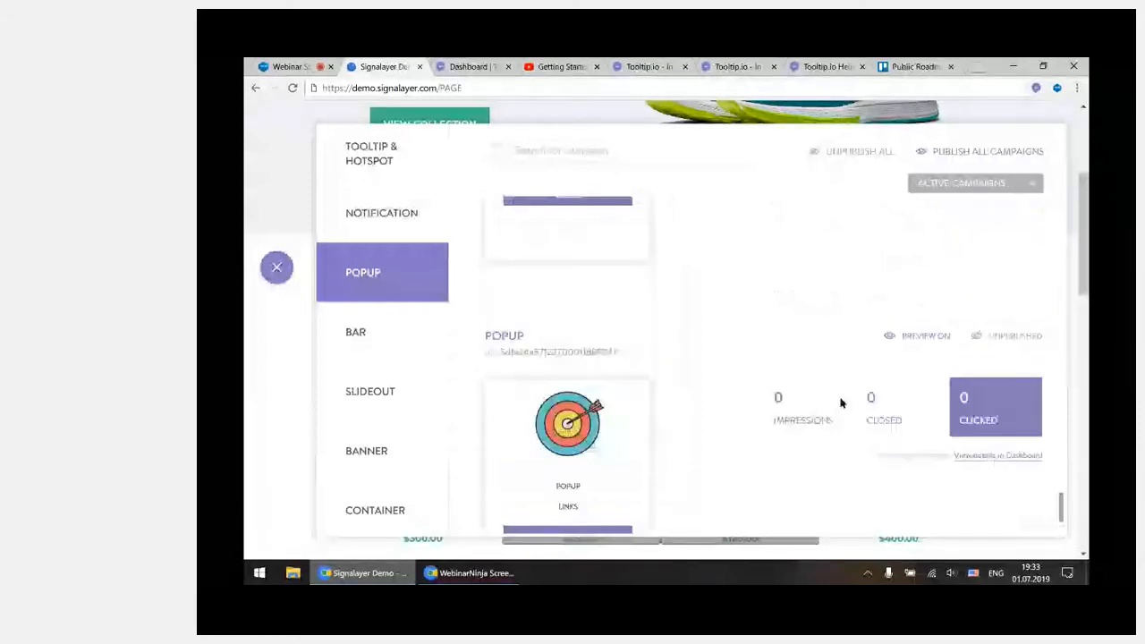
Turn off the preview of the saved POPUP campaign, close the campaign list and start preview mode
click(914, 336)
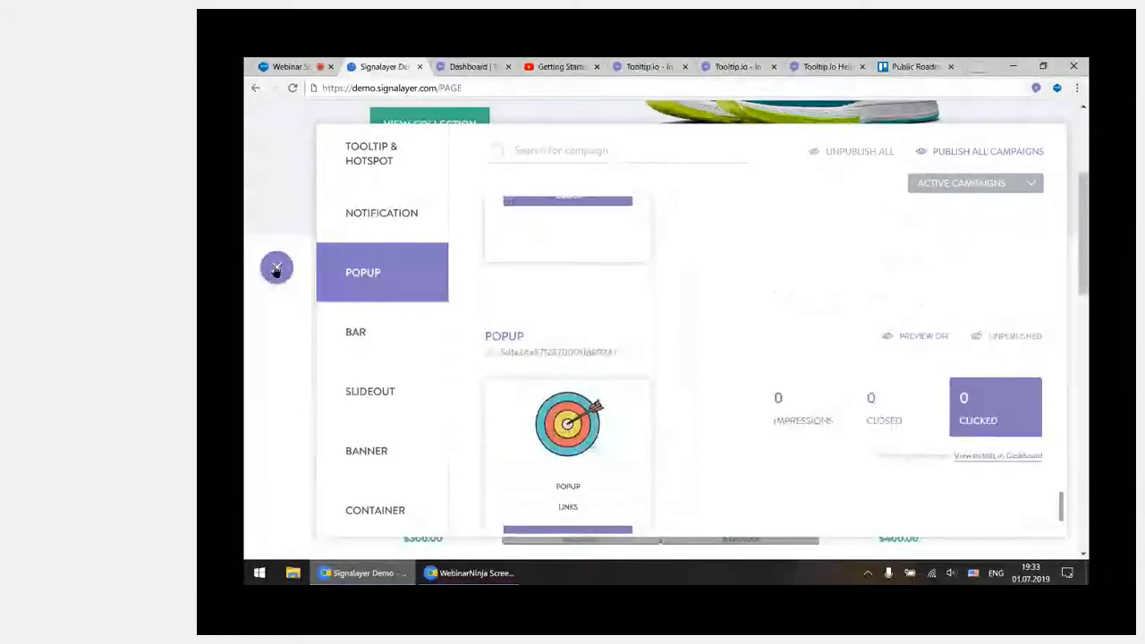
click(277, 268)
click(282, 313)
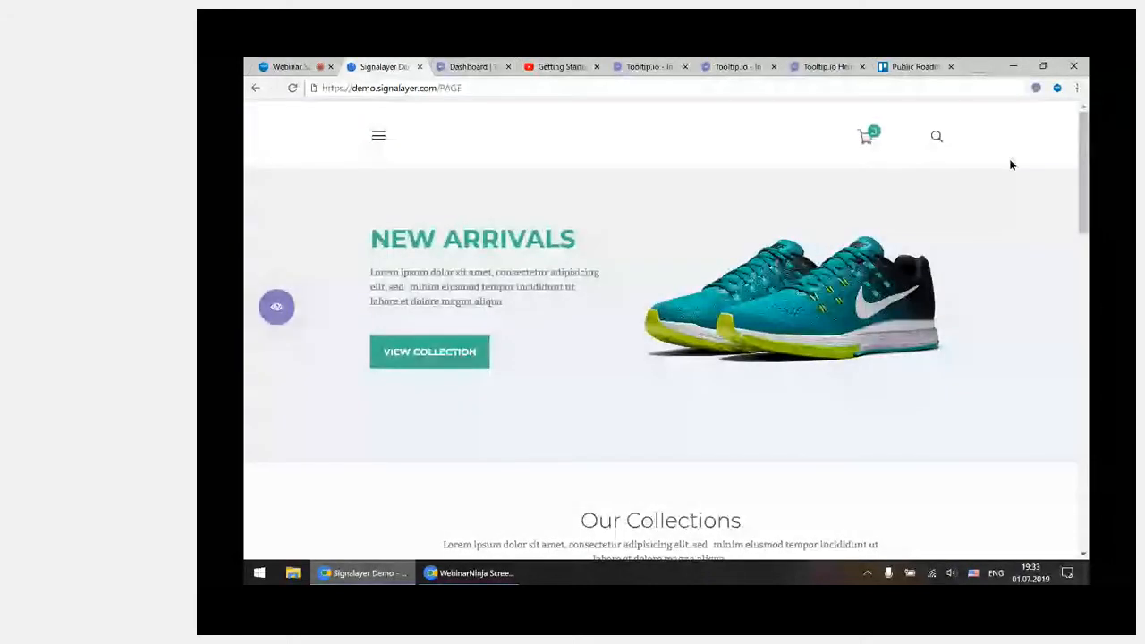
Preview the best-selling-model tooltip at the Our Collections section, and close it along with the other displayed campaign
drag(1084, 130, 1087, 217)
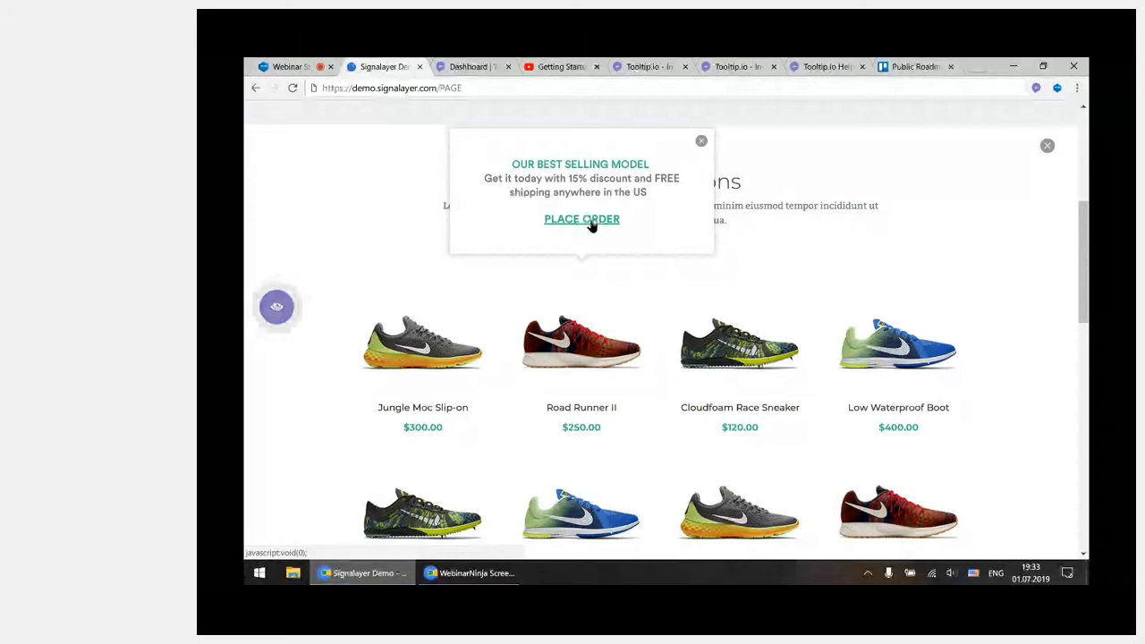
drag(702, 157, 702, 146)
click(702, 146)
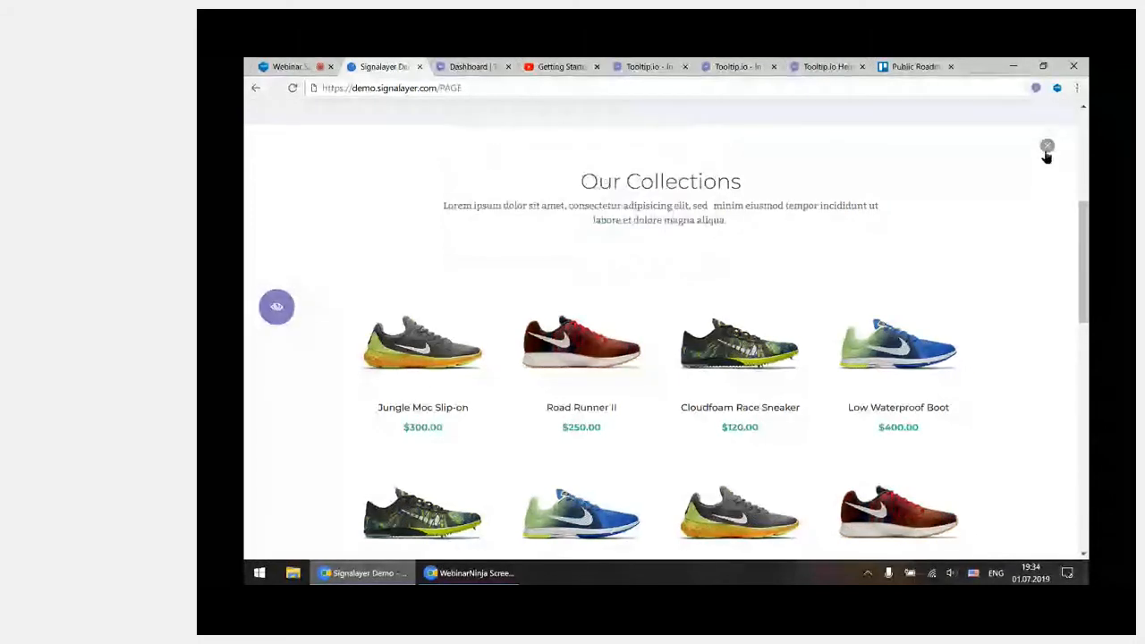
click(1047, 150)
Leave preview mode and, among the Container campaigns, turn off preview and publishing for Mid-Season Sale (50%)
click(275, 308)
click(278, 266)
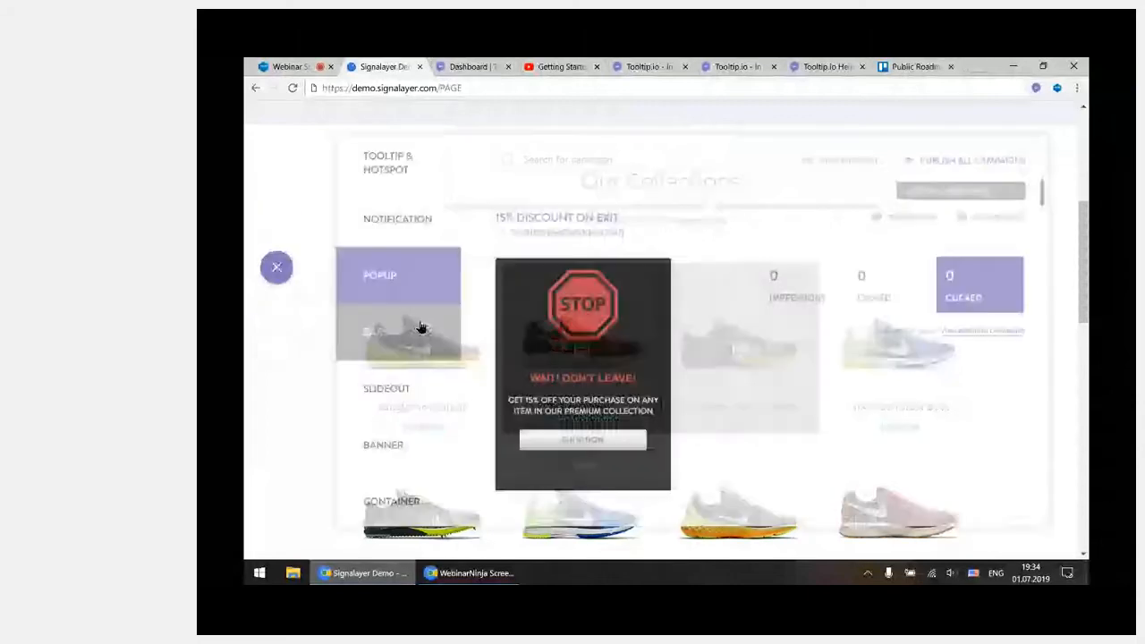
click(411, 505)
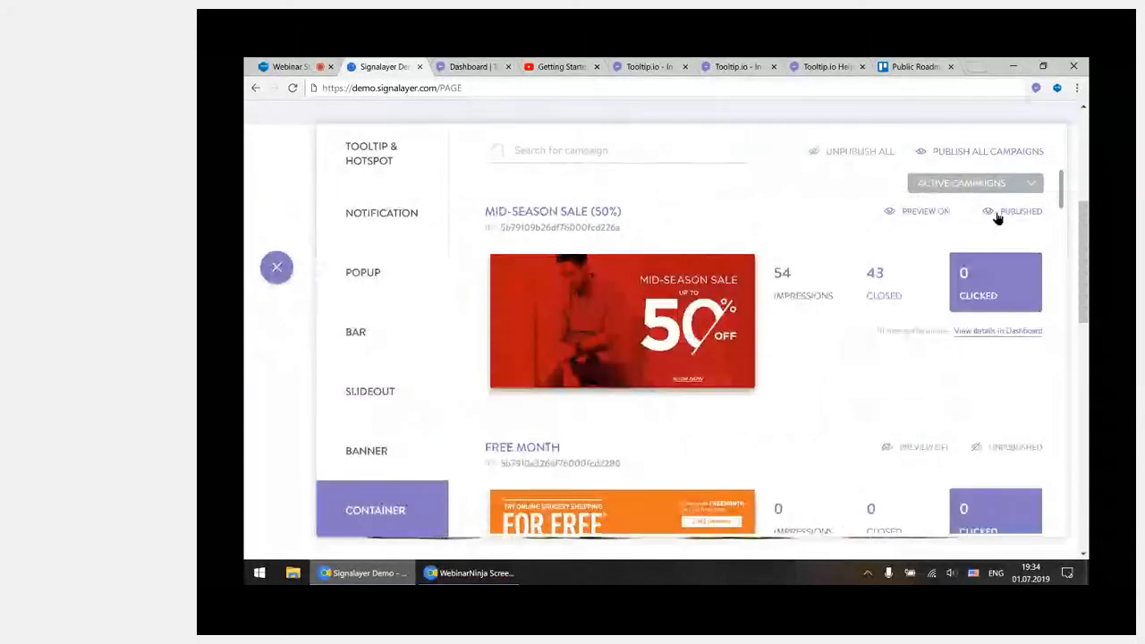
Turn off preview and publishing for the other active Container campaigns, including IVO and VIDEOGIF_MUTE, and close the campaign list
scroll(863, 286, down, 2)
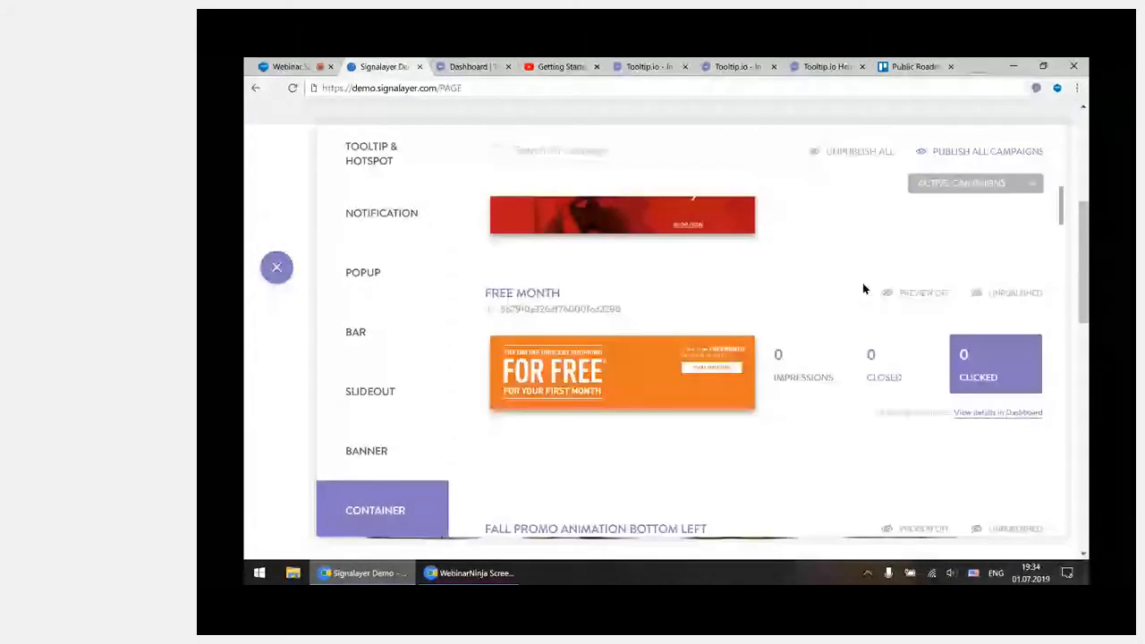
scroll(863, 288, down, 4)
scroll(862, 285, down, 3)
scroll(863, 286, down, 2)
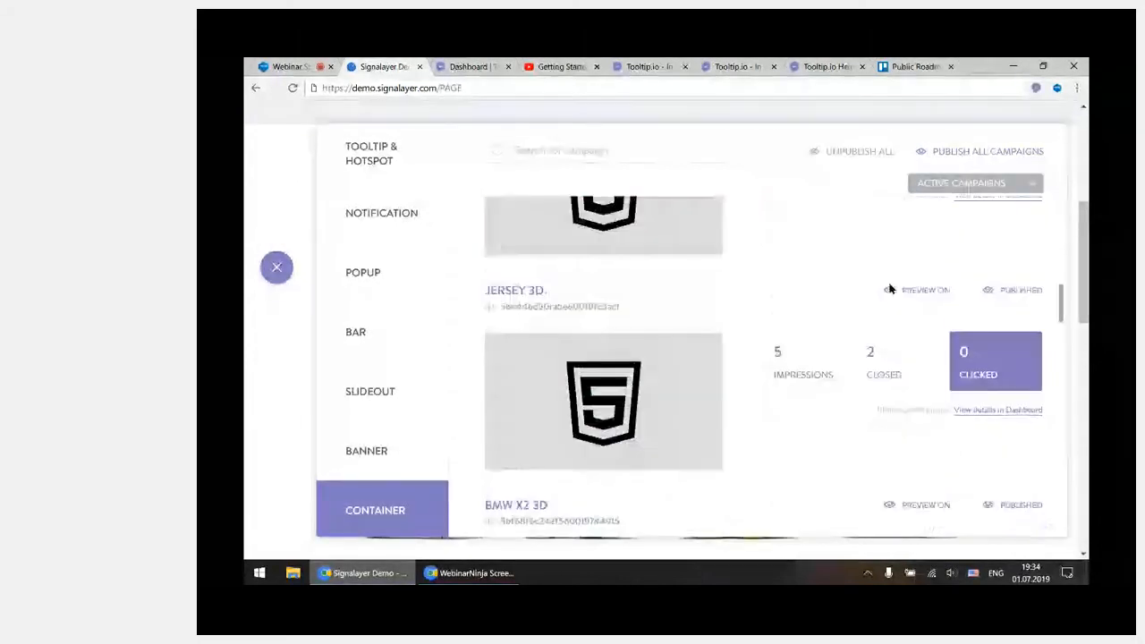
scroll(904, 268, down, 2)
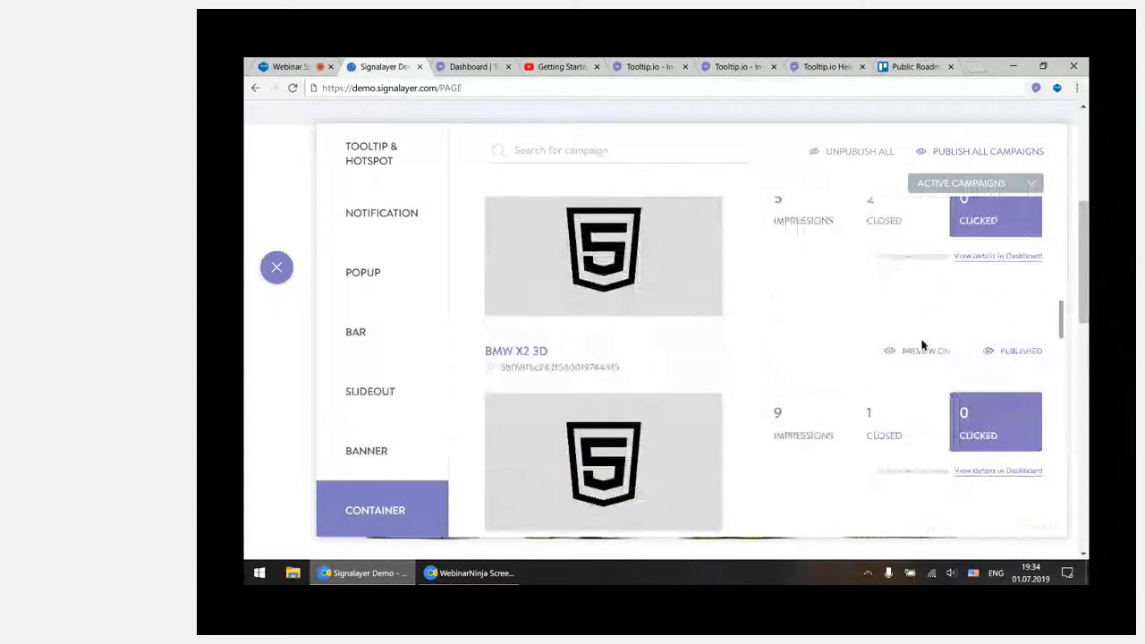
scroll(953, 302, down, 3)
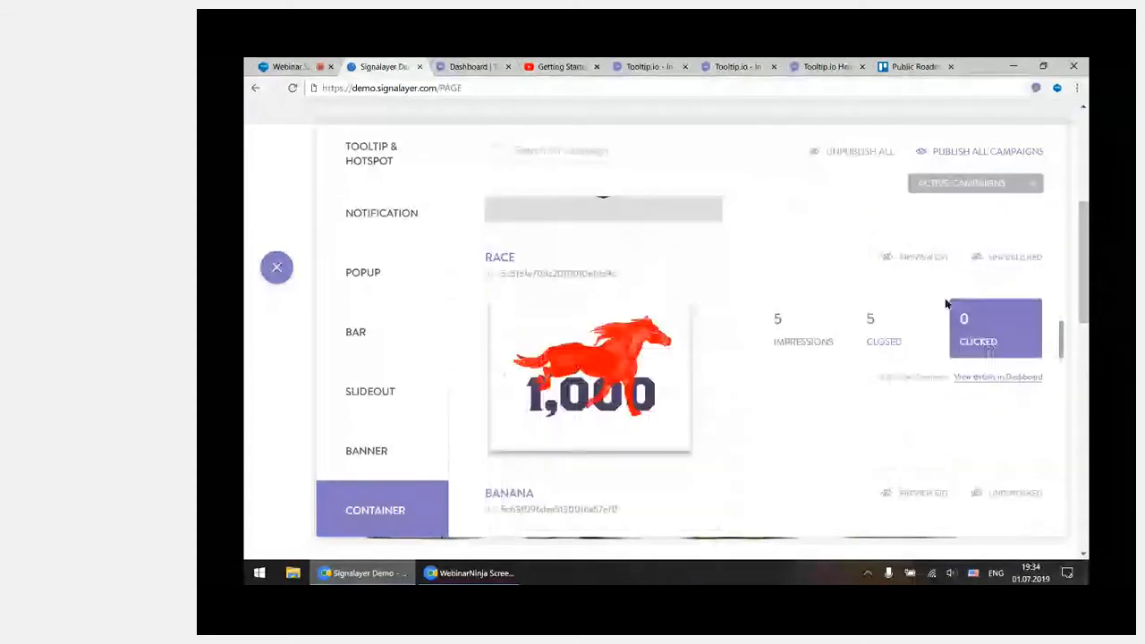
scroll(946, 302, down, 4)
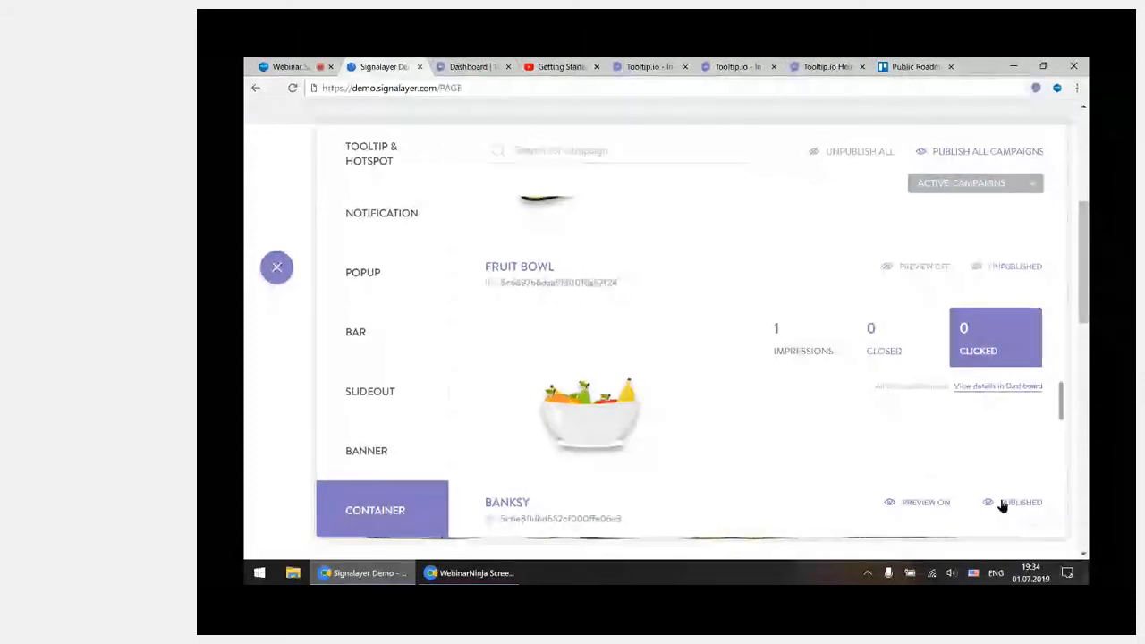
scroll(908, 448, down, 4)
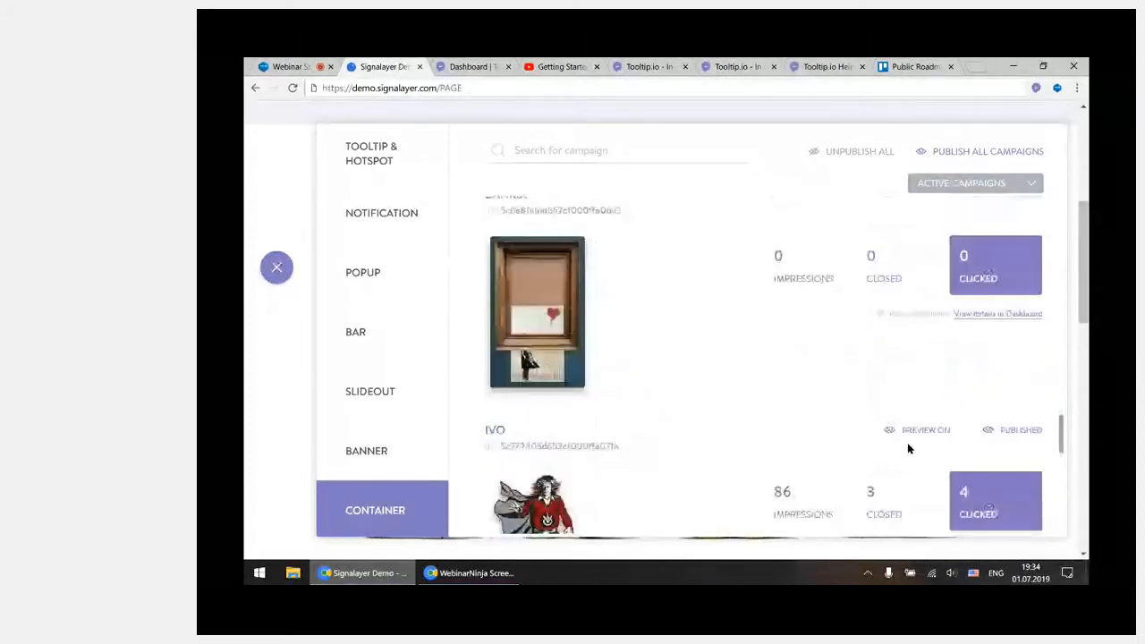
scroll(838, 369, down, 3)
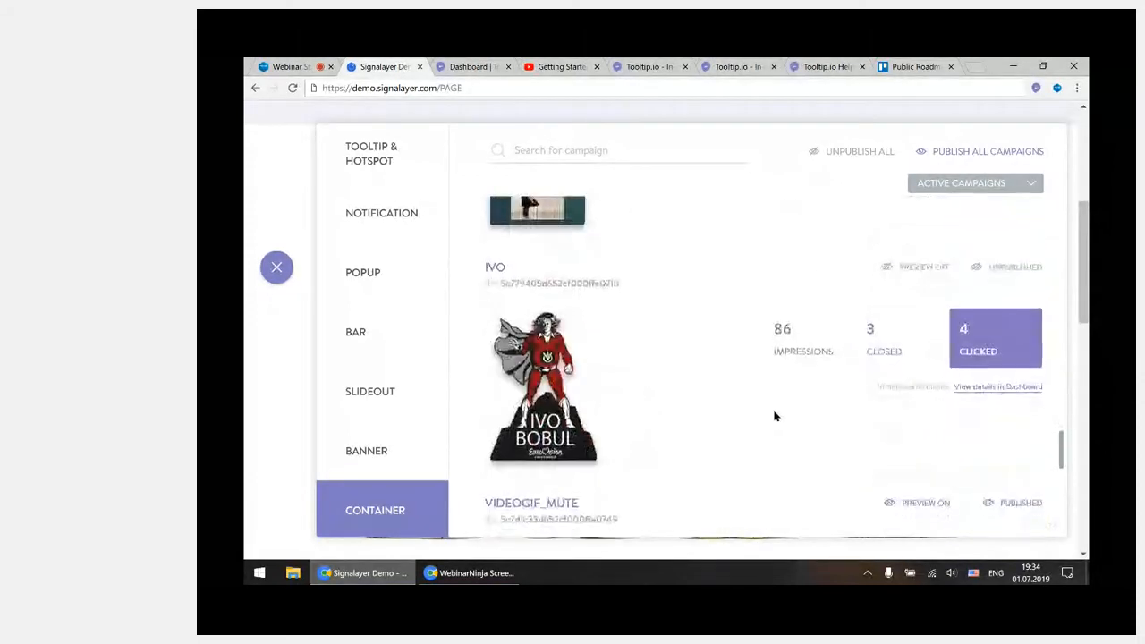
scroll(910, 366, down, 2)
scroll(910, 318, down, 1)
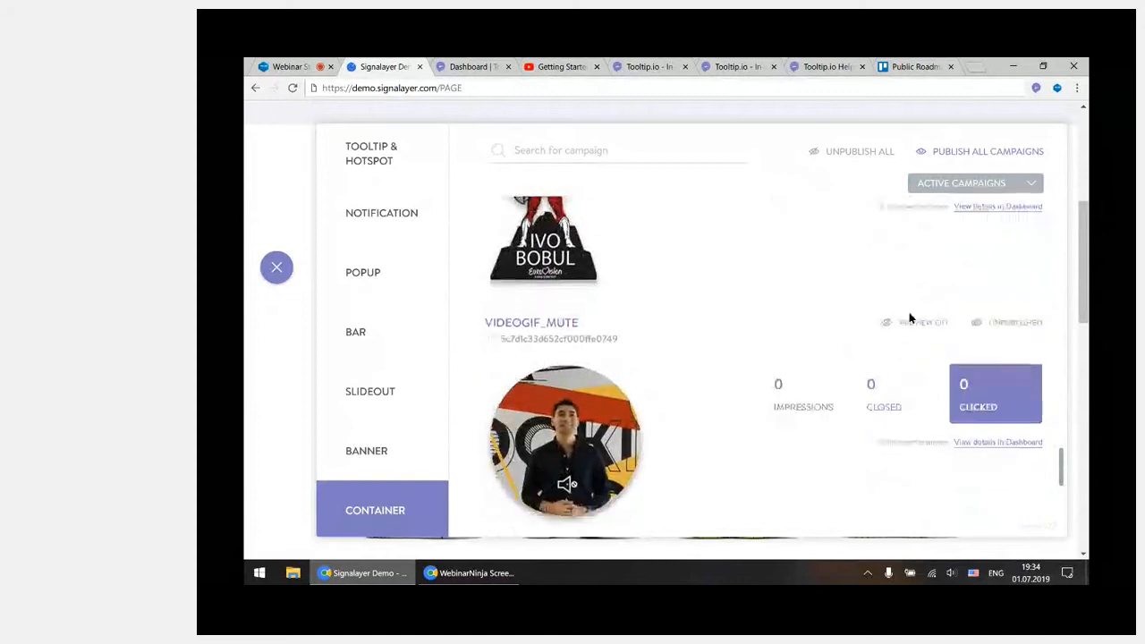
scroll(910, 322, down, 5)
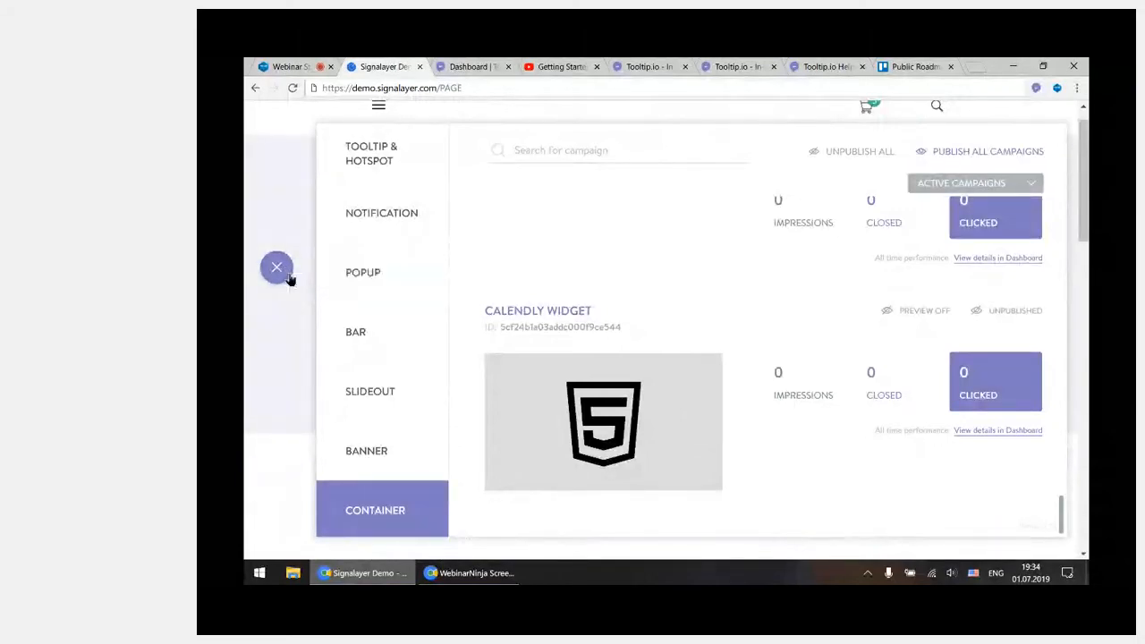
click(281, 274)
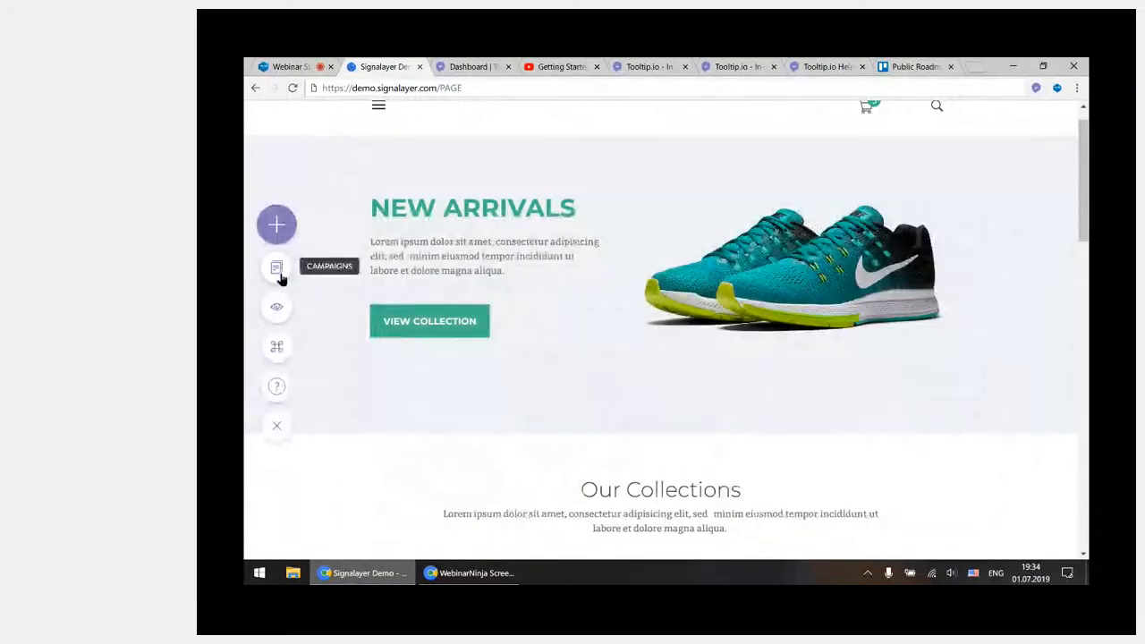
Open the best-selling-model tooltip from the Tooltip & Hotspot campaigns, set it not to show in preview, and save it
click(280, 276)
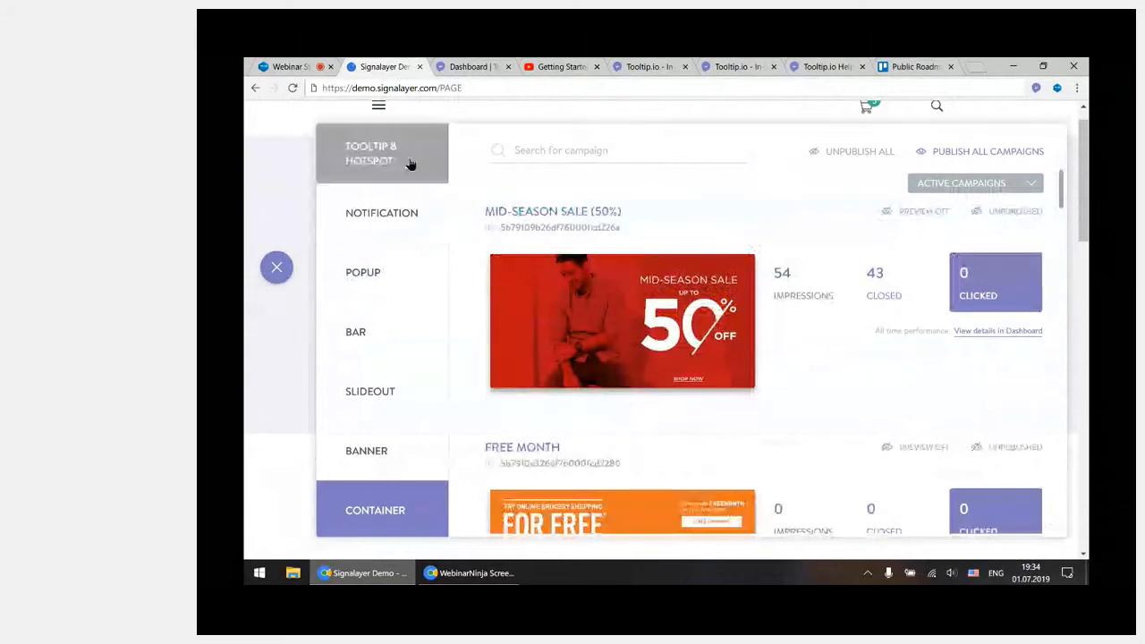
click(410, 164)
click(528, 310)
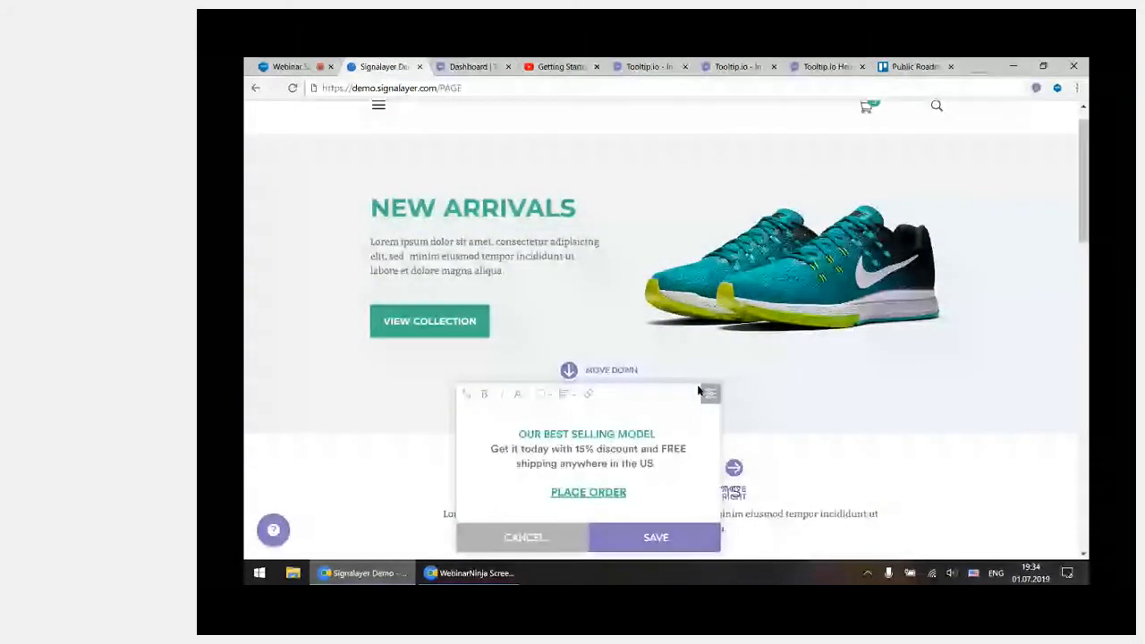
click(707, 393)
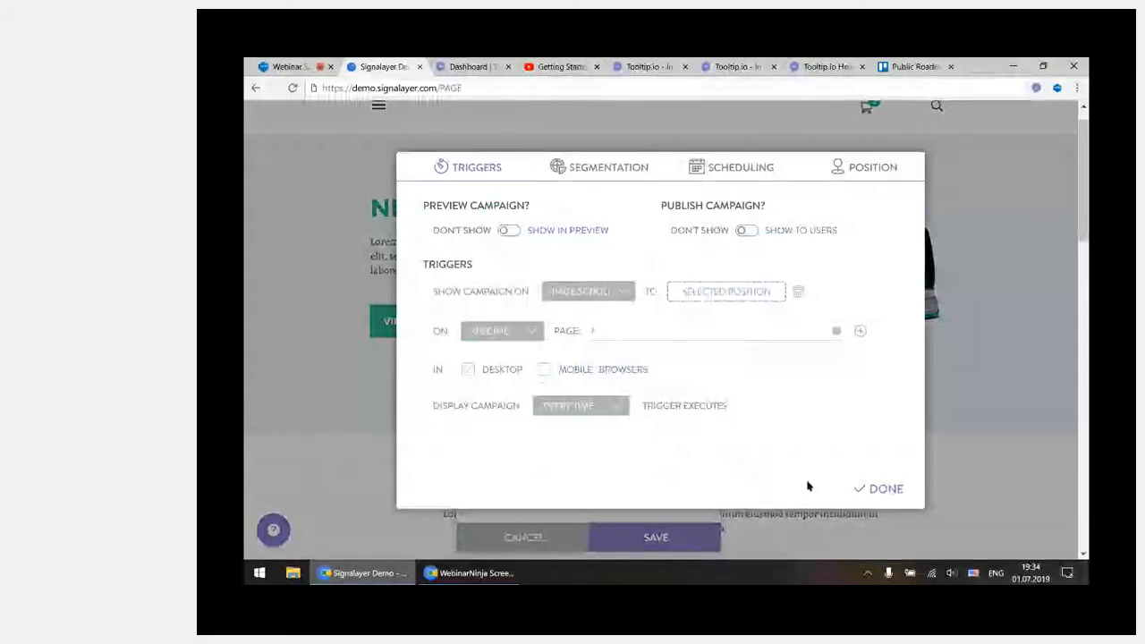
click(880, 491)
click(708, 544)
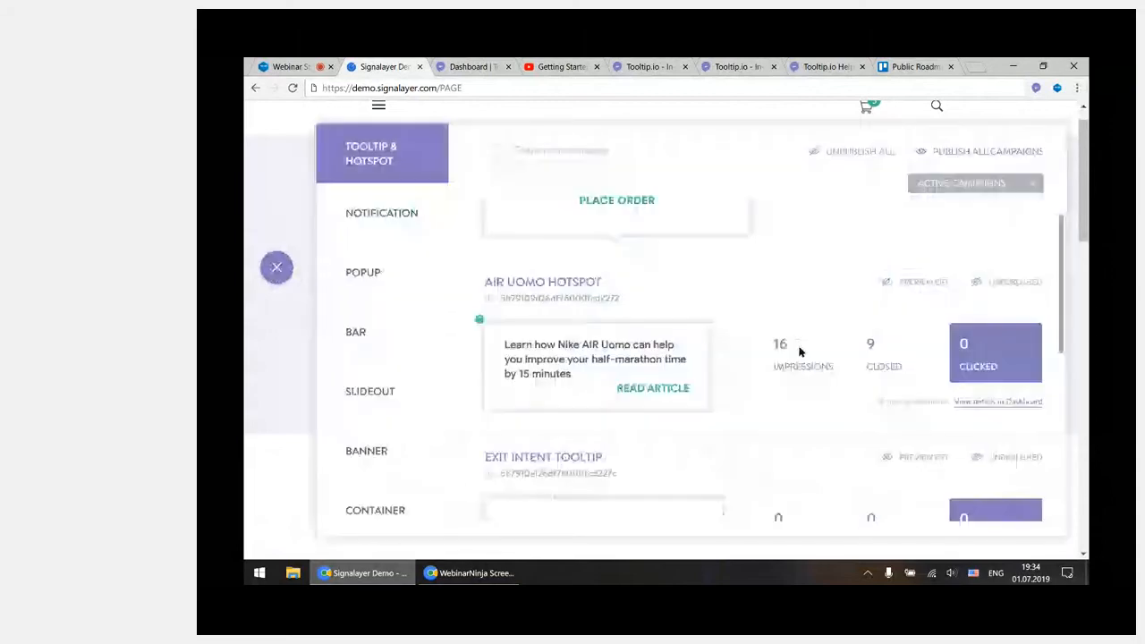
Turn on preview for the New: Deferred Issues popup campaign, and open it for editing to check its trigger settings
click(419, 280)
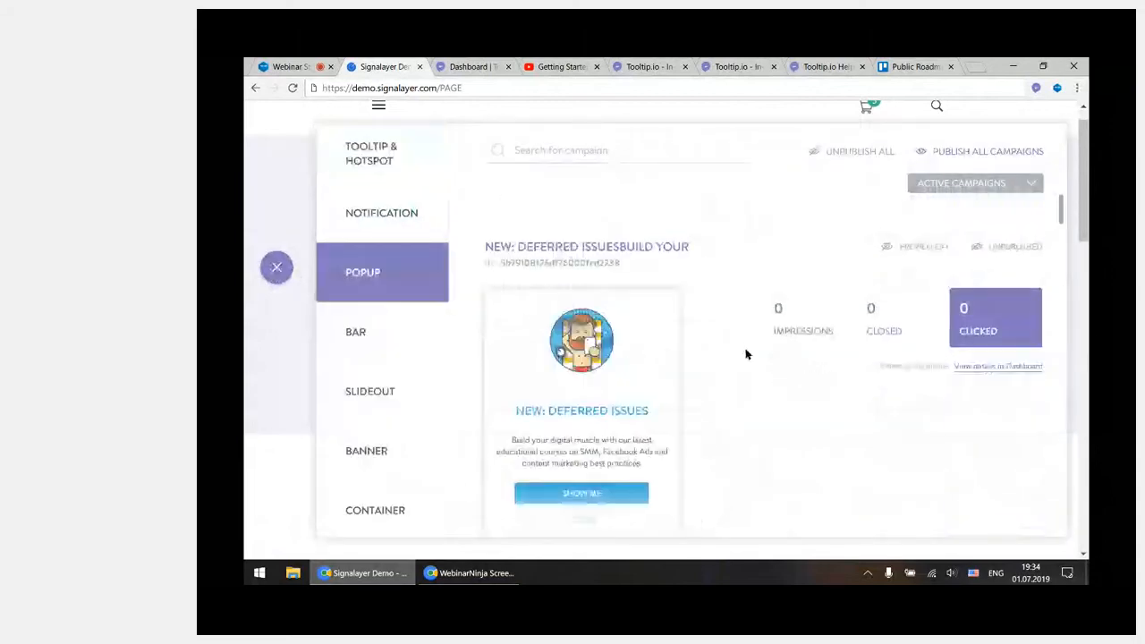
scroll(748, 355, up, 8)
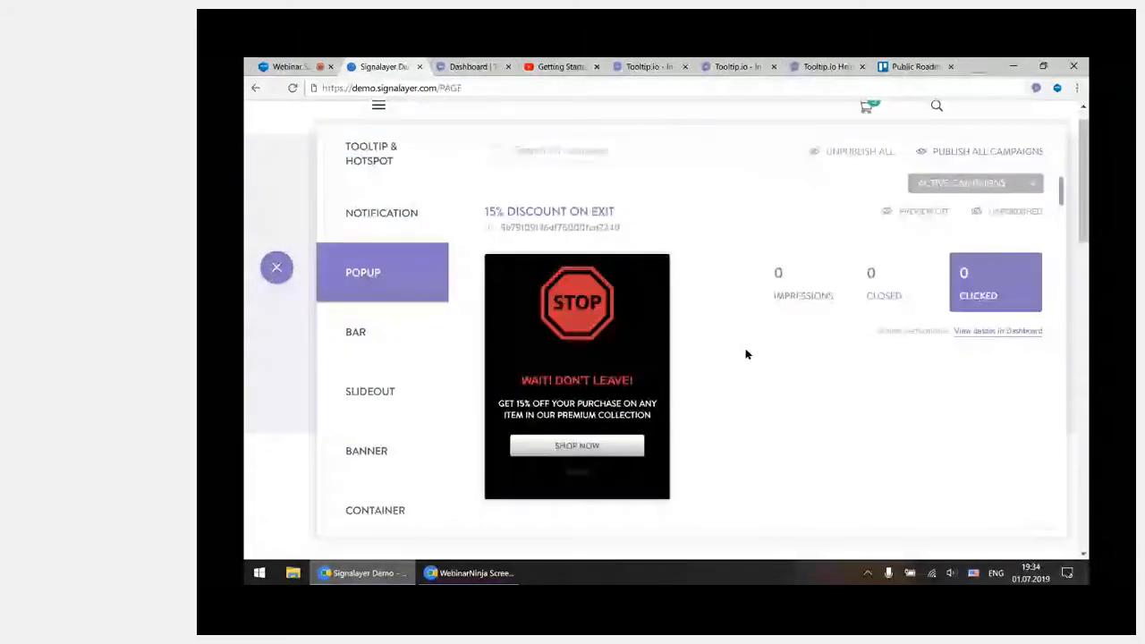
scroll(748, 355, down, 4)
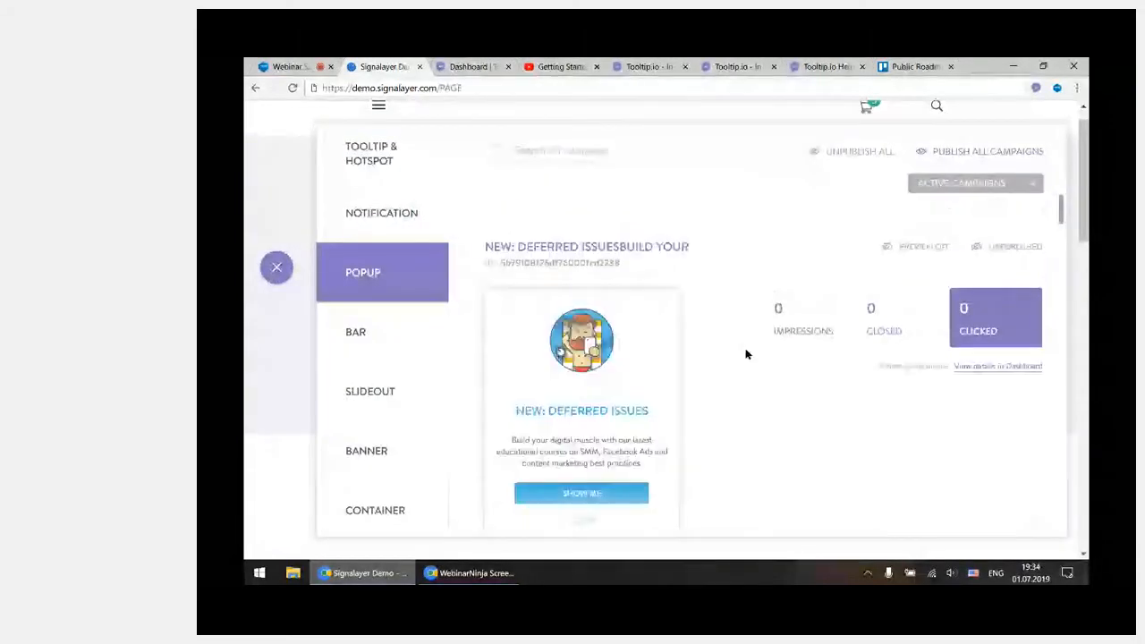
click(927, 255)
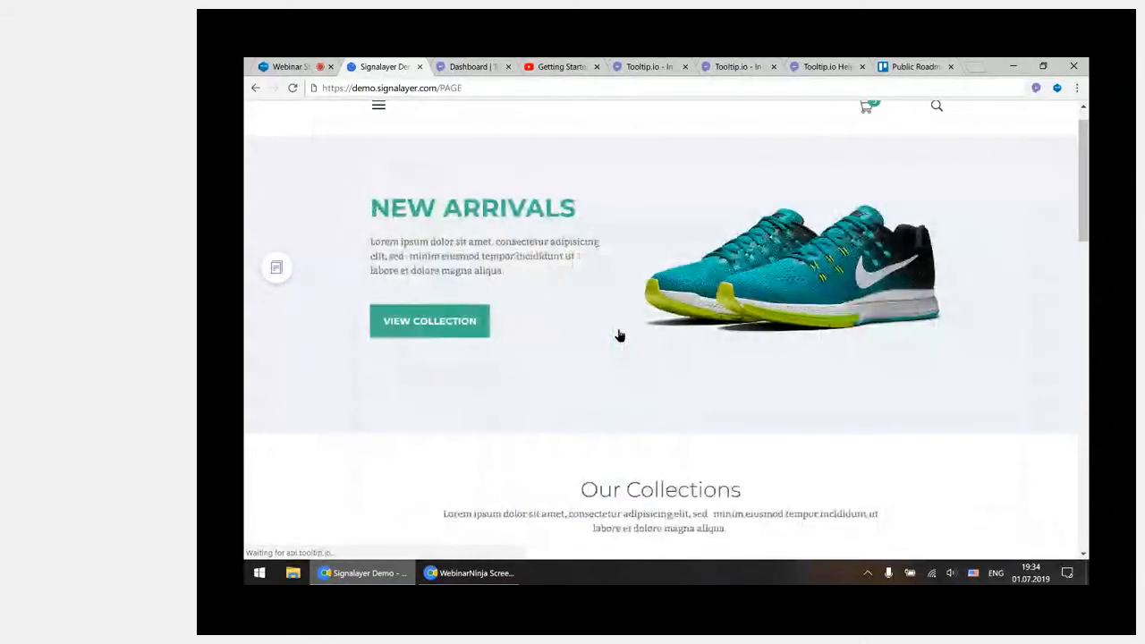
click(789, 142)
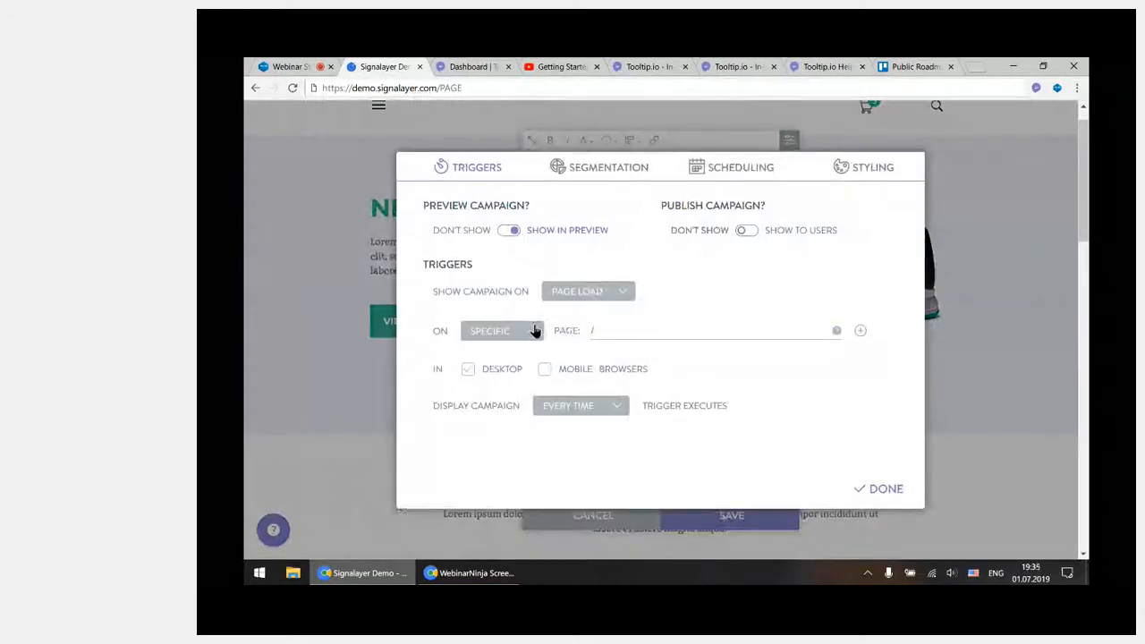
click(882, 489)
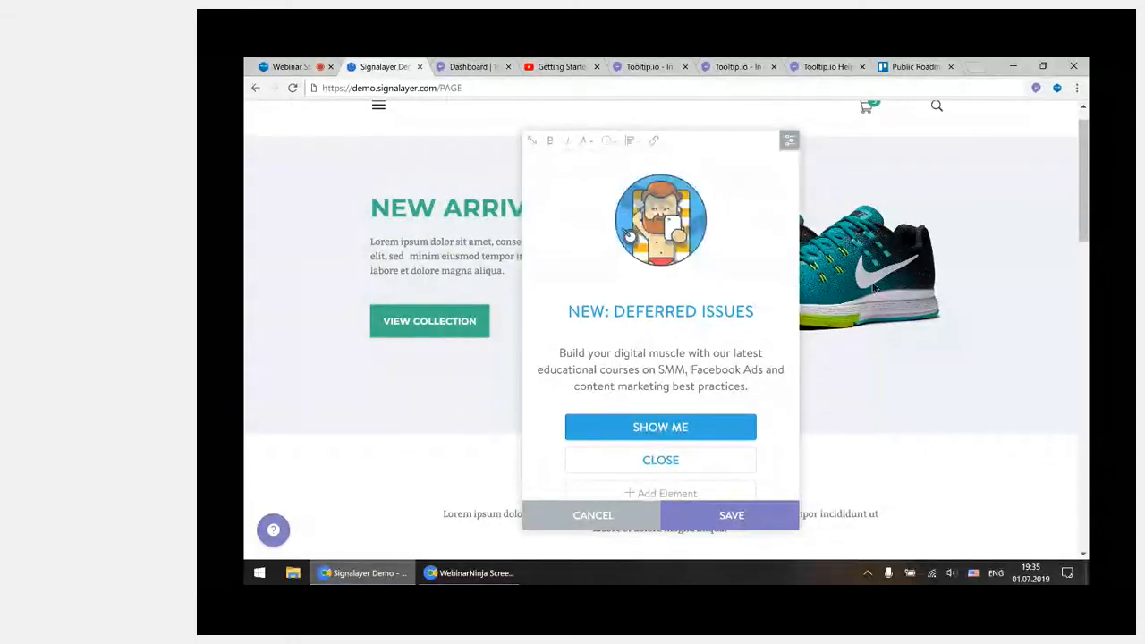
Browse the popup campaigns available as target for the Show Me button's Show Campaign action, keep the current target, and save the popup
mouse_move(743, 432)
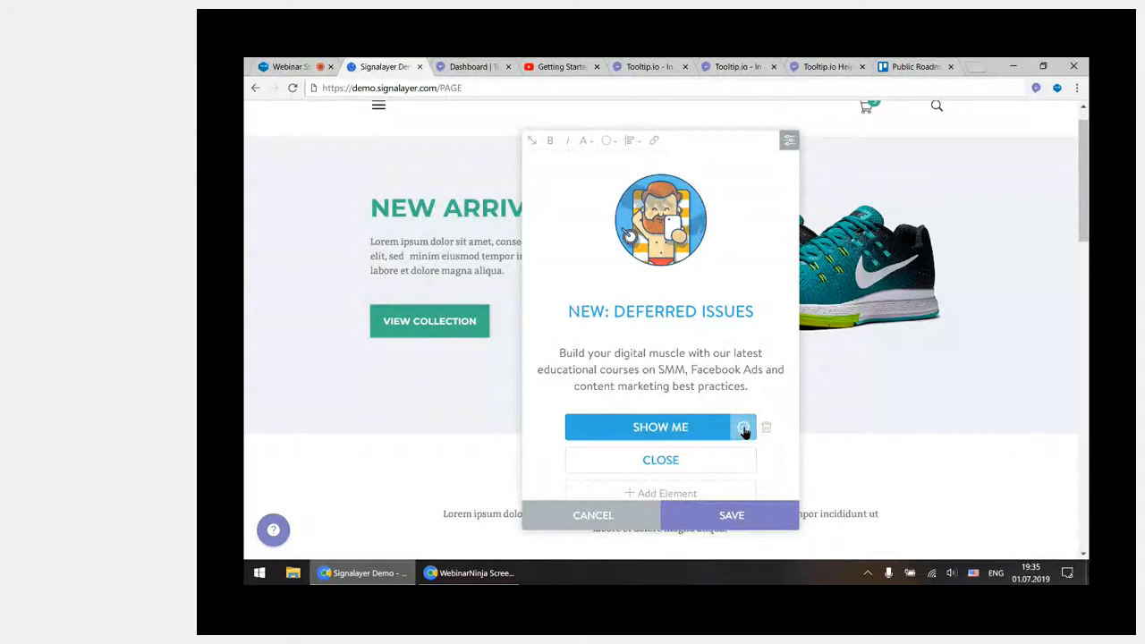
click(751, 434)
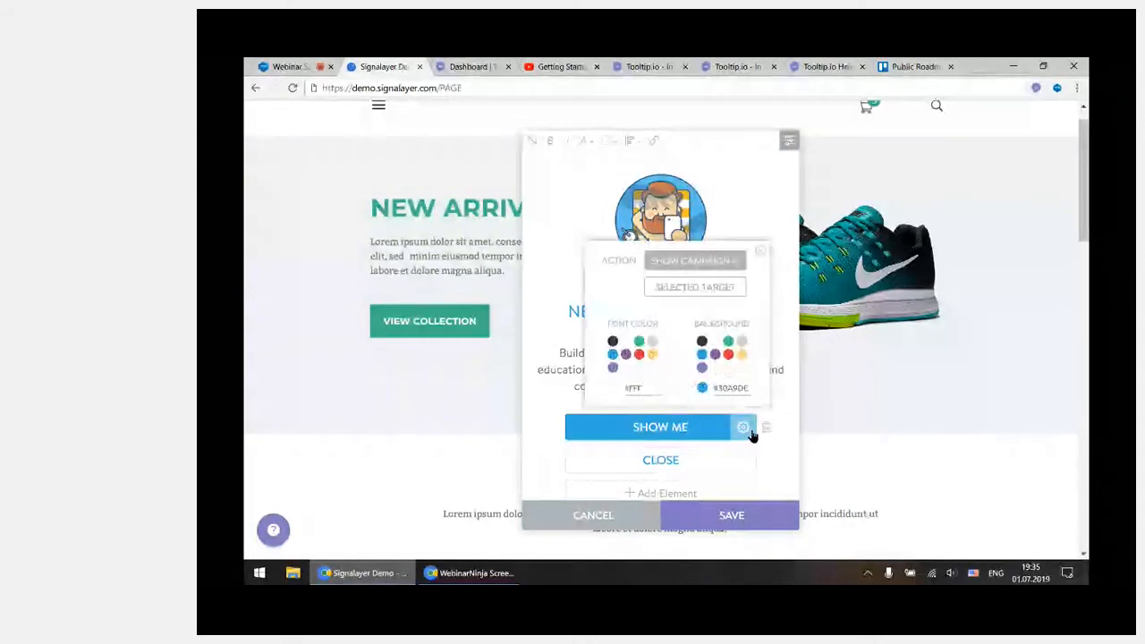
click(700, 295)
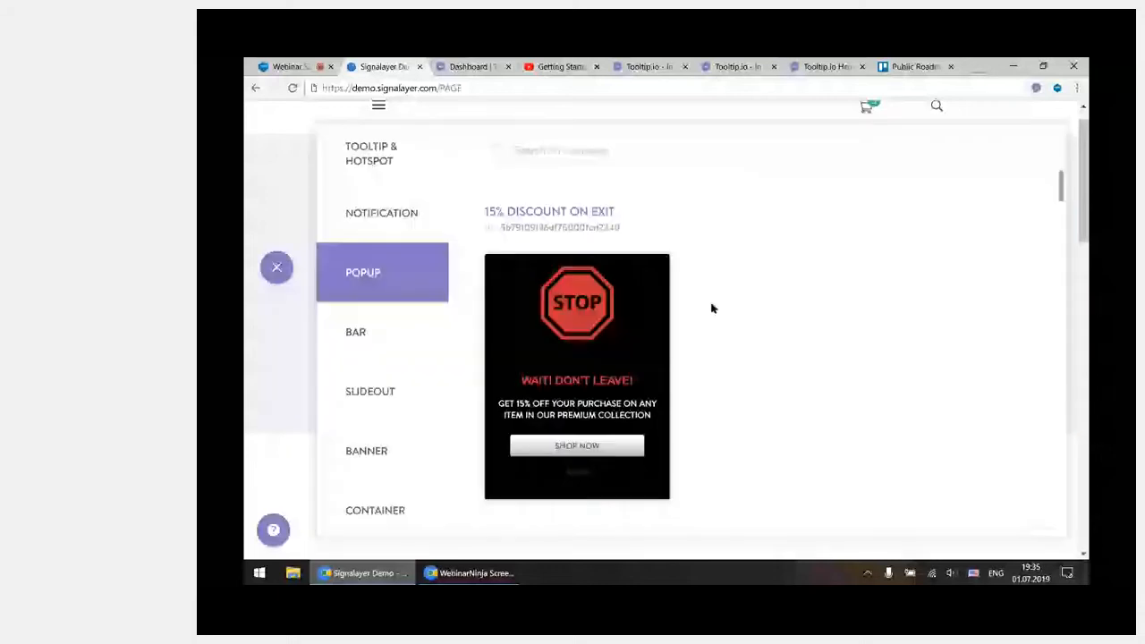
scroll(729, 322, down, 4)
scroll(747, 335, down, 4)
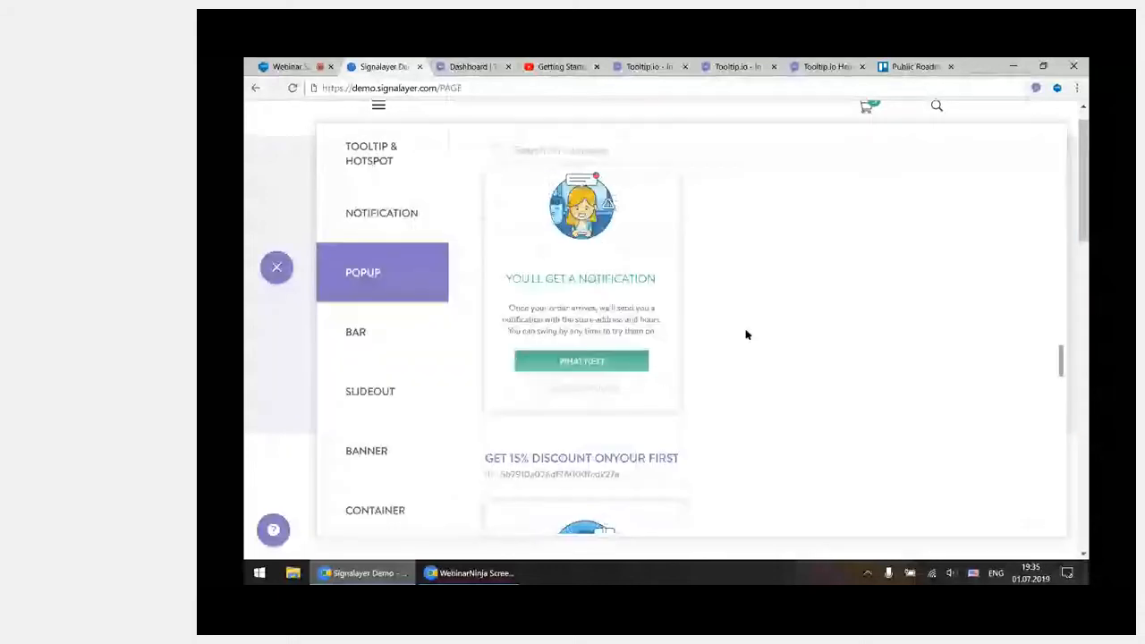
scroll(747, 334, down, 5)
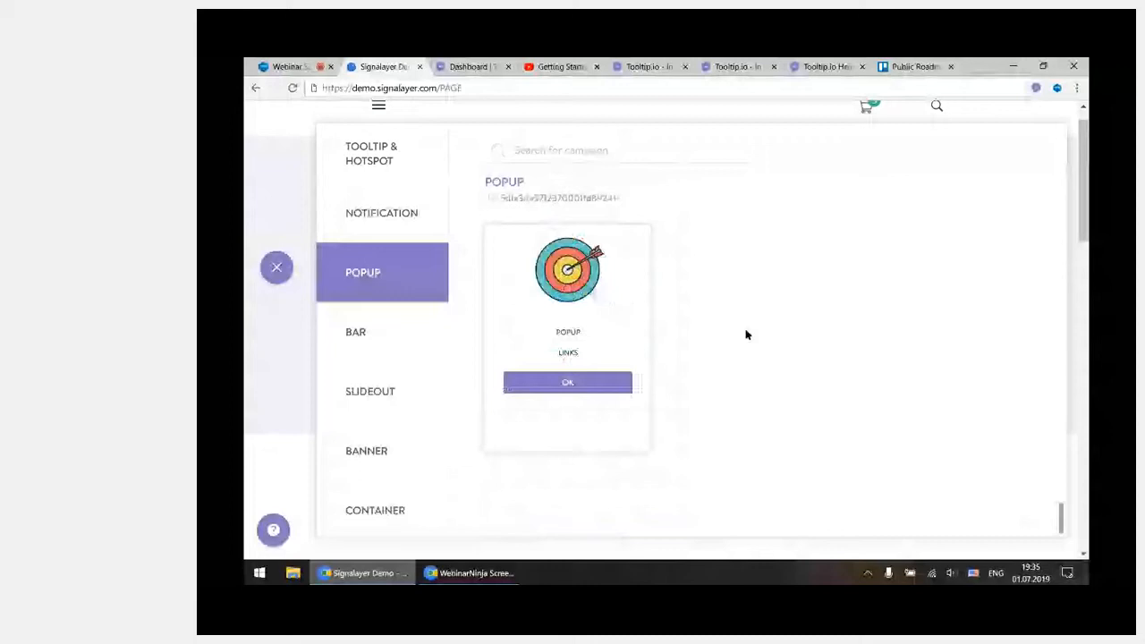
scroll(747, 335, up, 5)
scroll(747, 335, up, 4)
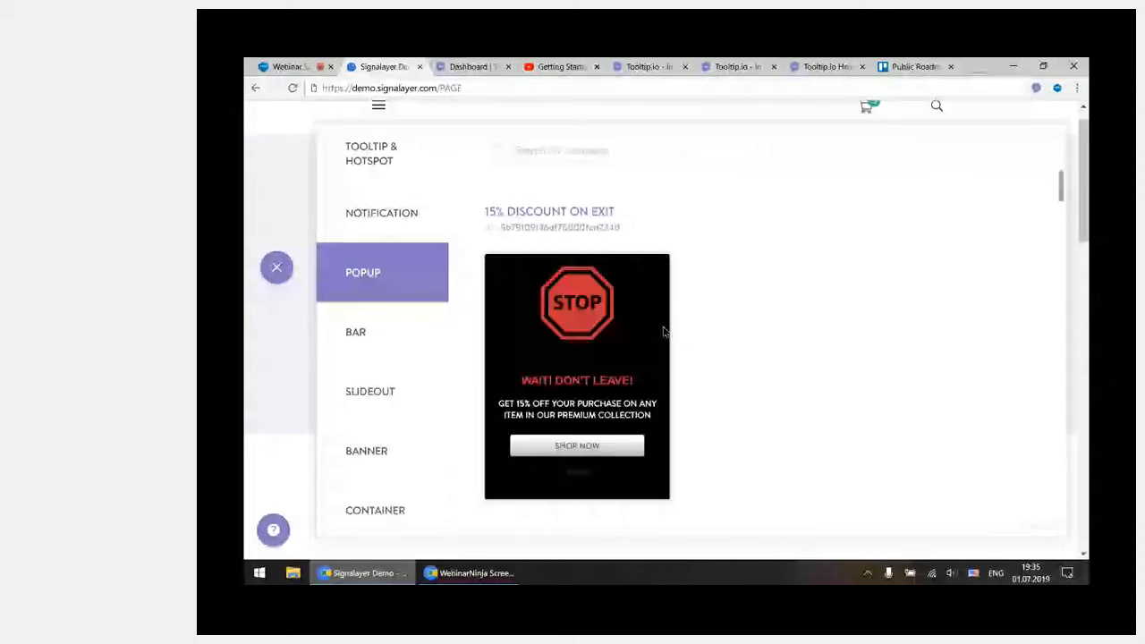
scroll(636, 349, down, 5)
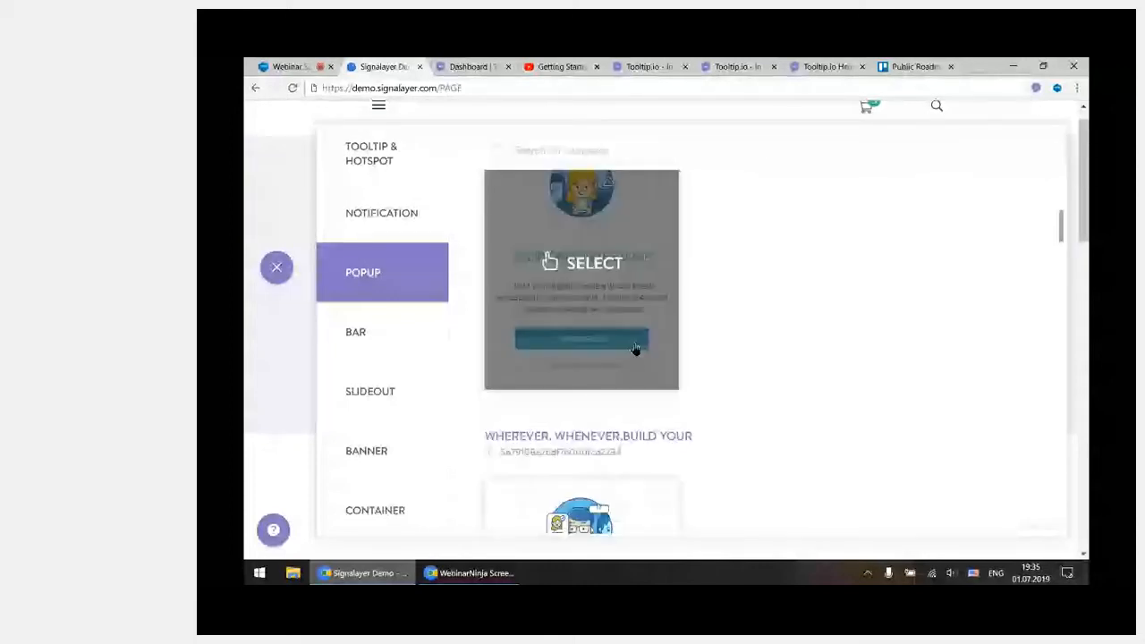
click(278, 270)
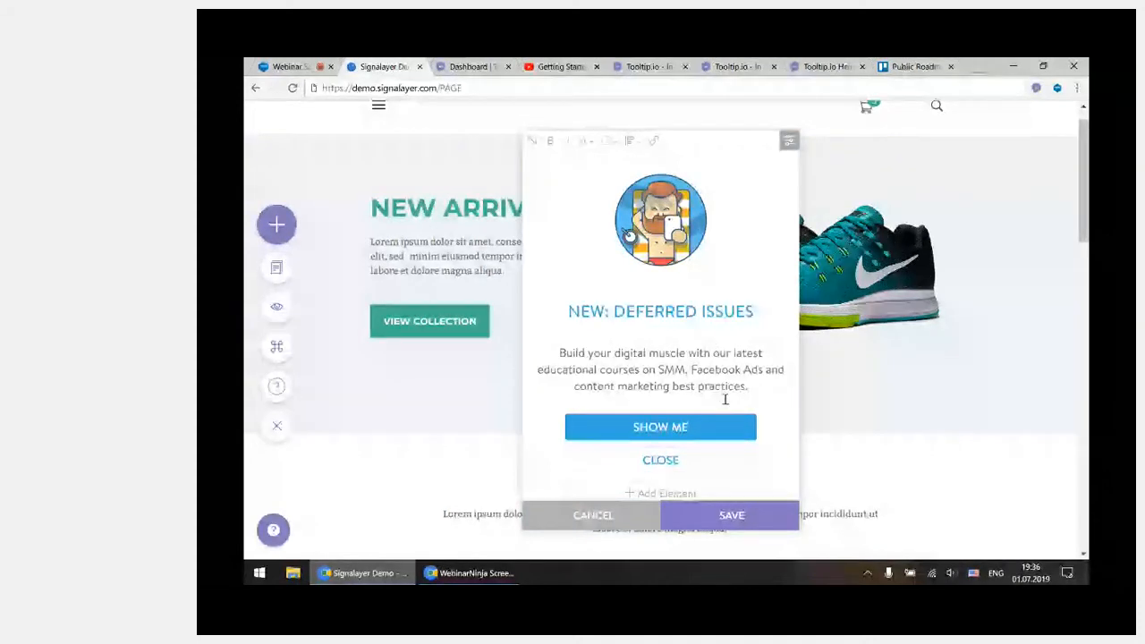
click(767, 518)
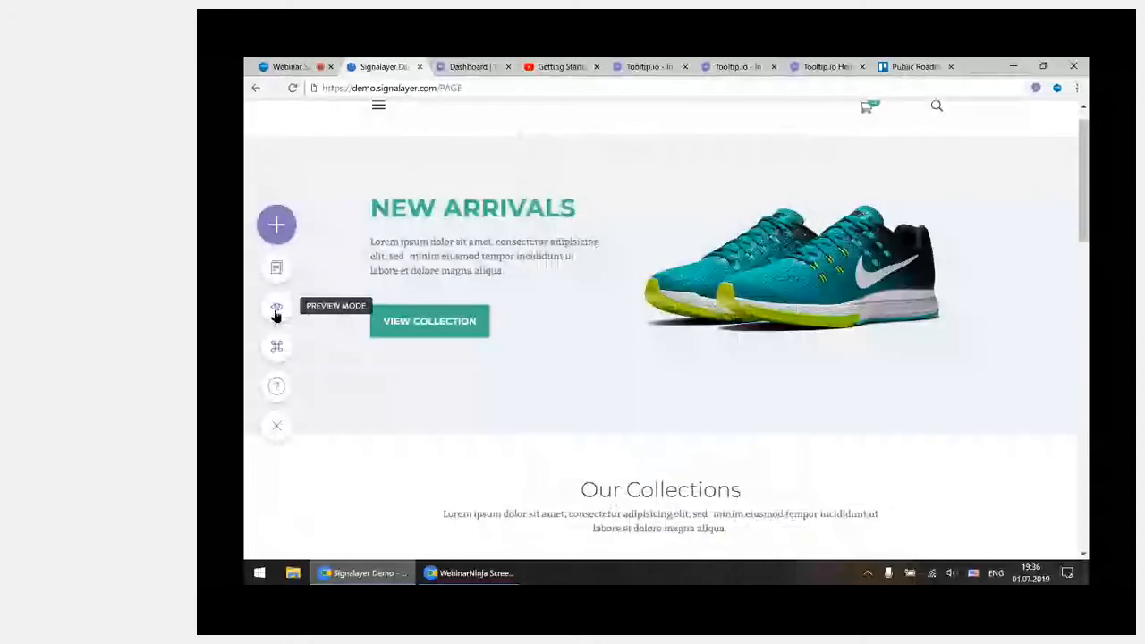
Preview the linked popups on the store page, following Show Me and What Else to the Wherever. Whenever. popup, and close it
click(277, 309)
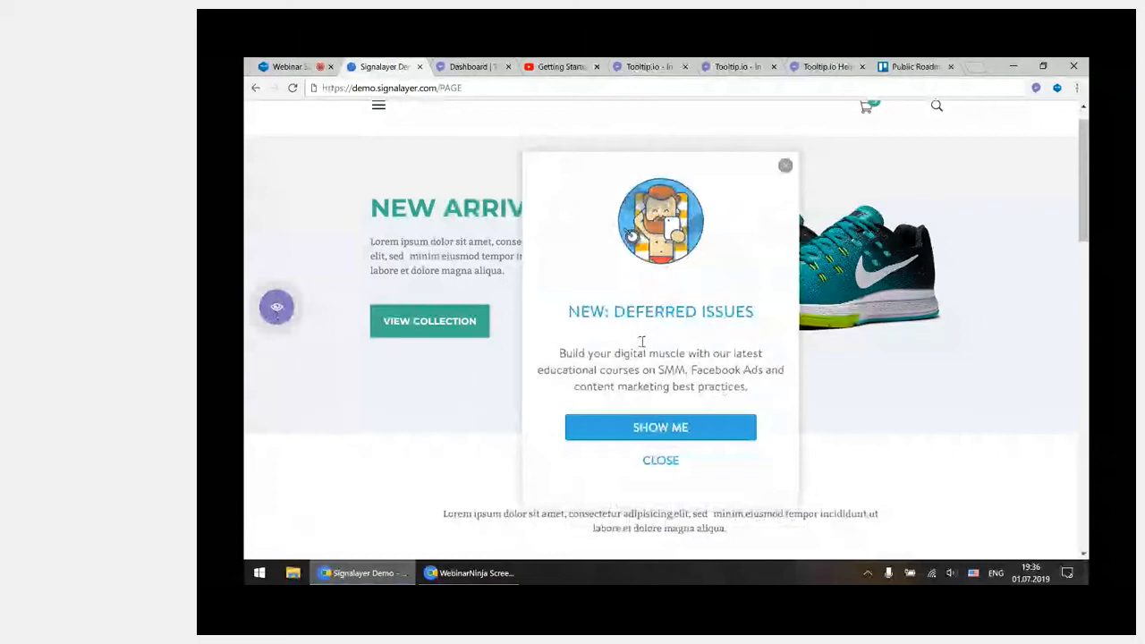
click(698, 436)
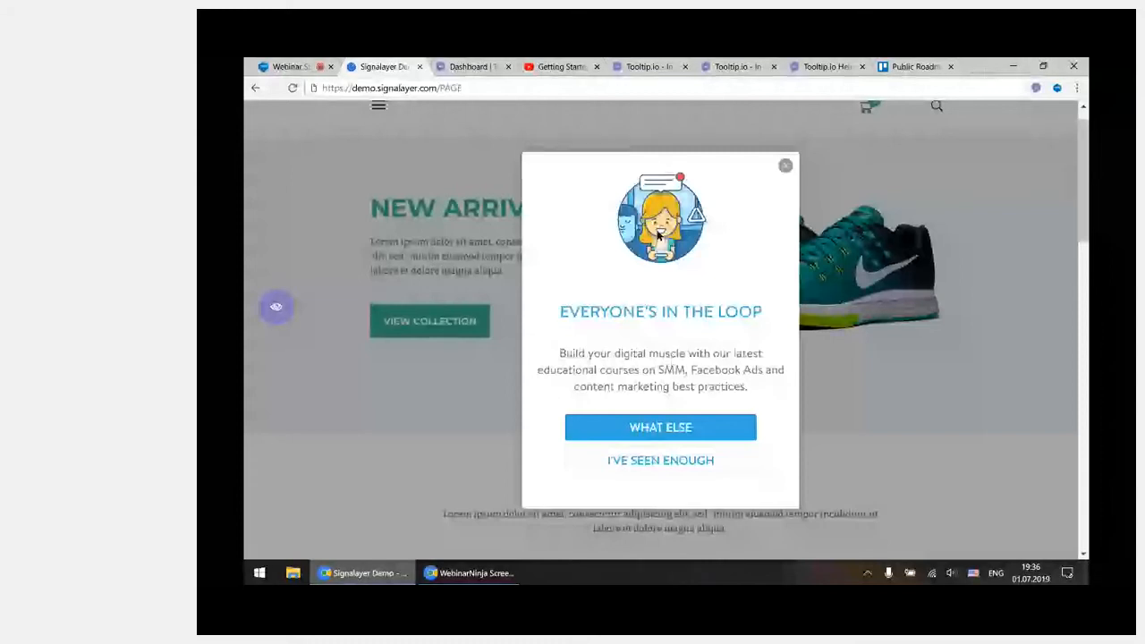
click(710, 428)
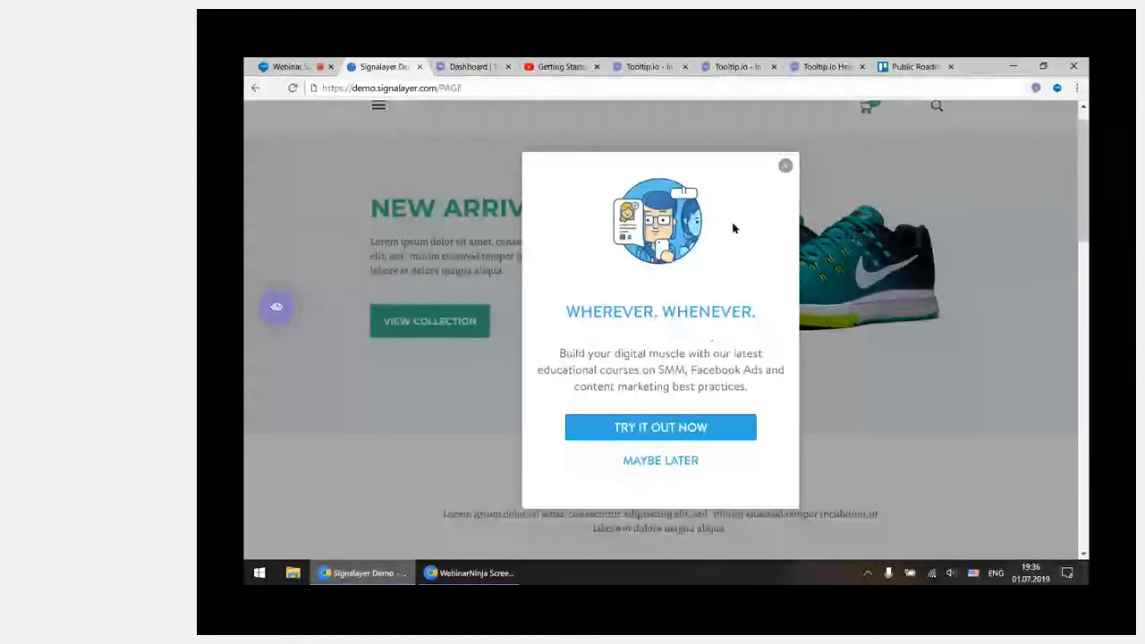
click(786, 166)
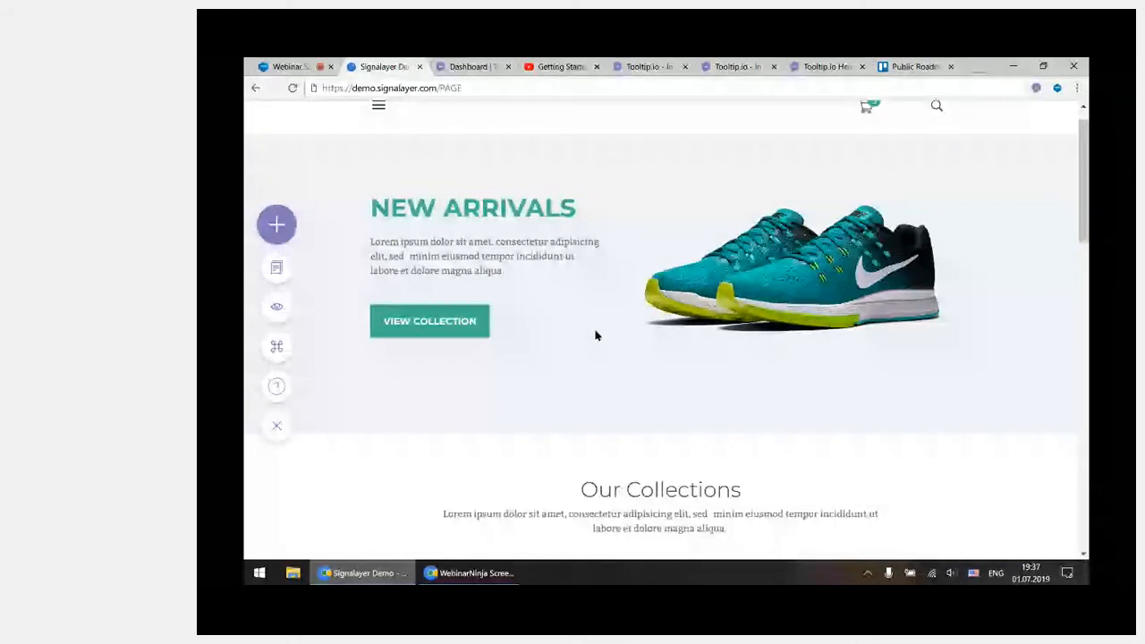
Turn off preview for the New: Deferred Issues popup in the campaign list
click(278, 270)
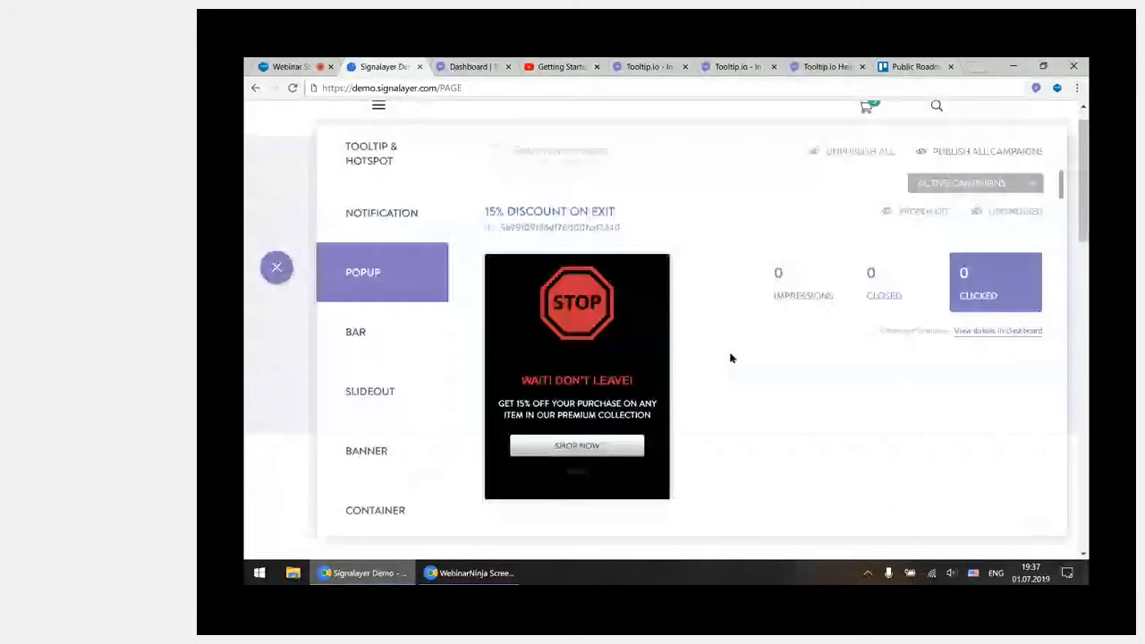
scroll(731, 358, down, 3)
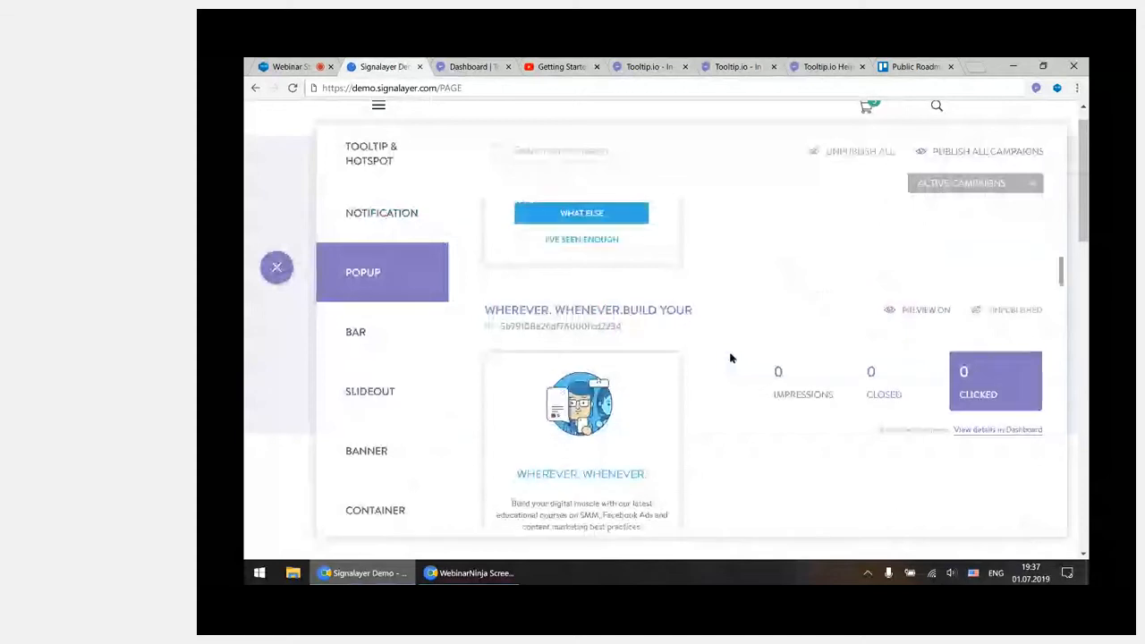
scroll(730, 358, up, 8)
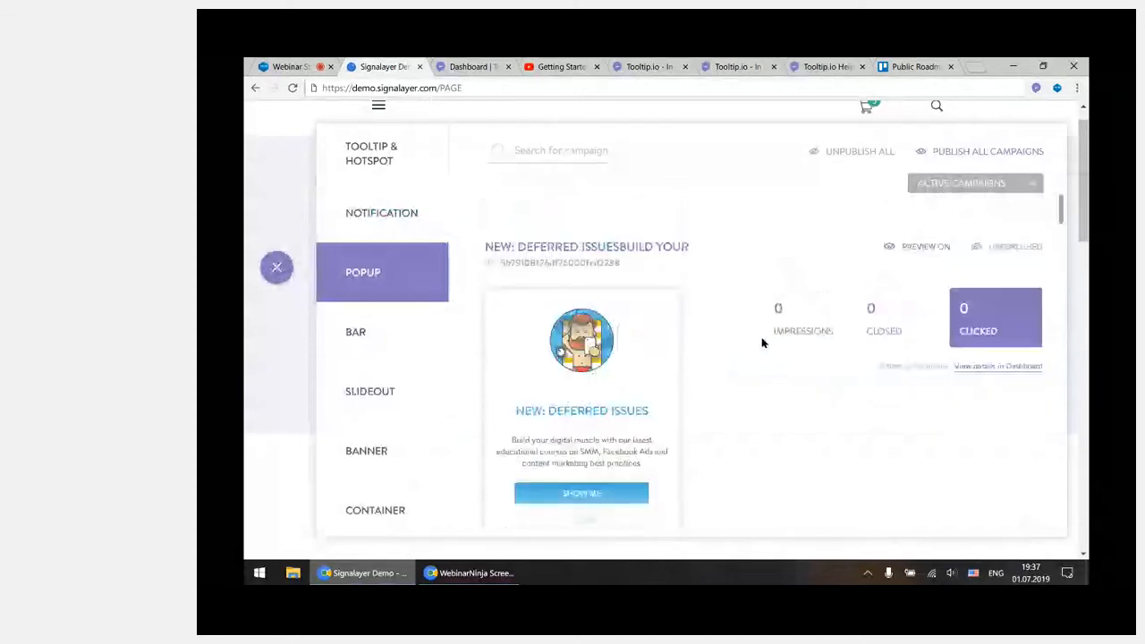
Turn on preview for the Dashboard FAQs campaign among the active Slideout campaigns, and open it for editing
click(415, 393)
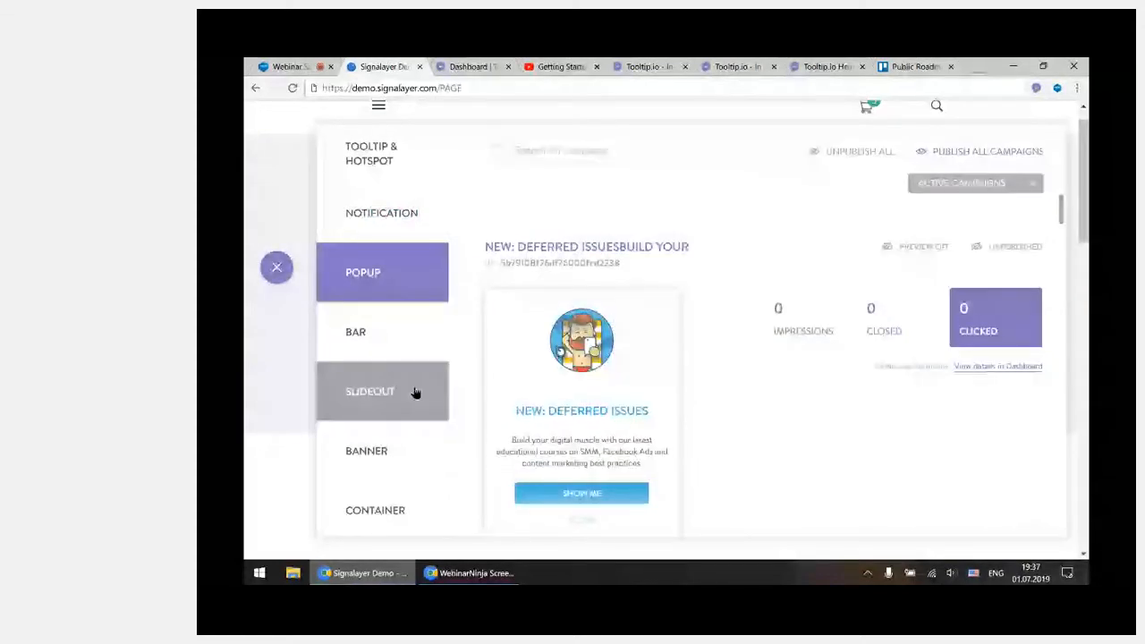
scroll(716, 327, up, 3)
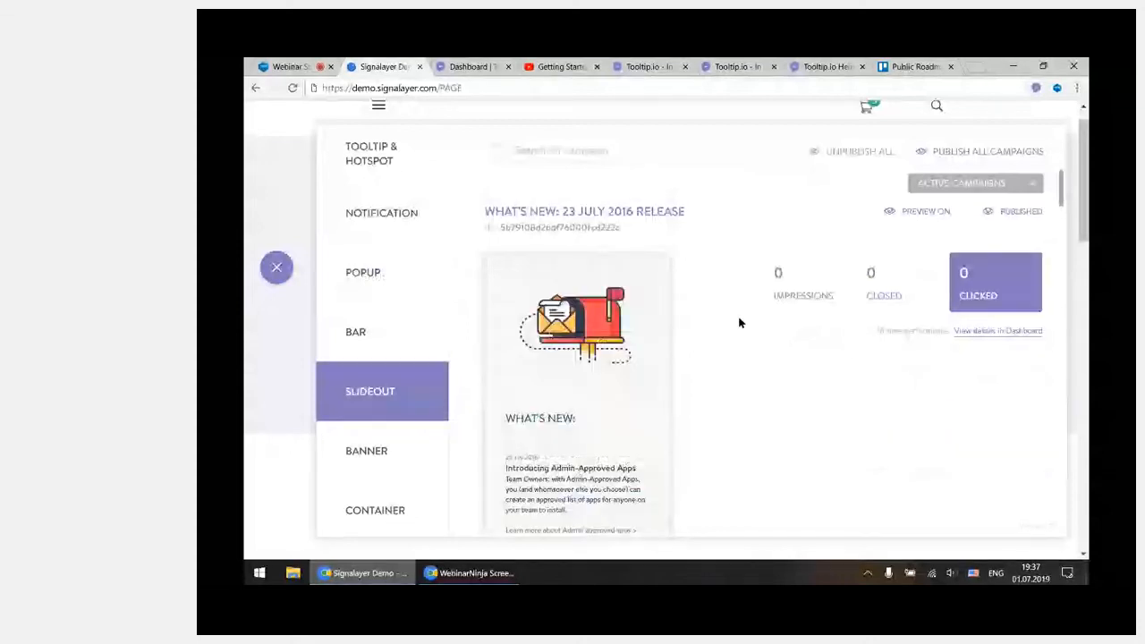
scroll(778, 352, down, 3)
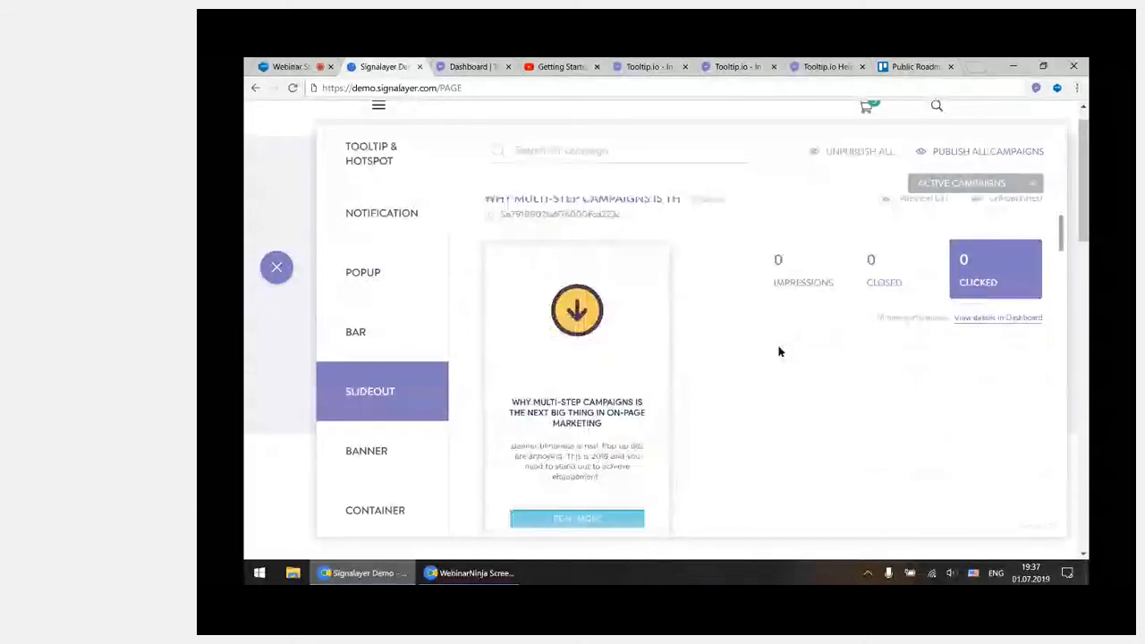
scroll(779, 352, down, 5)
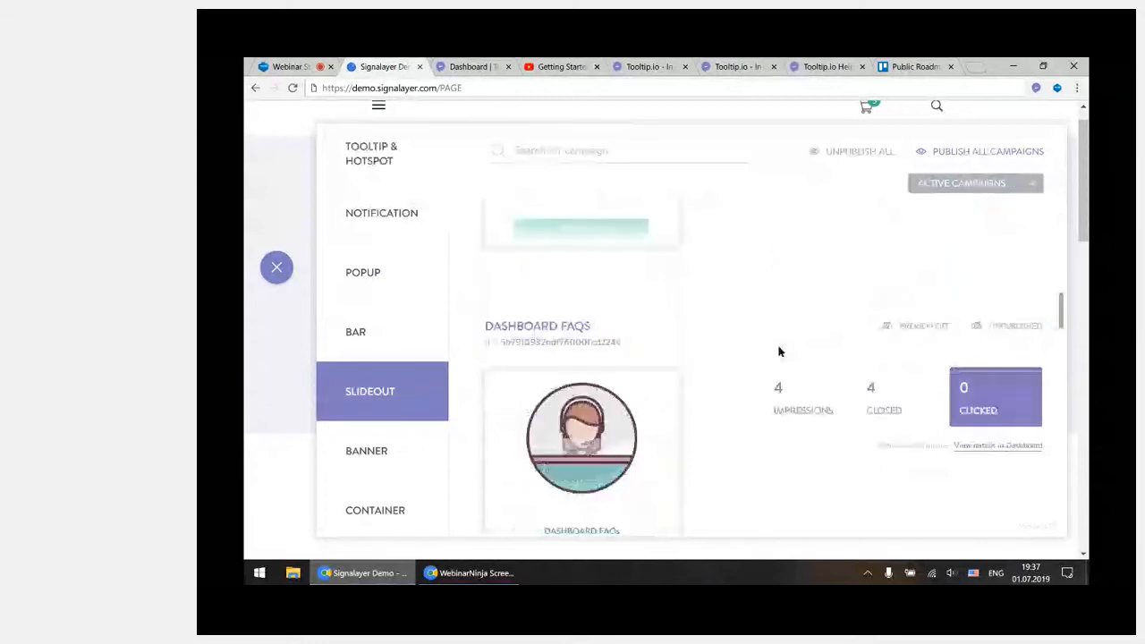
click(939, 331)
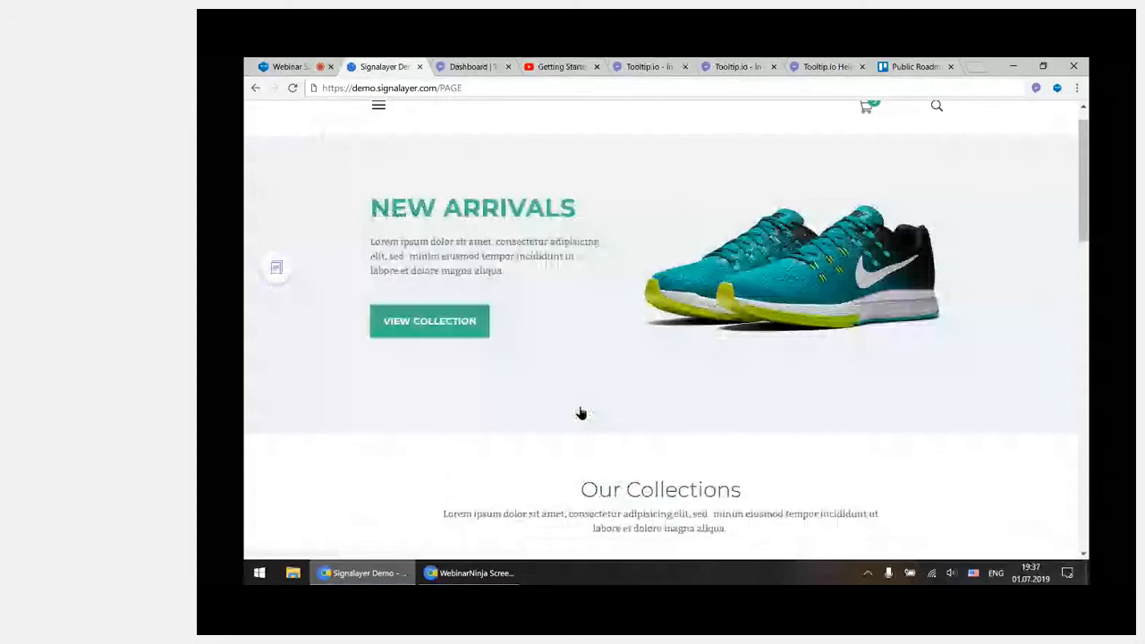
Check the trigger settings of the Dashboard FAQs slideout and save the campaign
click(1067, 109)
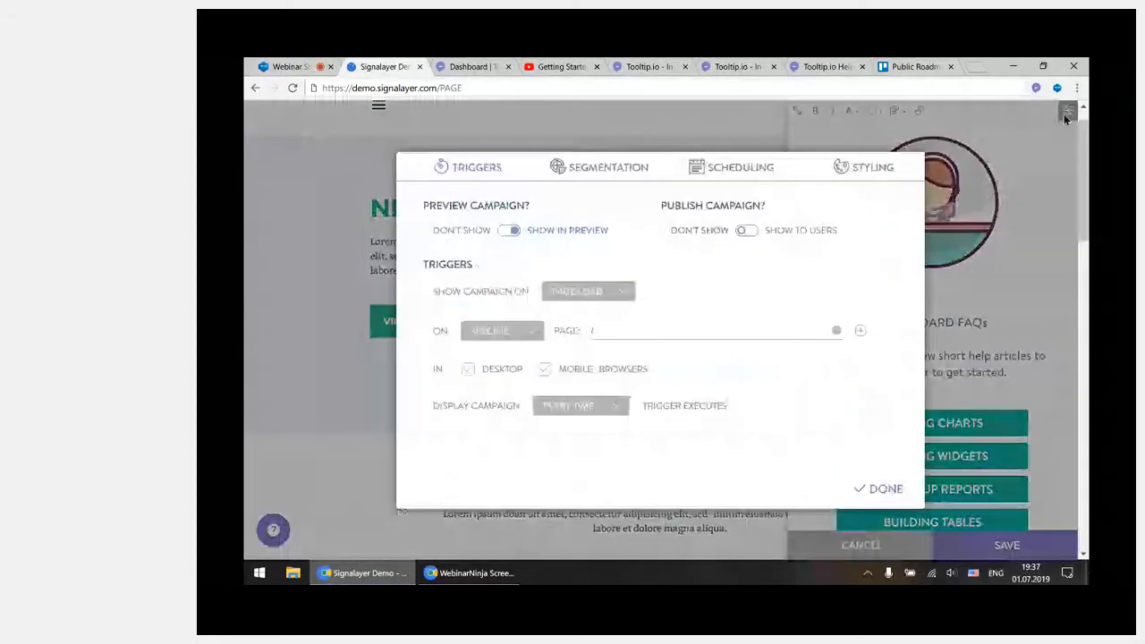
click(896, 489)
click(984, 544)
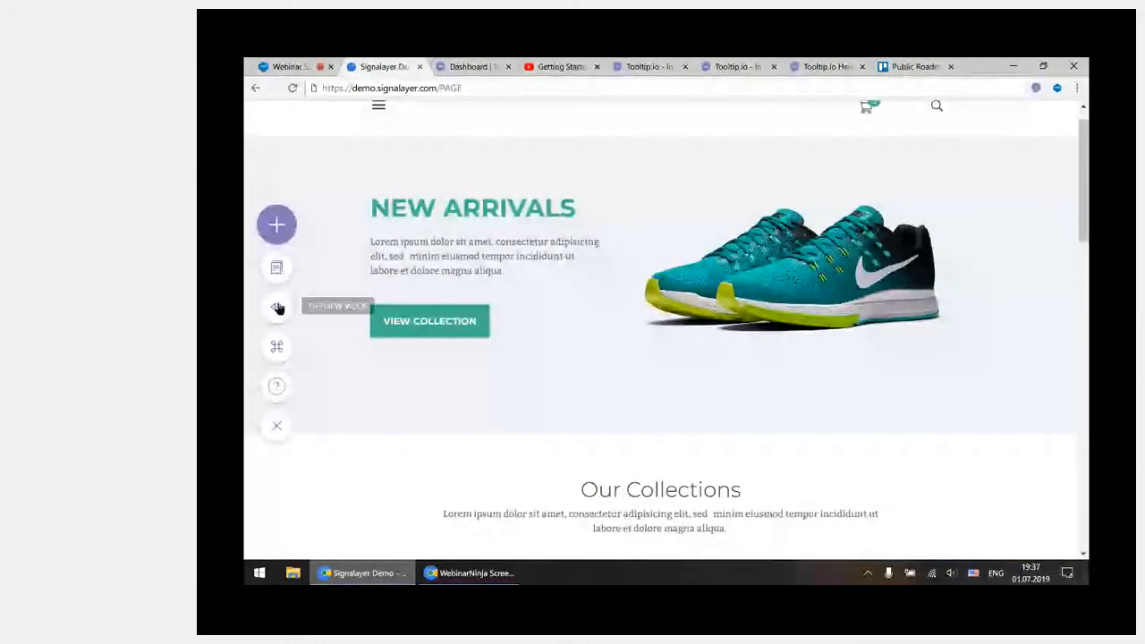
Preview the Dashboard FAQs slideout on the store page and examine its help article buttons
click(282, 307)
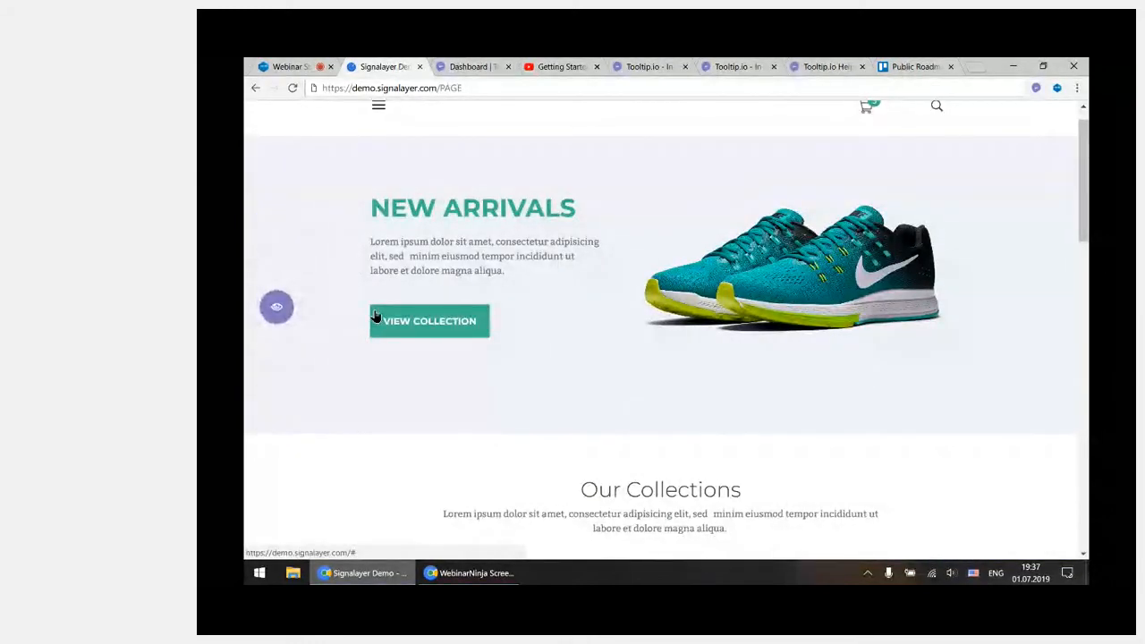
click(376, 318)
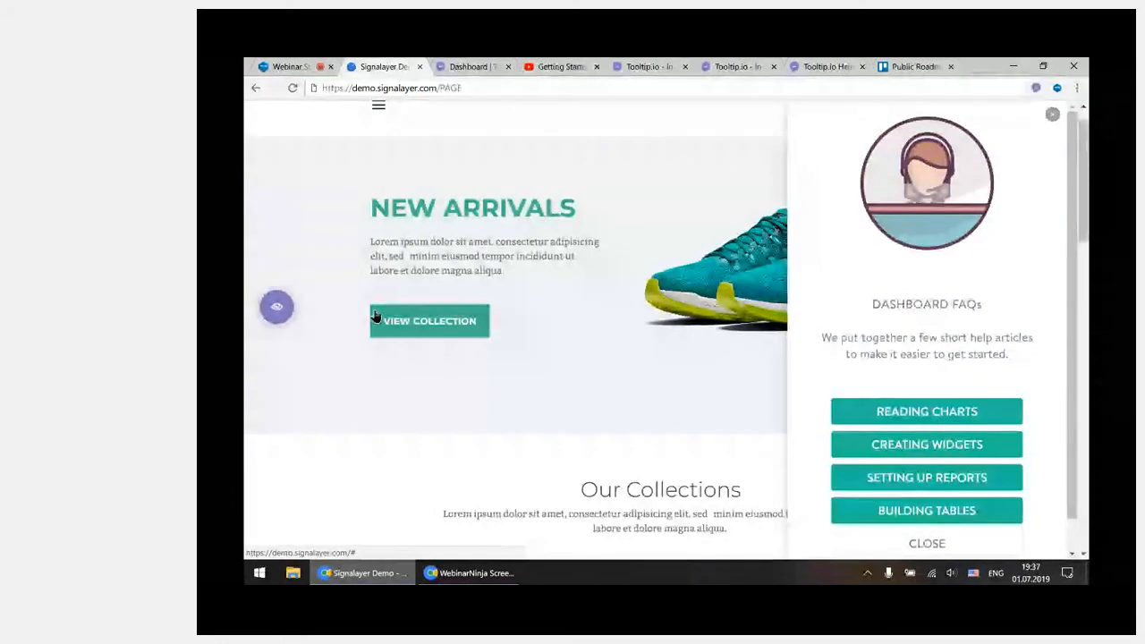
scroll(606, 259, down, 3)
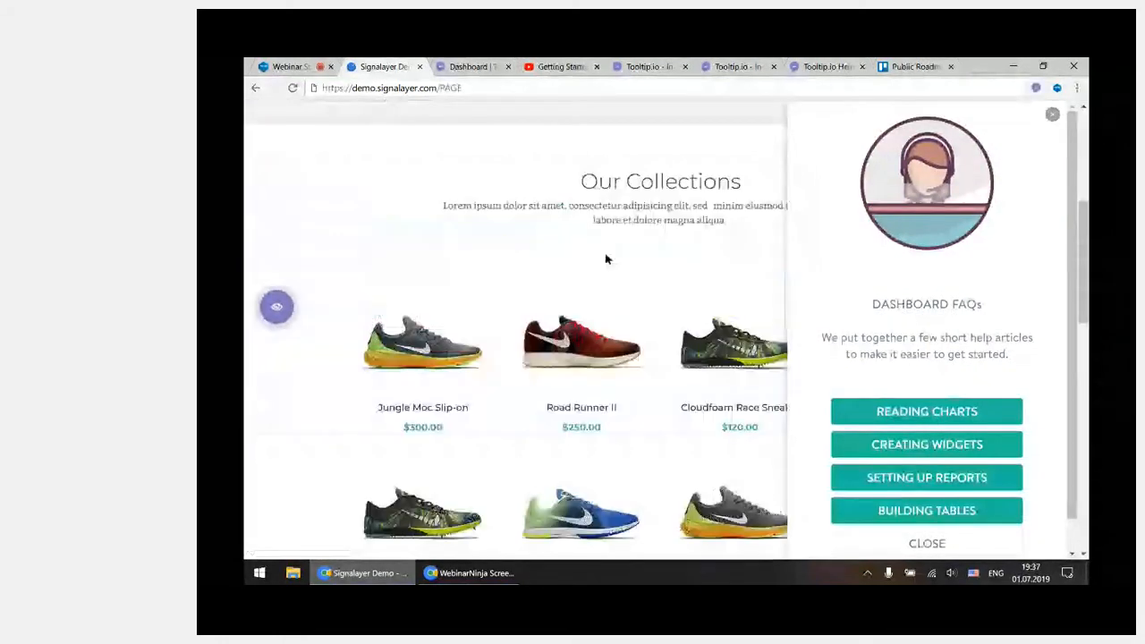
scroll(606, 259, up, 3)
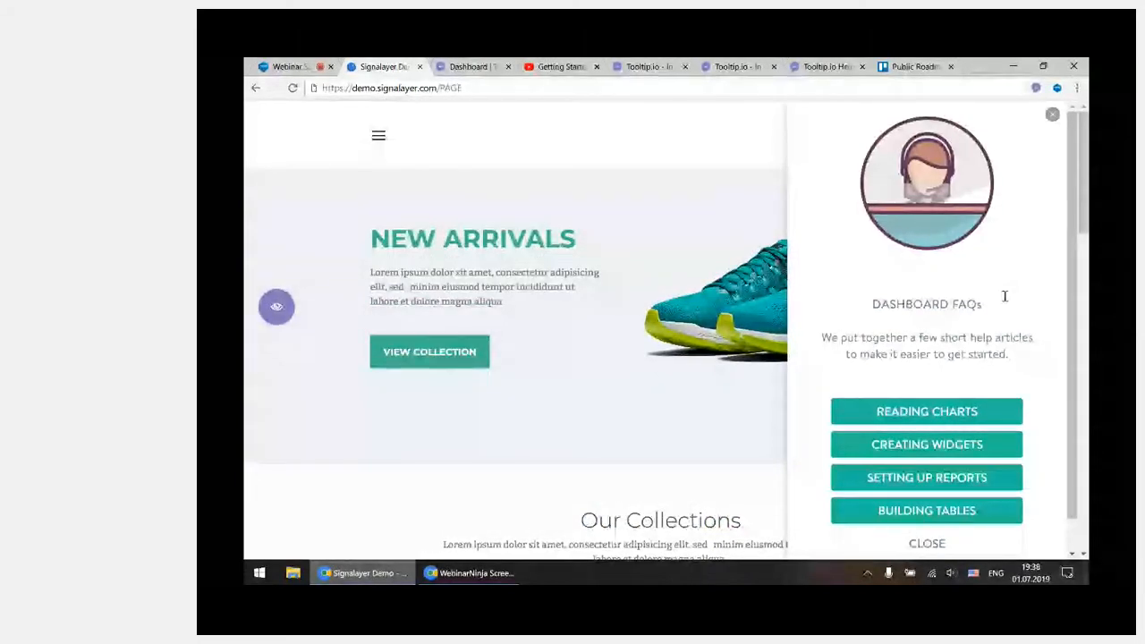
scroll(894, 373, down, 1)
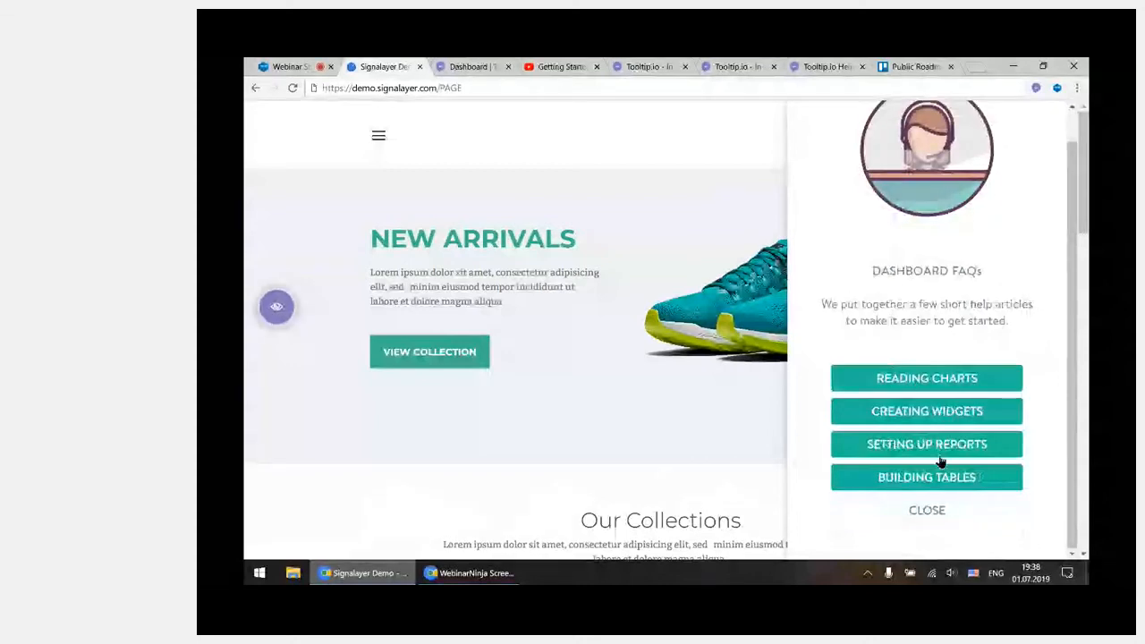
scroll(971, 281, up, 2)
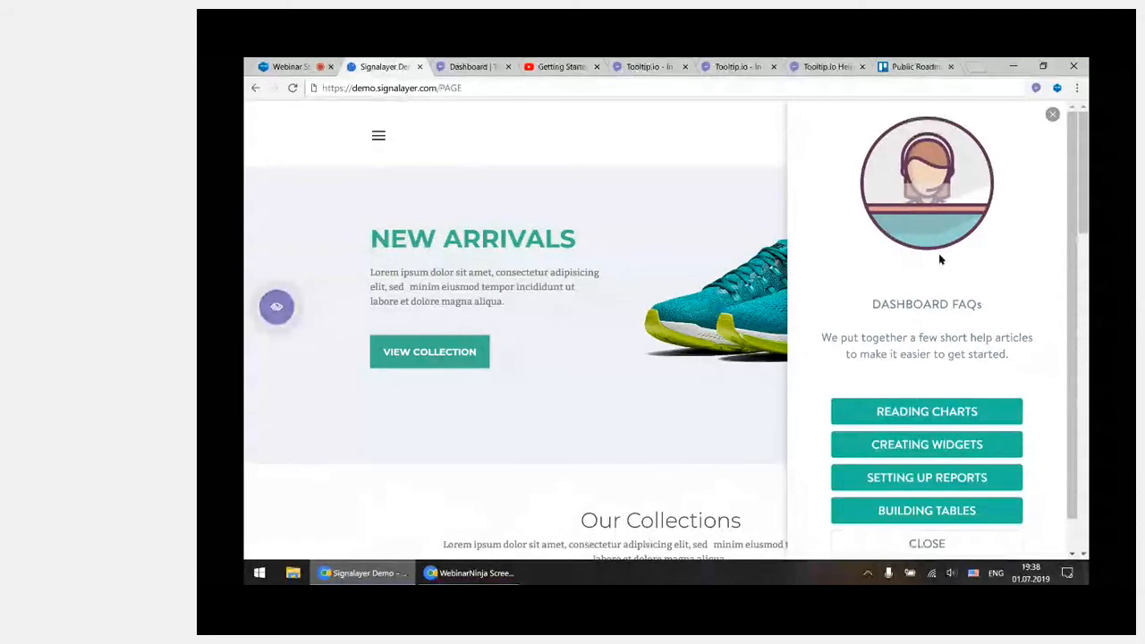
scroll(939, 253, down, 1)
scroll(962, 240, up, 1)
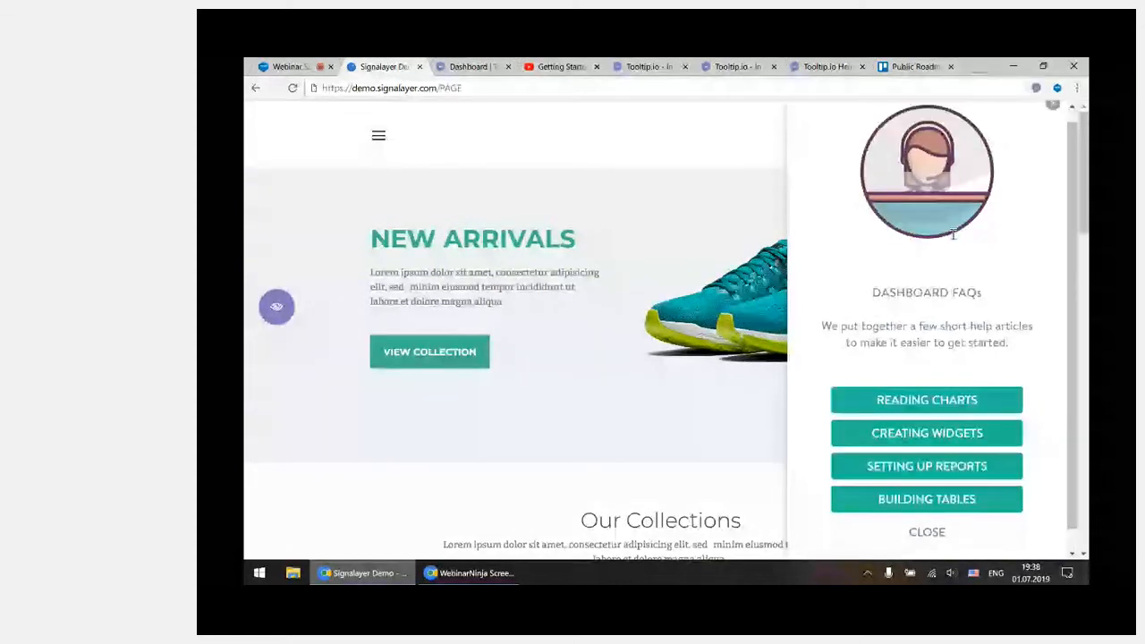
scroll(950, 260, up, 1)
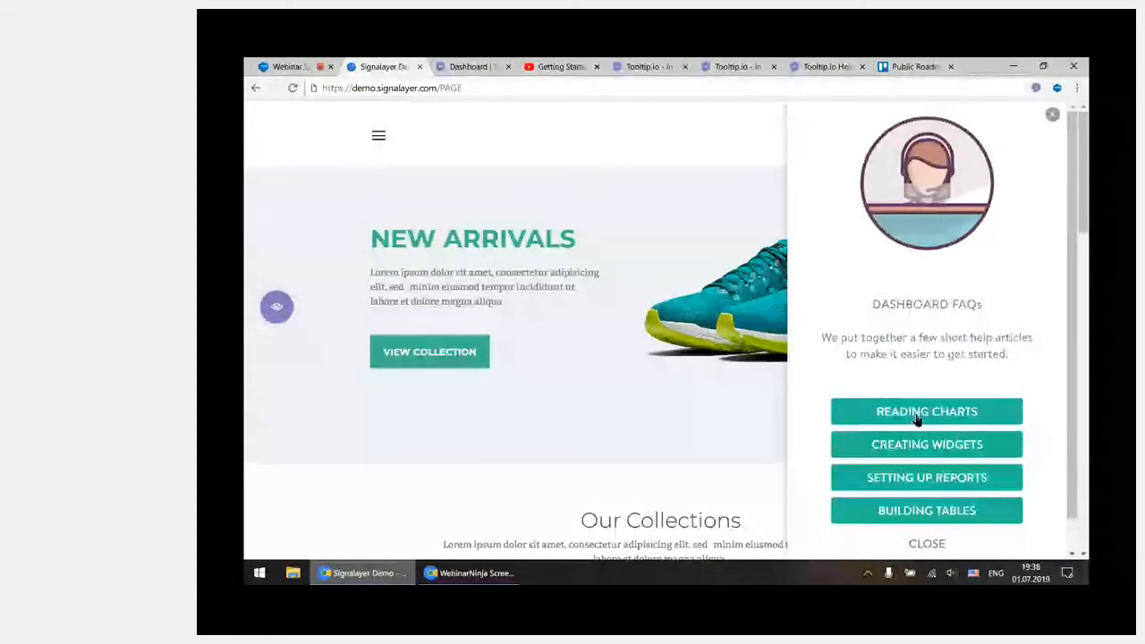
Show the Reading Charts article from the slideout, look through it, and close it, leaving preview mode
click(972, 413)
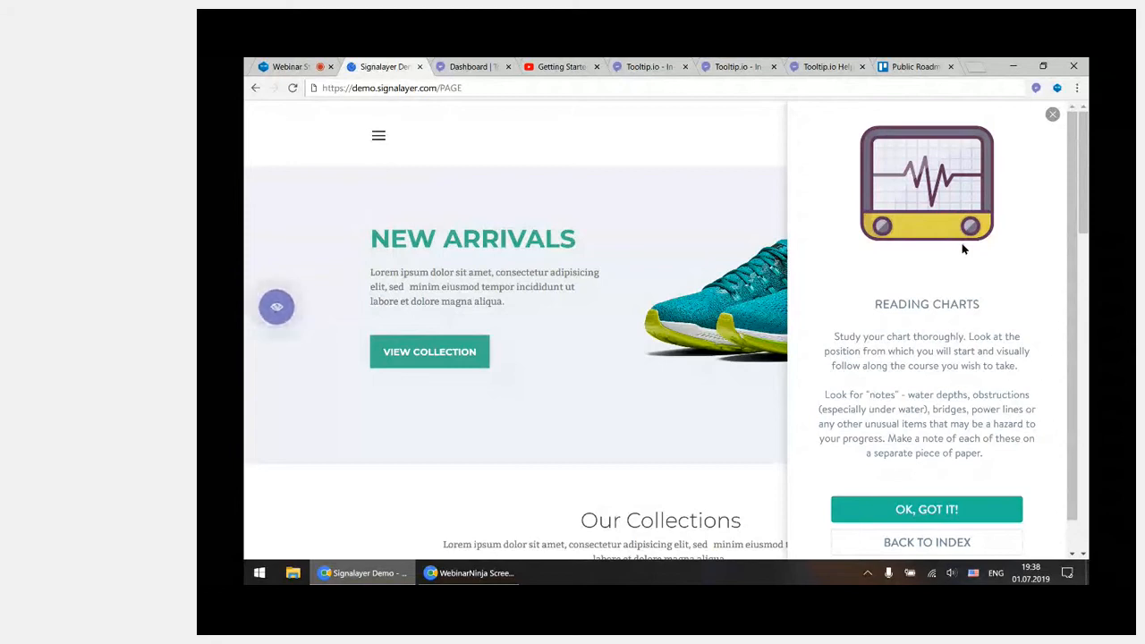
scroll(964, 305, down, 1)
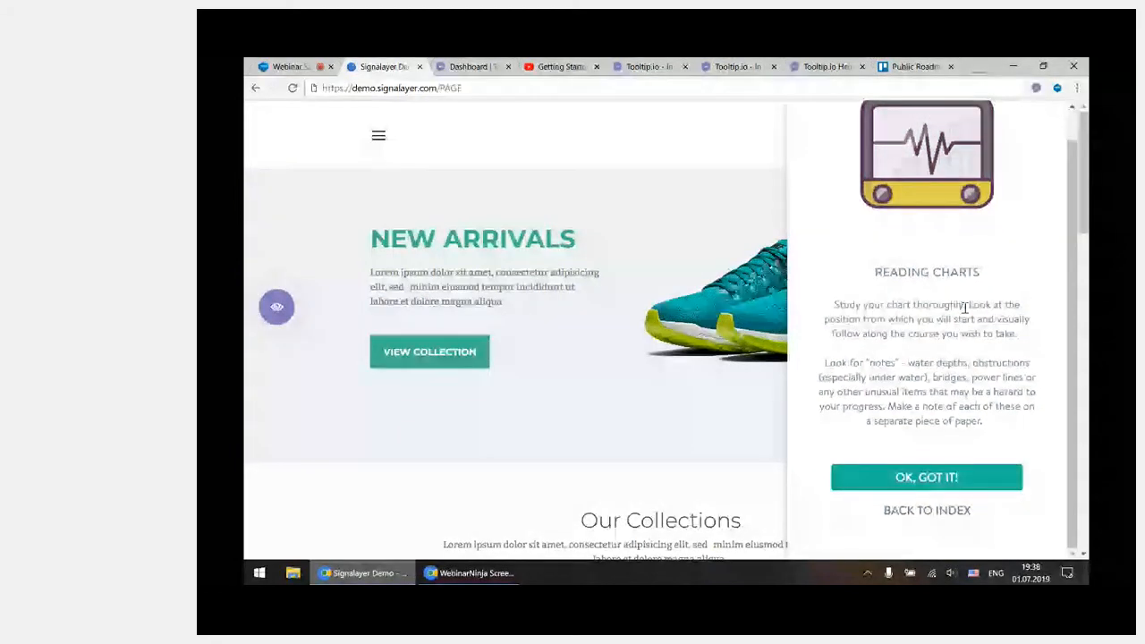
scroll(965, 306, up, 1)
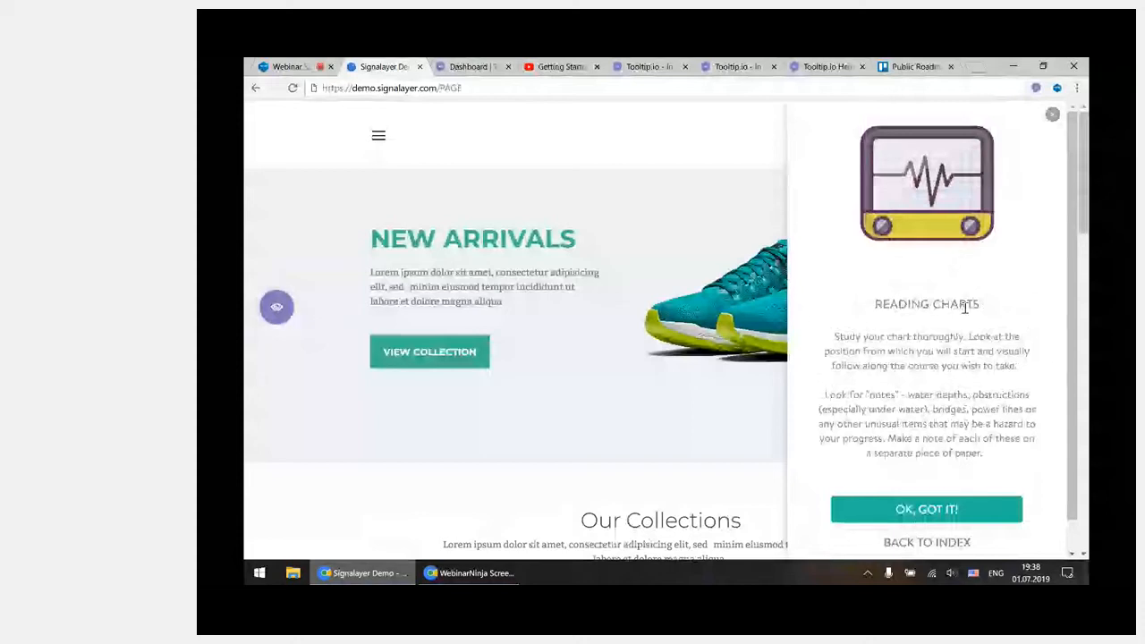
click(1052, 117)
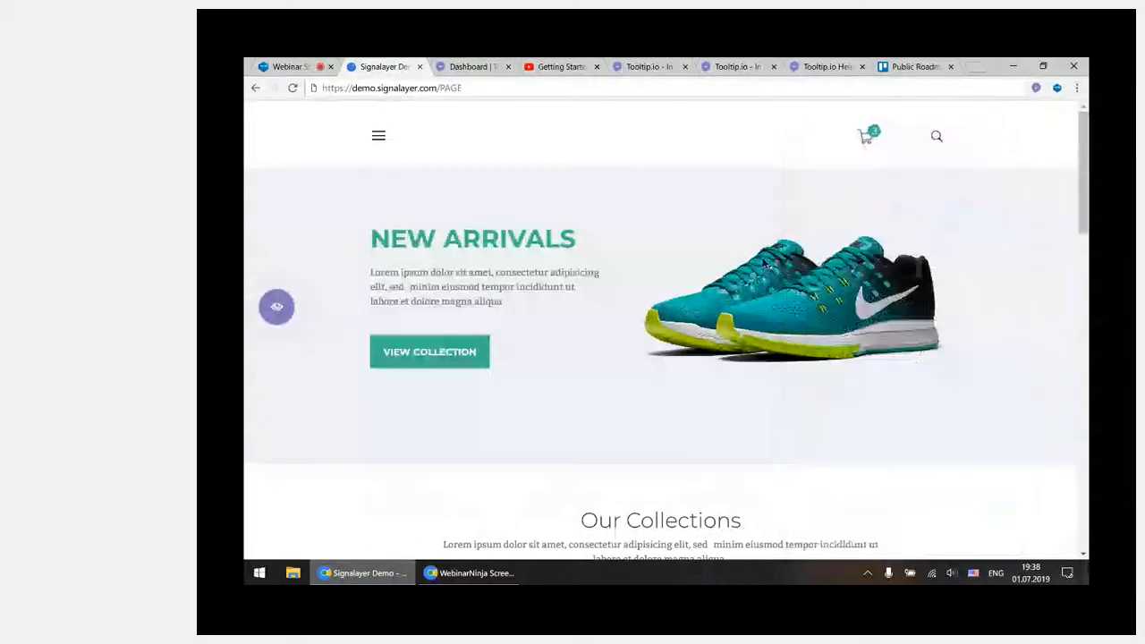
click(278, 315)
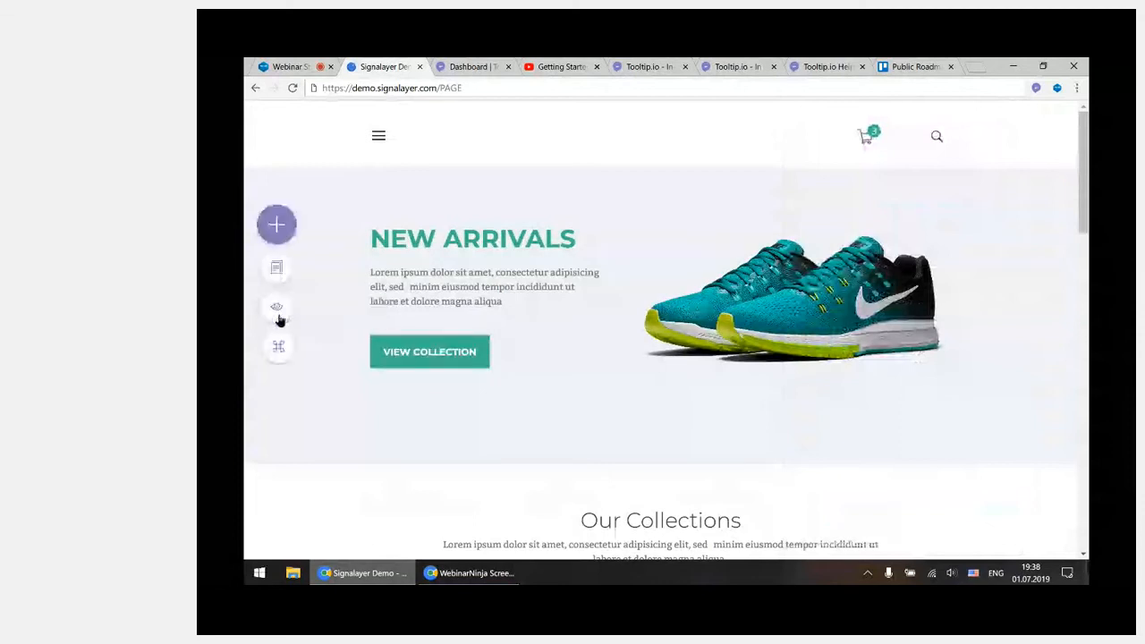
Look over the campaign types that can be added, such as Tooltip and Container, without creating one
click(279, 226)
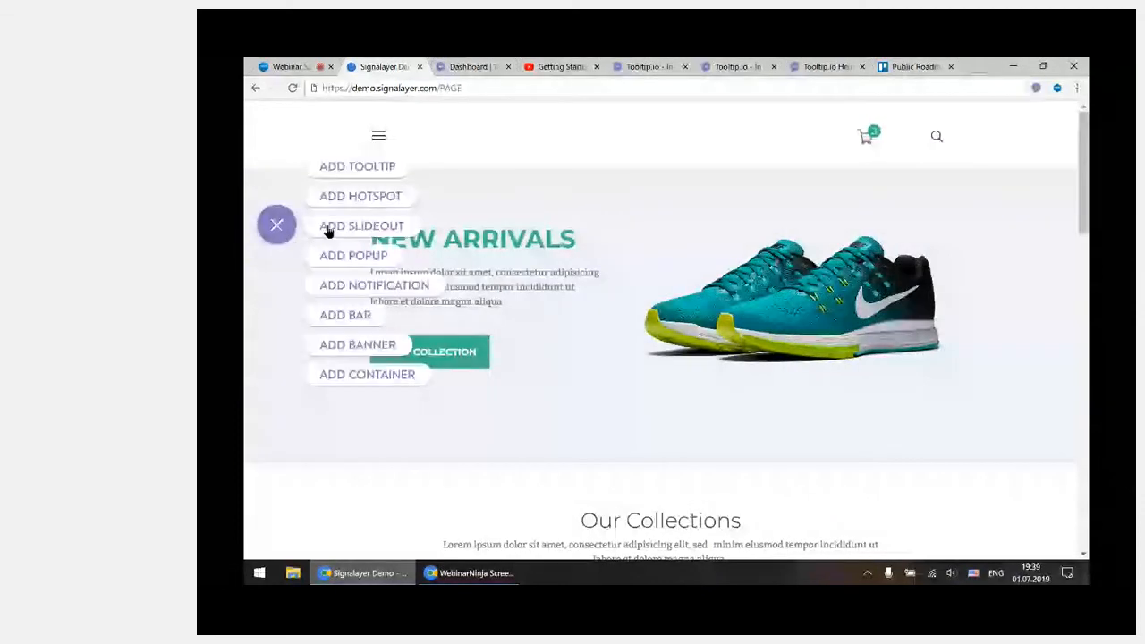
mouse_move(371, 381)
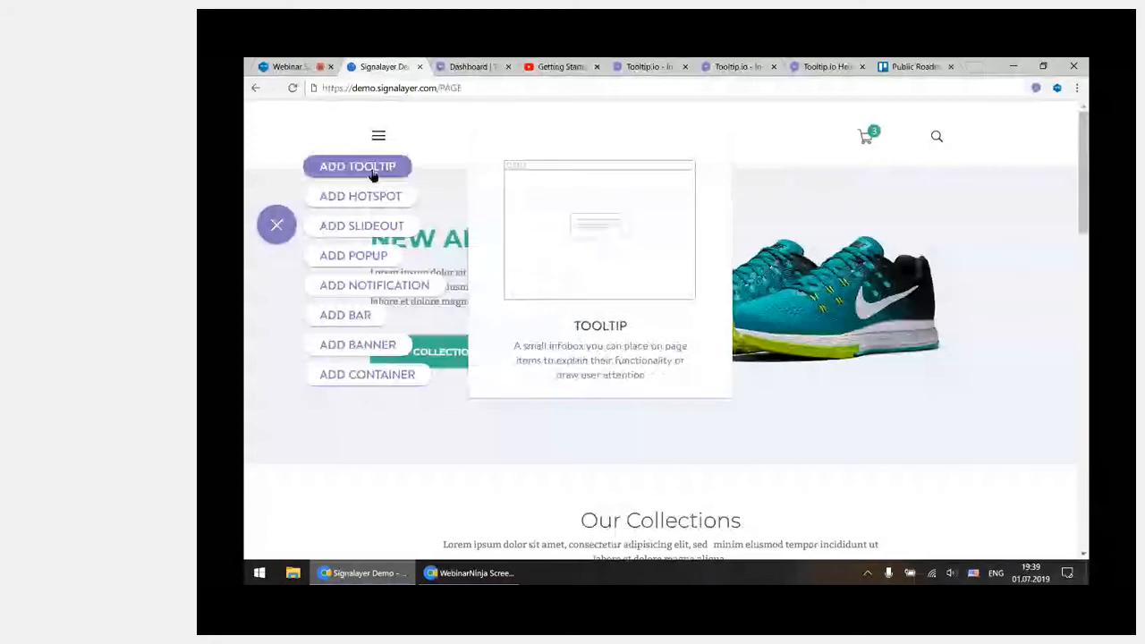
click(273, 234)
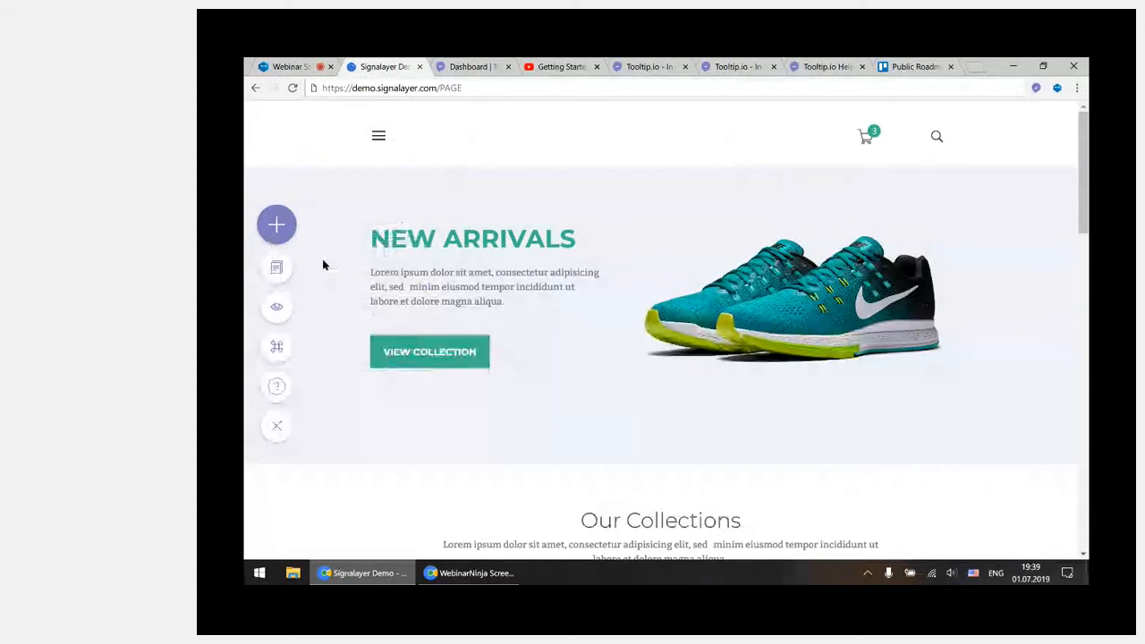
Switch to the Tooltip.io dashboard, view the demo project's player installation code, and open that project's campaign overview
click(470, 69)
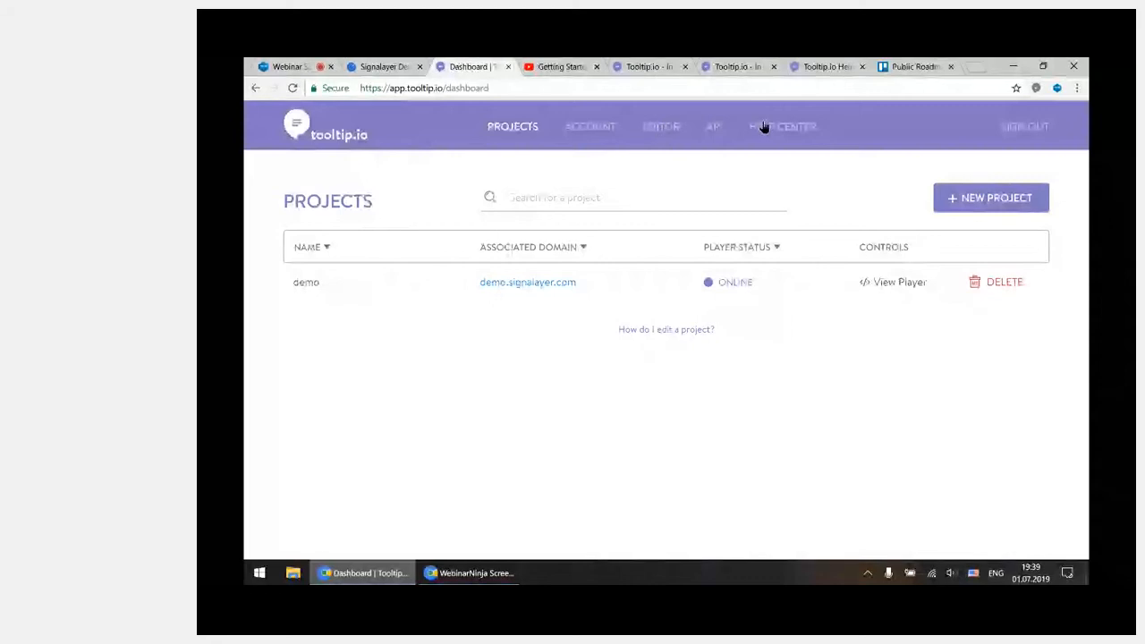
double_click(366, 202)
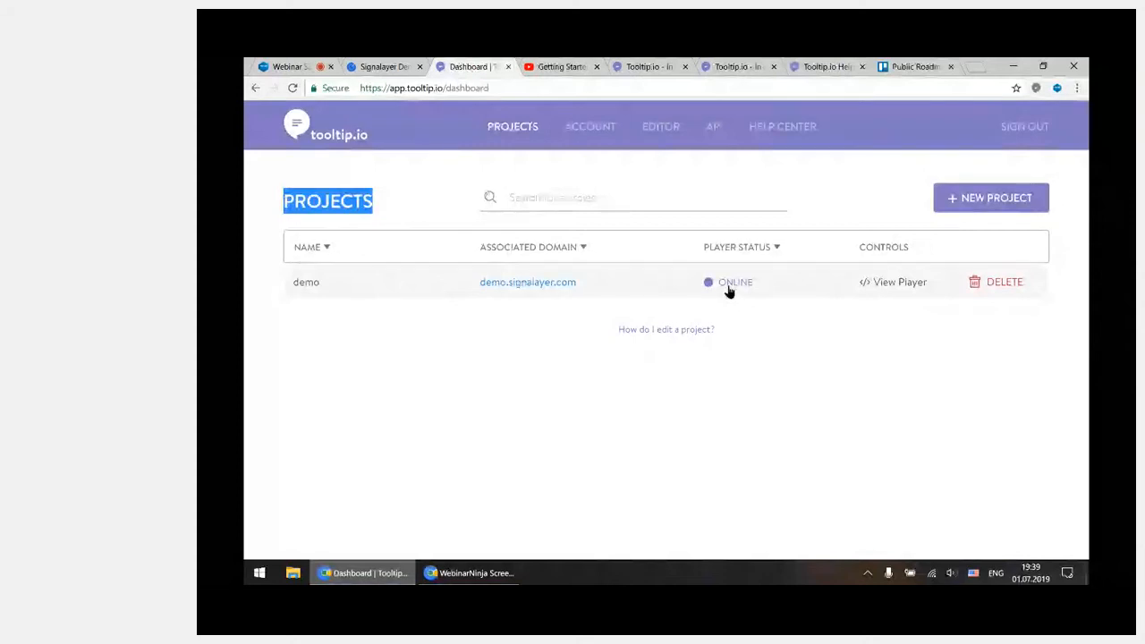
click(887, 288)
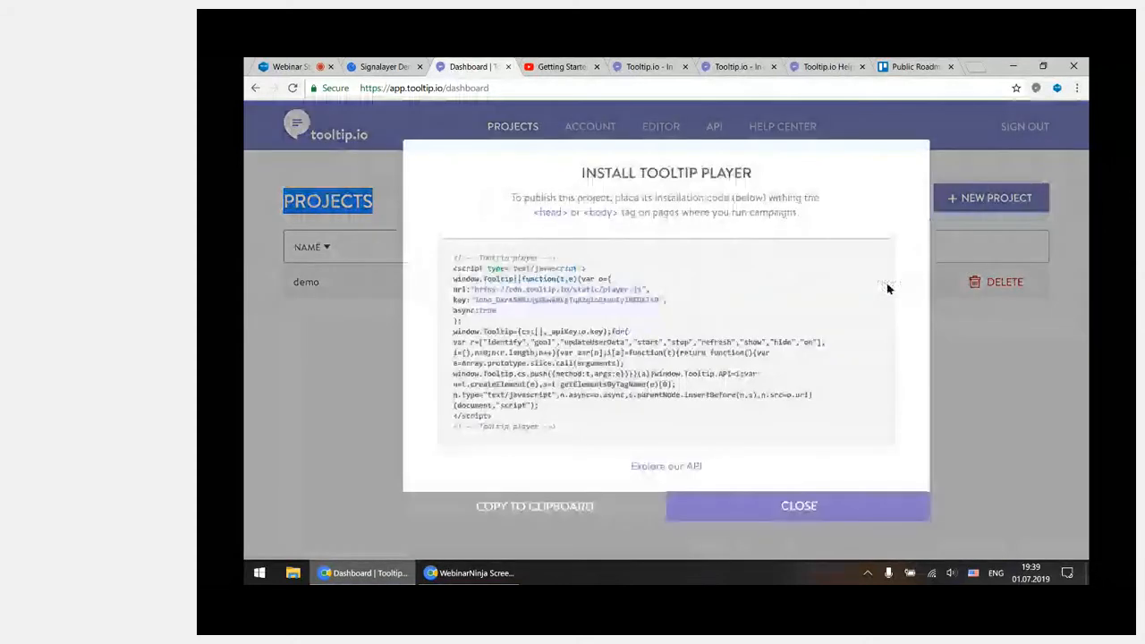
click(708, 509)
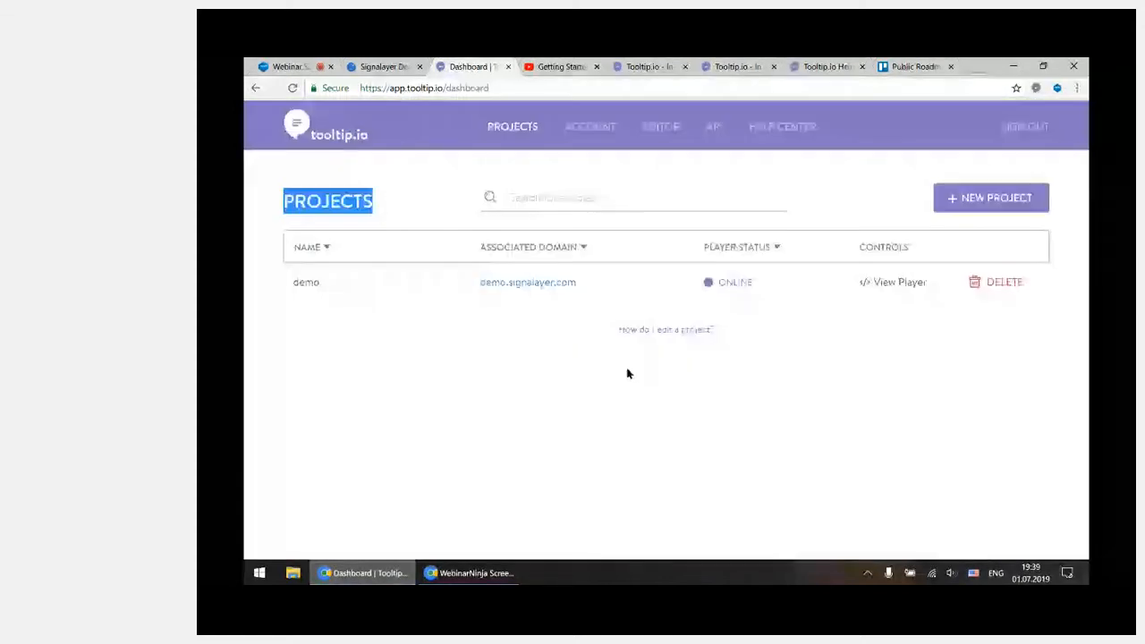
click(403, 288)
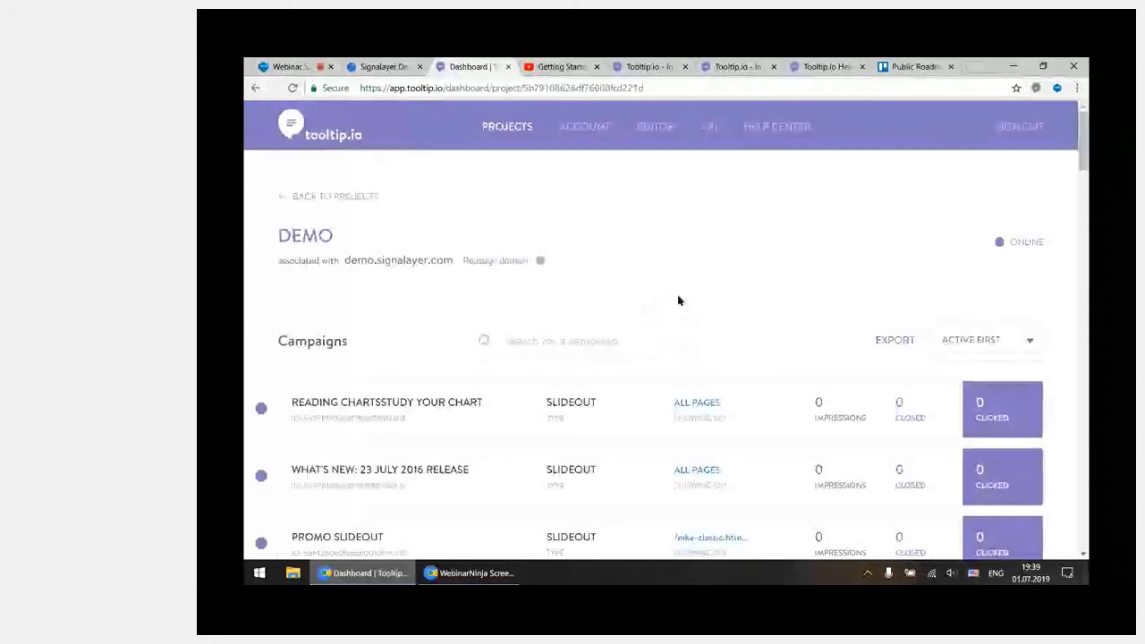
Look over the demo project's campaign overview and its campaign sorting options, keeping the Active First order
scroll(678, 301, down, 2)
scroll(504, 276, up, 2)
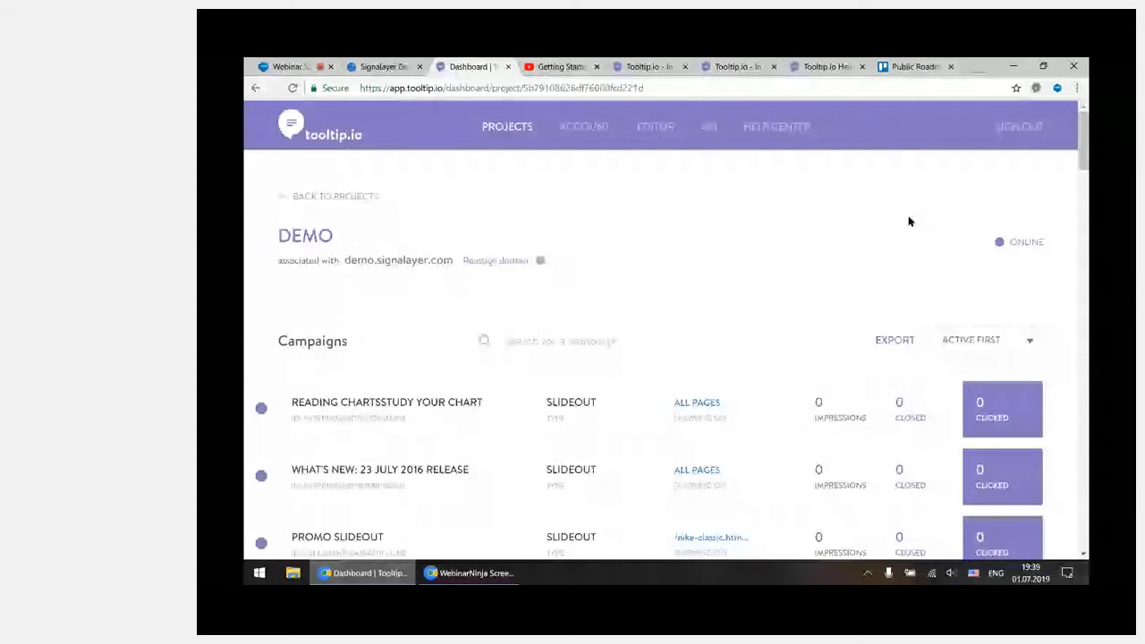
click(1002, 345)
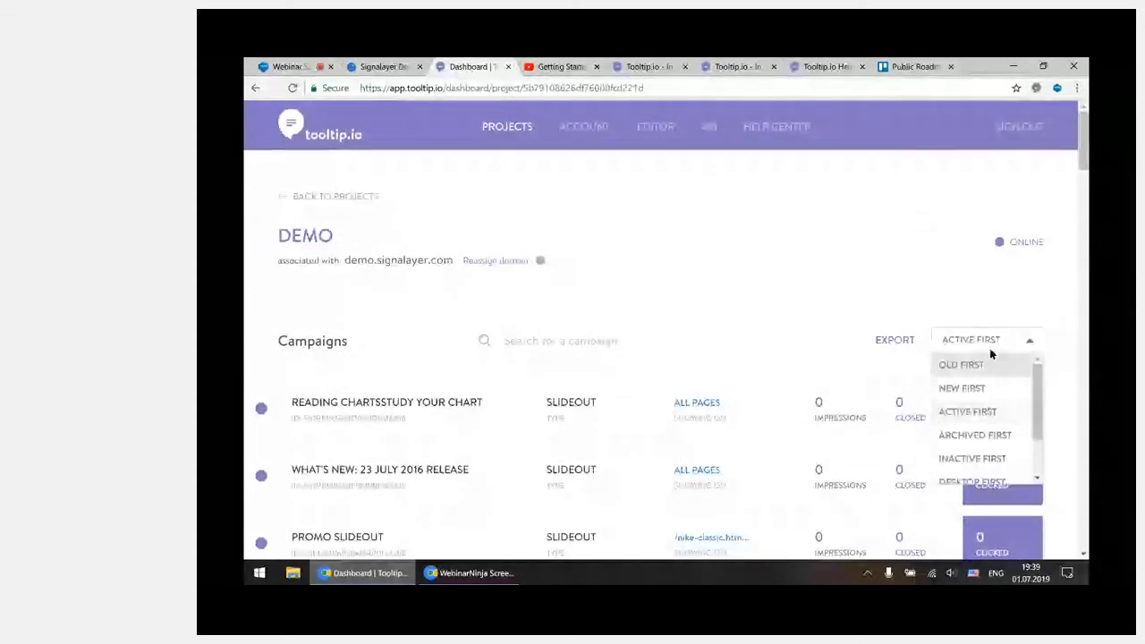
click(976, 308)
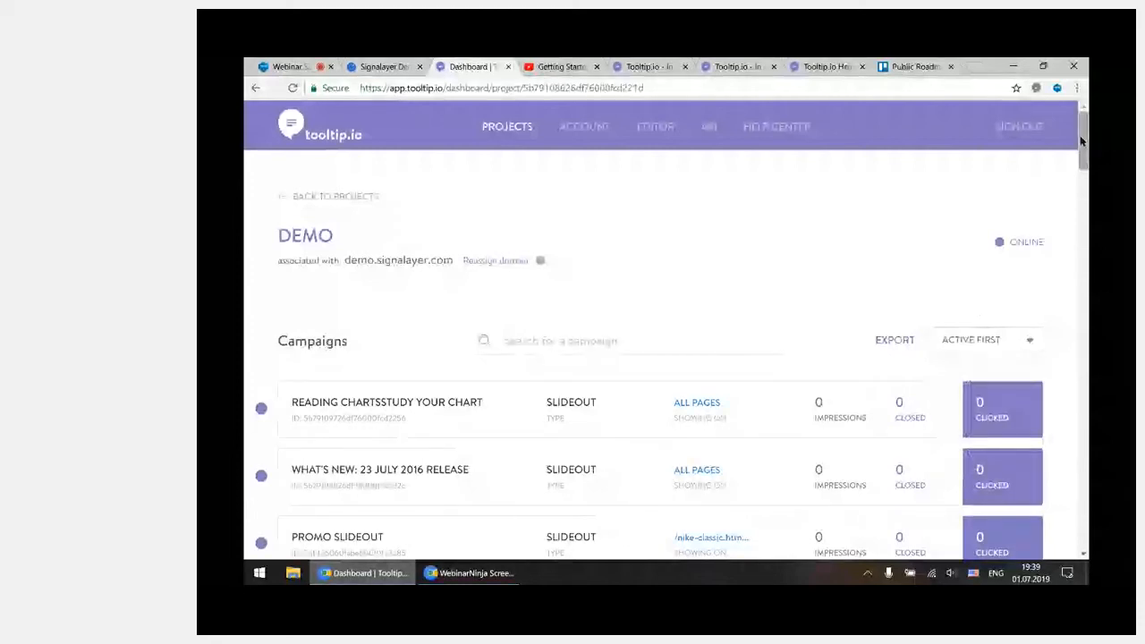
Examine the campaign list's status markers, types, target pages, and impression, closed and clicked statistics
drag(1081, 140, 1083, 168)
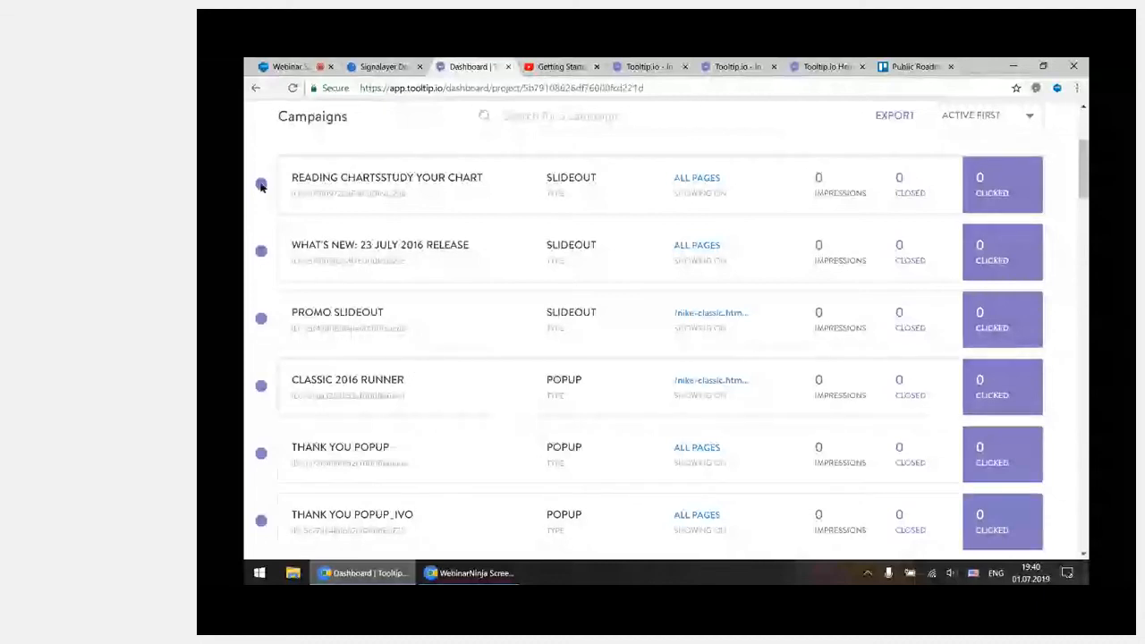
mouse_move(263, 187)
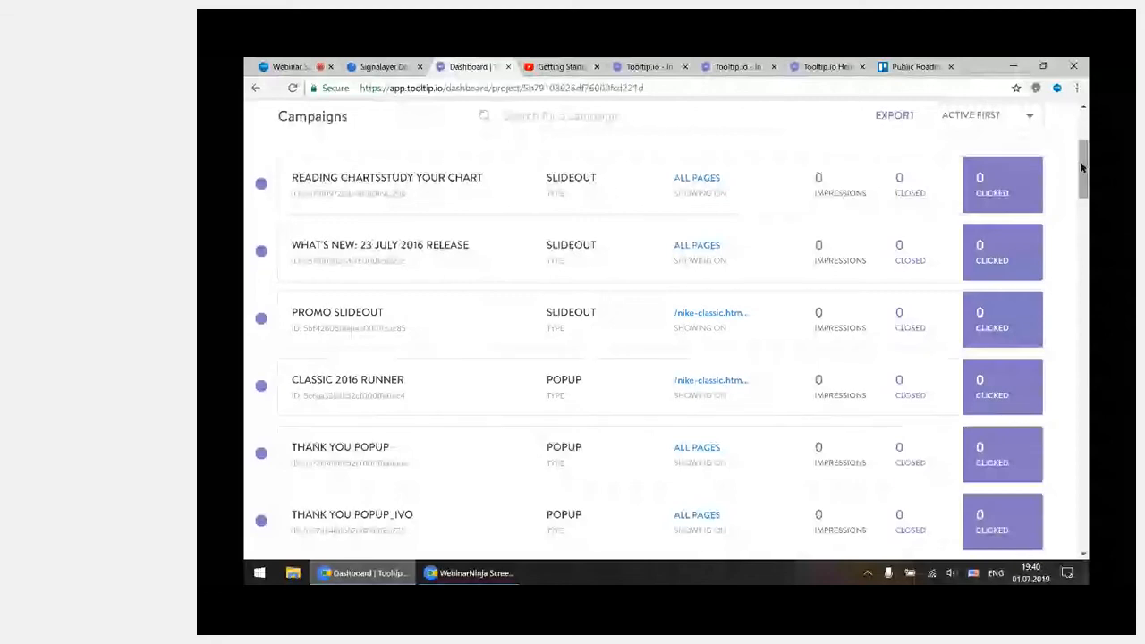
drag(1082, 168, 677, 243)
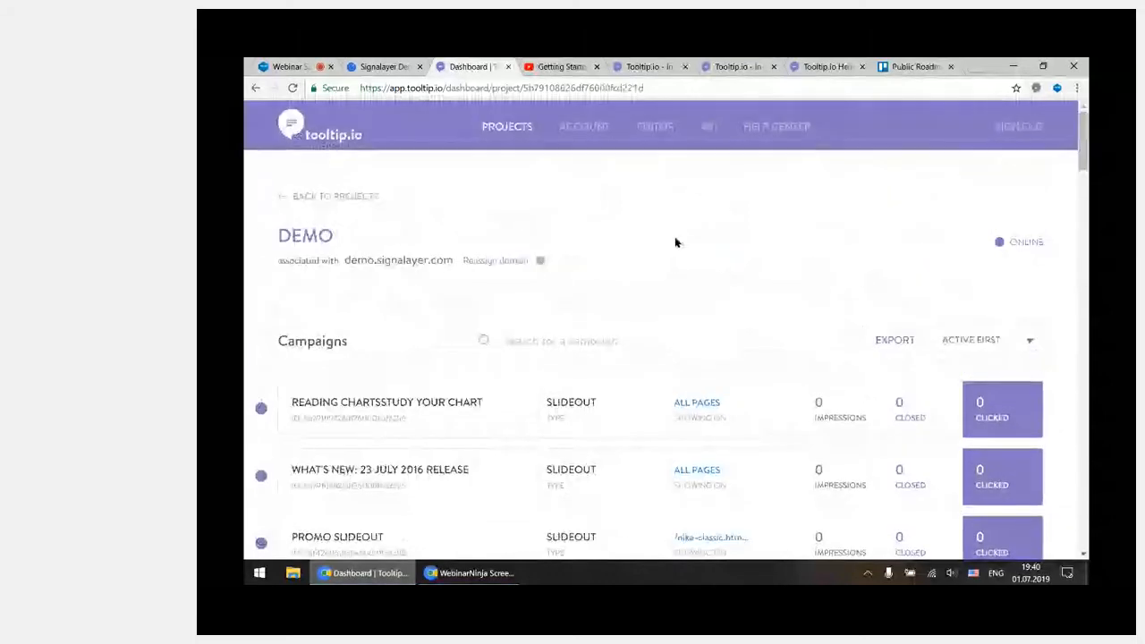
scroll(685, 244, down, 2)
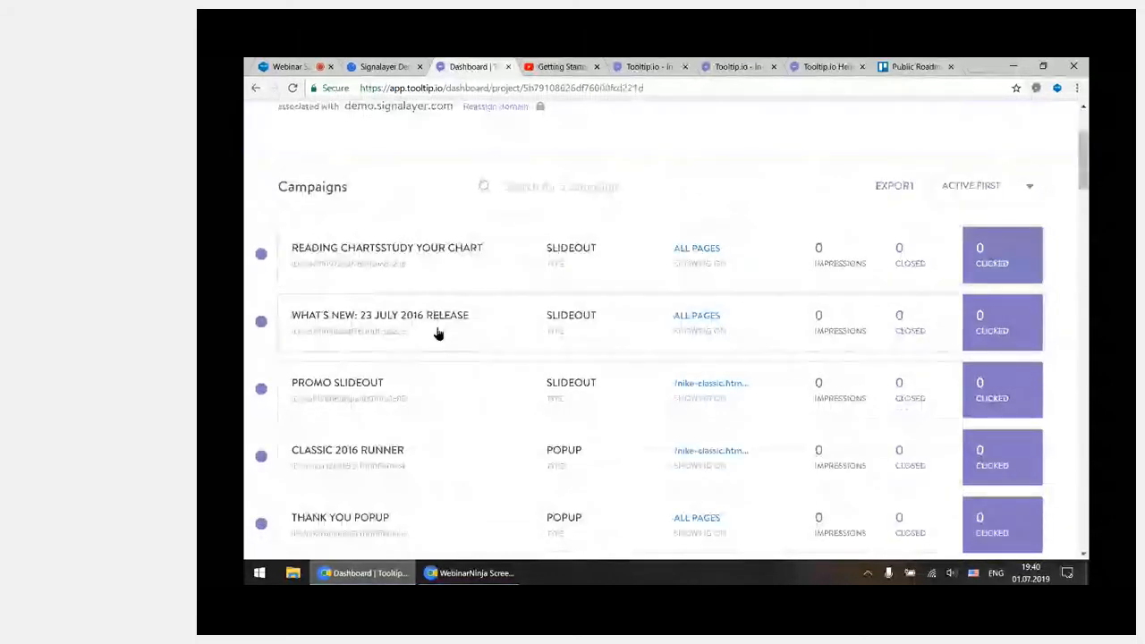
drag(1086, 170, 1074, 138)
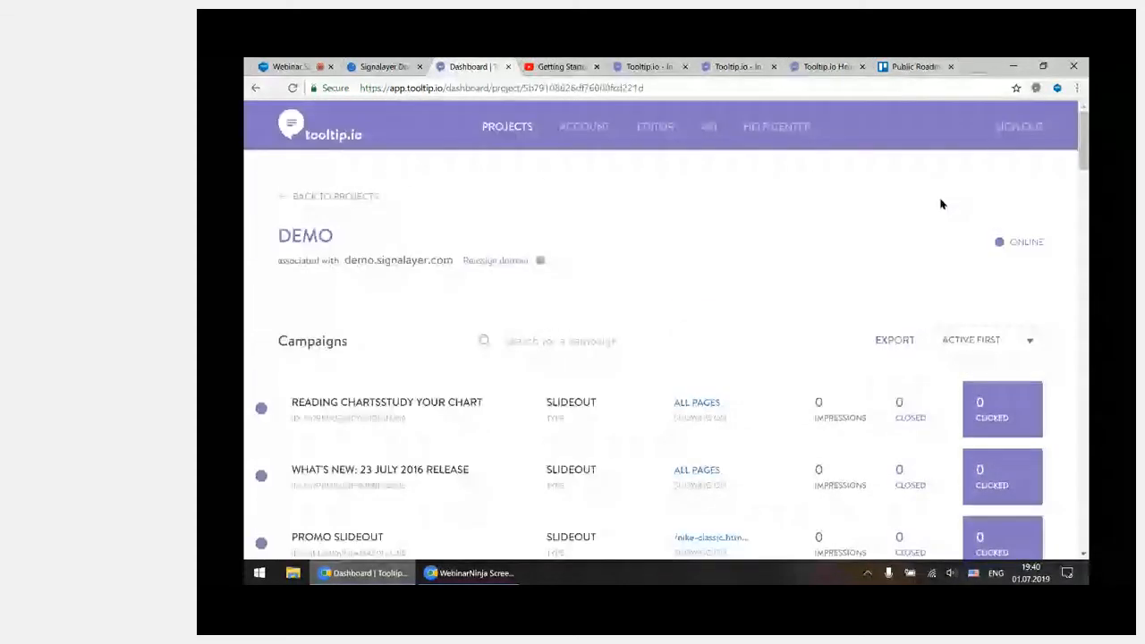
scroll(775, 231, down, 2)
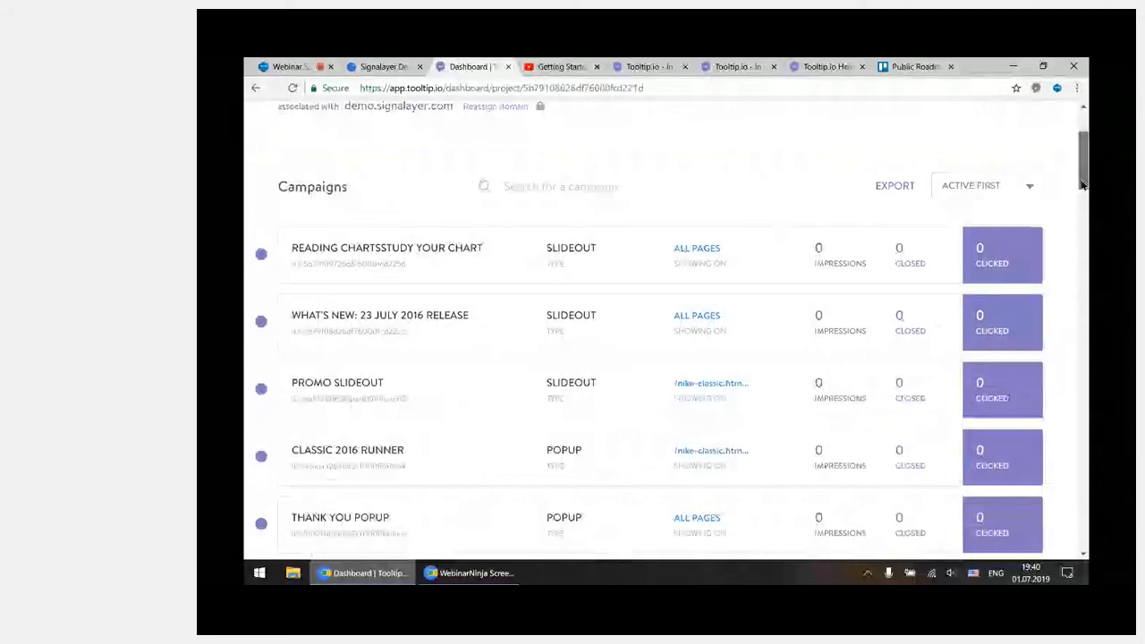
drag(1081, 184, 1081, 196)
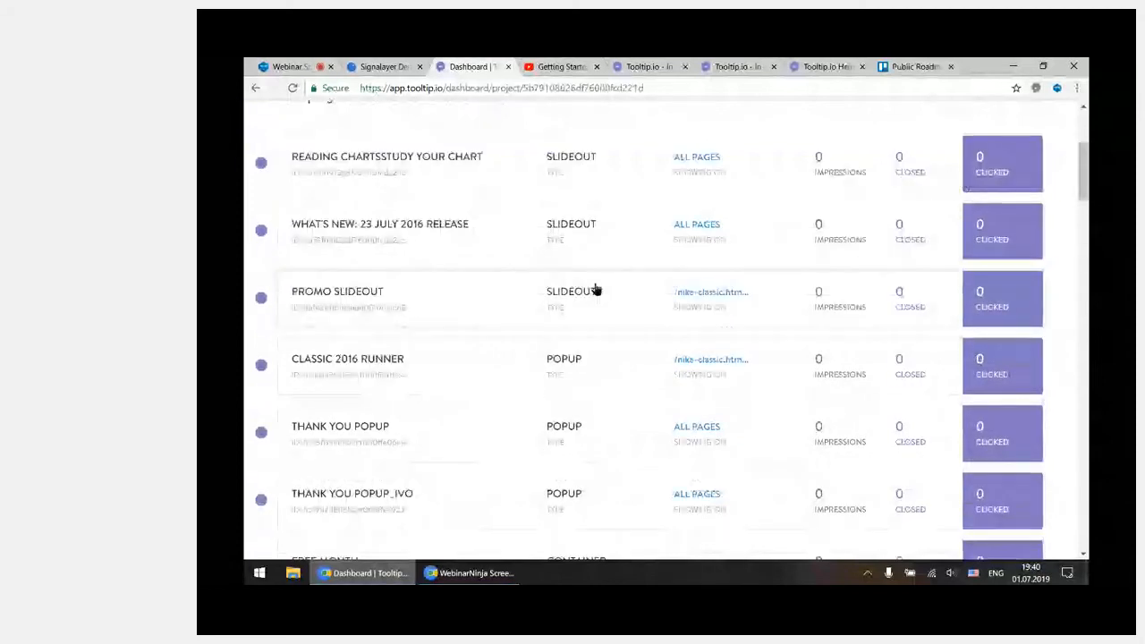
Expand the Classic 2016 Runner popup's performance chart and view it for the last 7 days, last 24 hours, a custom range and the last 30 days
click(443, 374)
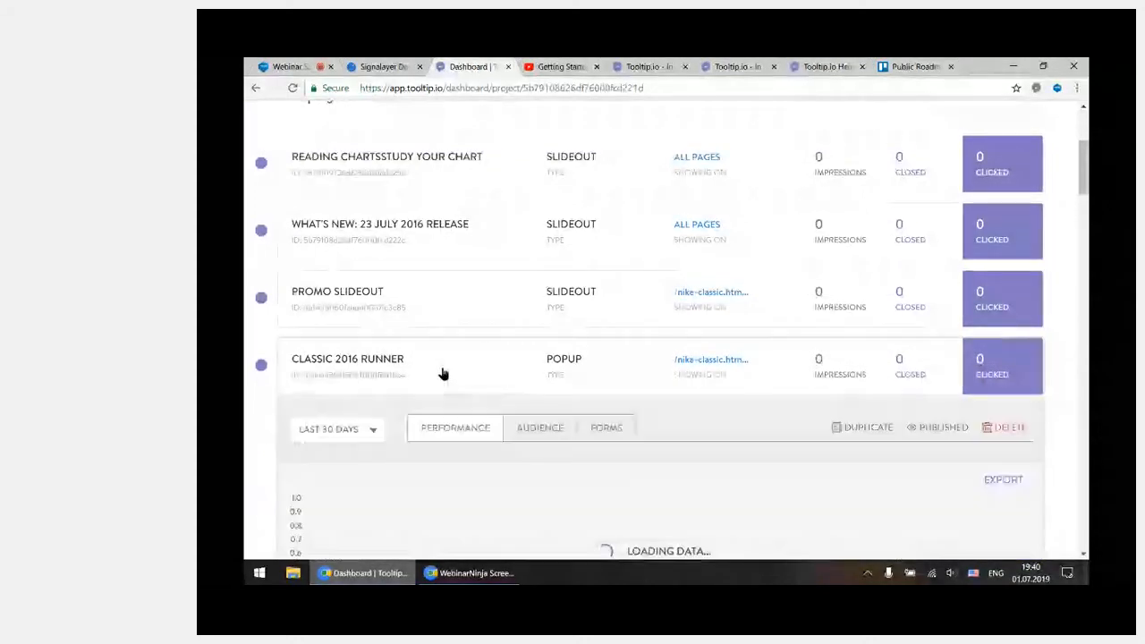
drag(1080, 176, 1085, 185)
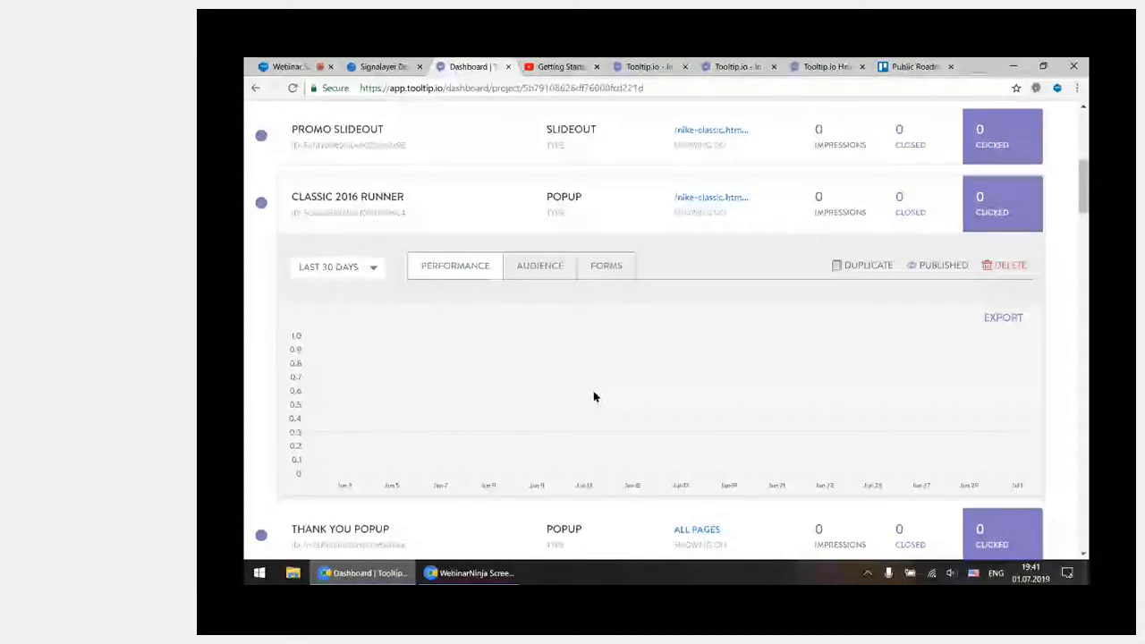
click(360, 268)
click(361, 315)
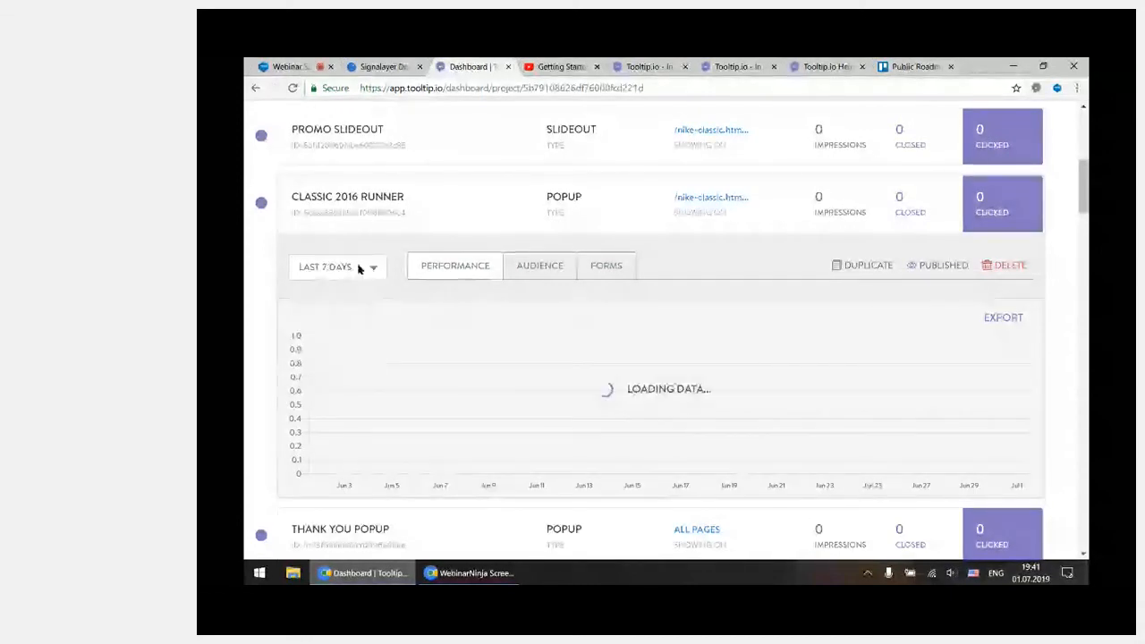
click(359, 269)
click(364, 339)
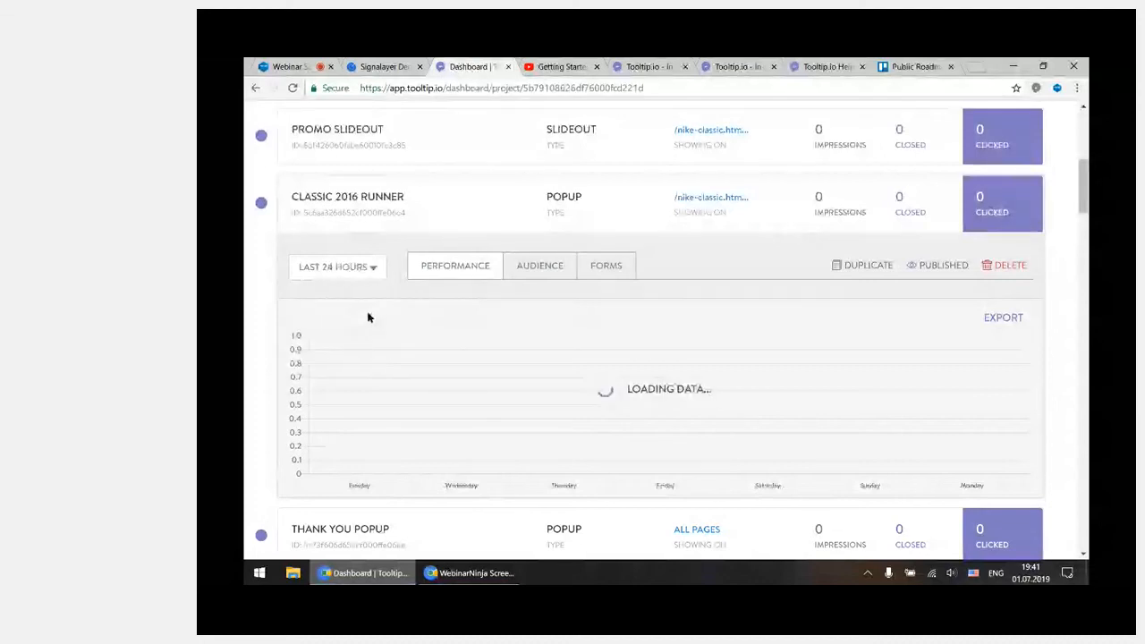
click(360, 269)
click(317, 362)
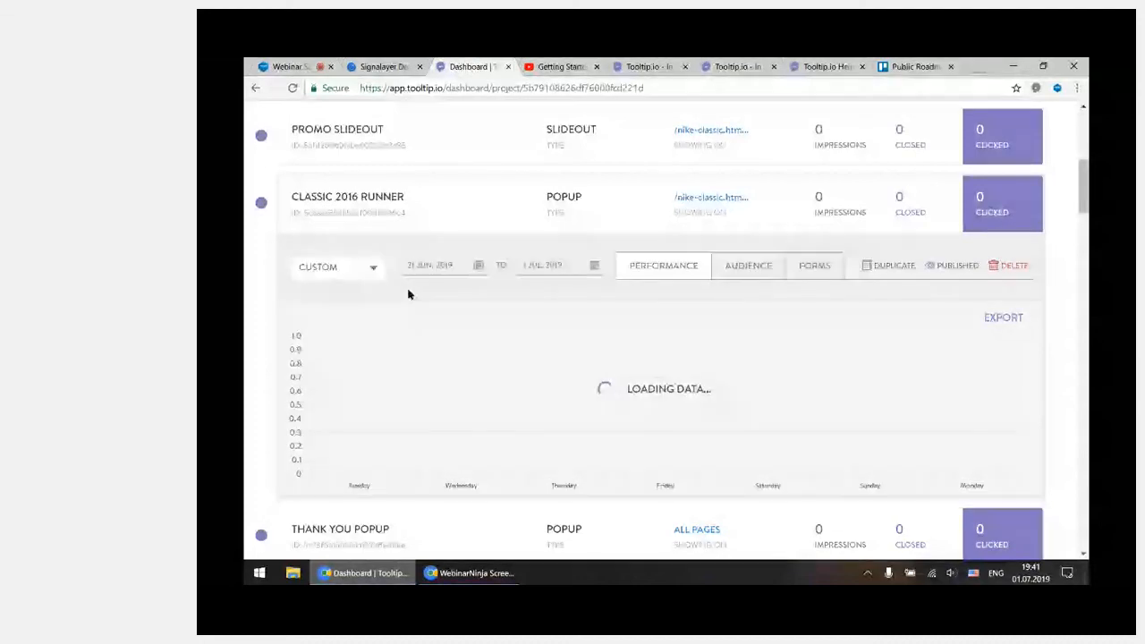
click(355, 267)
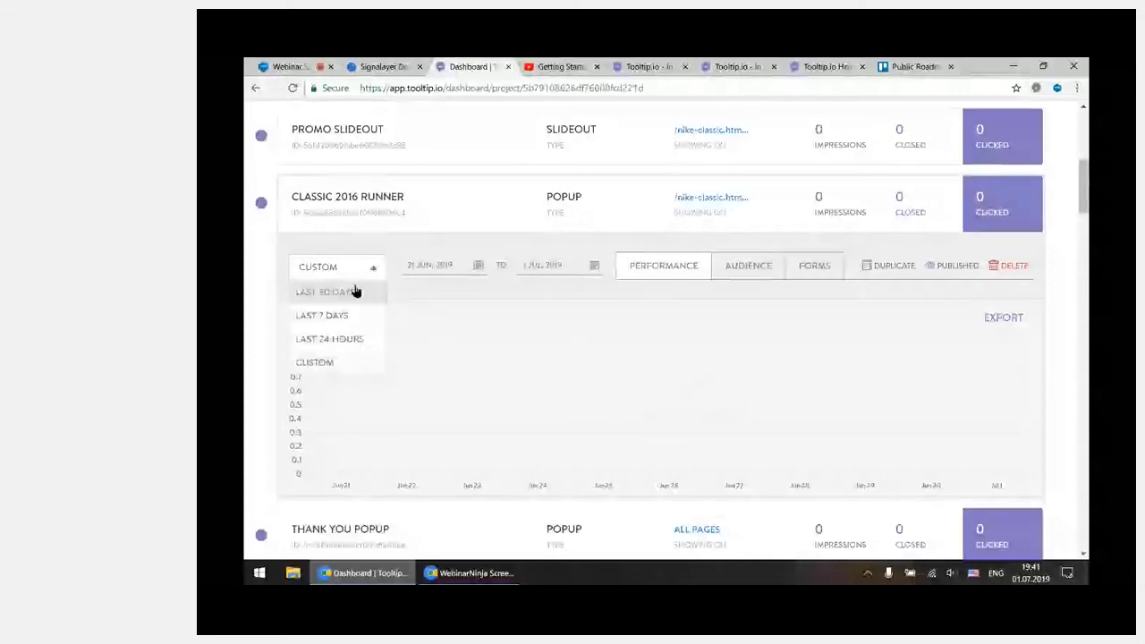
click(355, 291)
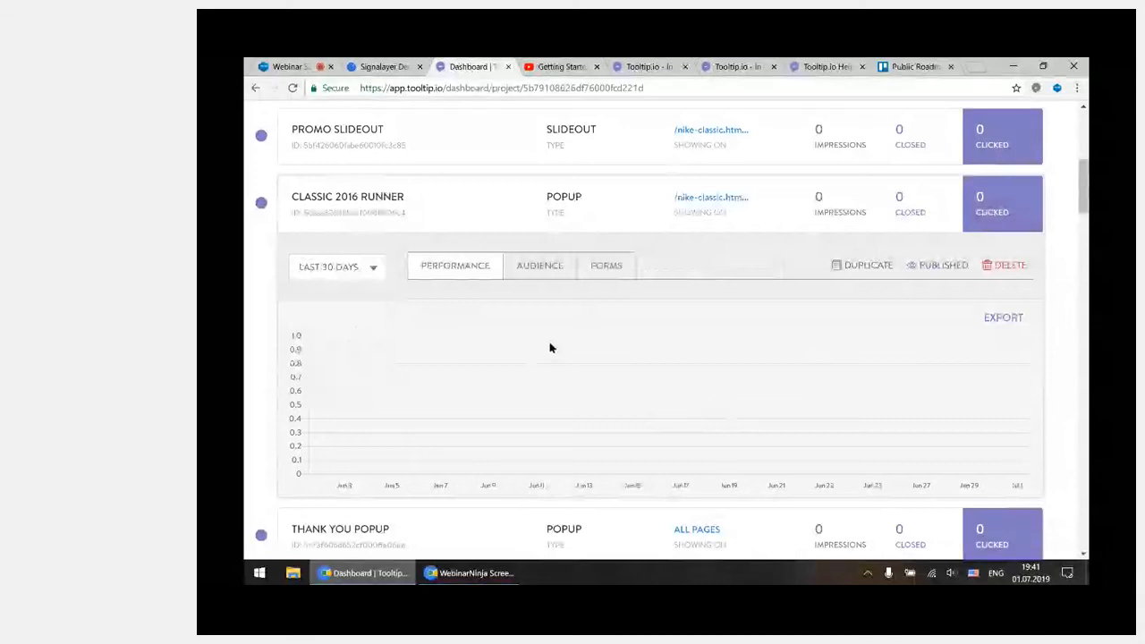
Show the Classic 2016 Runner popup's audience report and examine its location, device, operating system, browser and time of engagement sections
click(549, 273)
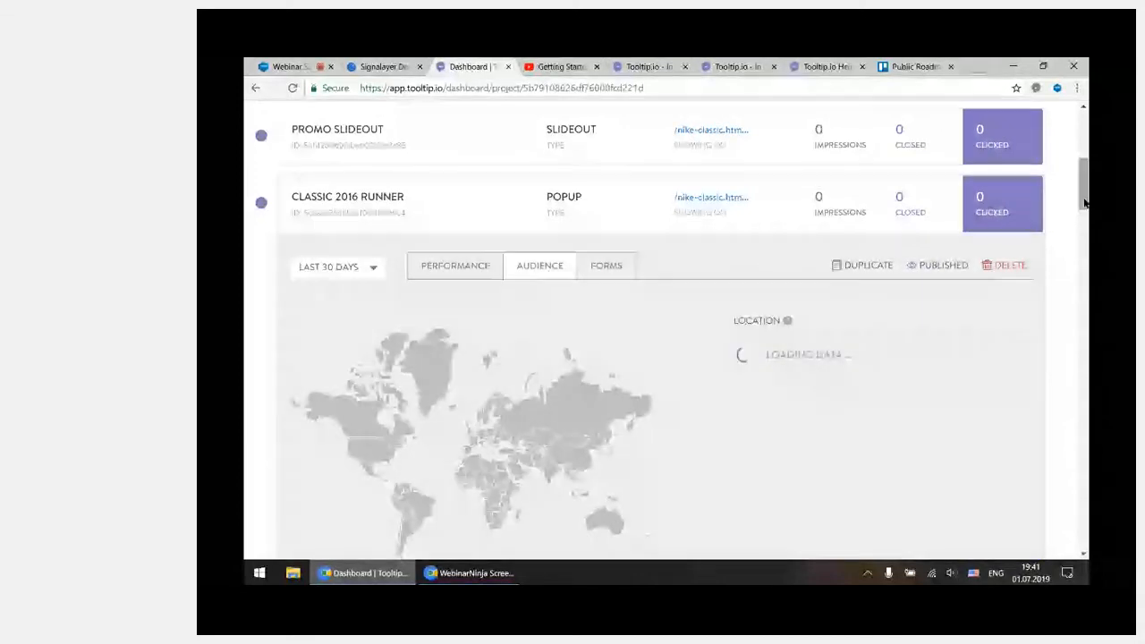
drag(1084, 203, 1087, 215)
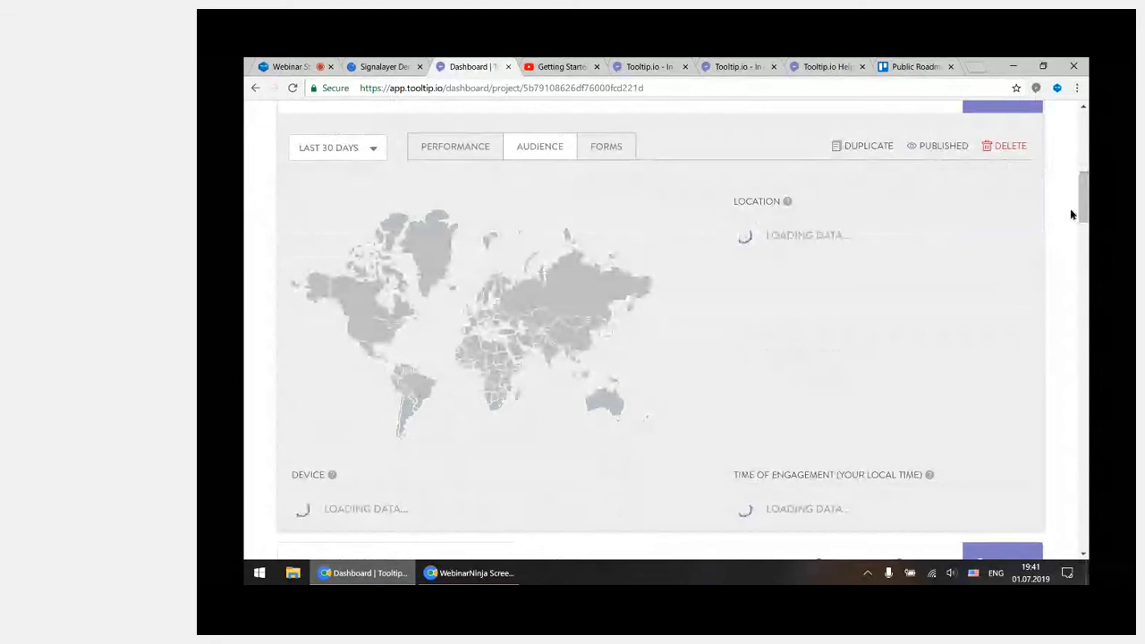
scroll(1070, 208, down, 2)
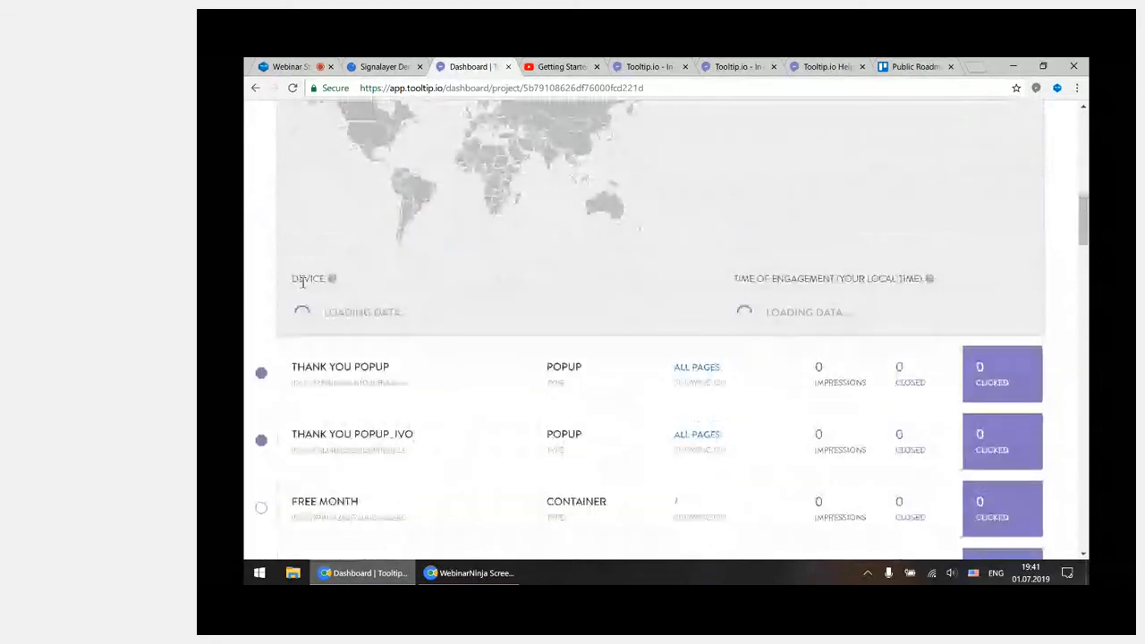
mouse_move(334, 283)
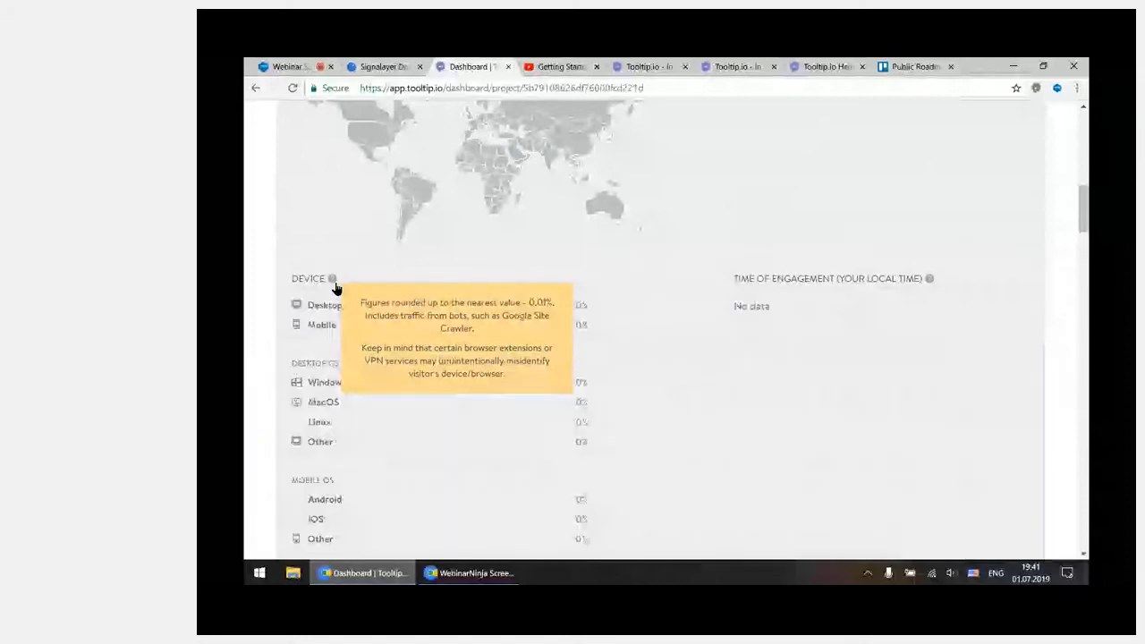
drag(1084, 214, 1083, 233)
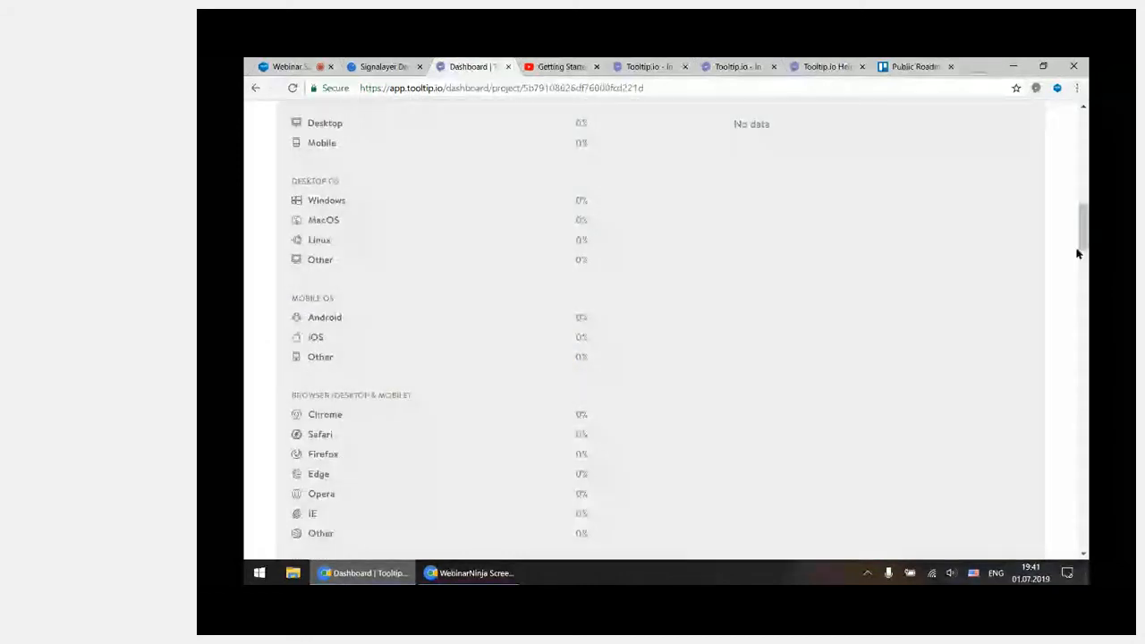
scroll(821, 274, up, 2)
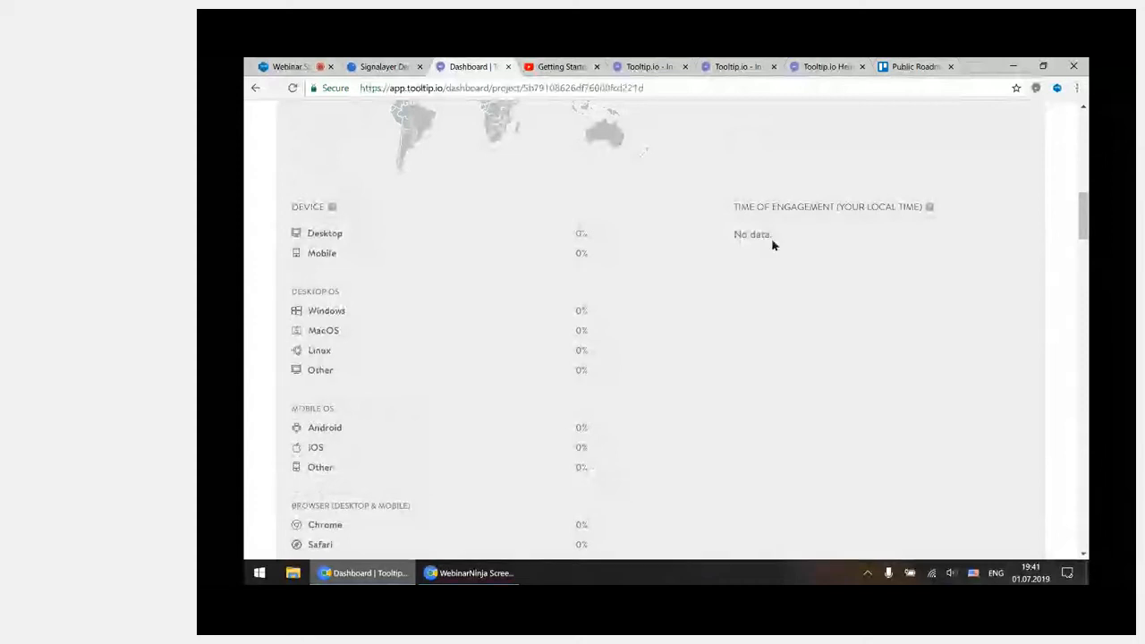
drag(1086, 233, 1080, 208)
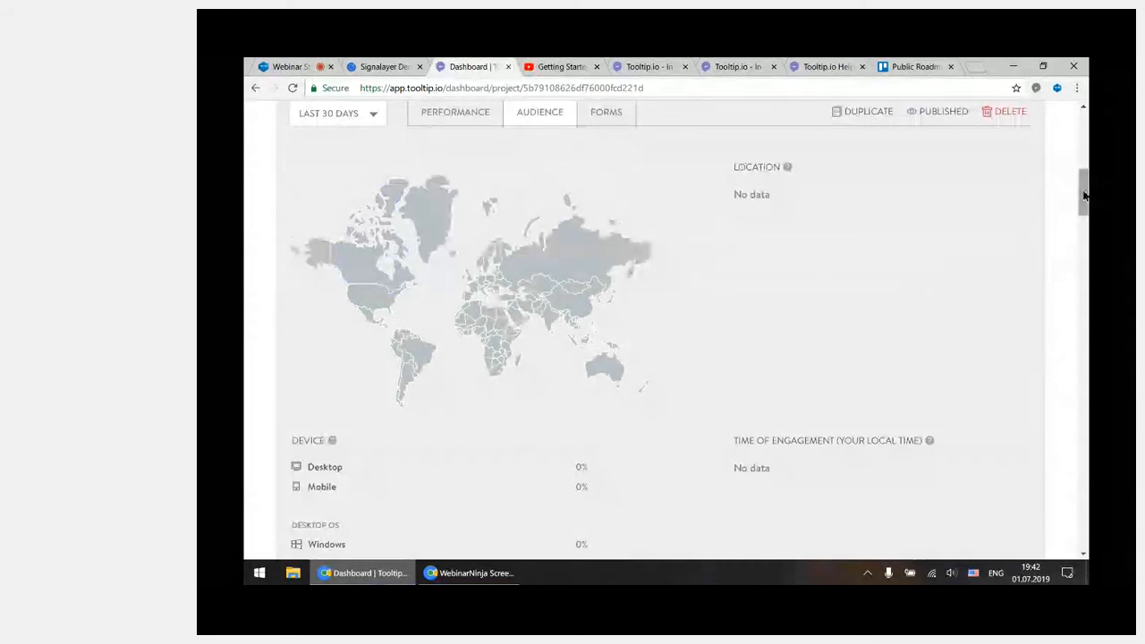
scroll(1023, 233, down, 5)
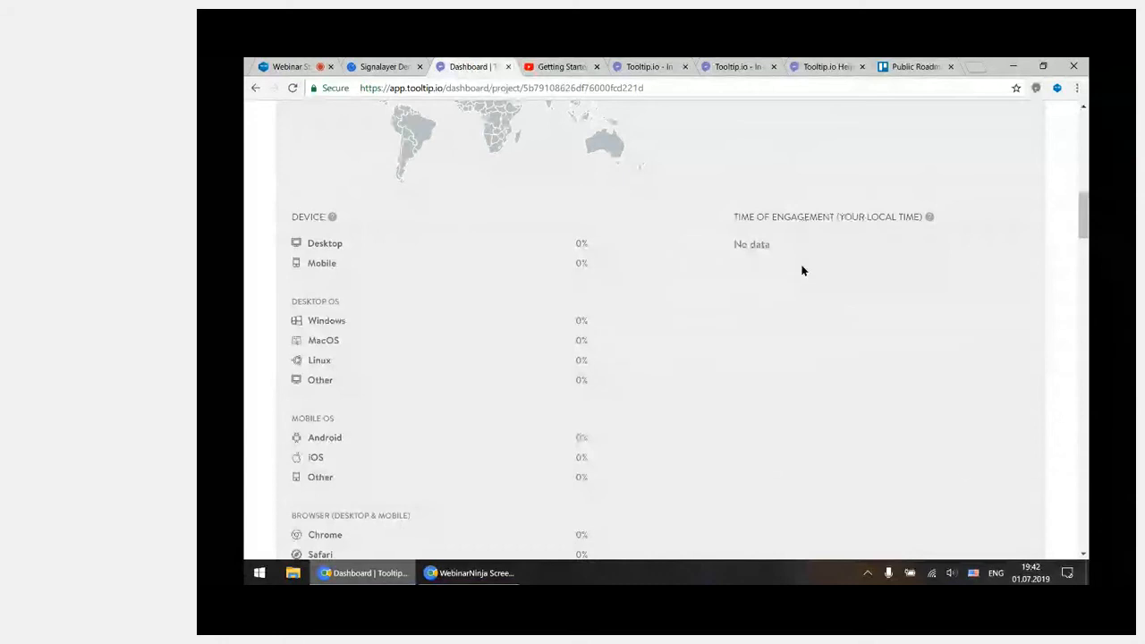
Show how the demo project's associated domain can be reassigned, then cancel without changing it
scroll(906, 296, up, 5)
scroll(907, 297, up, 5)
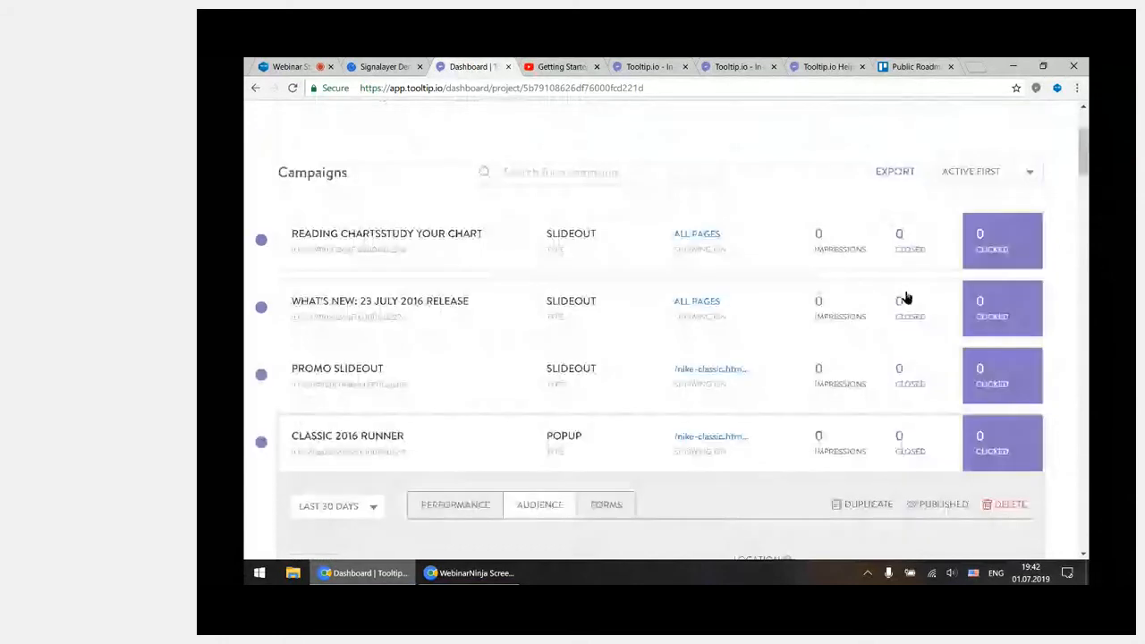
scroll(906, 297, up, 3)
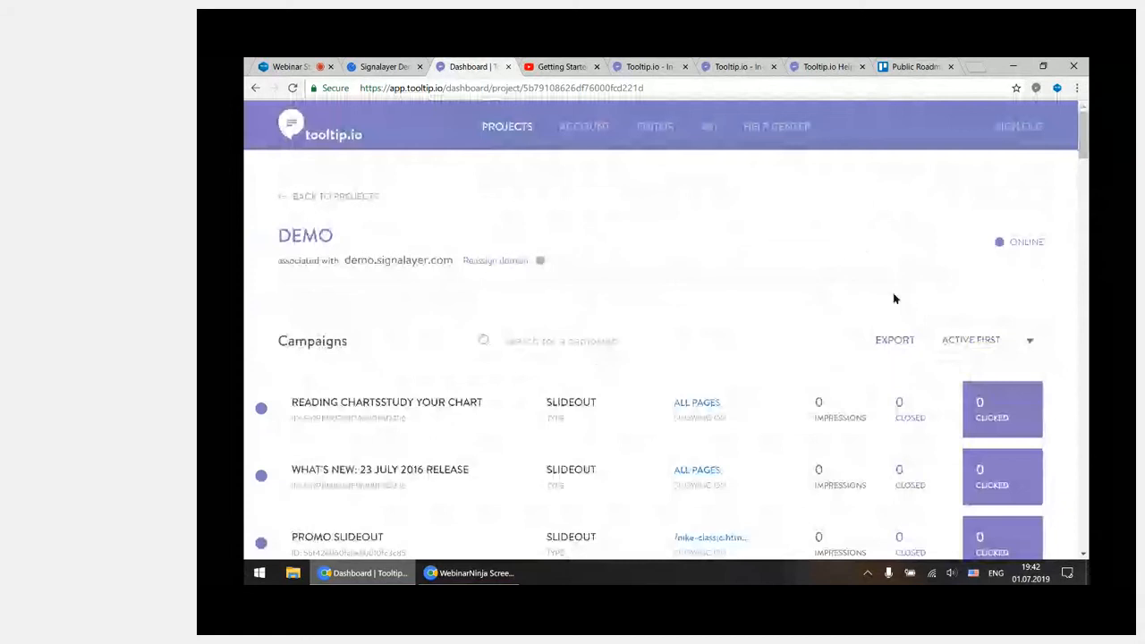
click(497, 261)
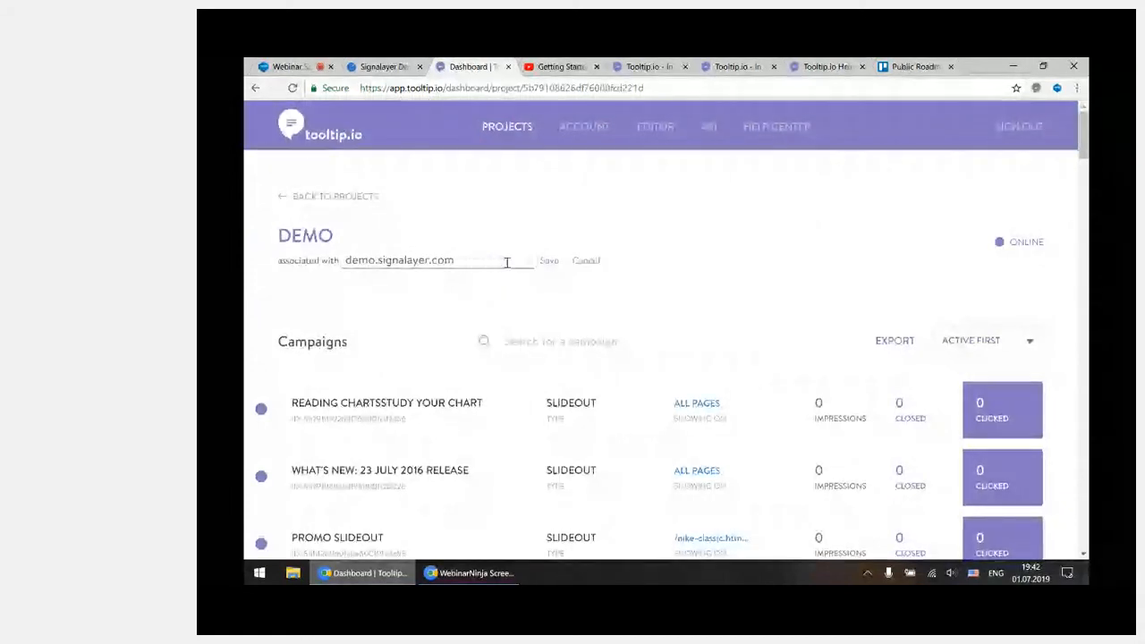
drag(491, 261, 347, 265)
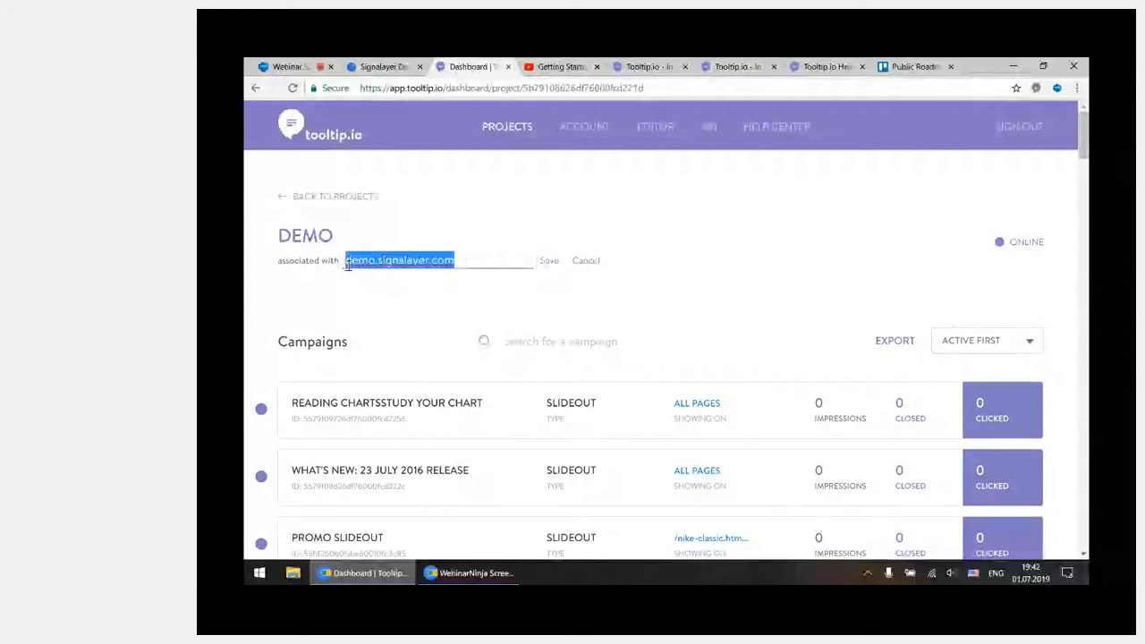
click(486, 260)
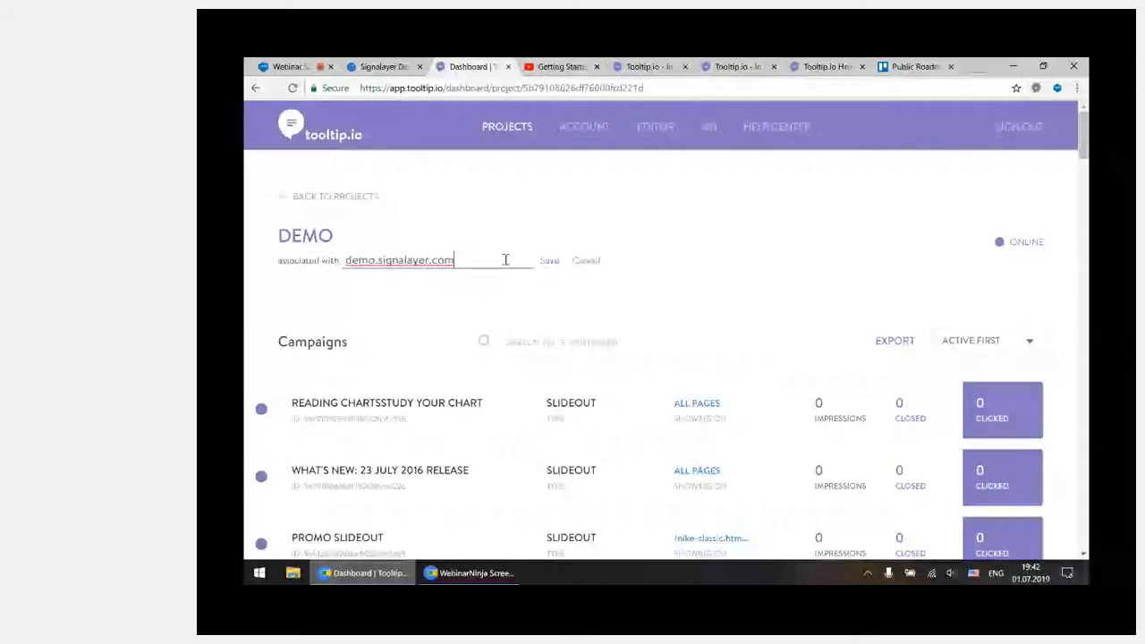
click(585, 262)
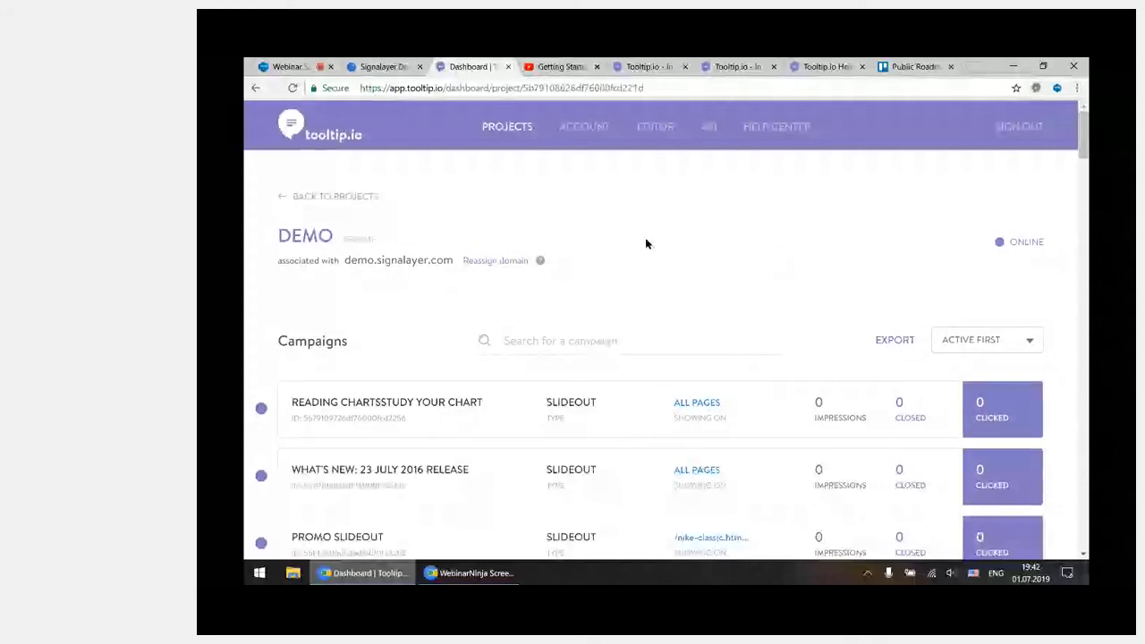
Show the account's team access management and the form for adding a new user, and cancel without adding anyone
click(577, 130)
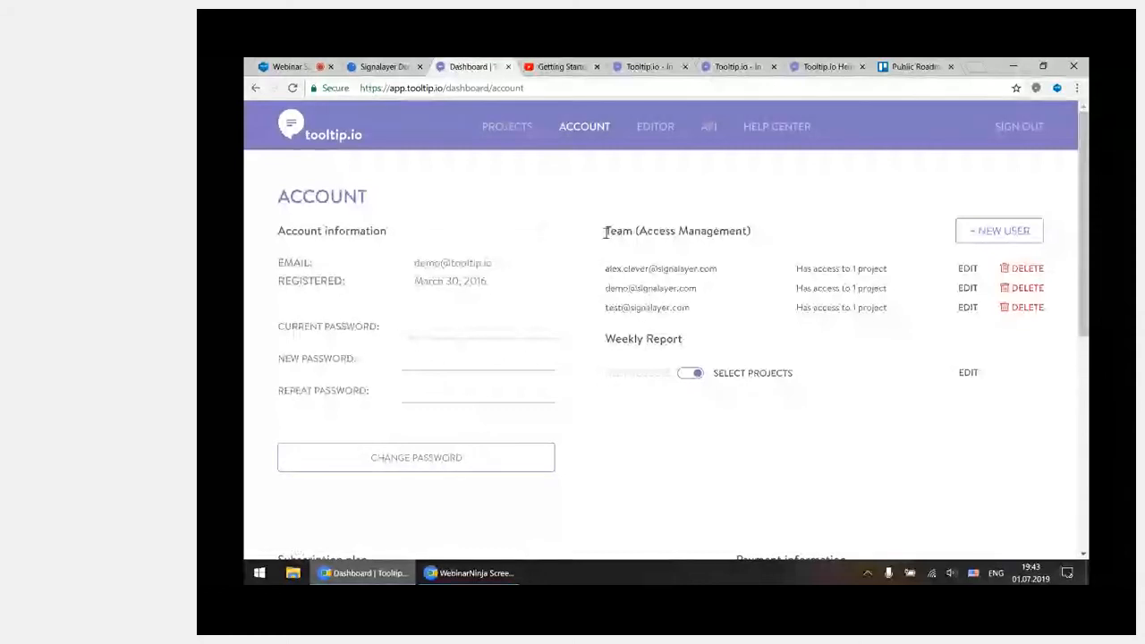
drag(605, 232, 637, 232)
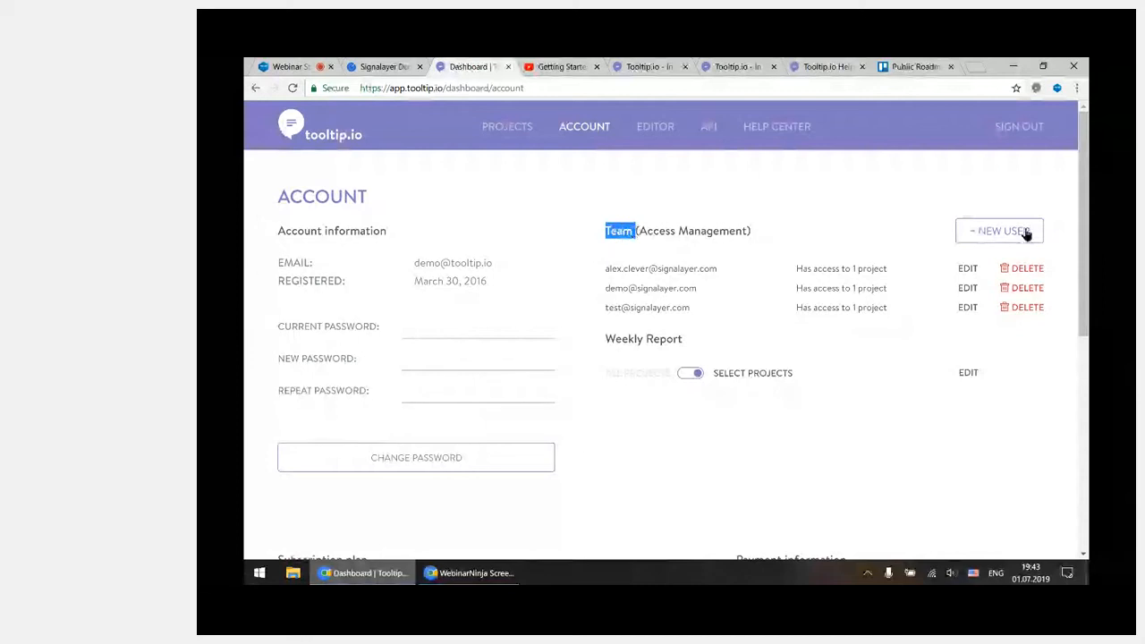
click(989, 234)
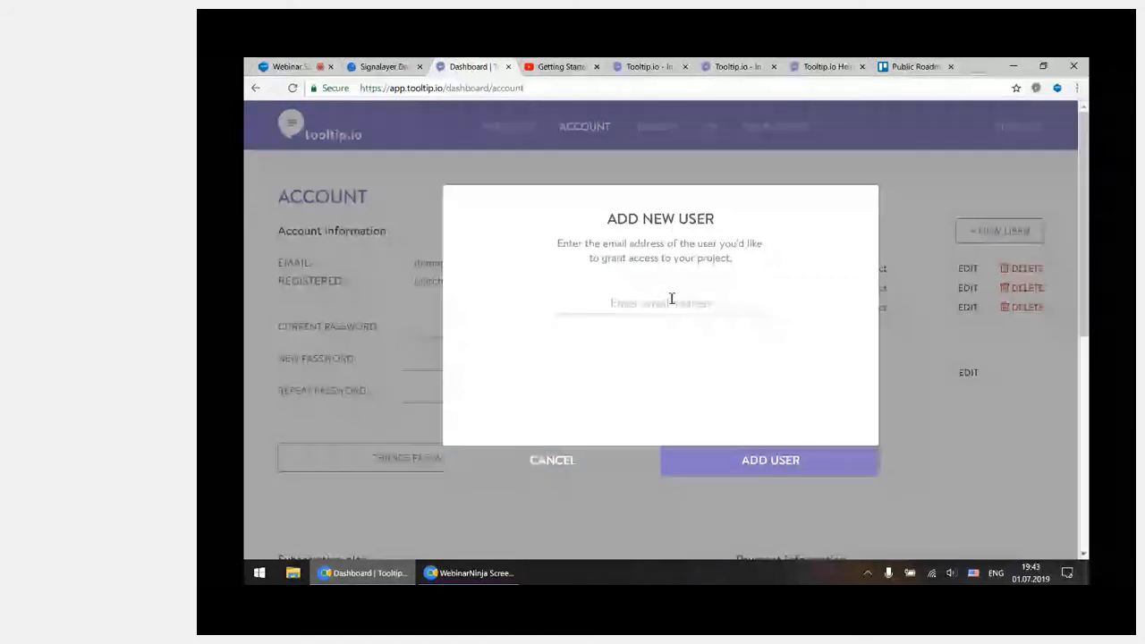
click(597, 466)
Show the demo project permission options for the first team member, and cancel without changing the access
click(966, 268)
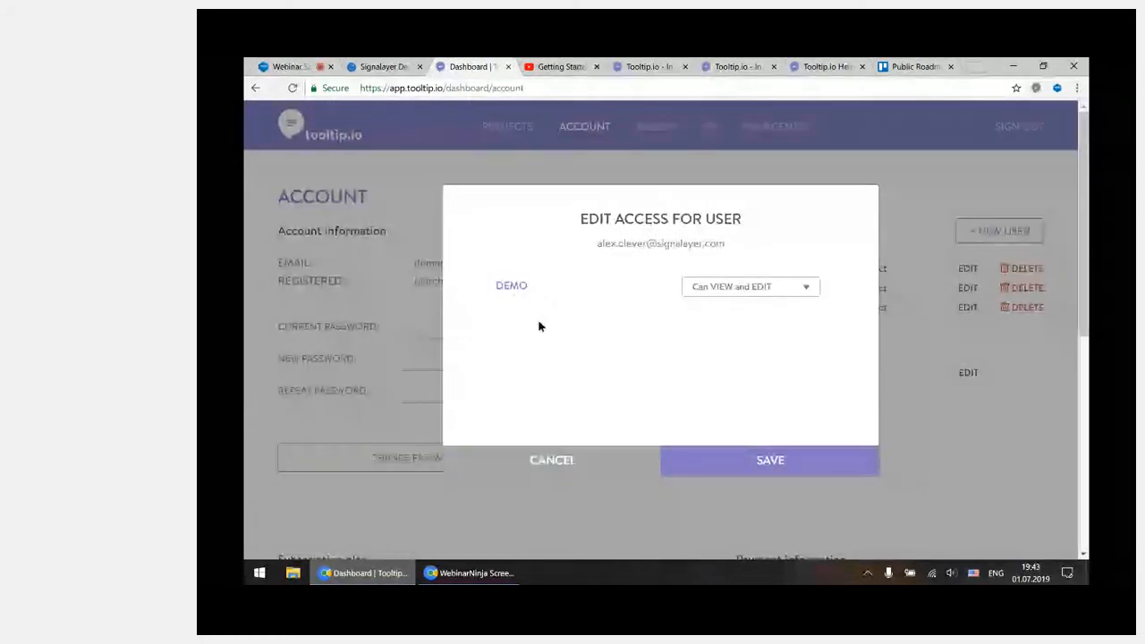
click(798, 293)
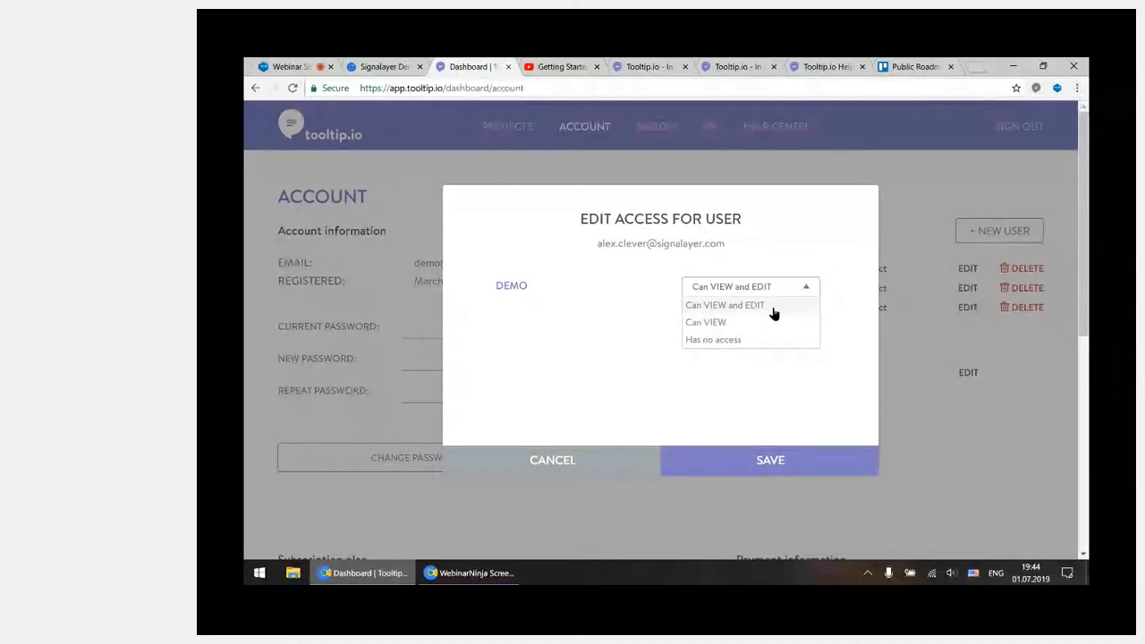
click(626, 302)
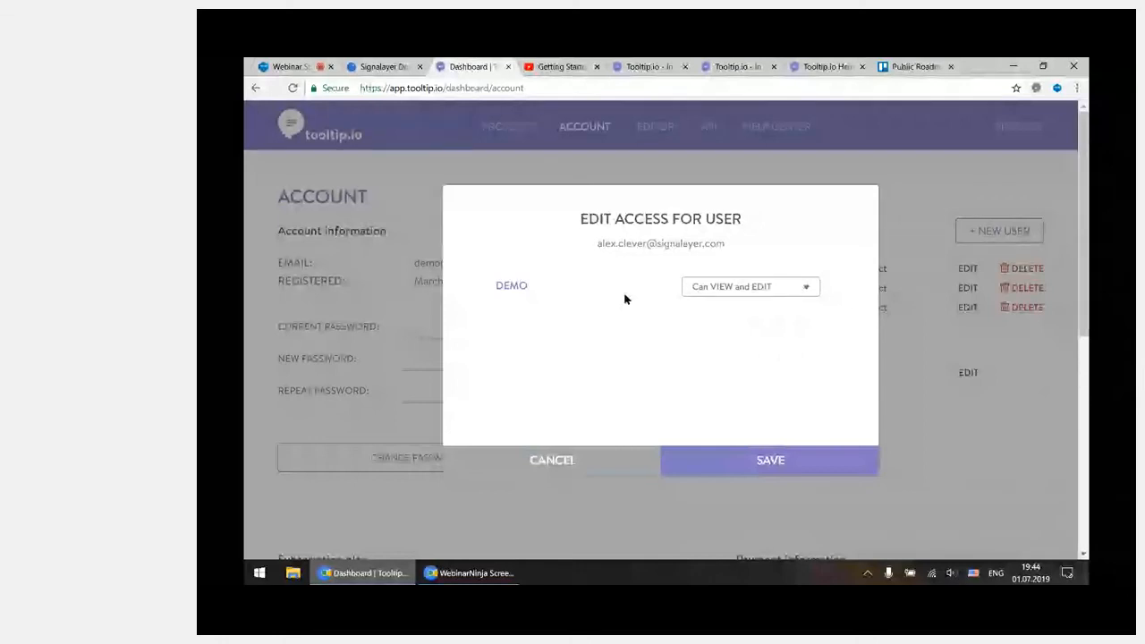
click(641, 457)
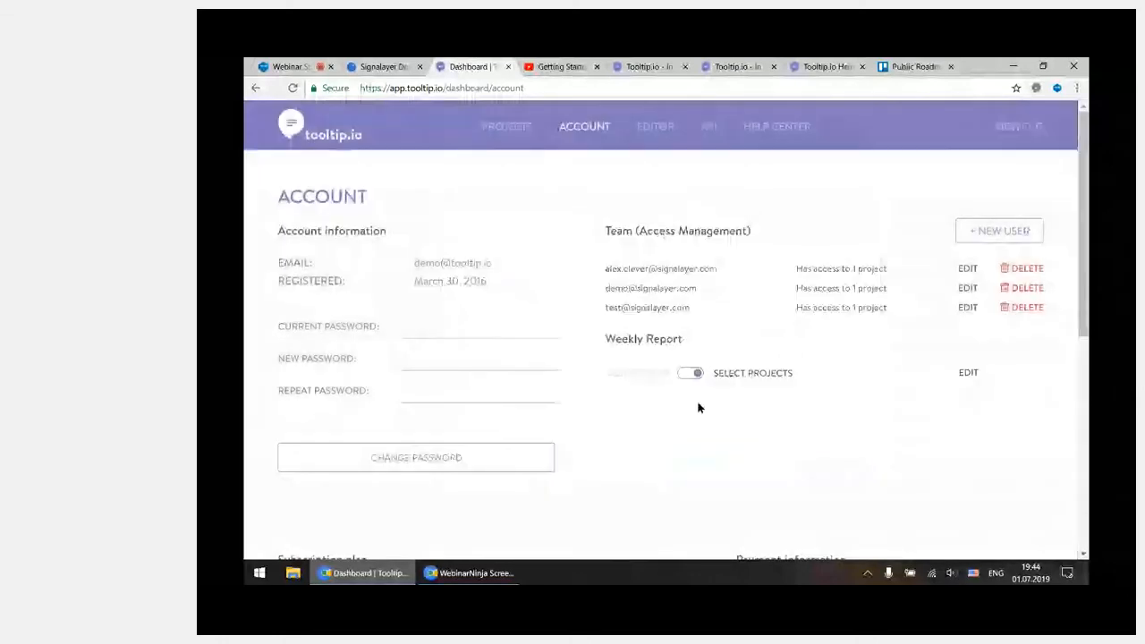
Examine the account's subscription plans and payment information, and show the Editor download page
scroll(806, 358, down, 2)
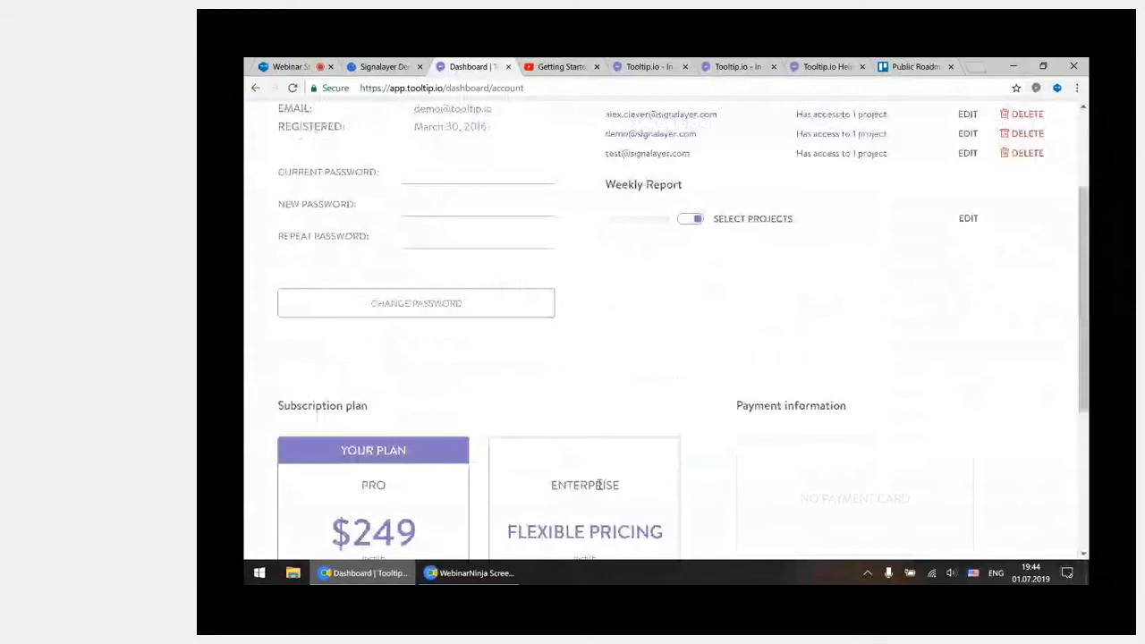
scroll(785, 421, up, 2)
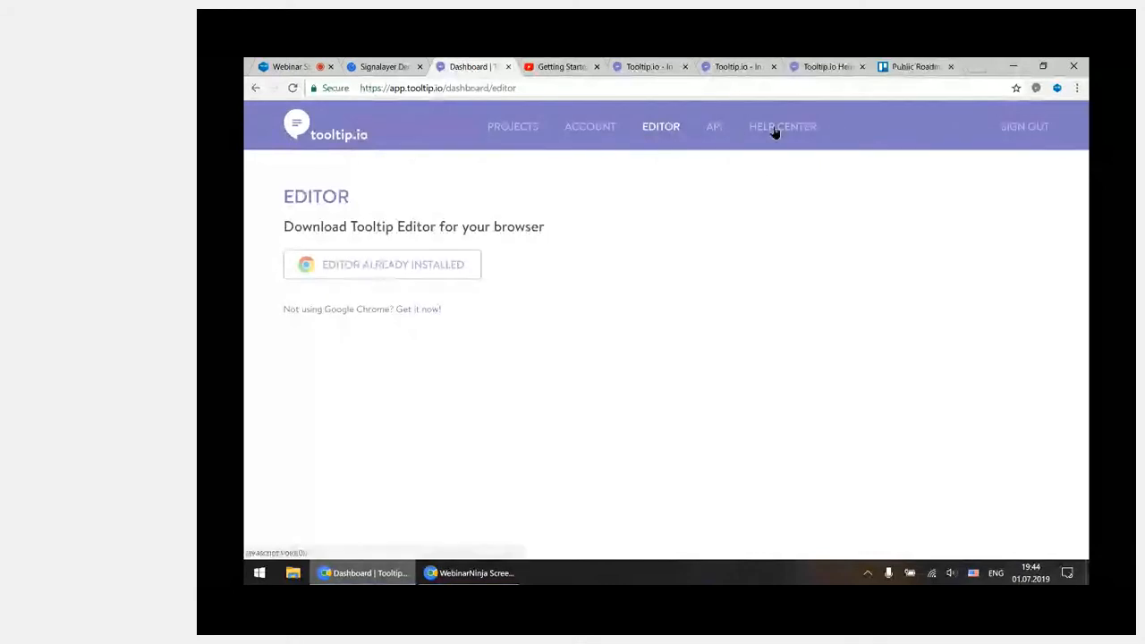
Examine the API documentation's Player script installation and method sections, and return to the Signalayer demo store
click(713, 127)
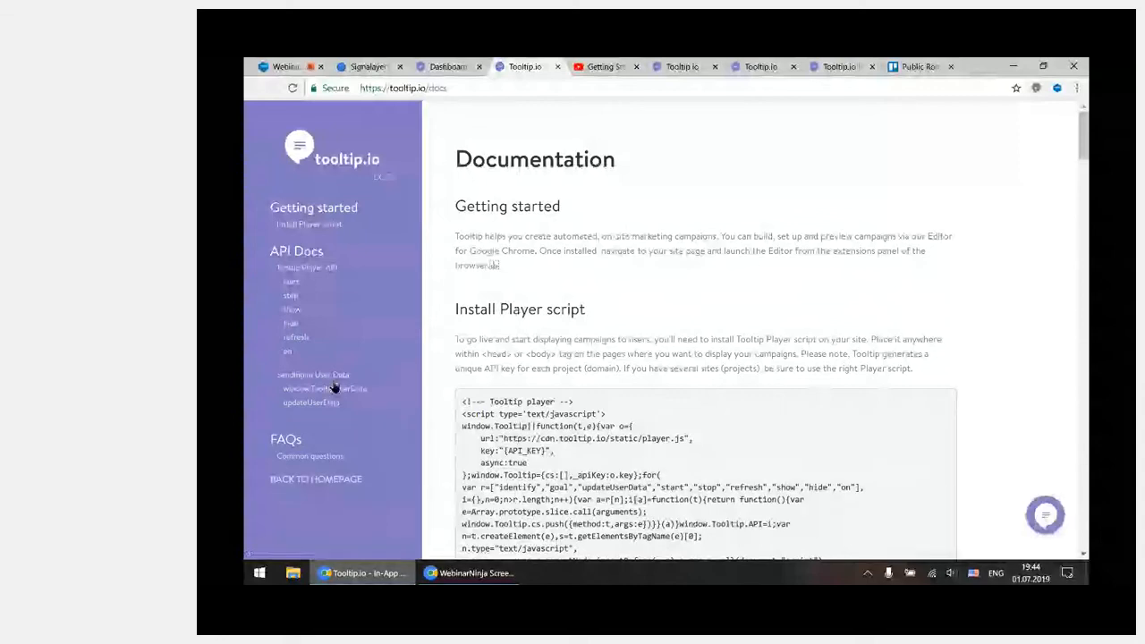
scroll(771, 261, down, 10)
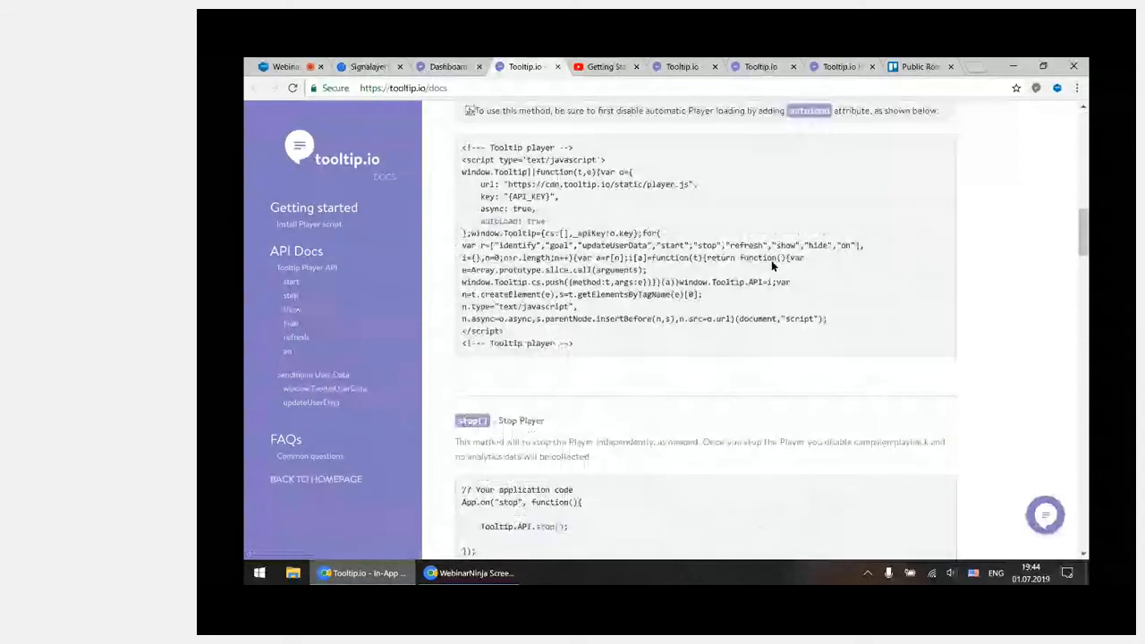
scroll(771, 260, up, 2)
scroll(773, 266, up, 8)
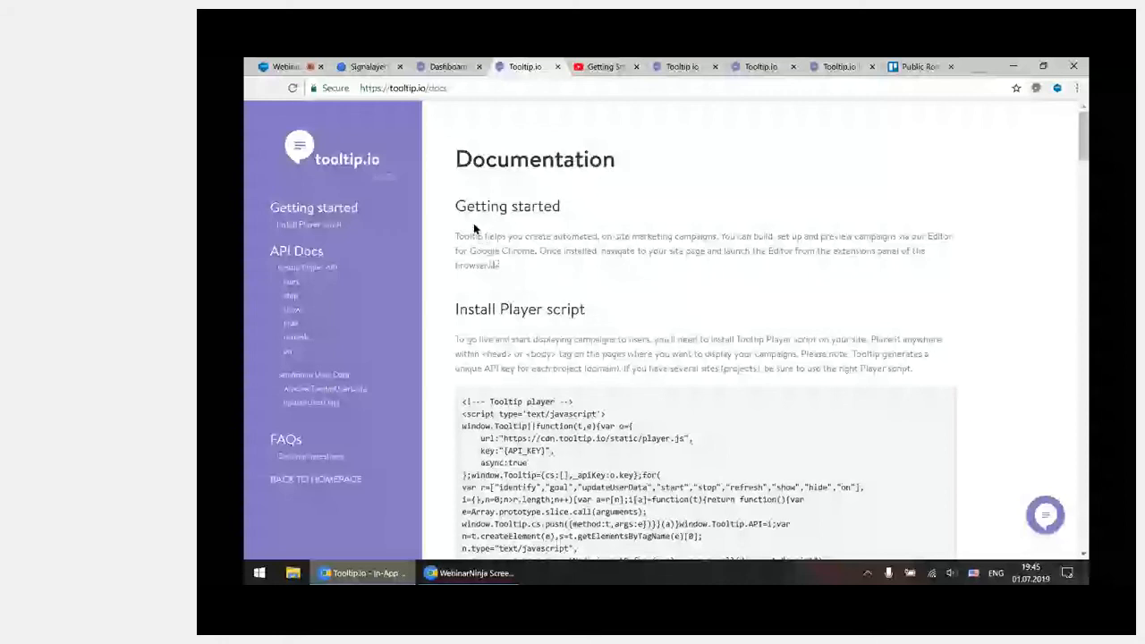
click(369, 67)
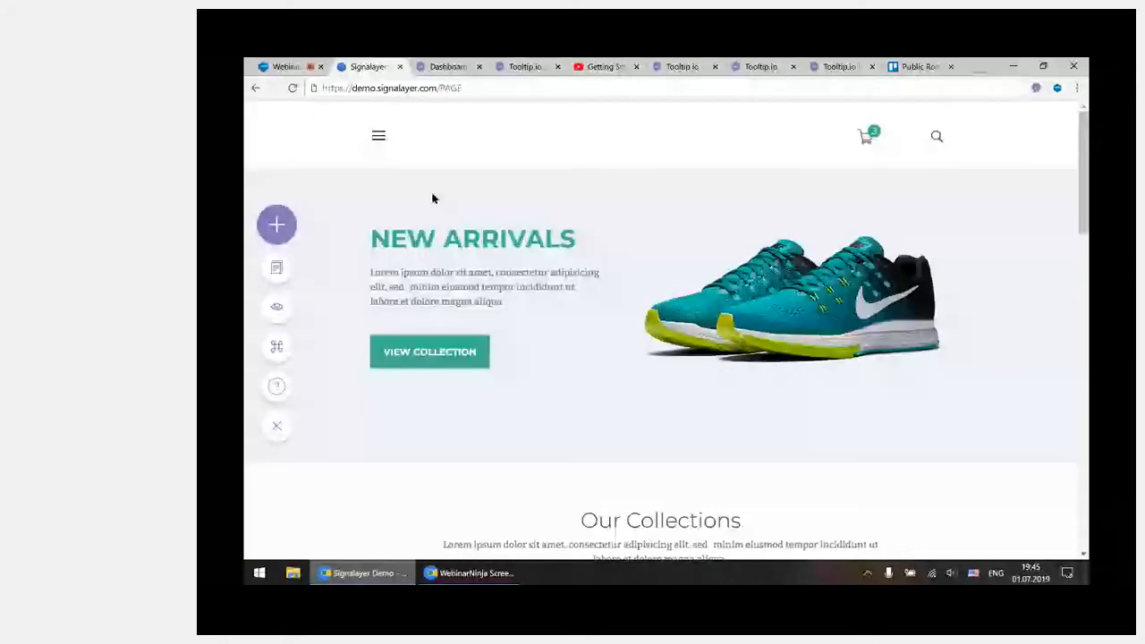
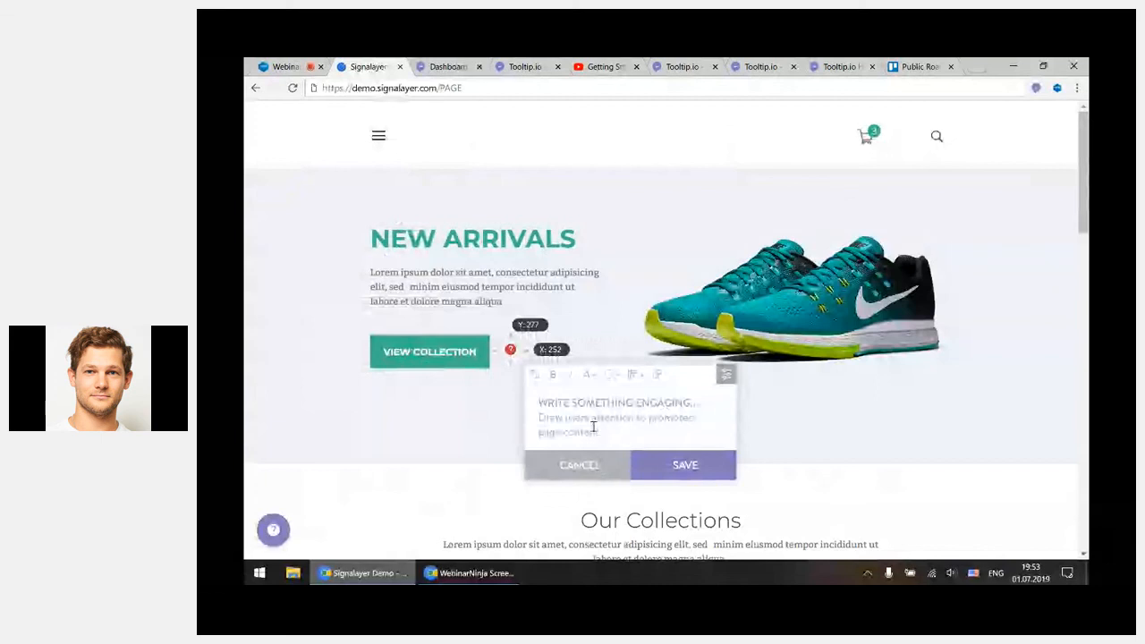
Discard the unsaved tooltip, show the edit, copy and archive options in the Tooltip & Hotspot campaign list, and close the list
click(604, 470)
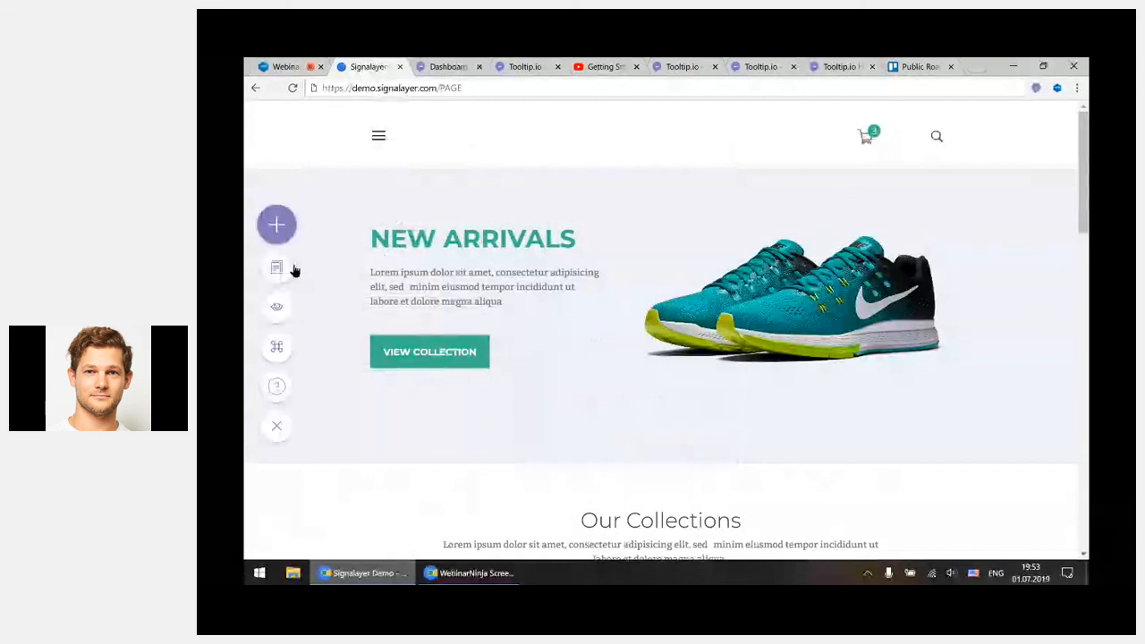
click(285, 268)
mouse_move(505, 331)
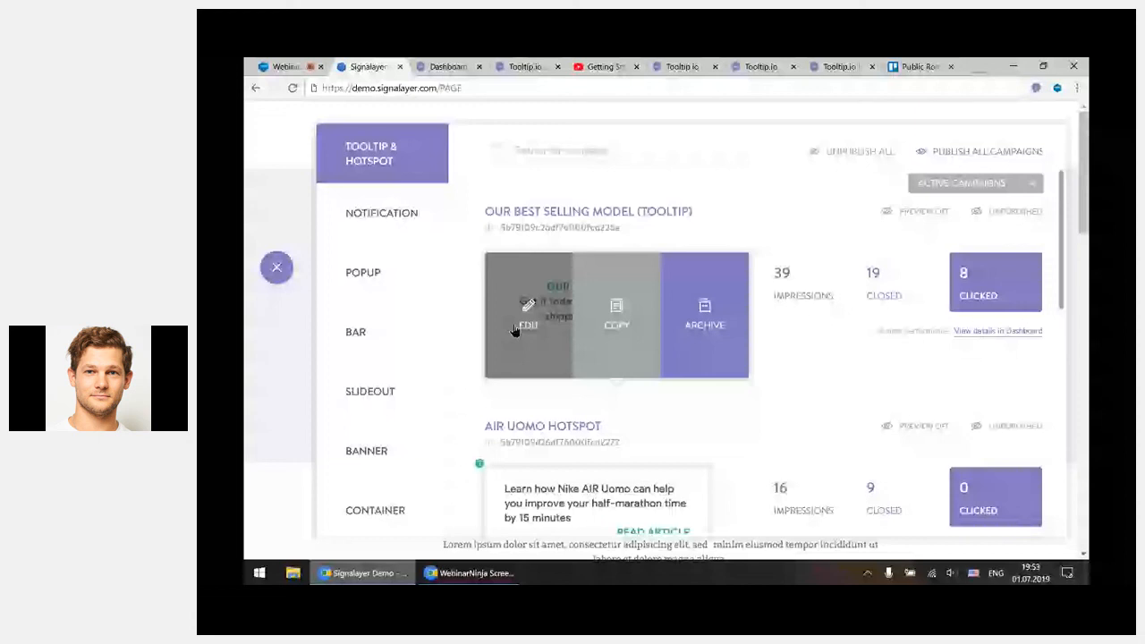
click(299, 281)
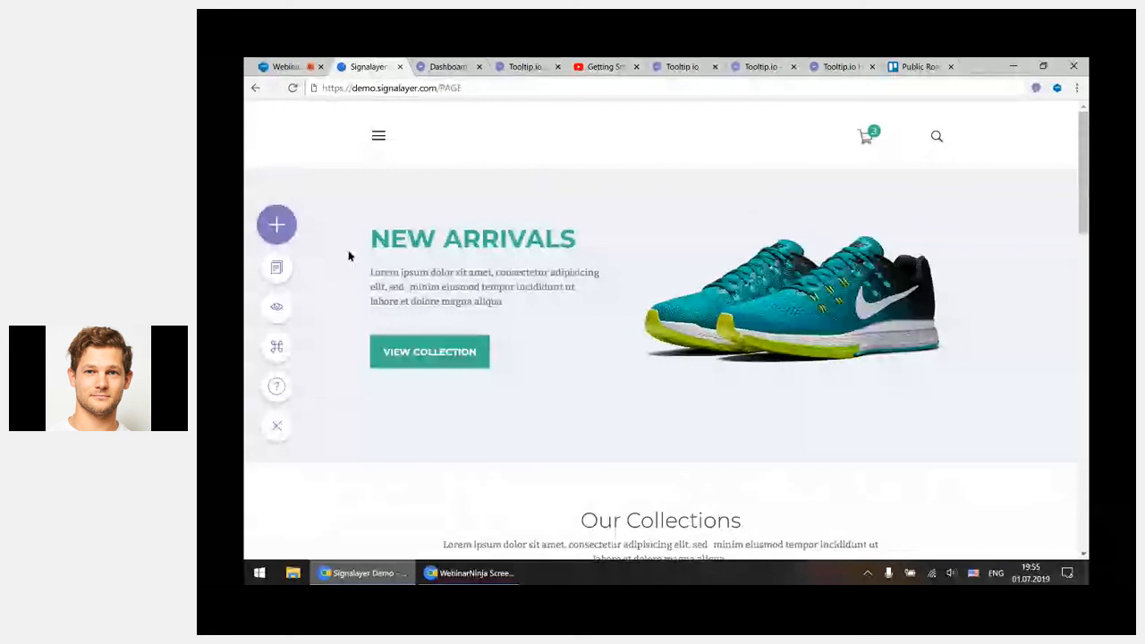
Duplicate the first Our Best Selling Model tooltip campaign in the Tooltip & Hotspot campaign list
click(277, 271)
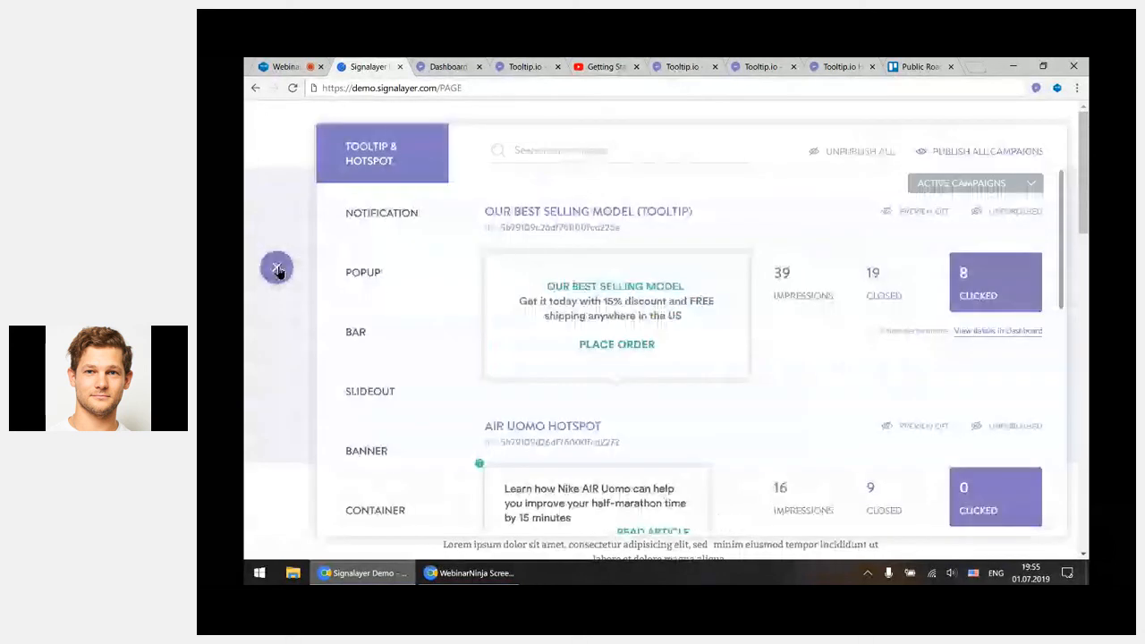
mouse_move(540, 298)
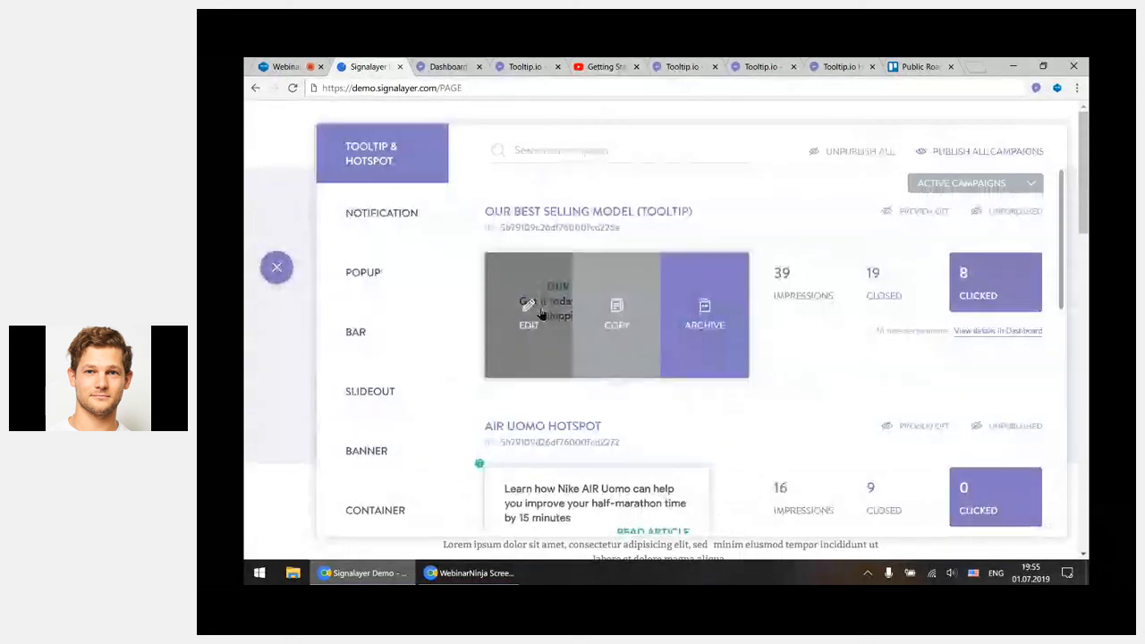
click(626, 342)
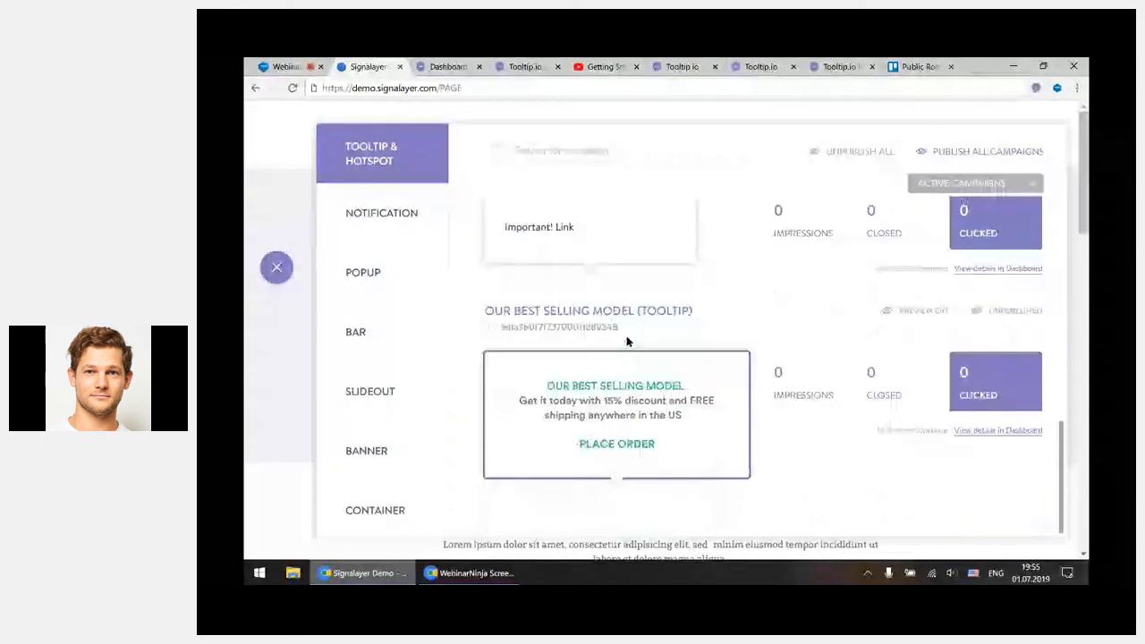
Remove the duplicated Our Best Selling Model tooltip from the active campaigns and close the campaign list
mouse_move(627, 375)
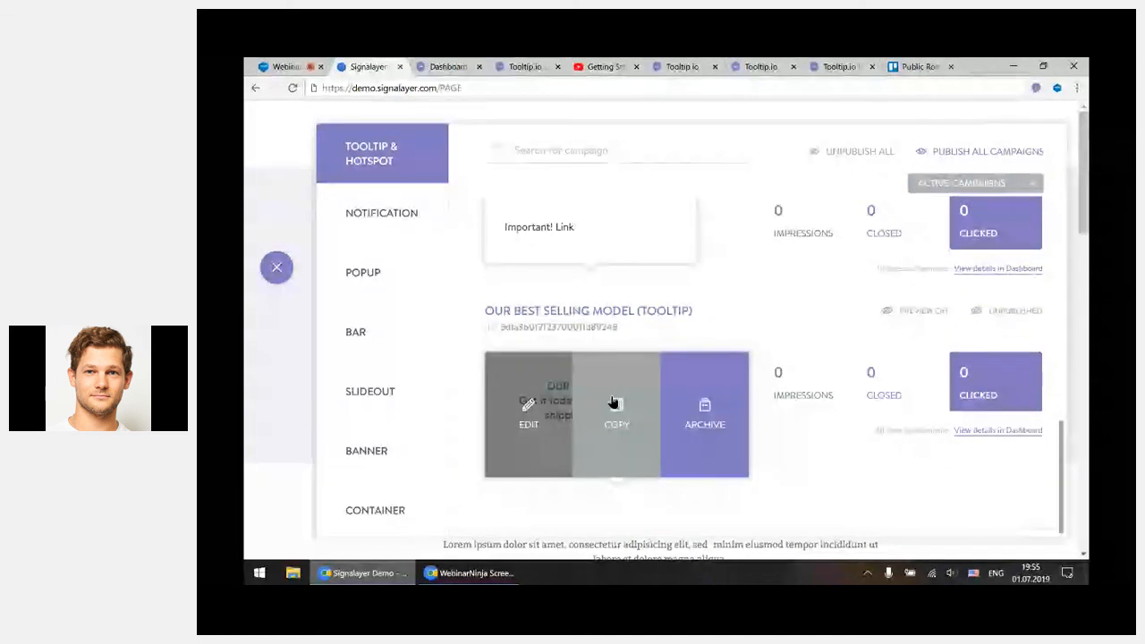
click(695, 420)
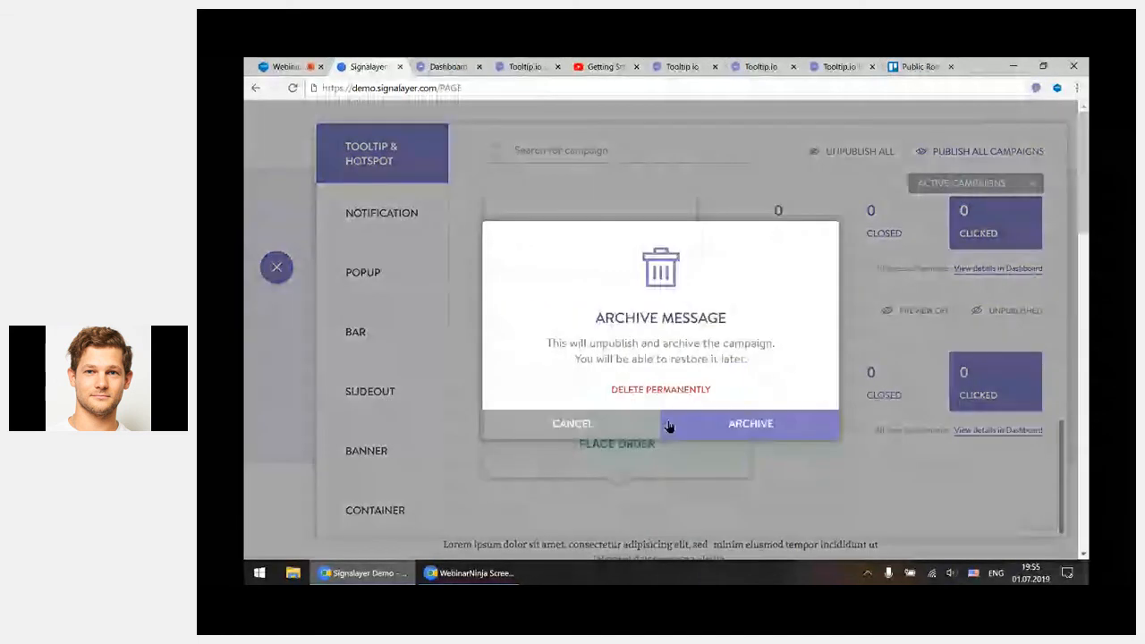
click(658, 392)
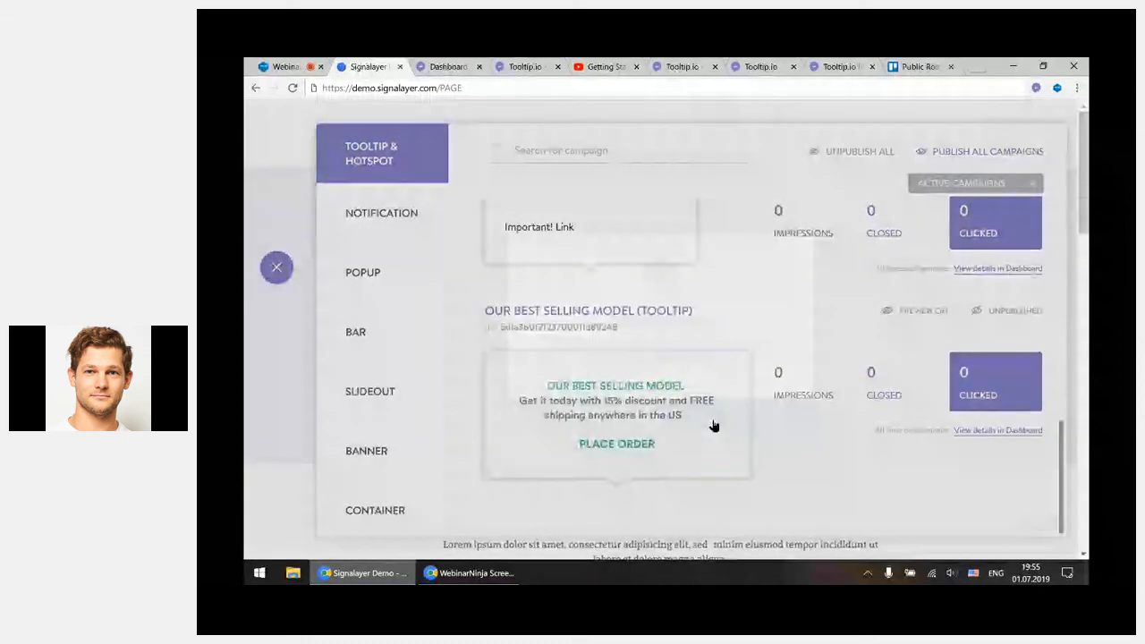
scroll(766, 369, up, 2)
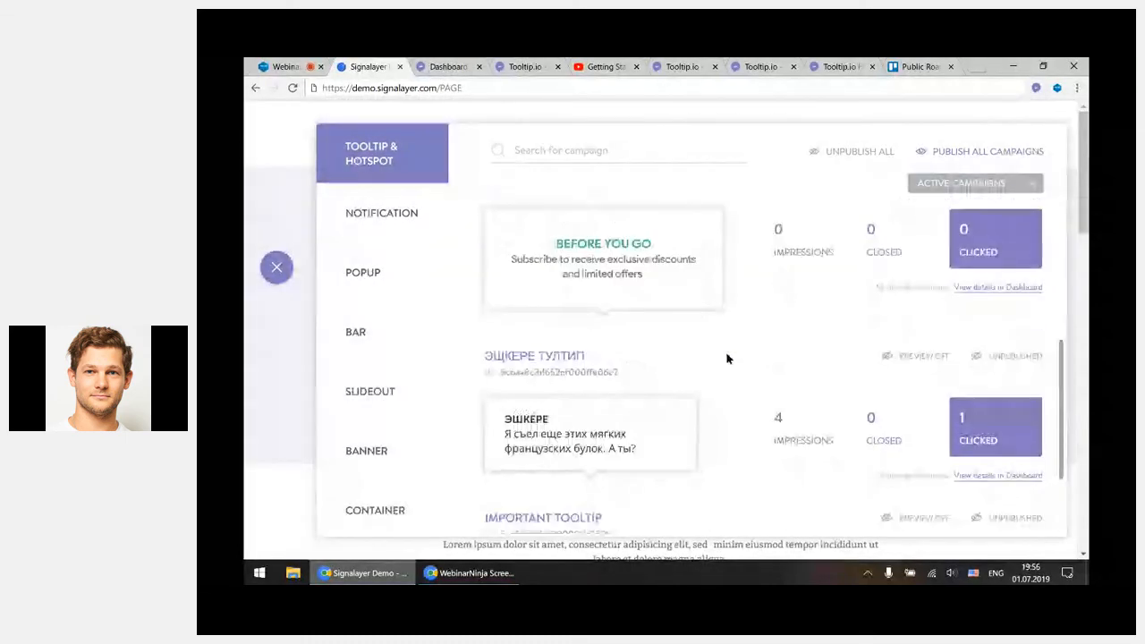
scroll(726, 358, up, 5)
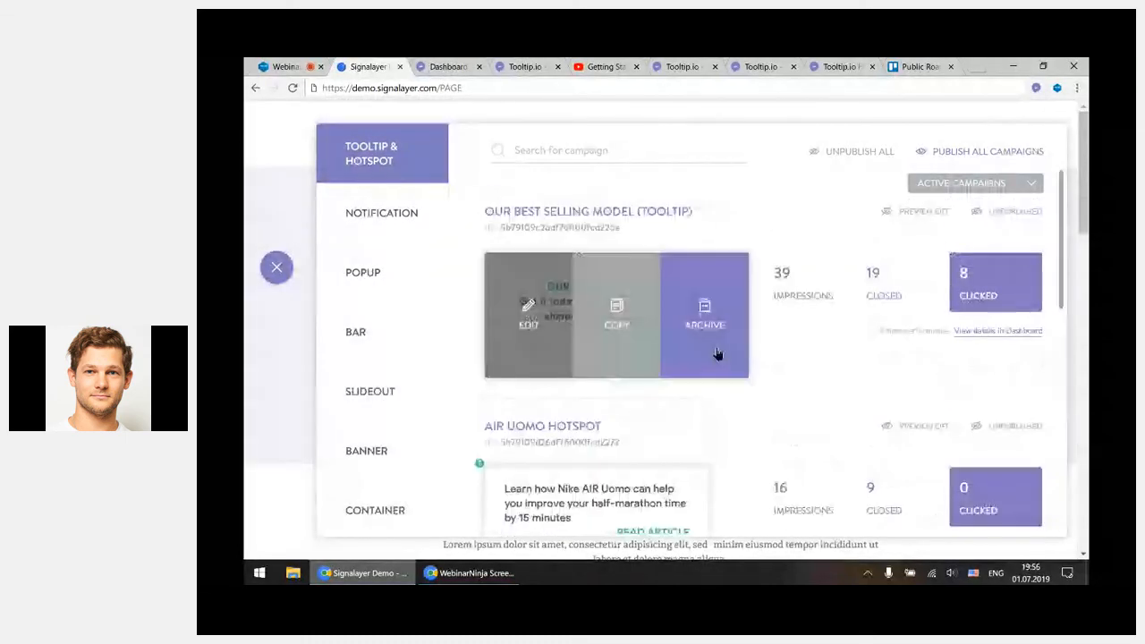
click(278, 267)
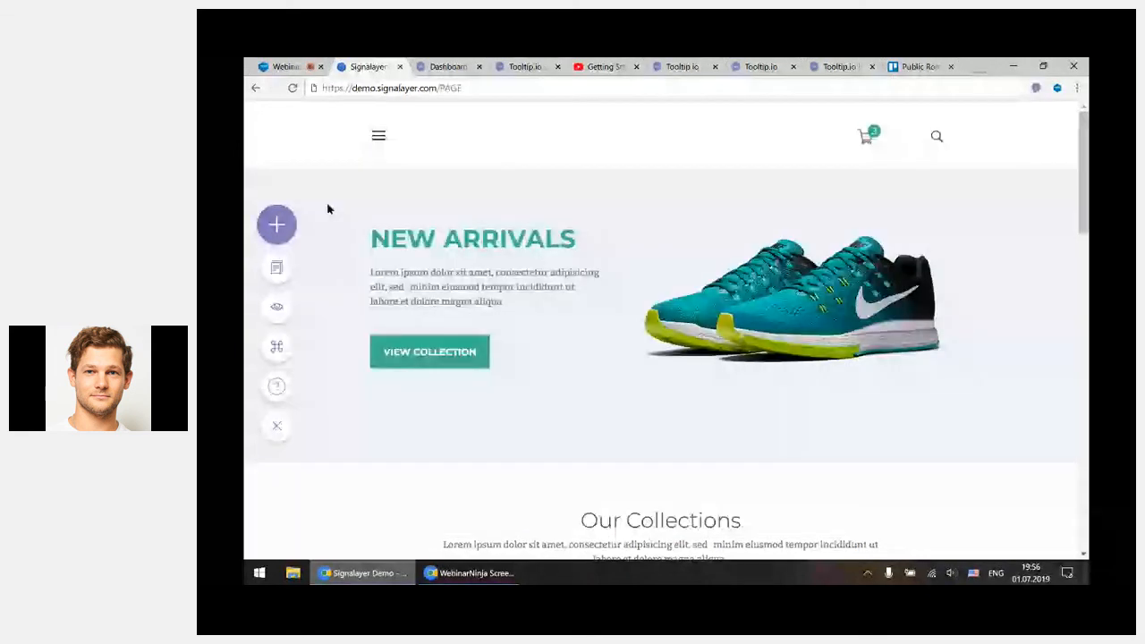
Switch to the Tooltip.io dashboard, open the demo project and show the performance details of its Reading Chartsstudy Your Chart slideout campaign
click(445, 68)
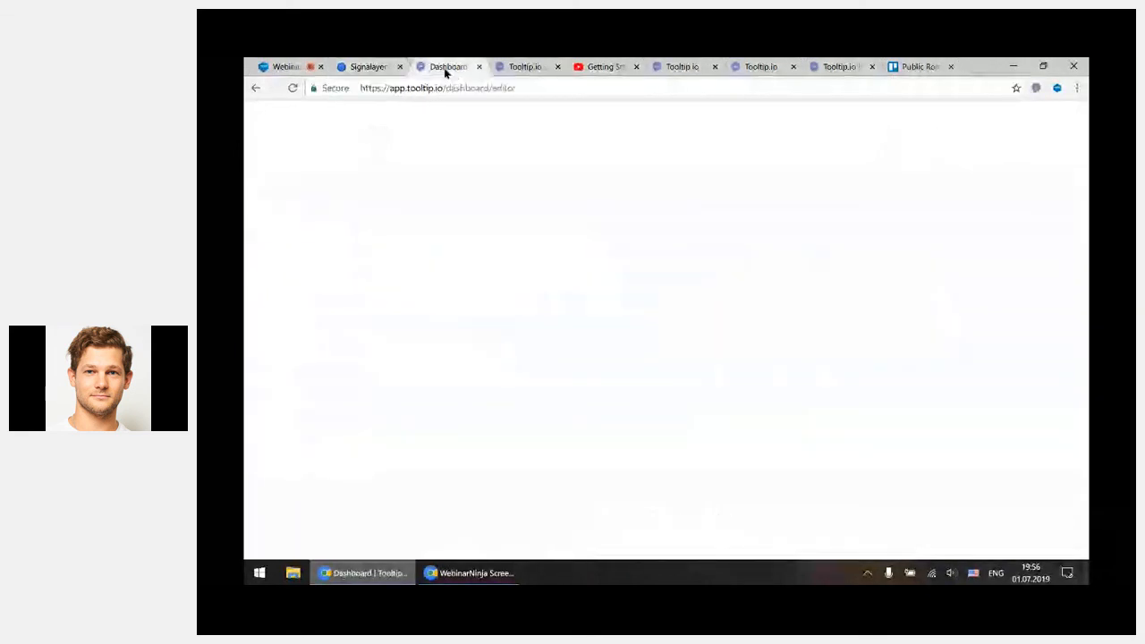
click(503, 130)
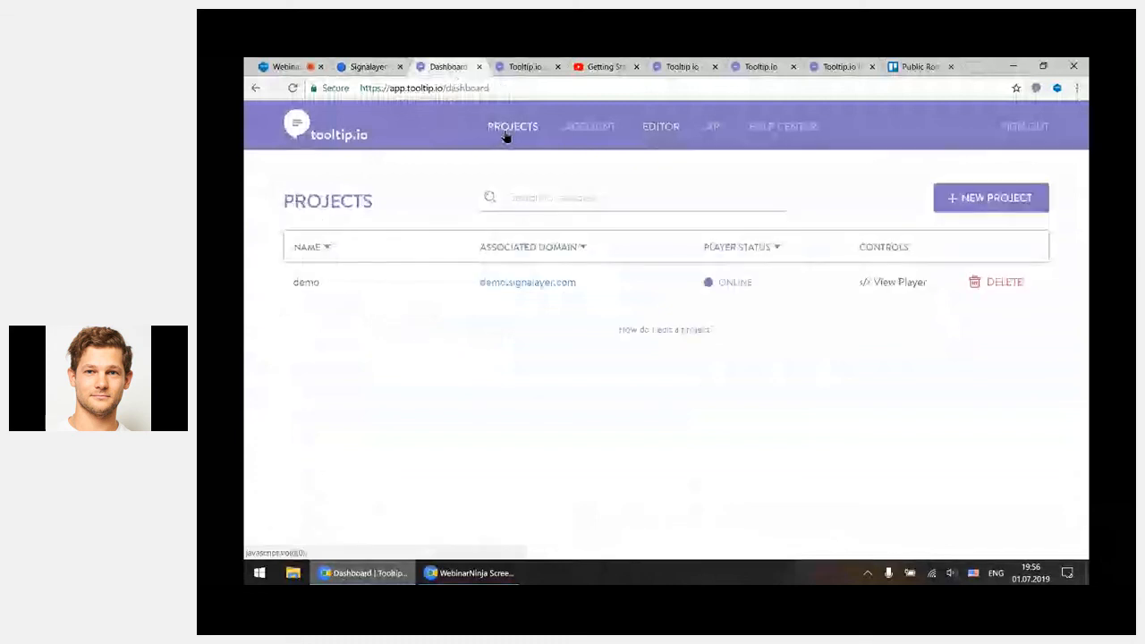
click(604, 286)
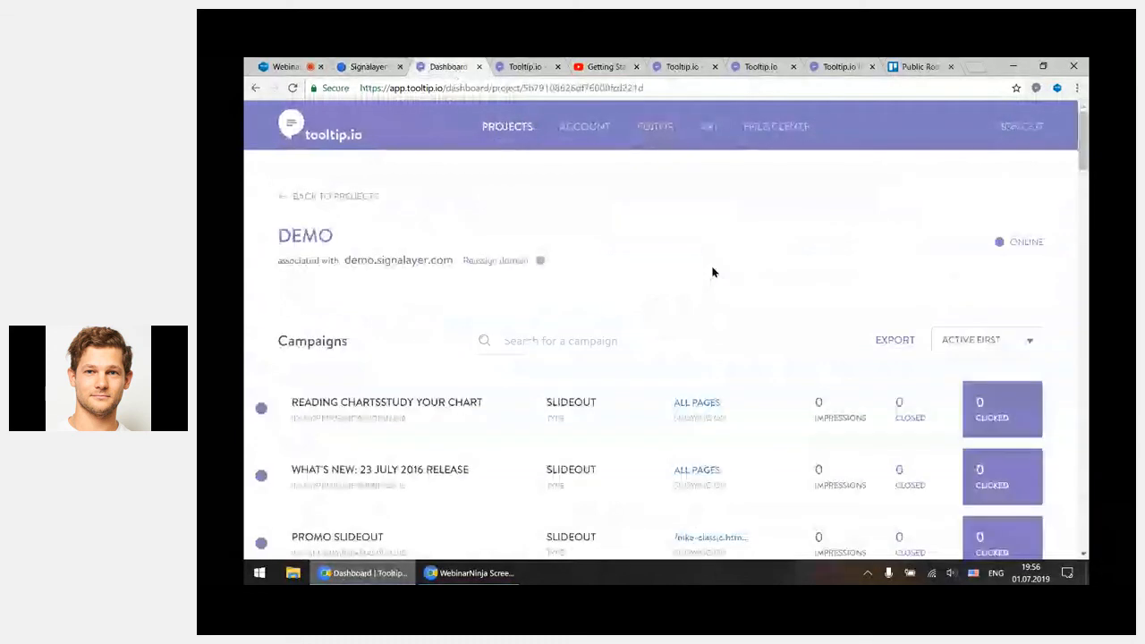
scroll(725, 268, down, 2)
click(735, 266)
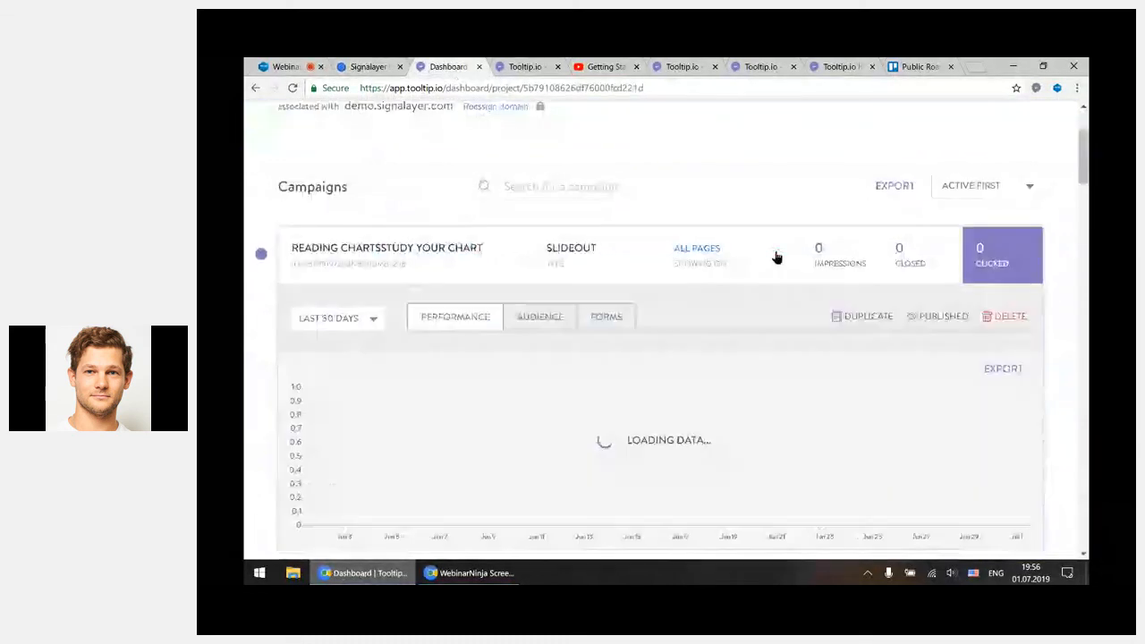
Show the target project choices and include options for duplicating the slideout campaign, cancel without duplicating, and return to the Signalayer demo store
click(858, 321)
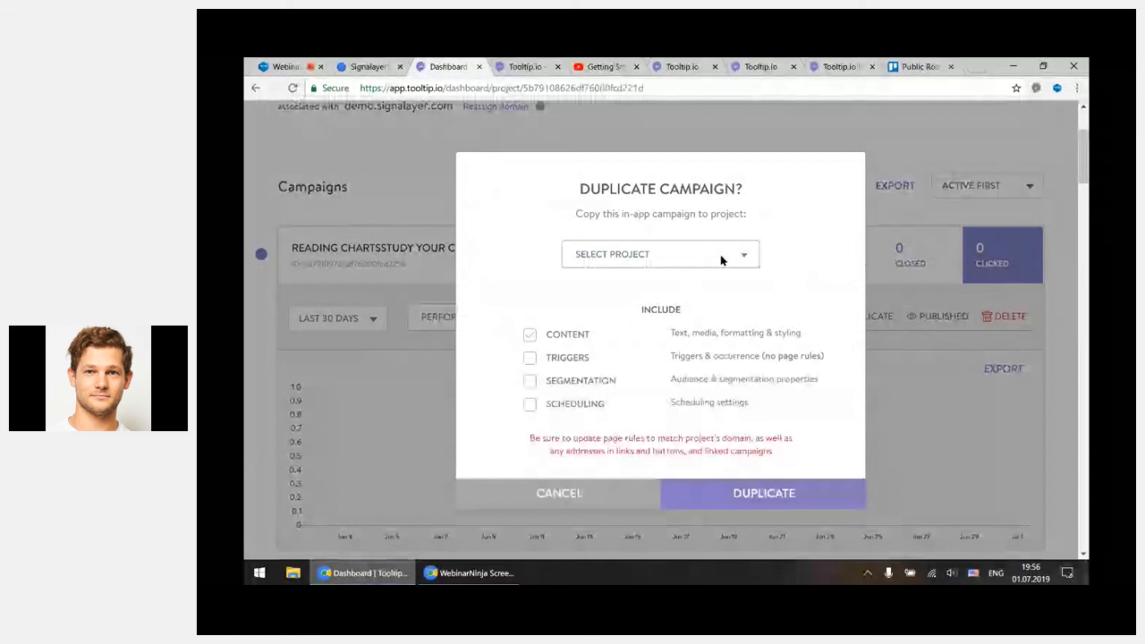
click(635, 258)
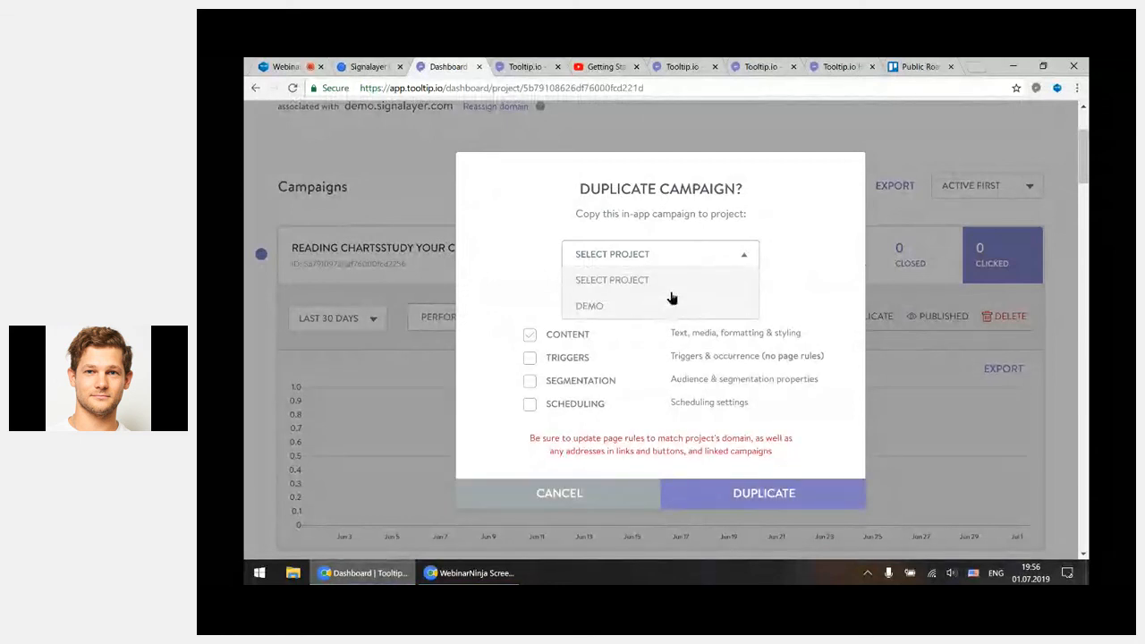
click(794, 304)
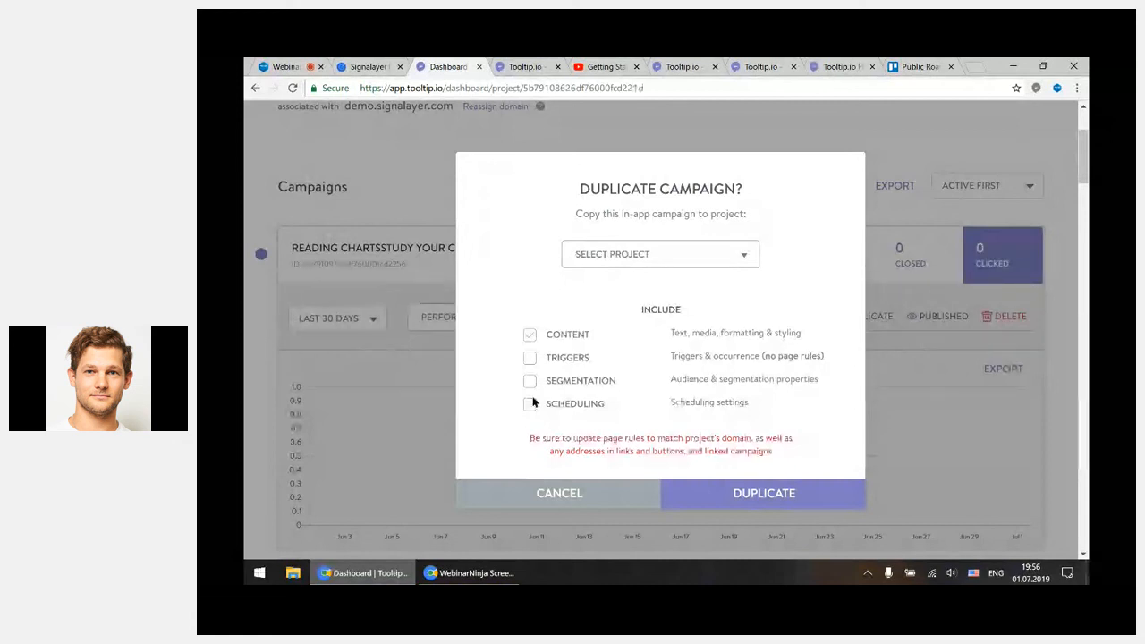
click(600, 496)
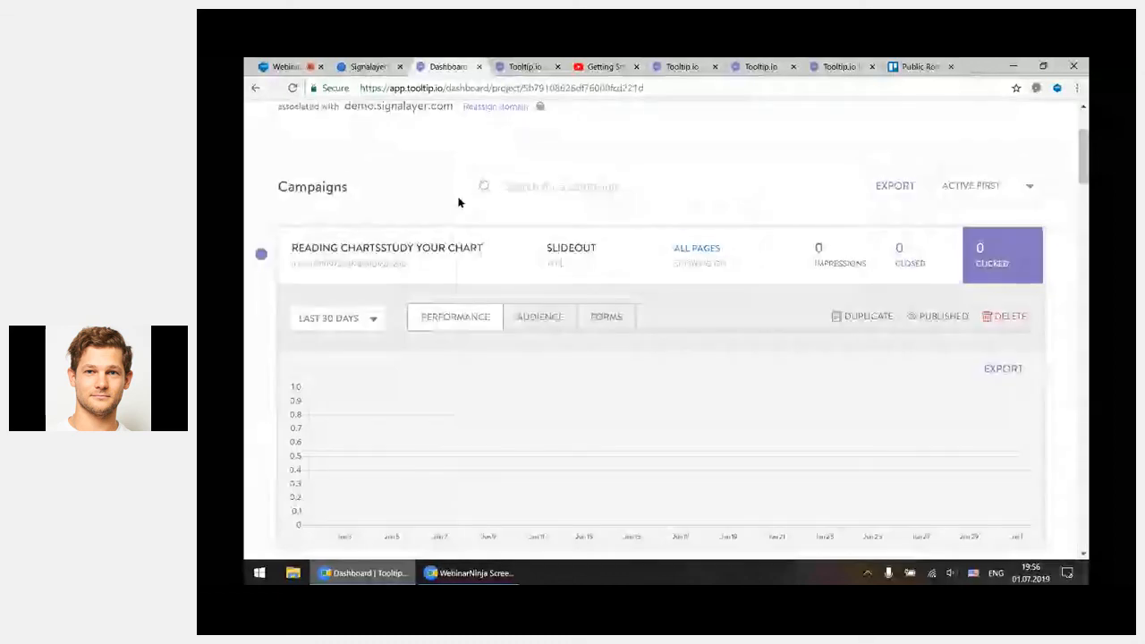
click(283, 68)
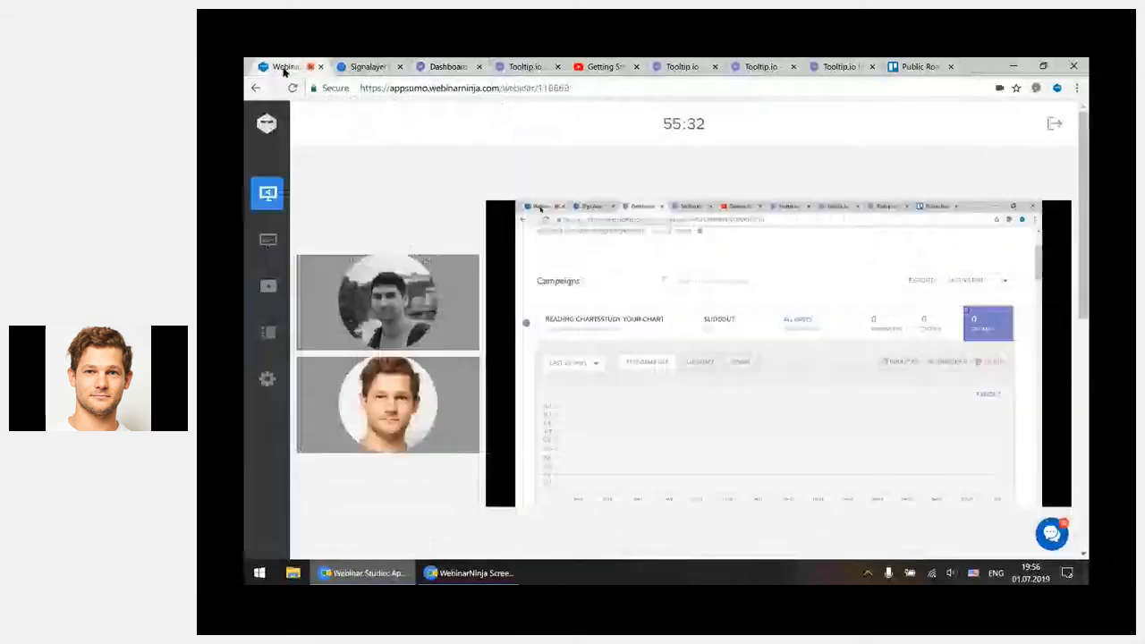
click(354, 72)
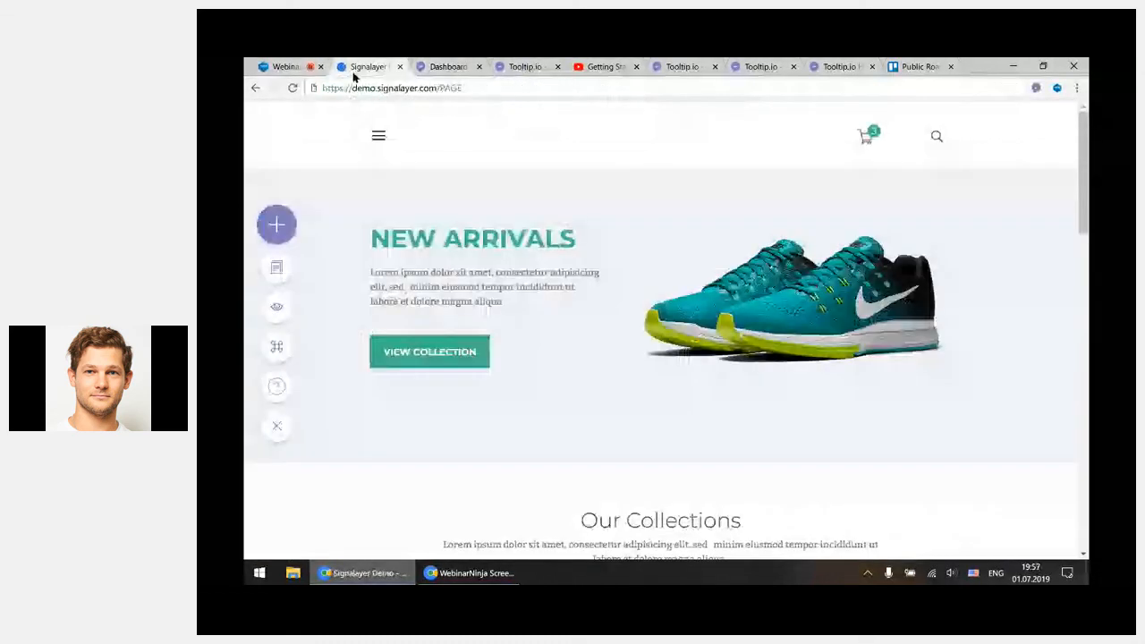